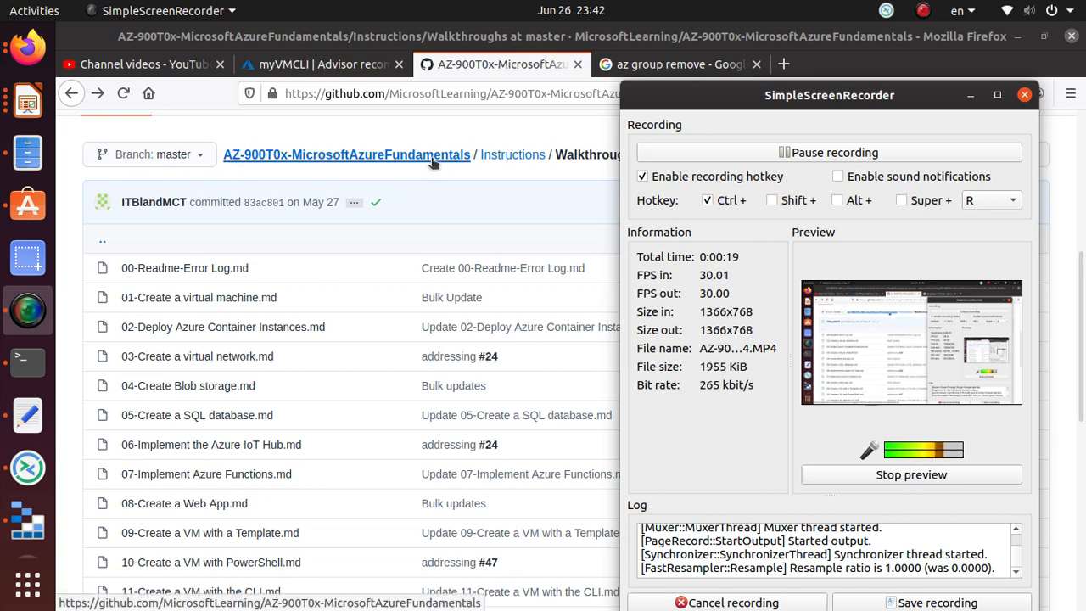
- Open the 12-Secure network traffic.md walkthrough and mark the Task 1 heading
scroll(428, 161, "down", 4)
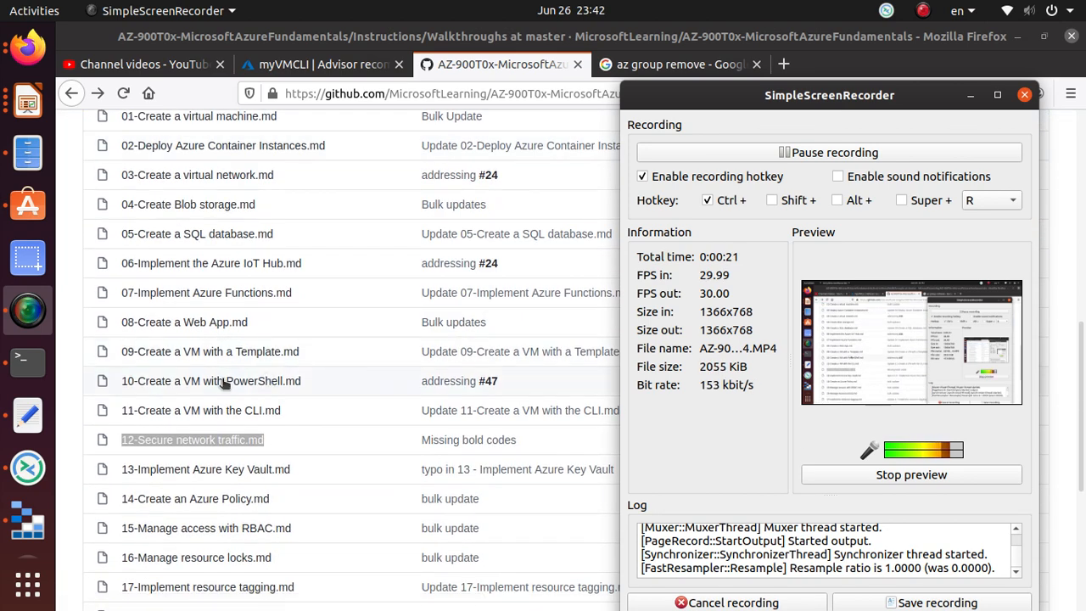
scroll(280, 413, "up", 2)
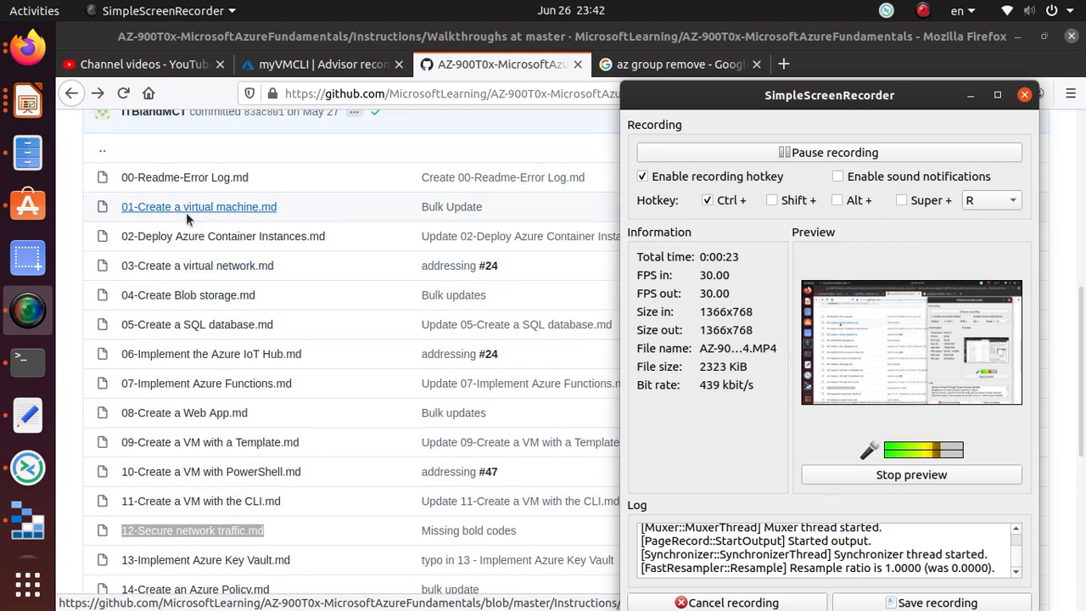
scroll(157, 492, "down", 1)
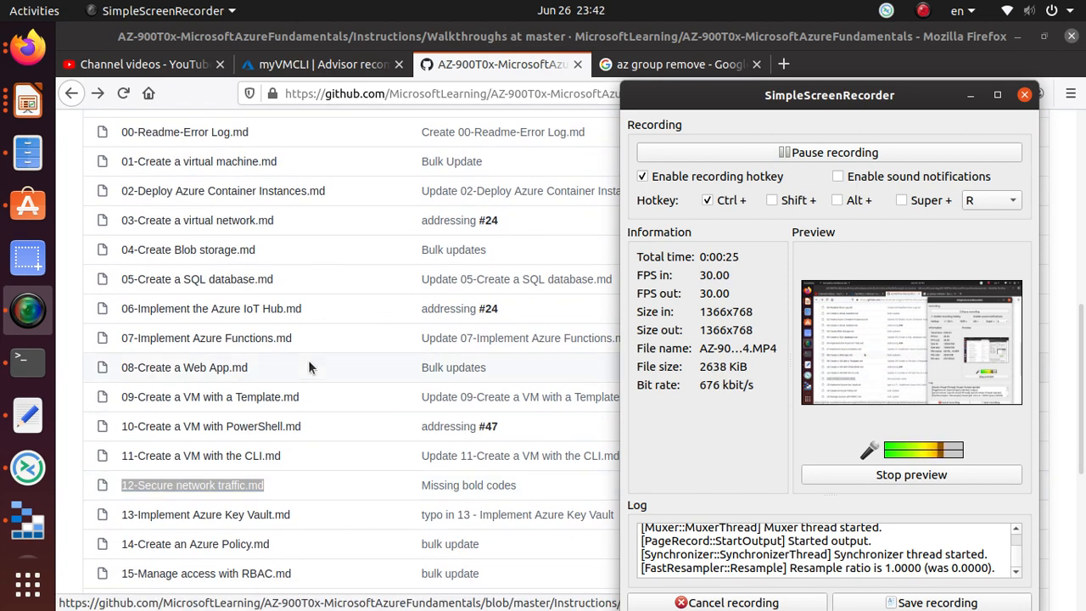
left_click(192, 489)
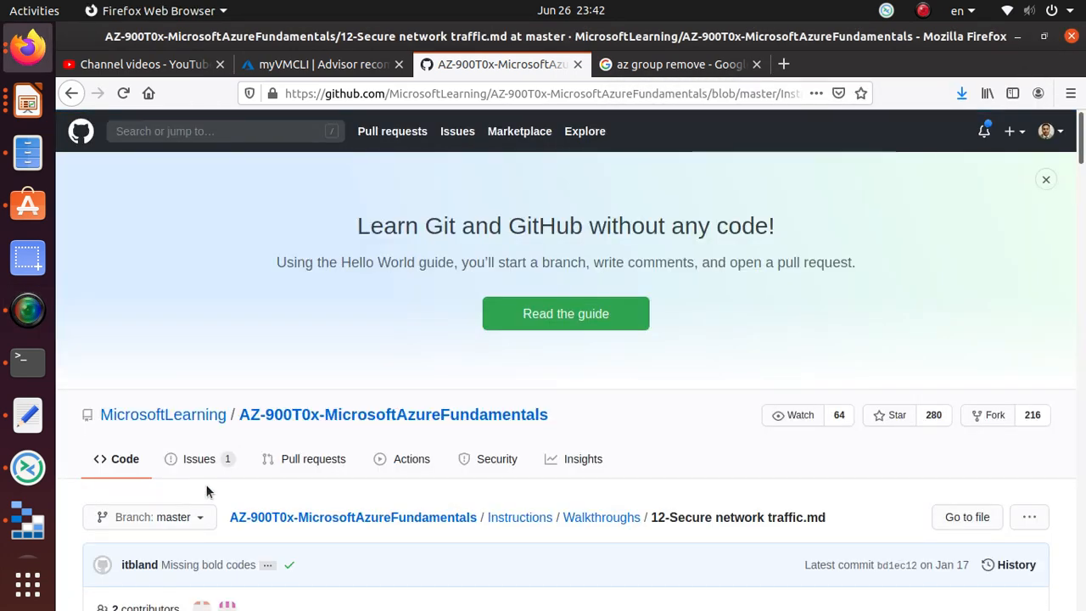
scroll(148, 178, "down", 2)
scroll(234, 290, "down", 8)
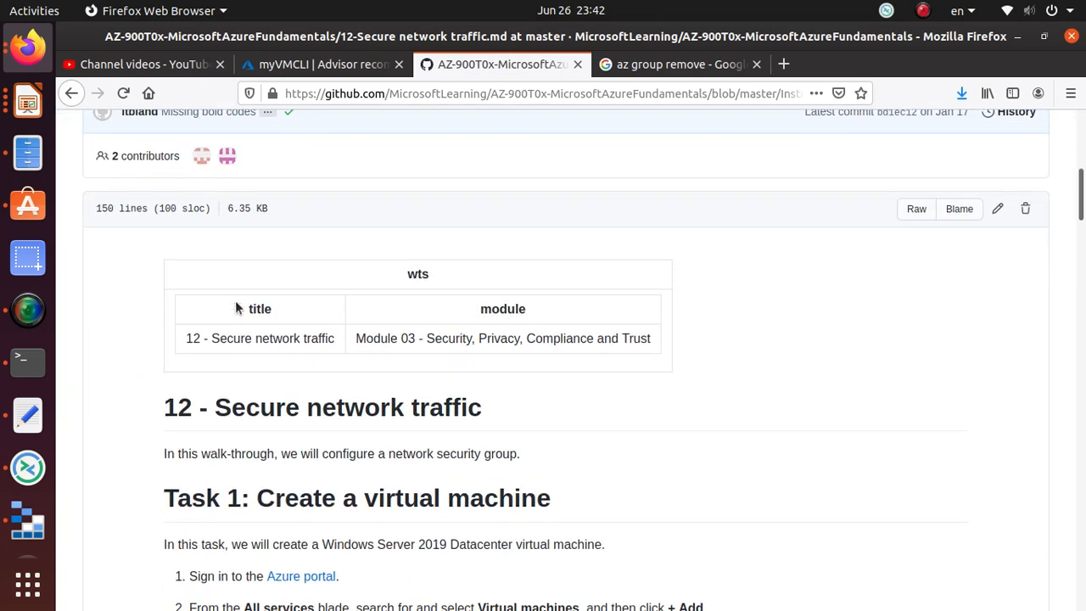
scroll(235, 310, "down", 1)
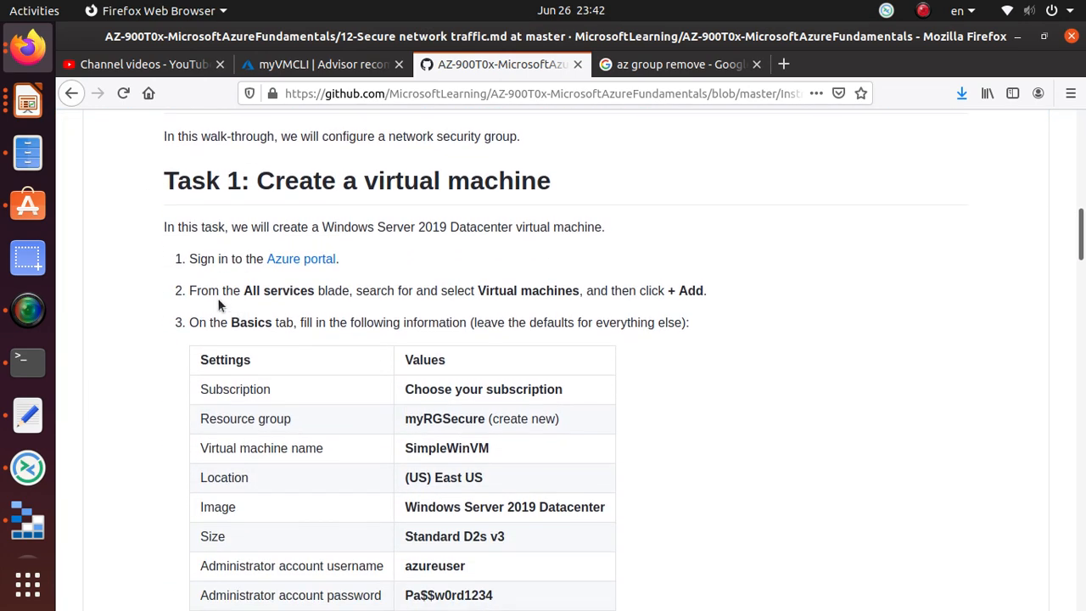
triple_click(381, 178)
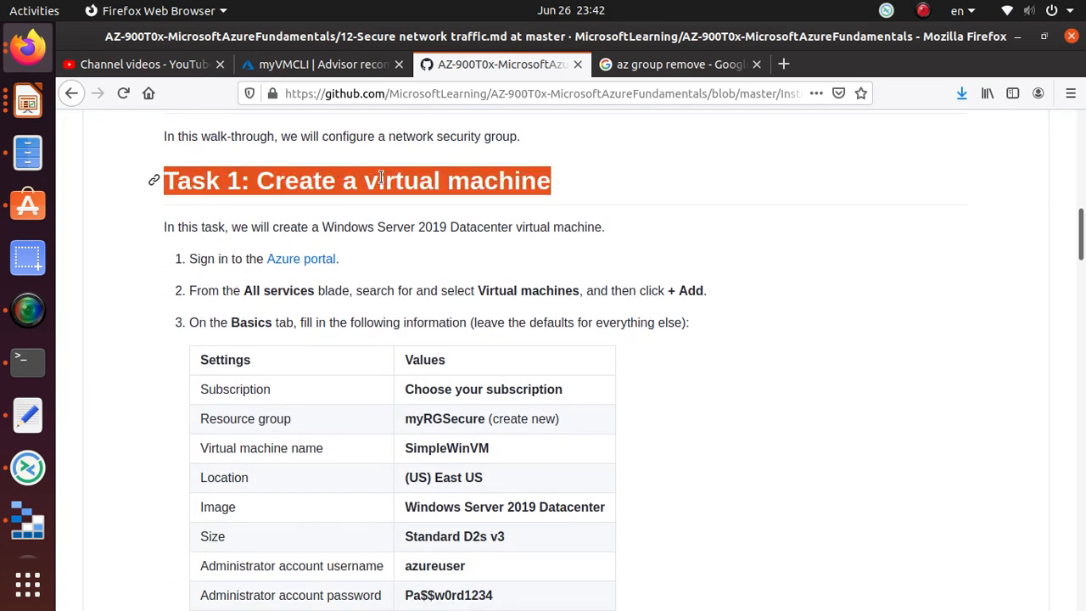
- Scroll through the walkthrough and mark the Task 2, Task 3 and Task 4 headings
scroll(314, 412, "down", 7)
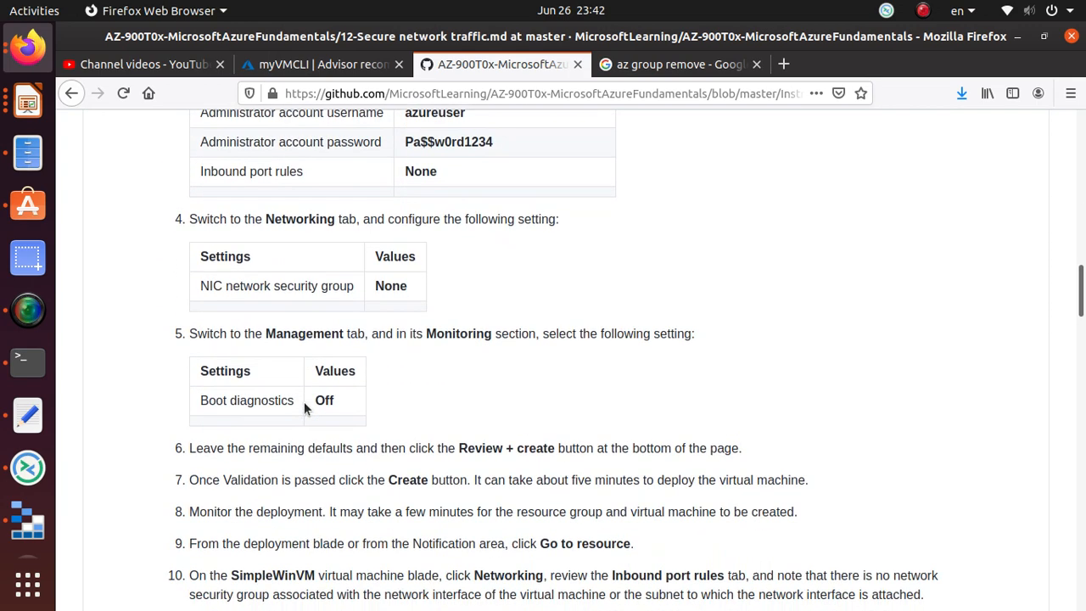
scroll(306, 403, "down", 2)
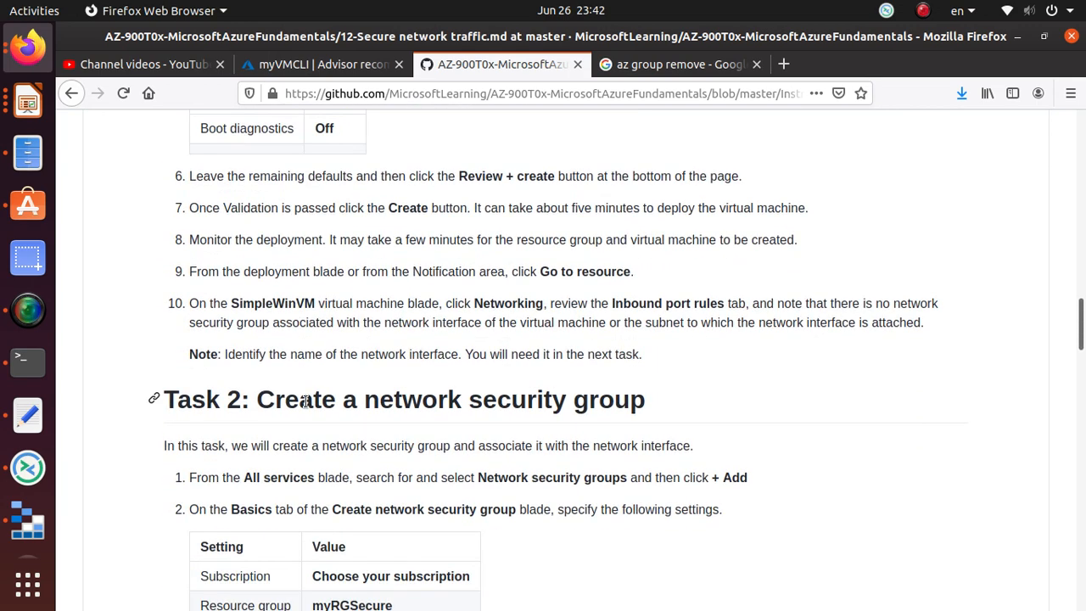
triple_click(506, 404)
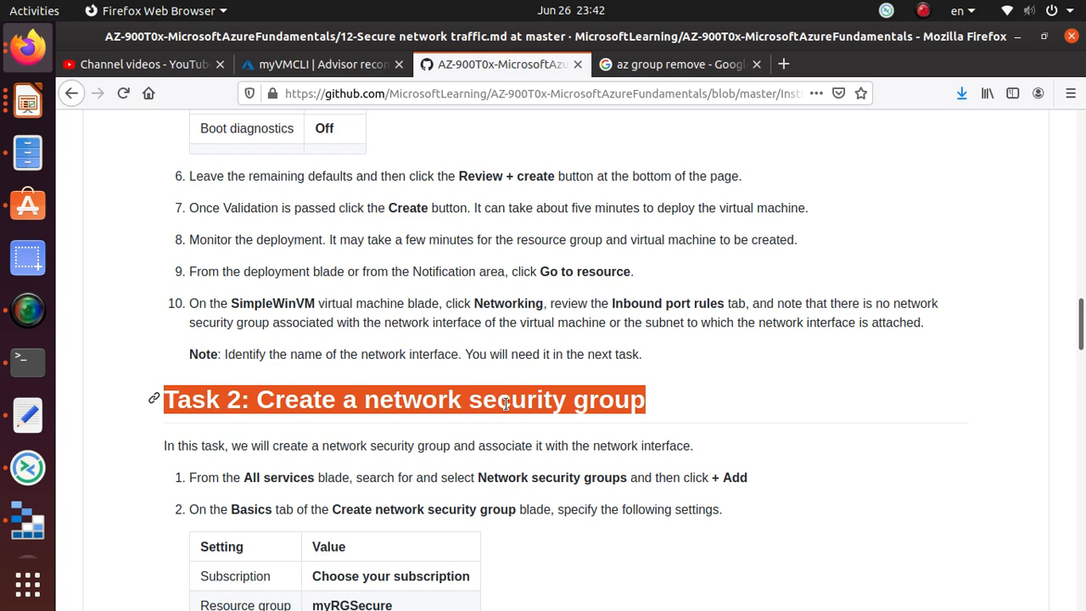
scroll(507, 400, "down", 6)
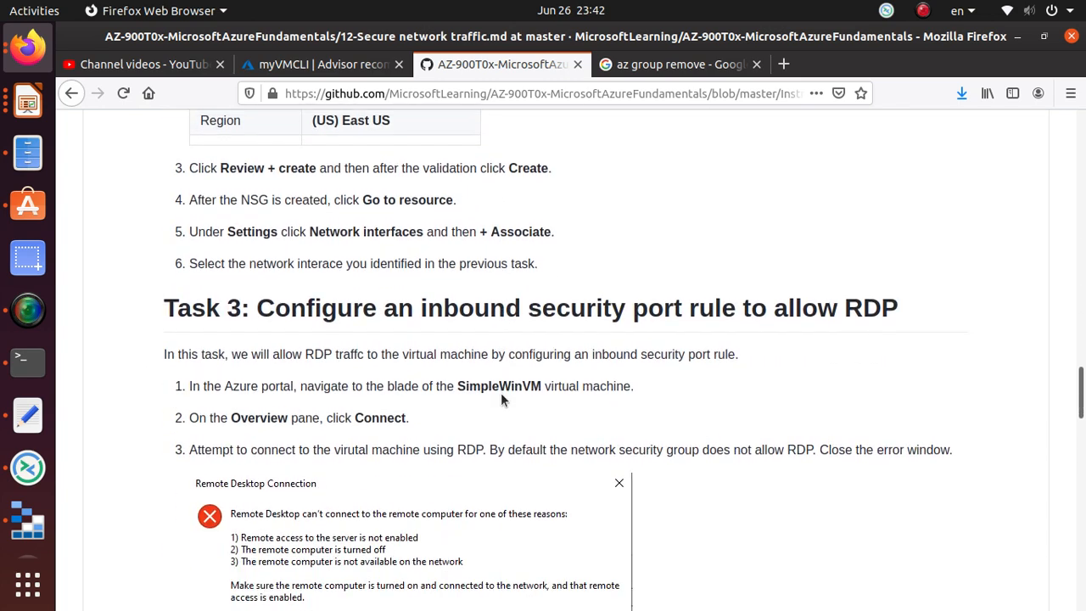
triple_click(504, 312)
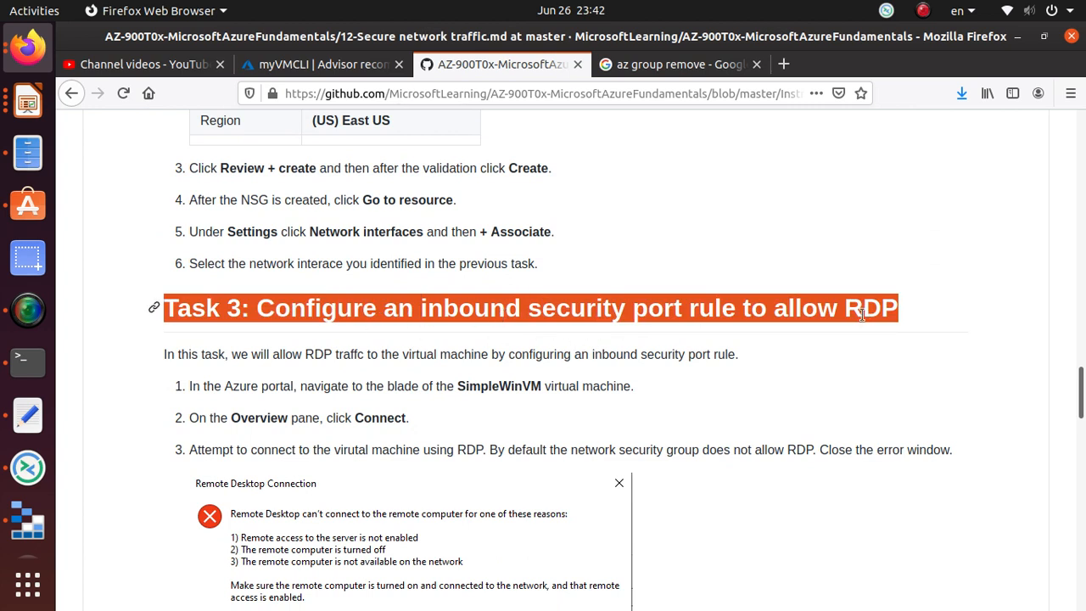
scroll(861, 314, "down", 10)
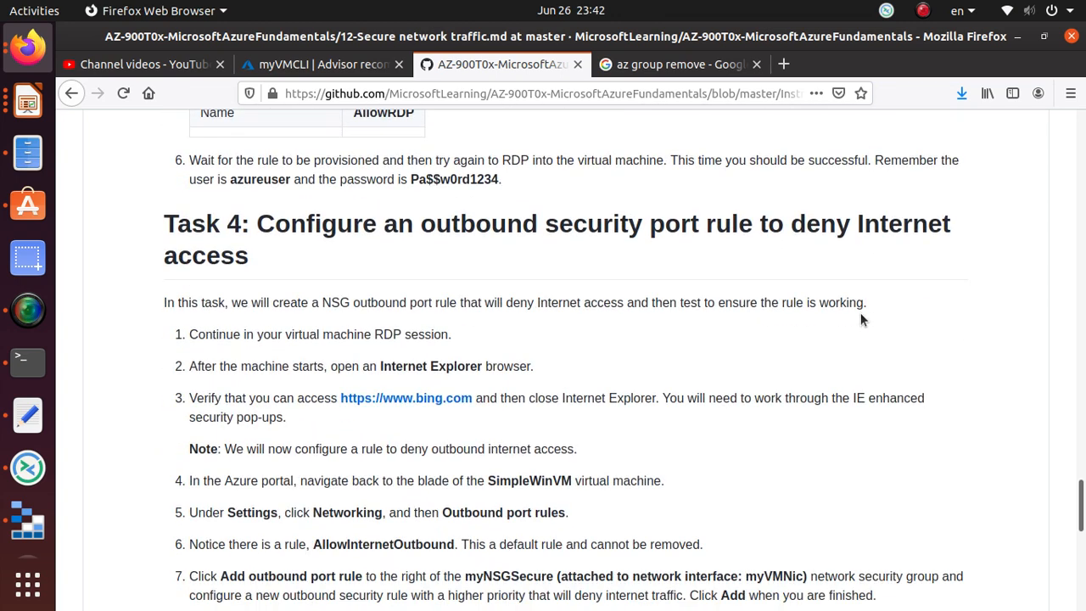
triple_click(287, 223)
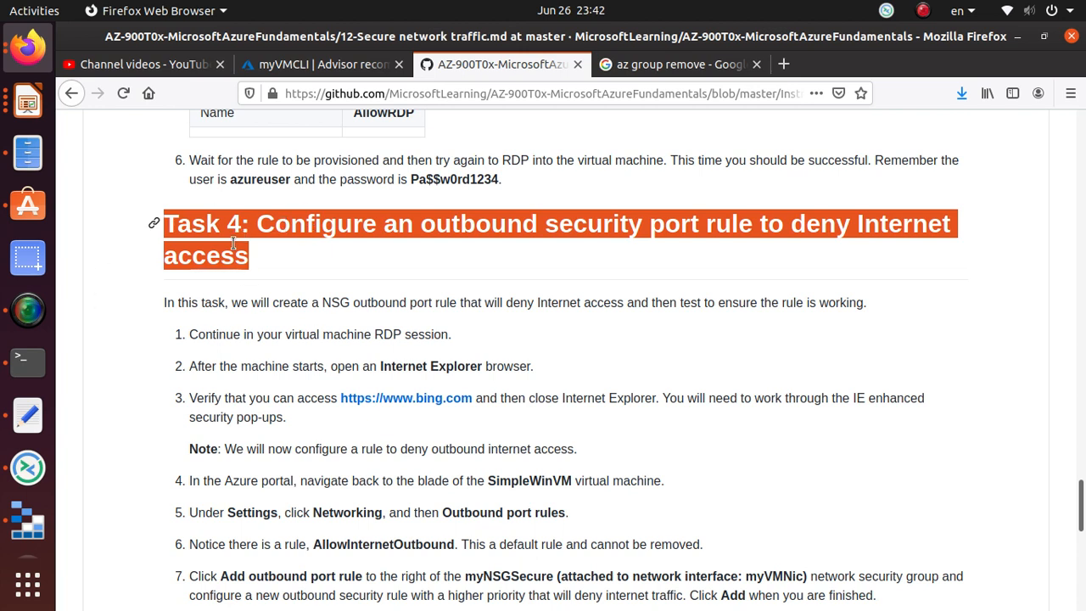
- Scroll back to Task 1's settings in the walkthrough
scroll(281, 285, "down", 10)
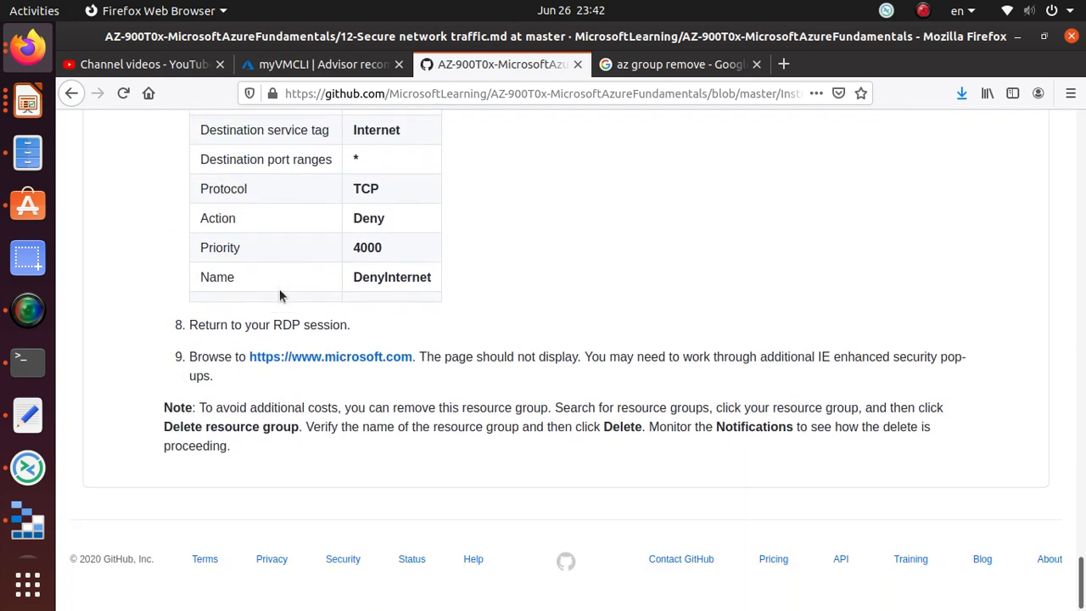
scroll(279, 295, "up", 20)
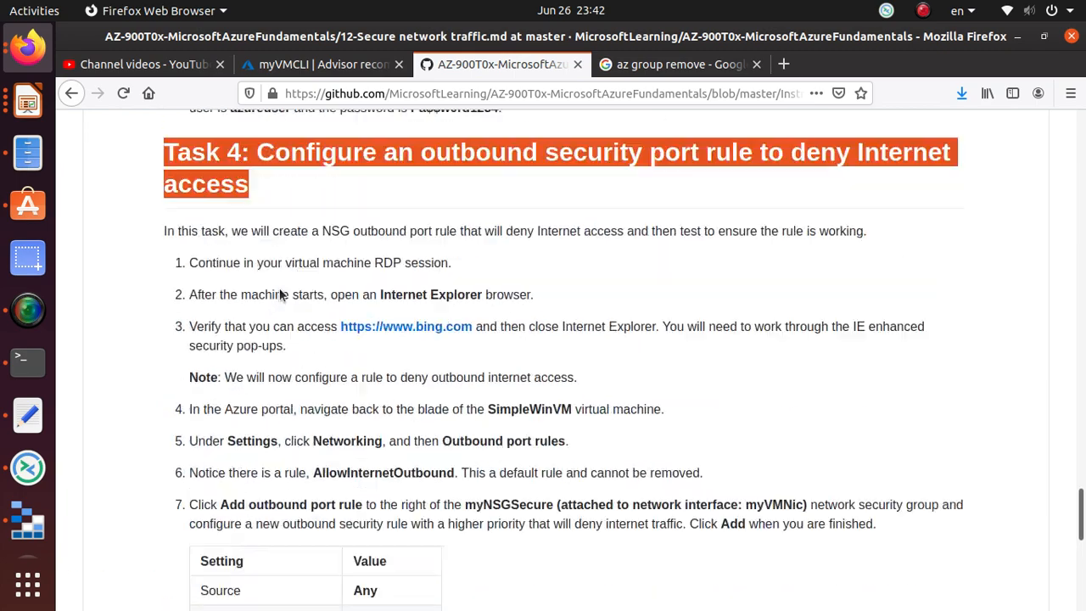
scroll(1030, 356, "up", 20)
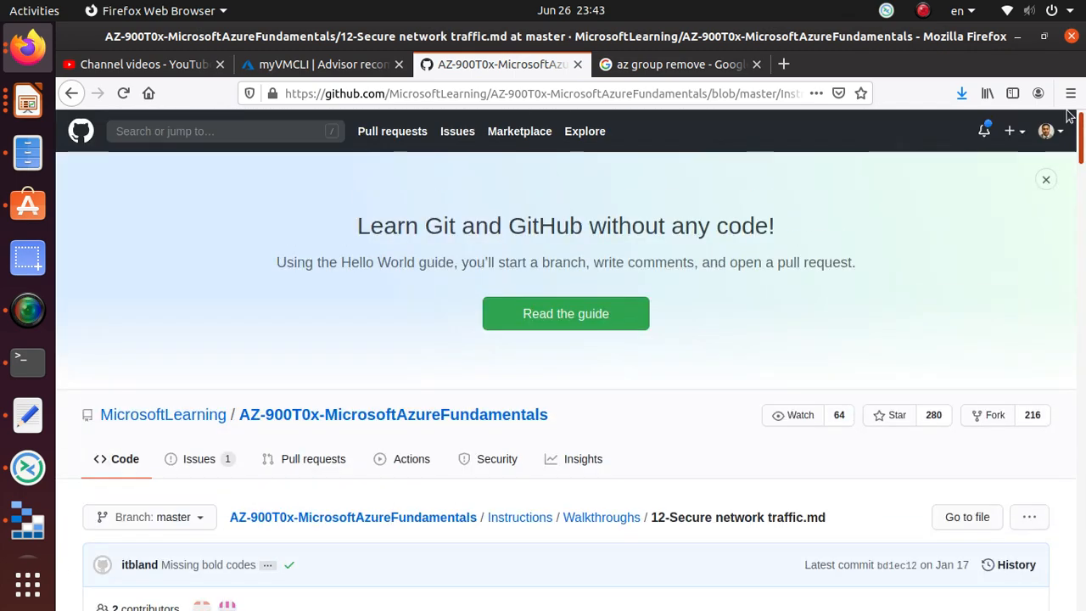
scroll(622, 399, "down", 4)
scroll(621, 395, "down", 5)
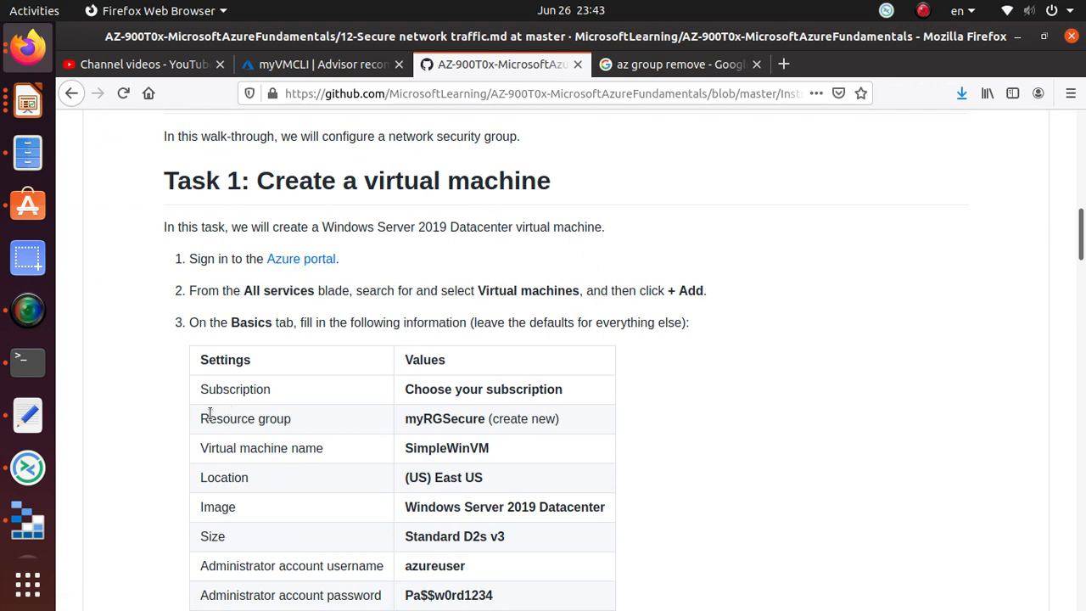
left_click(314, 66)
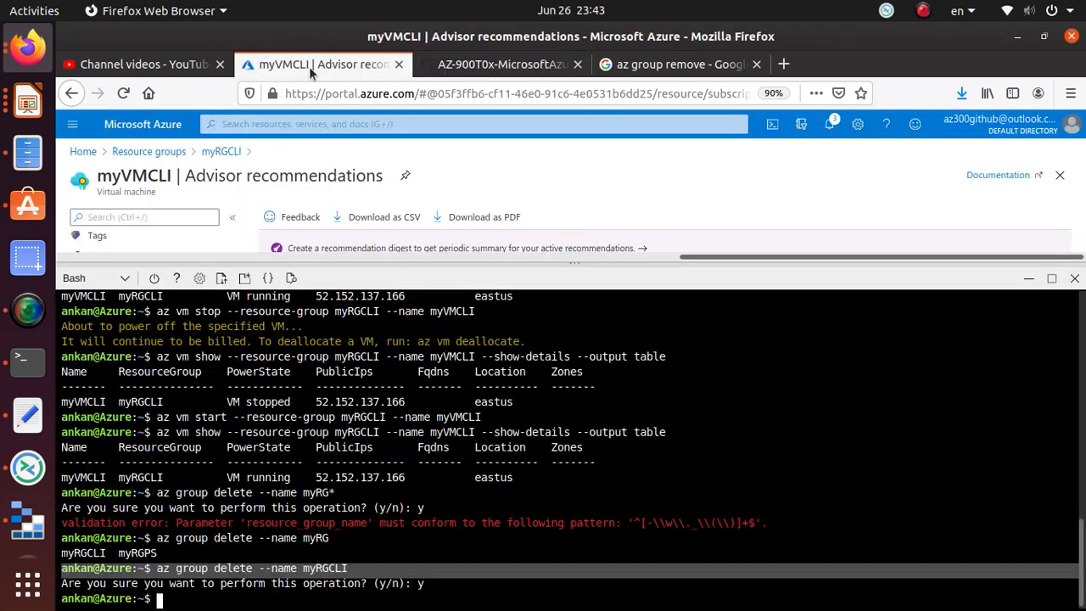
- From Azure Home, close Cloud Shell and open the myRGPS resource group
left_click(82, 153)
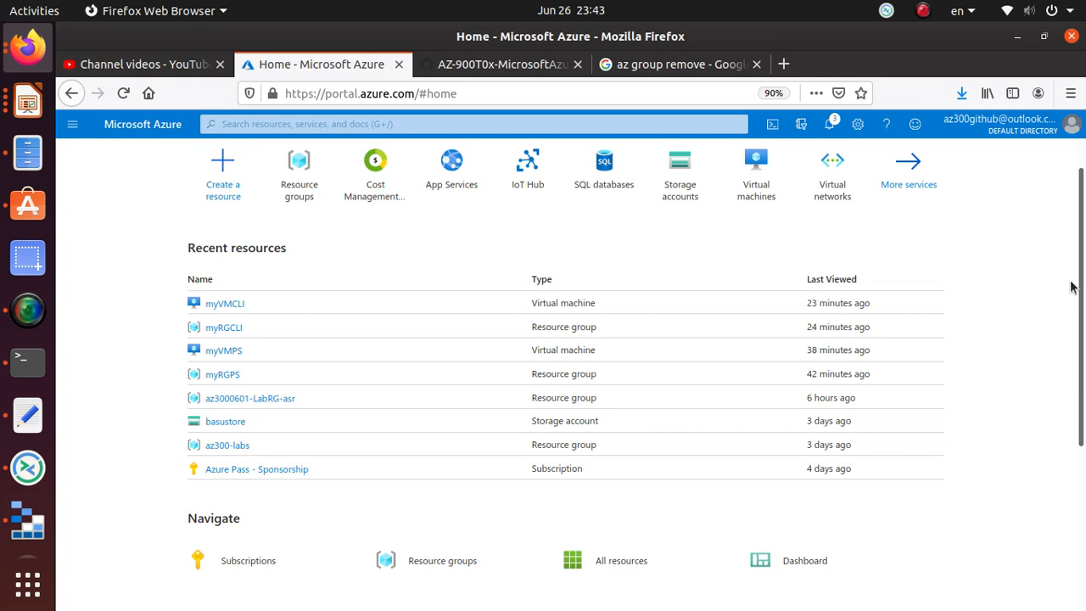
left_click(1074, 277)
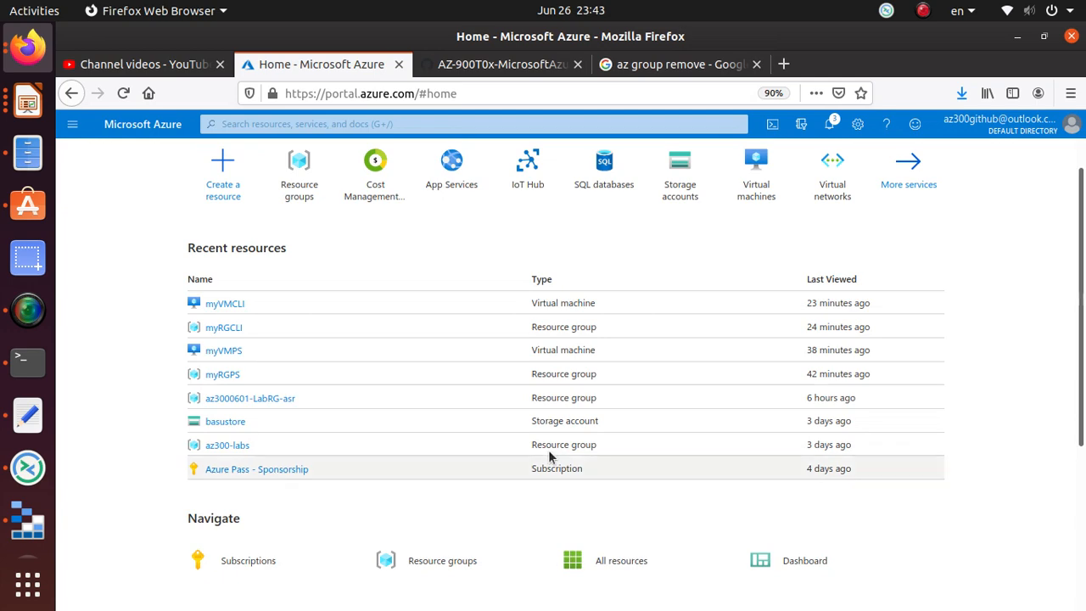
scroll(548, 449, "down", 1)
scroll(548, 444, "up", 2)
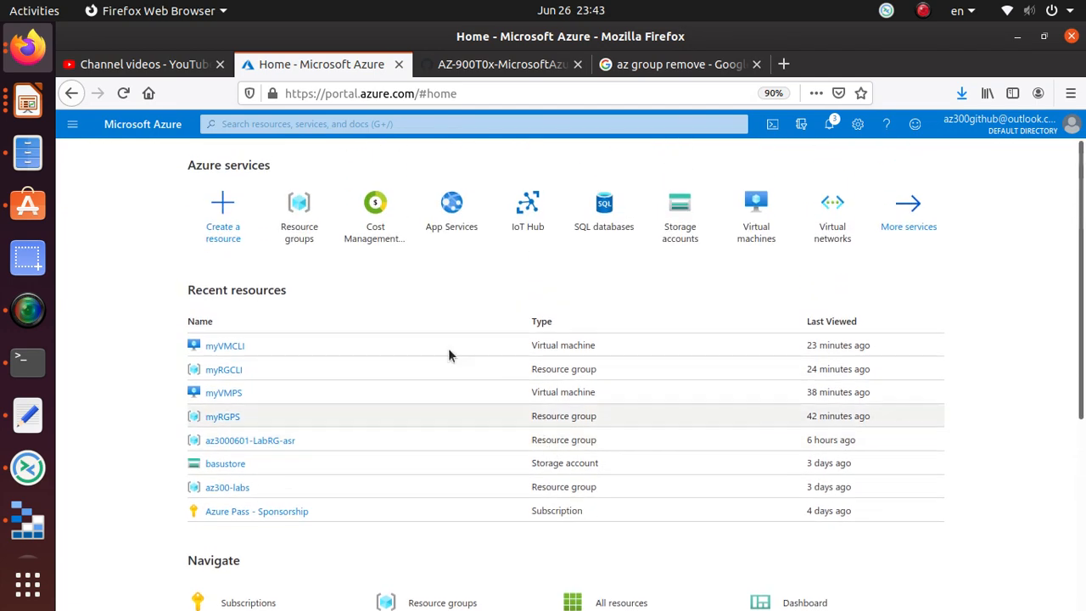
left_click(301, 237)
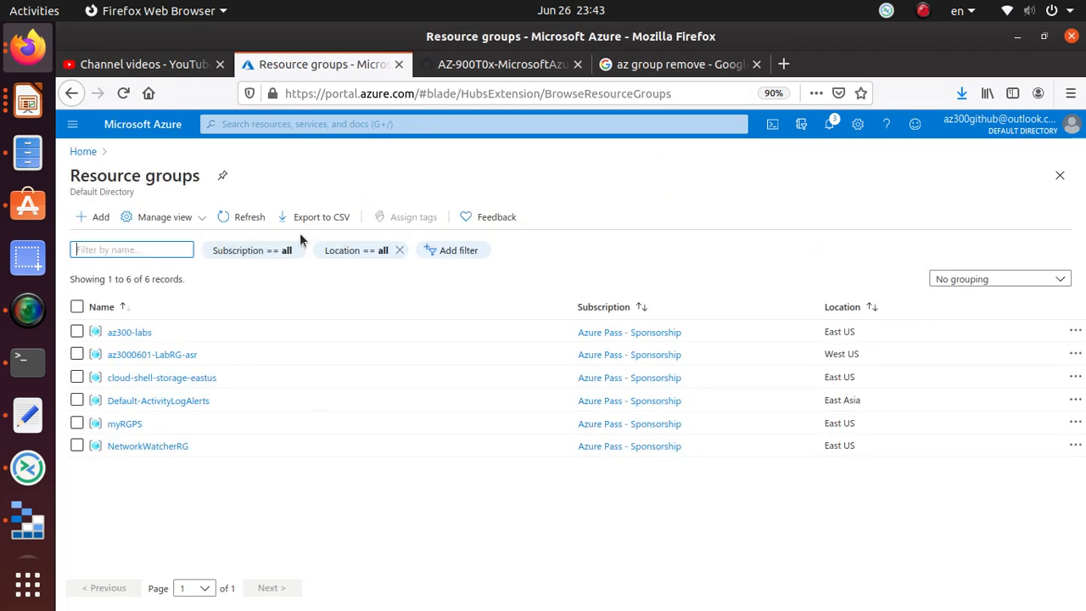
left_click(131, 424)
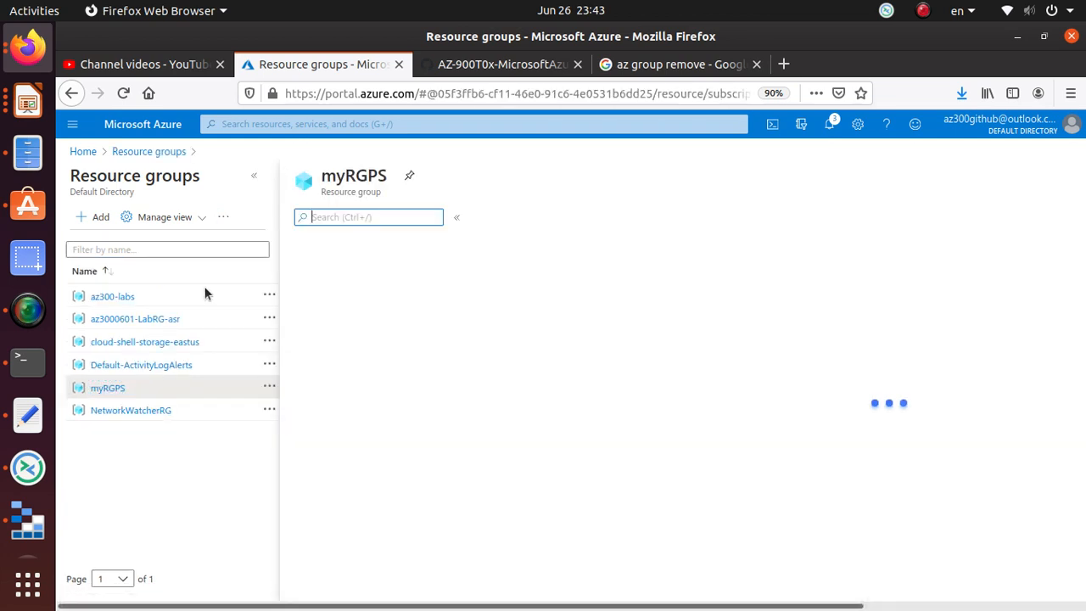
- Copy the name myRGPS and confirm deleting the resource group
double_click(365, 176)
right_click(364, 175)
left_click(392, 191)
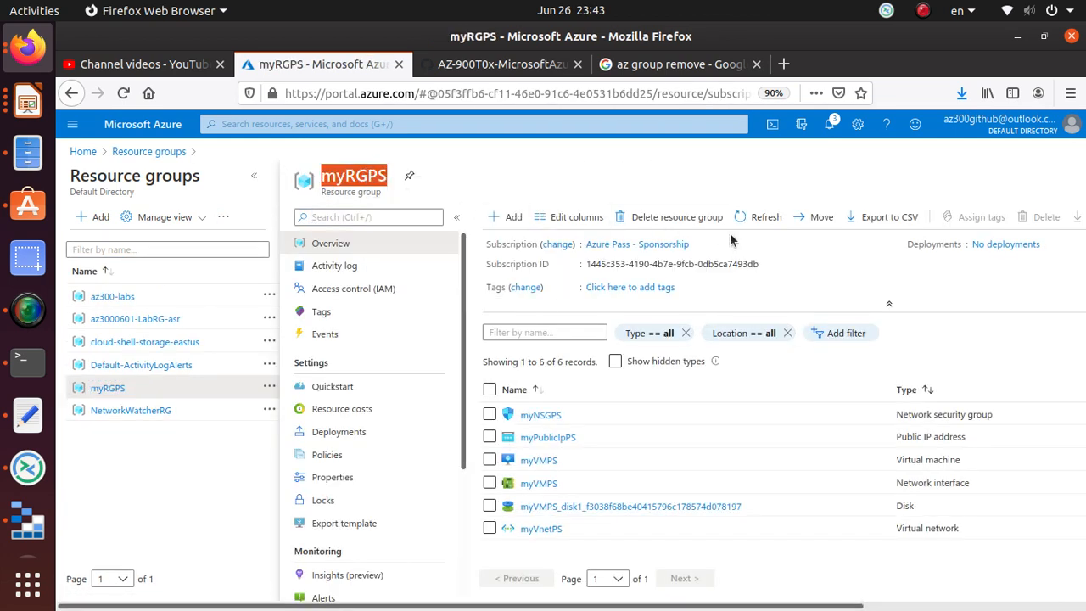
left_click(678, 222)
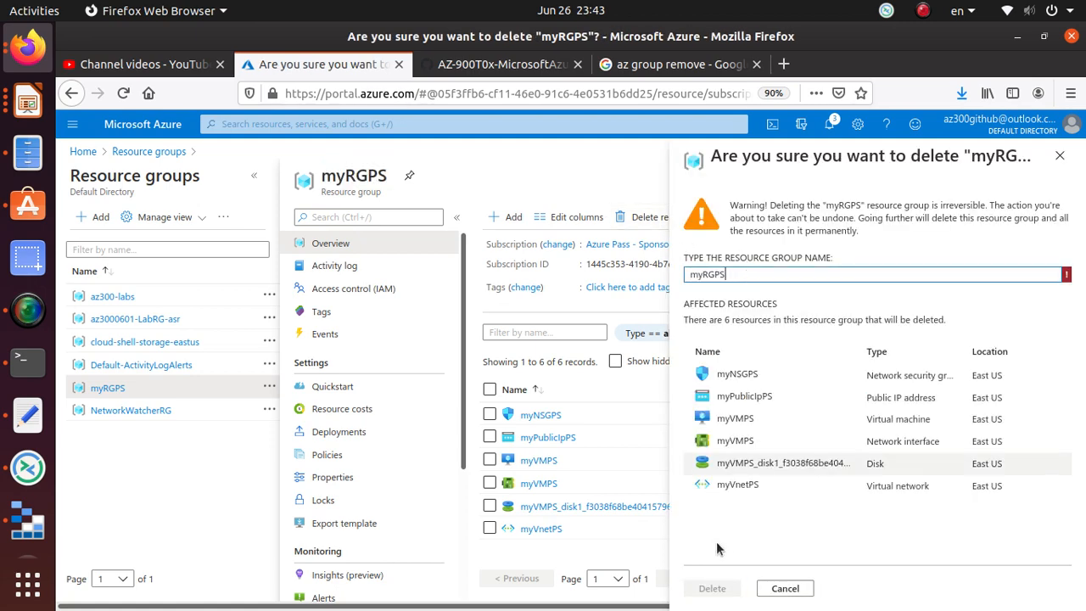
left_click(712, 588)
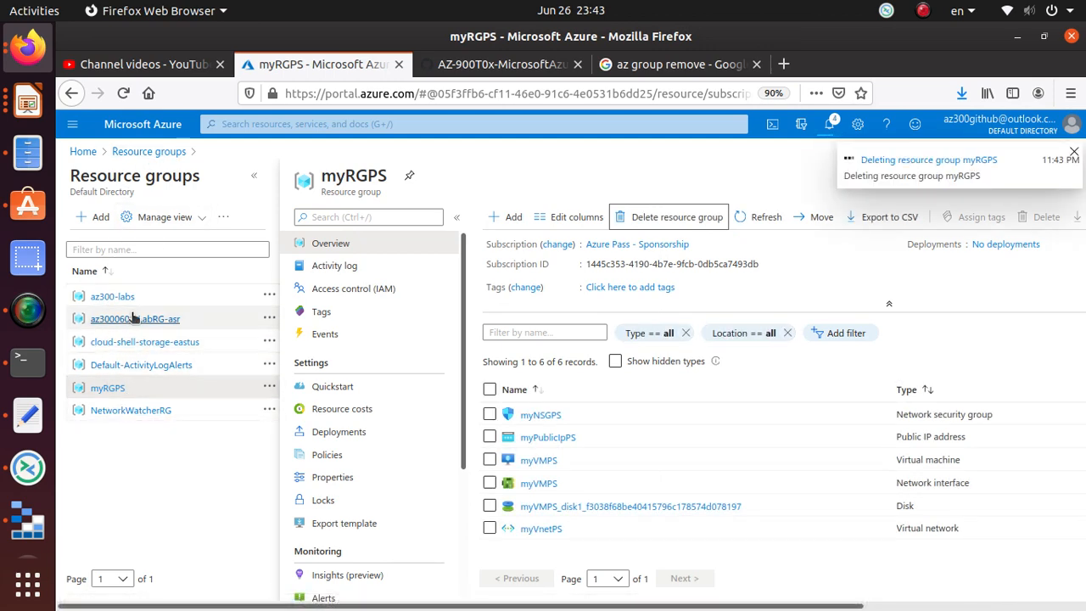
left_click(83, 151)
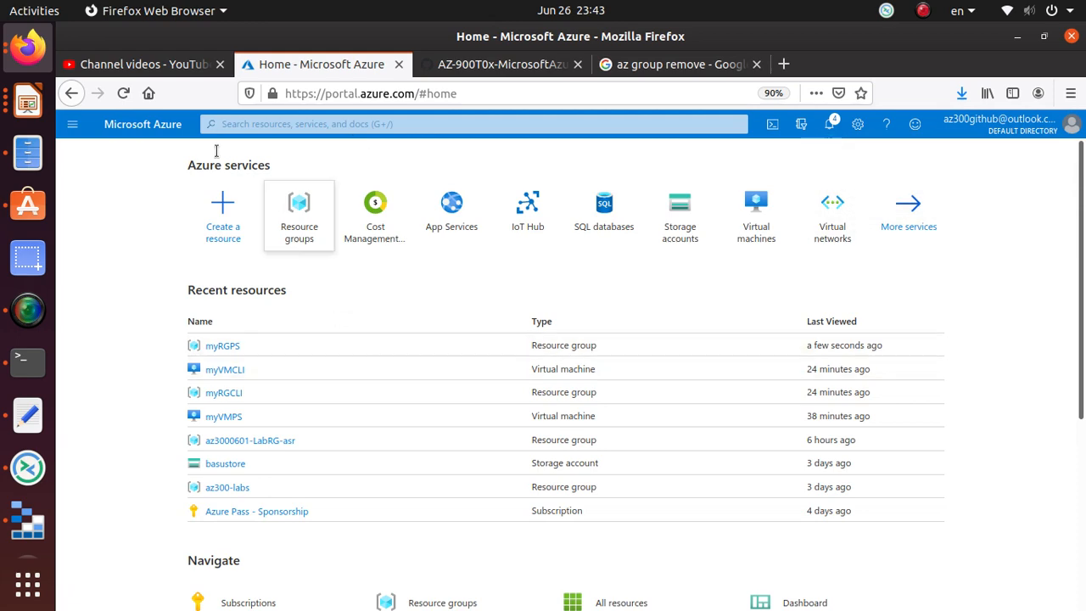
- Search the portal for Virtual machines and start creating a new virtual machine
left_click(460, 65)
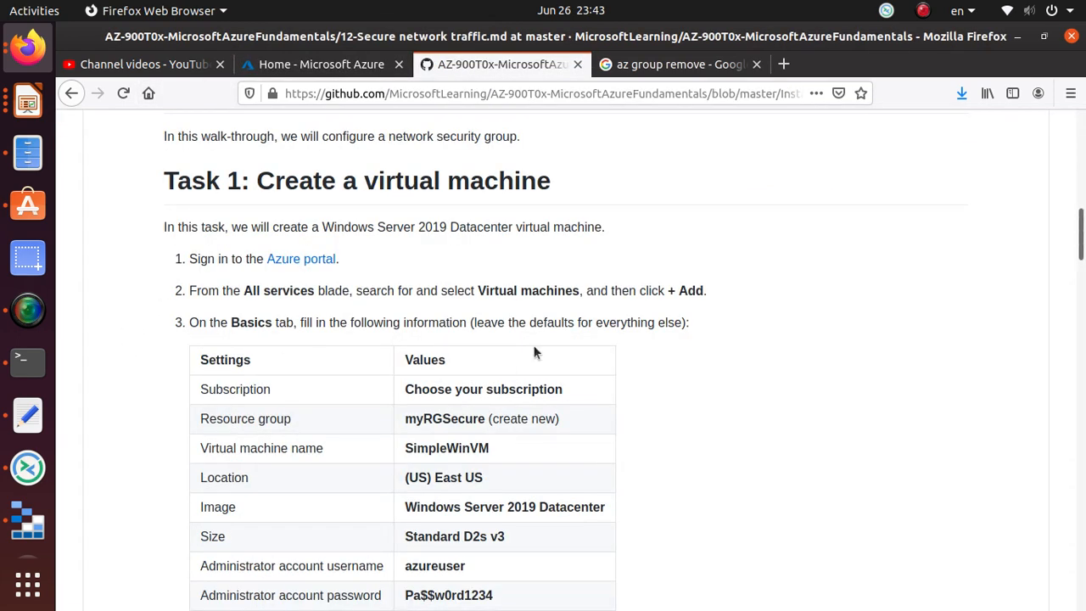
left_click_drag(585, 290, 475, 290)
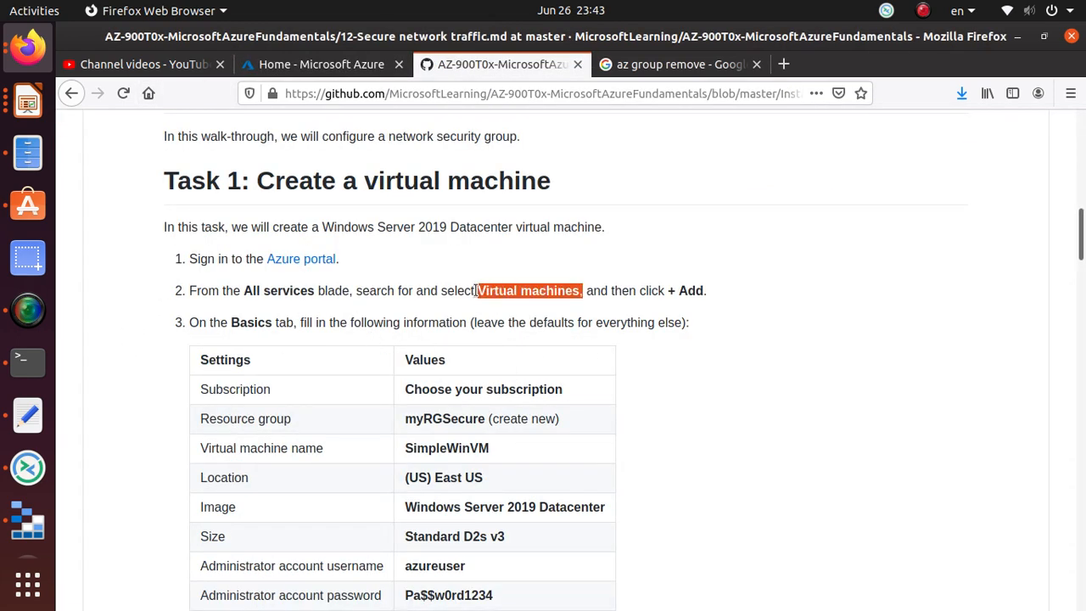
right_click(496, 290)
left_click(525, 300)
left_click(258, 68)
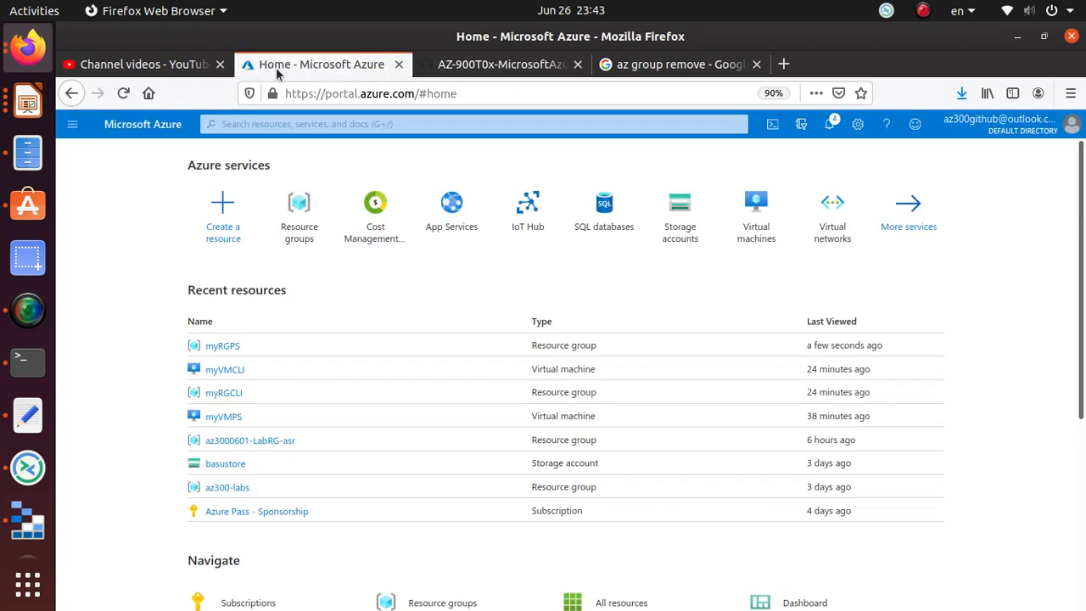
left_click(234, 124)
key("ctrl+v")
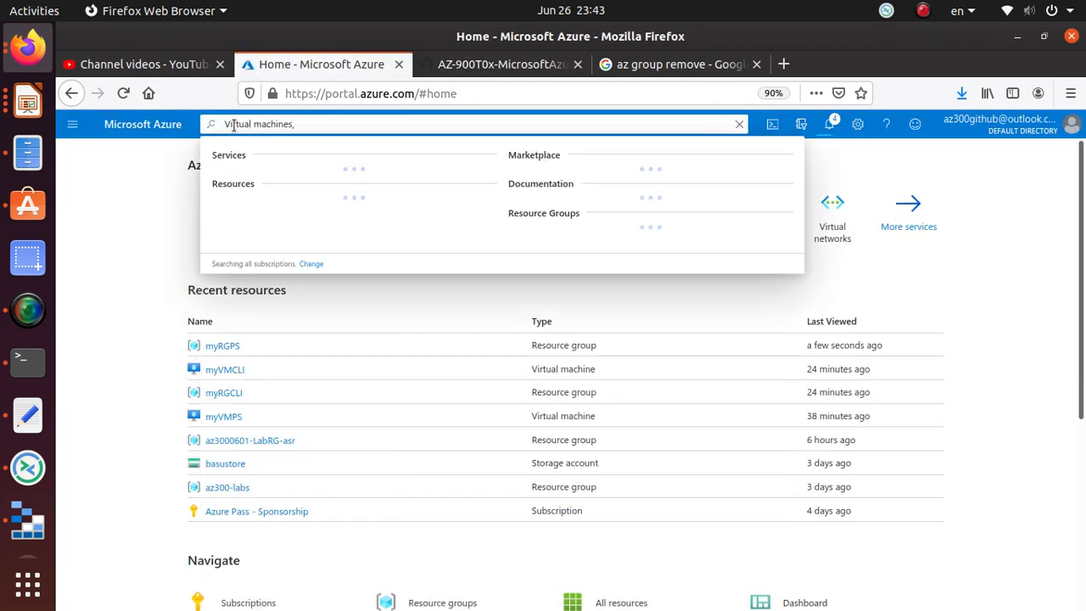
key("BackSpace")
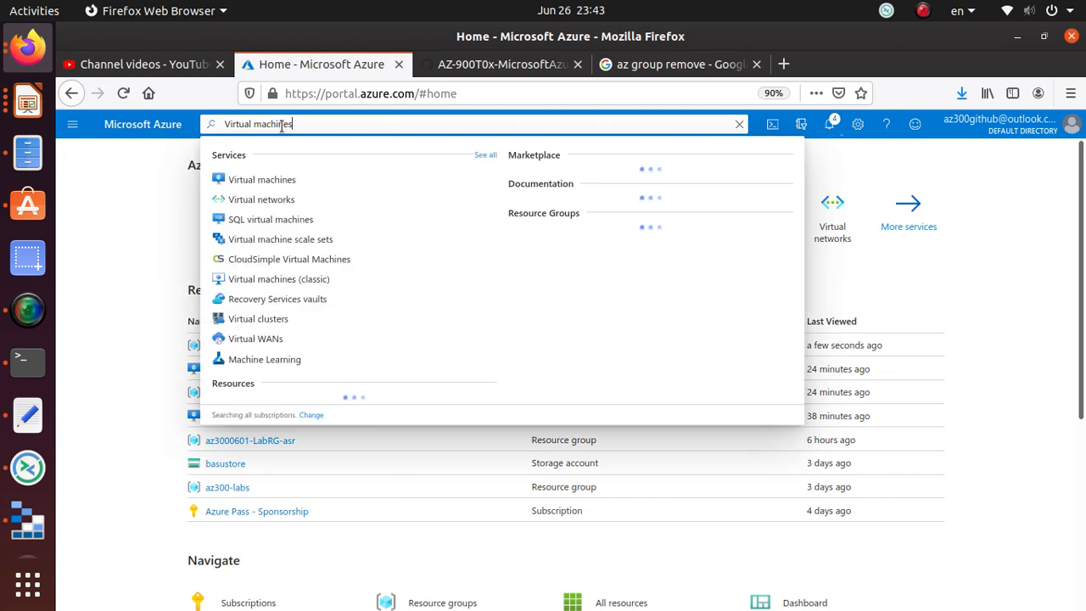
left_click(282, 181)
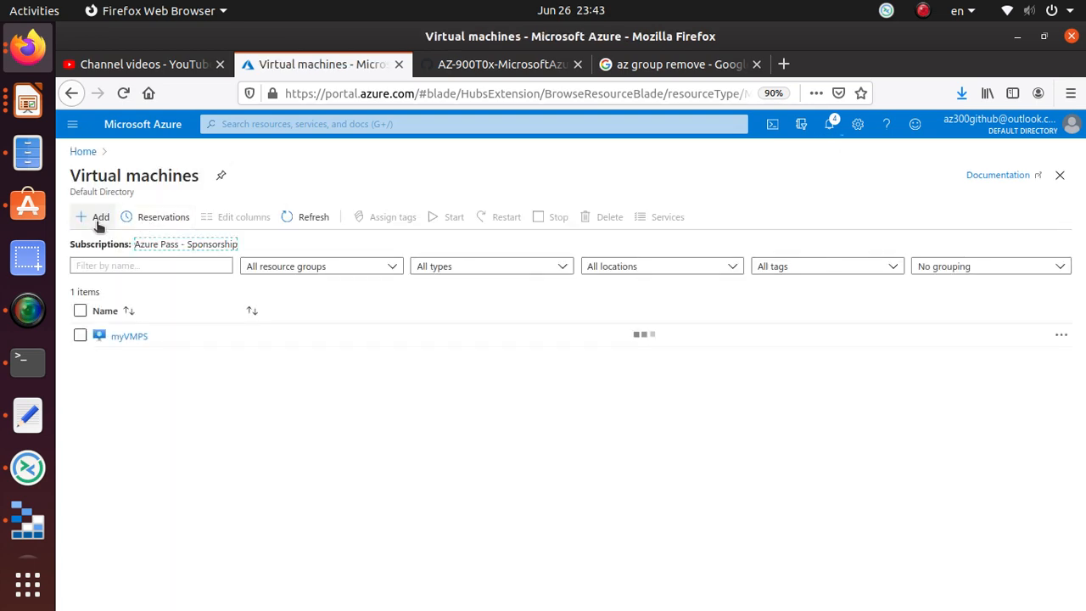
left_click(97, 219)
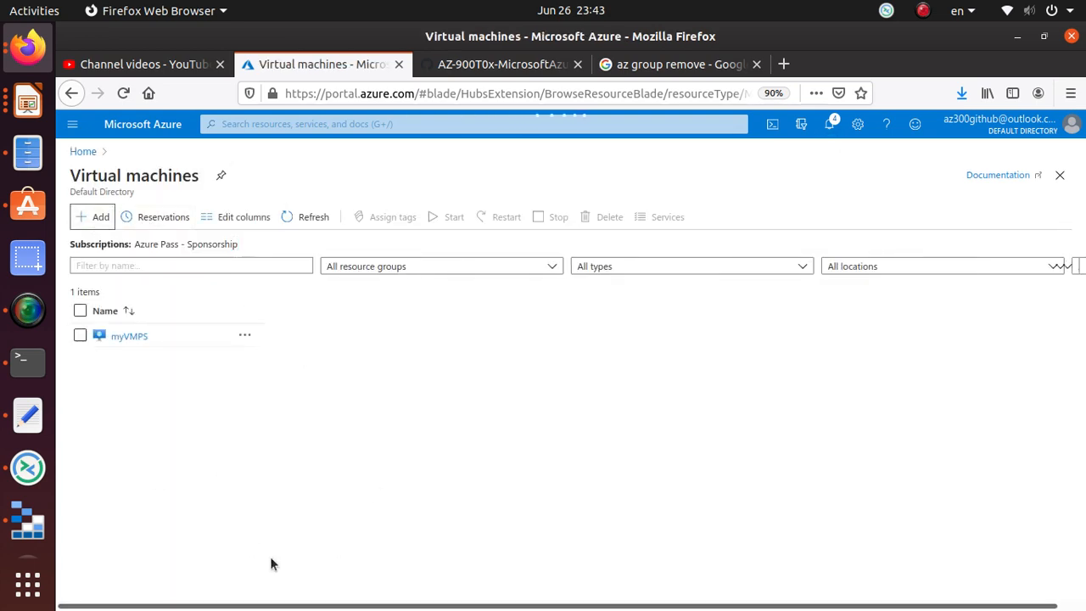
- Create a new resource group named myRGSecure for the virtual machine
left_click(501, 66)
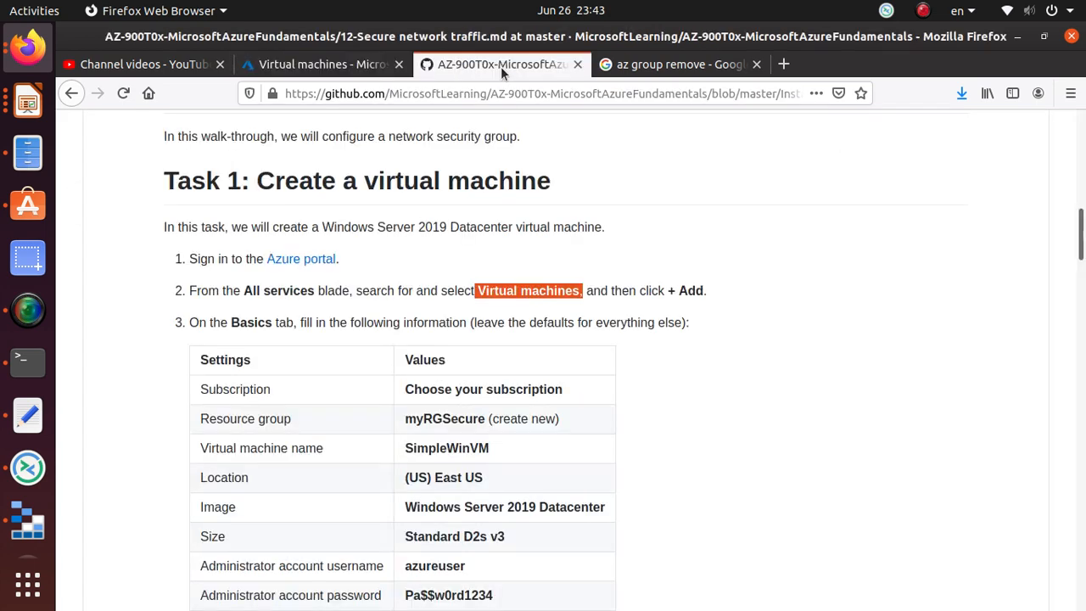
scroll(329, 455, "down", 1)
scroll(329, 455, "down", 2)
triple_click(482, 299)
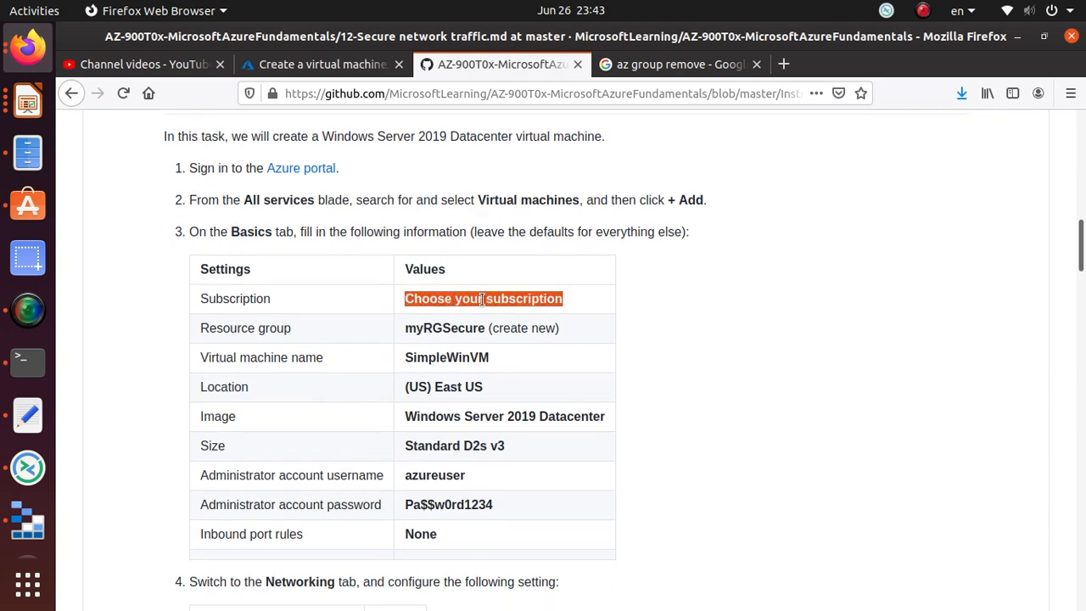
double_click(478, 327)
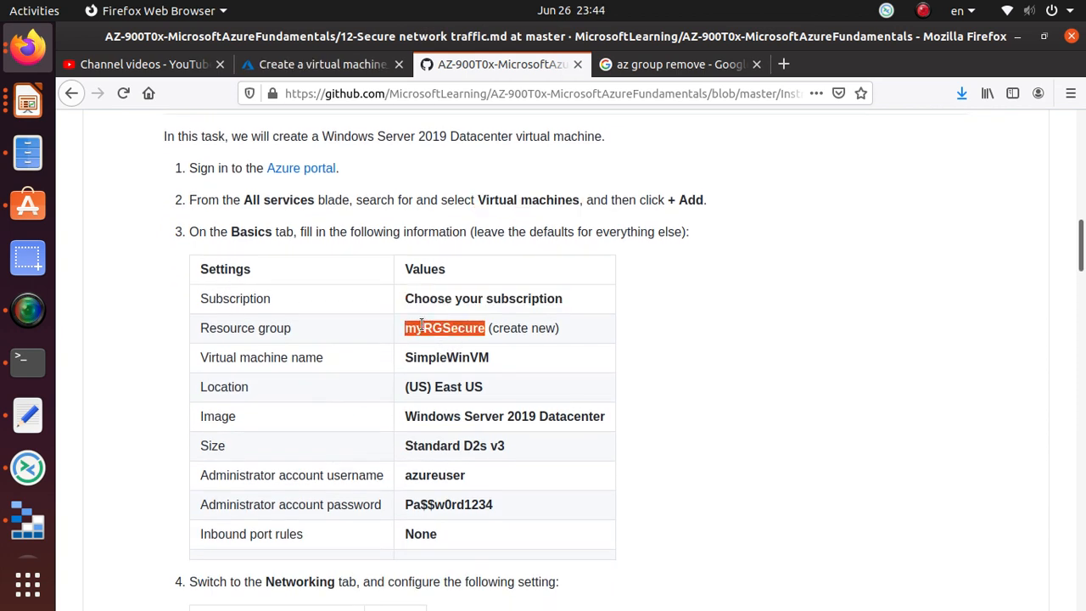
right_click(477, 329)
left_click(478, 337)
left_click(322, 64)
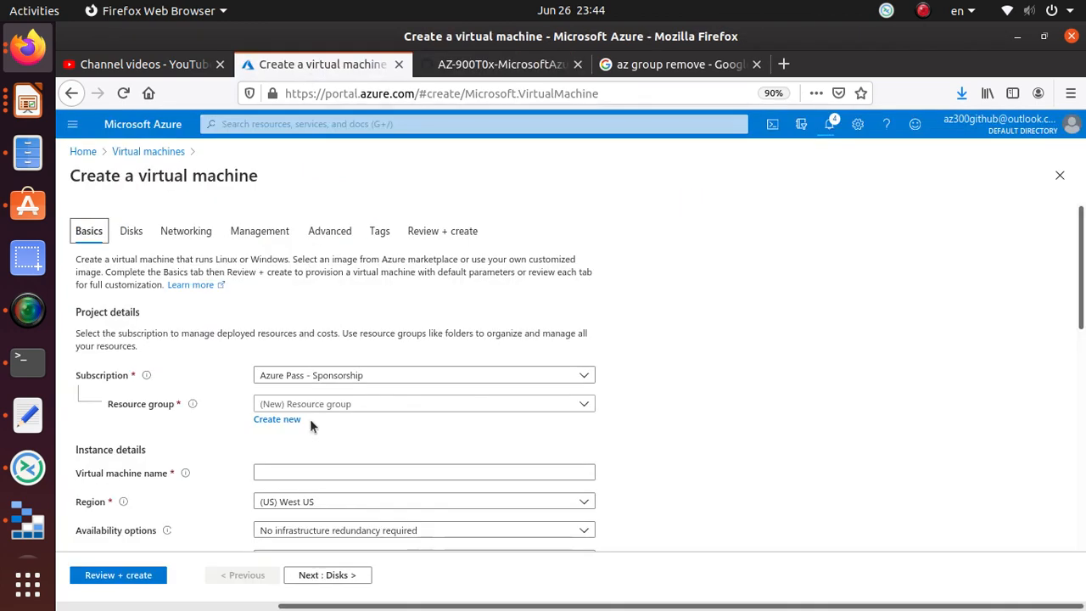
left_click(286, 421)
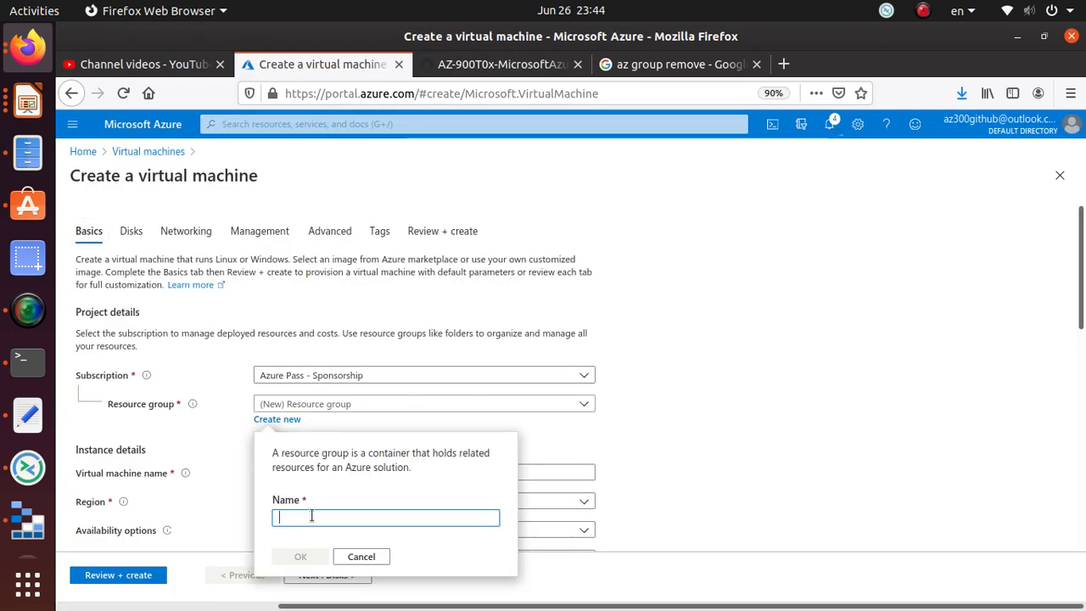
key("ctrl+v")
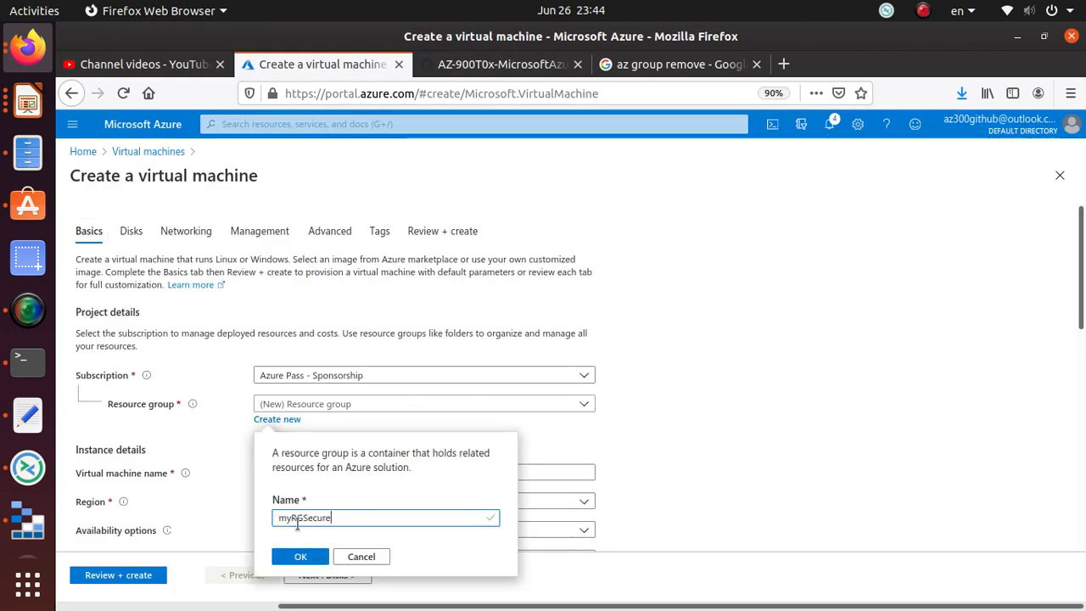
left_click(305, 555)
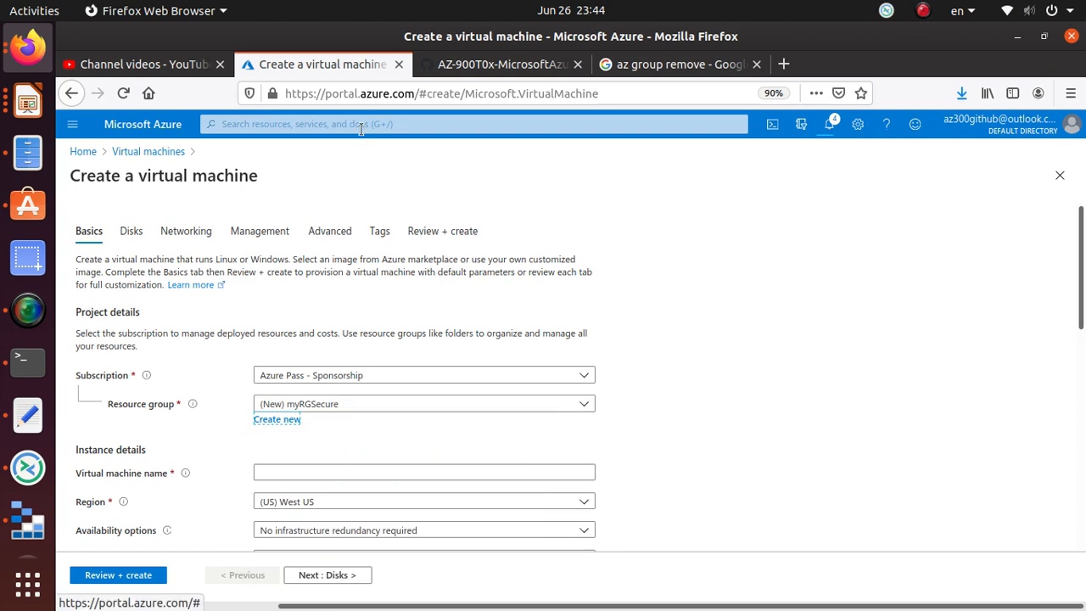
- Enter SimpleWinVM as the virtual machine name
left_click(437, 63)
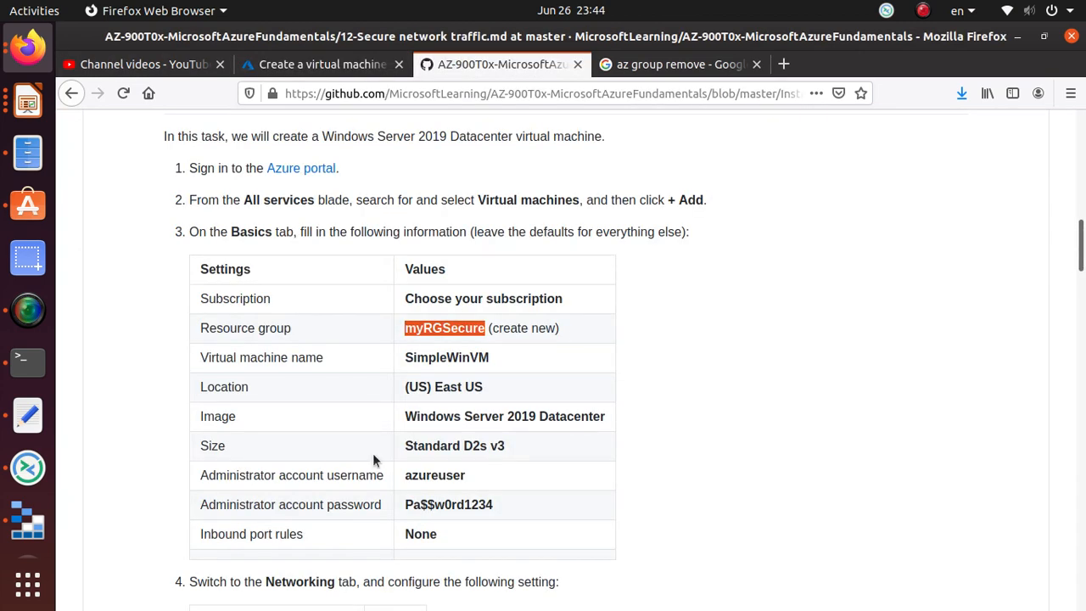
double_click(472, 357)
right_click(482, 358)
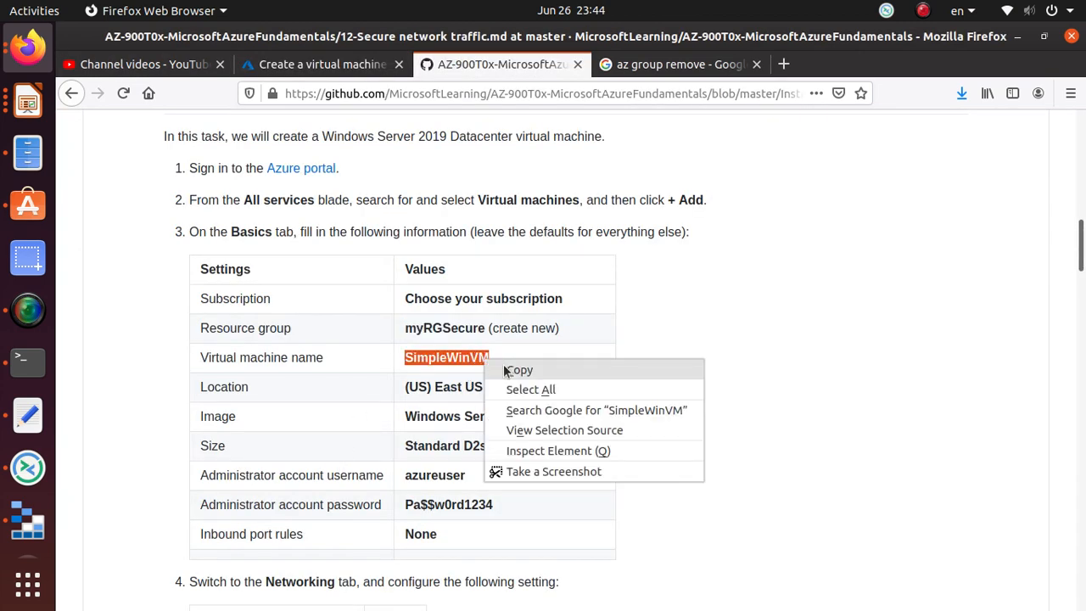
left_click(509, 369)
left_click(314, 64)
left_click(313, 472)
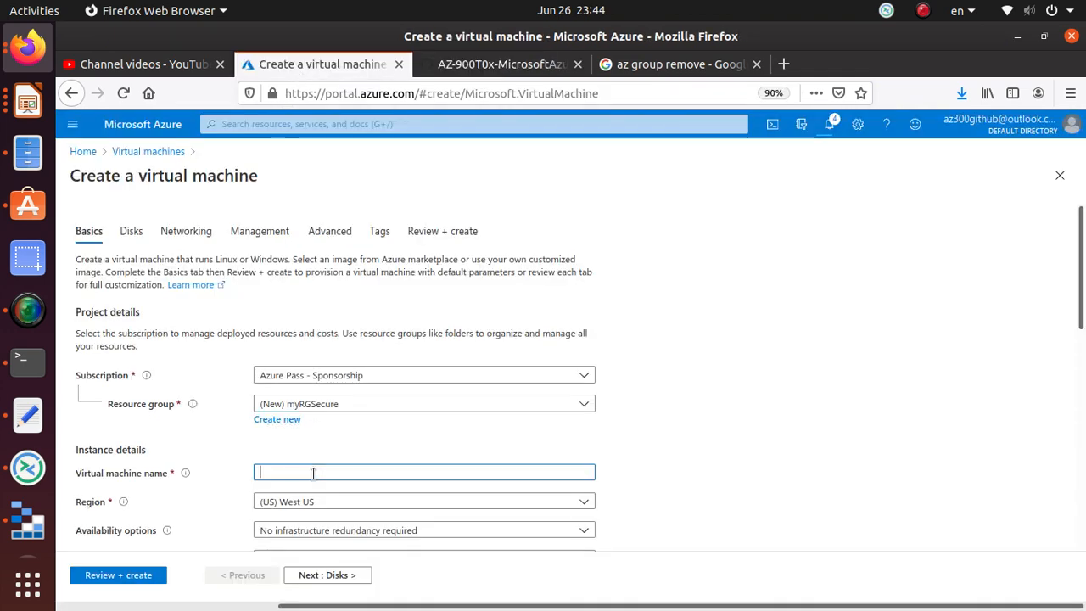
key("ctrl+v")
scroll(327, 375, "down", 3)
- Set the region to (US) East US
left_click(501, 64)
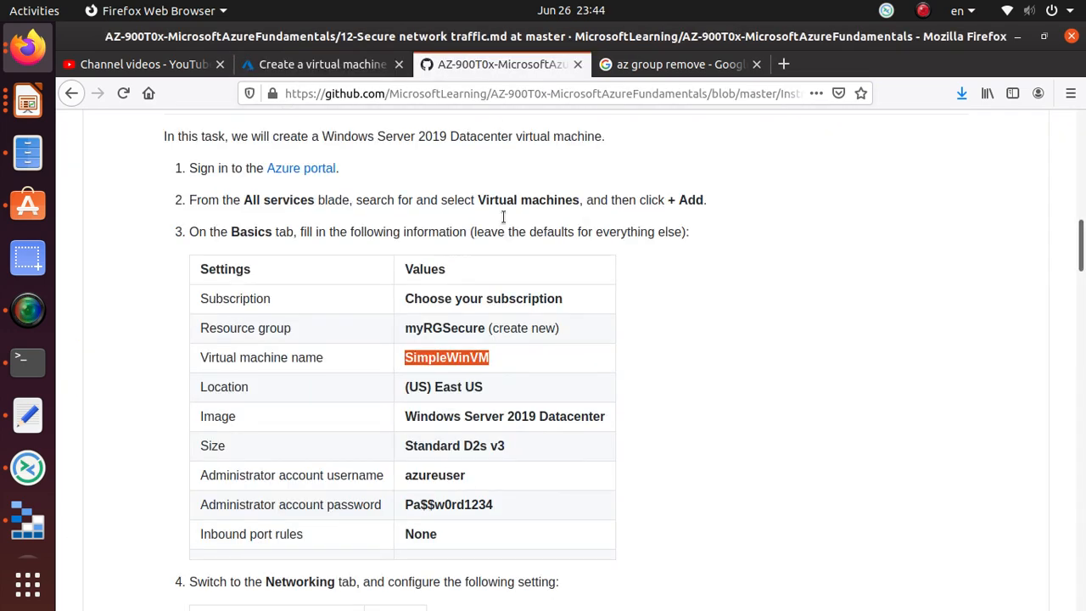
left_click(314, 64)
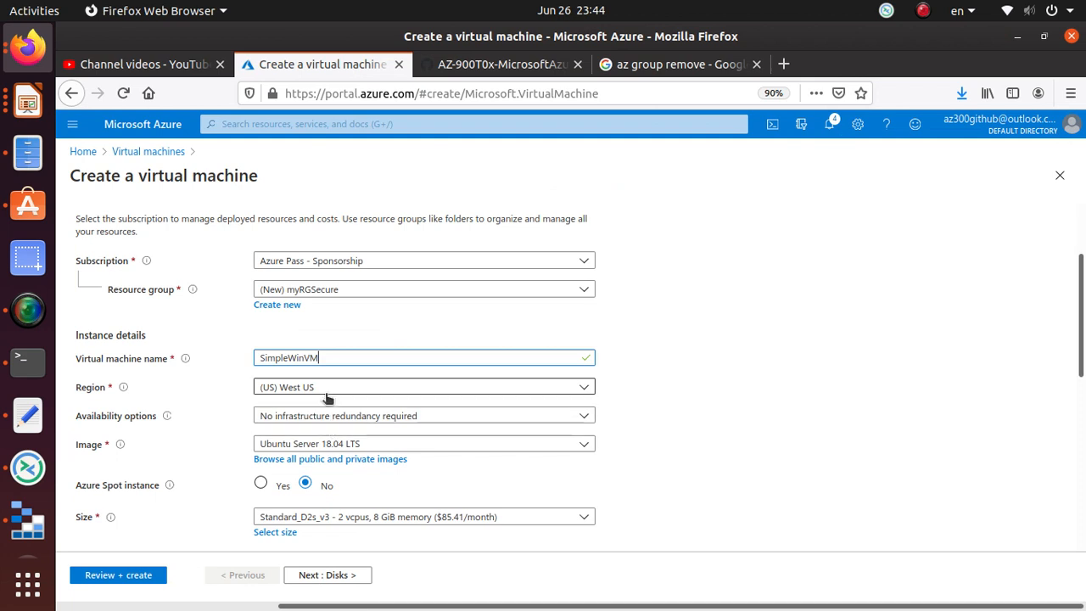
left_click(327, 389)
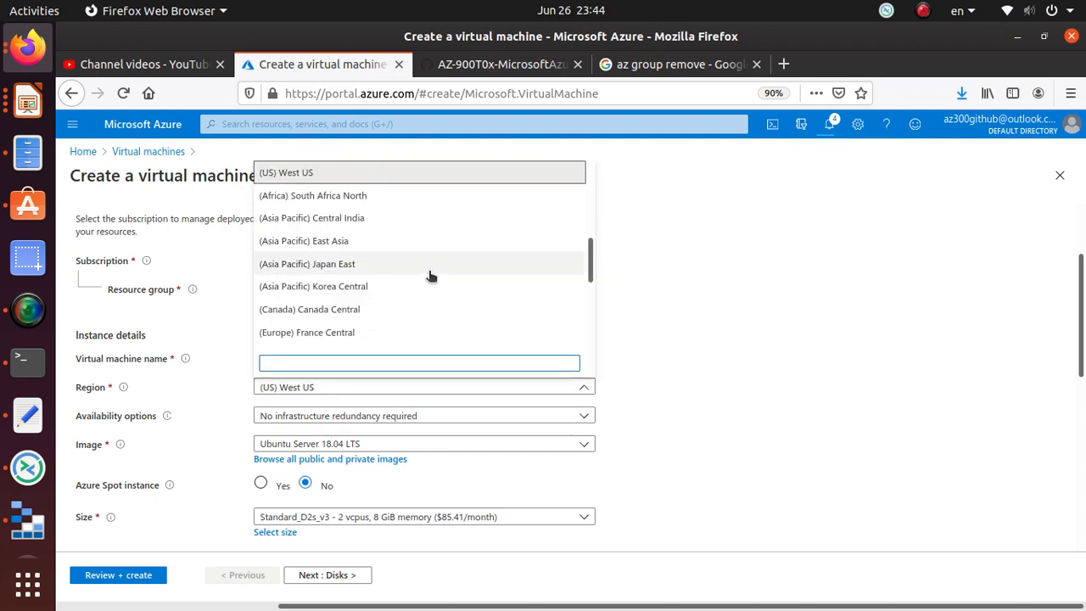
scroll(472, 263, "up", 3)
scroll(472, 264, "up", 5)
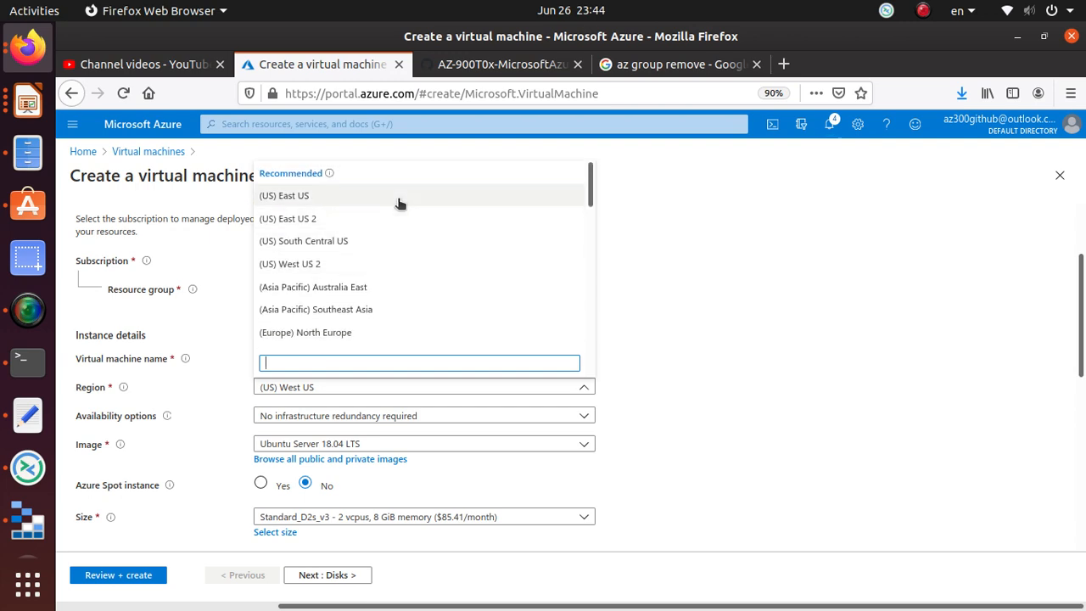
left_click(396, 192)
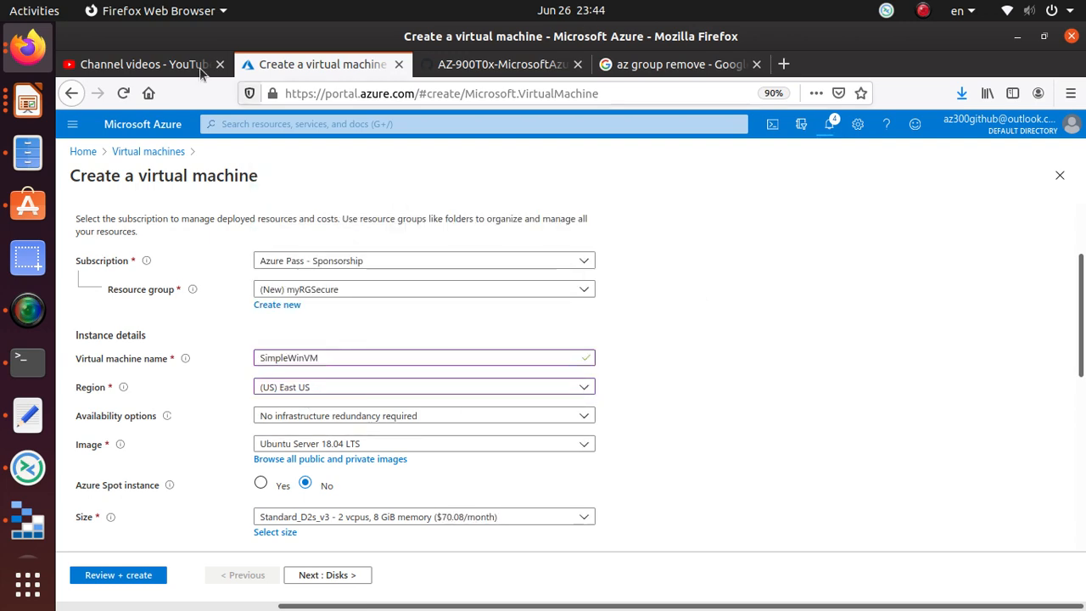
left_click(501, 63)
scroll(477, 443, "down", 1)
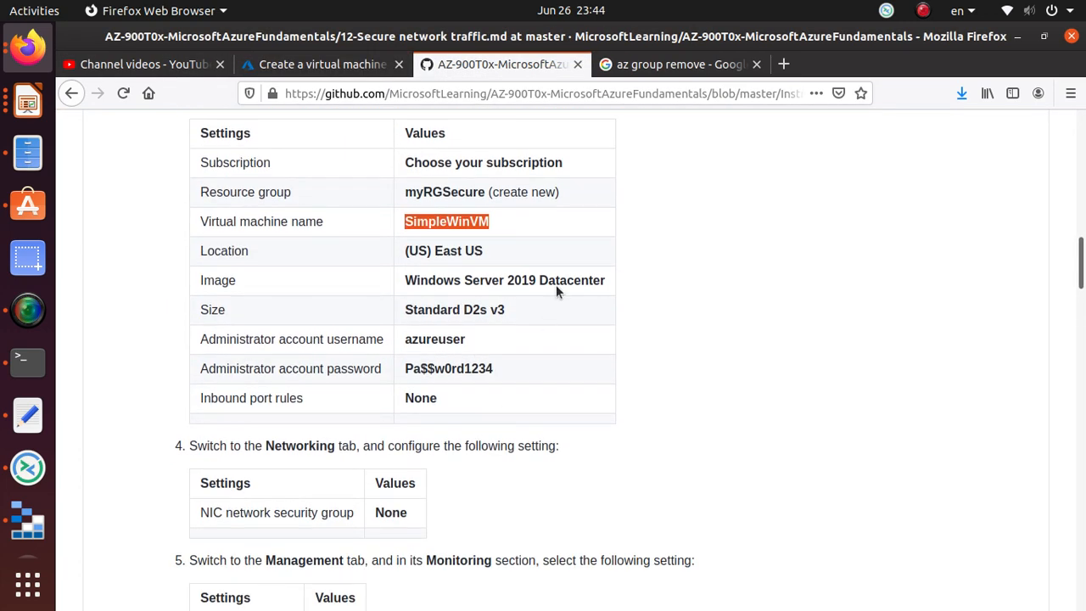
- Choose the Windows Server 2019 Datacenter image and check the Standard_D2s_v3 size against the lab
left_click(290, 61)
scroll(272, 398, "down", 3)
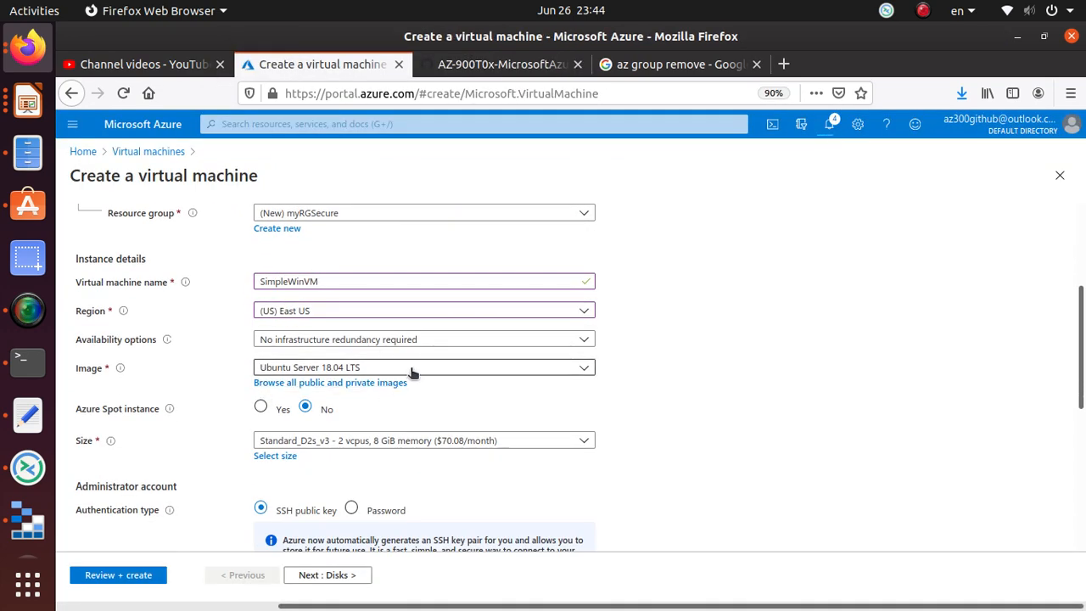
left_click(382, 368)
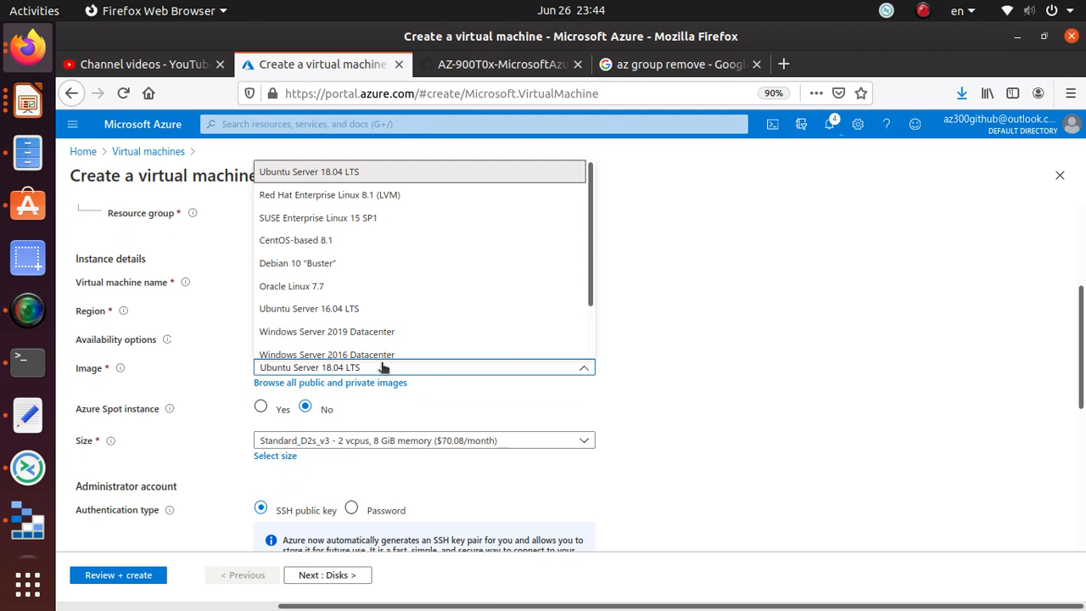
scroll(379, 270, "down", 1)
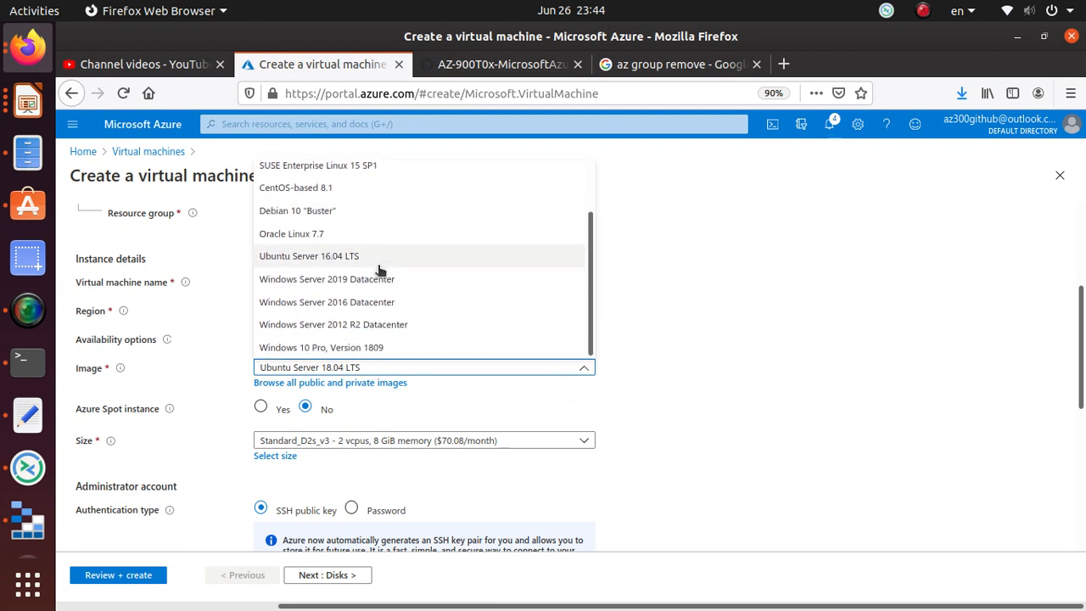
left_click(383, 283)
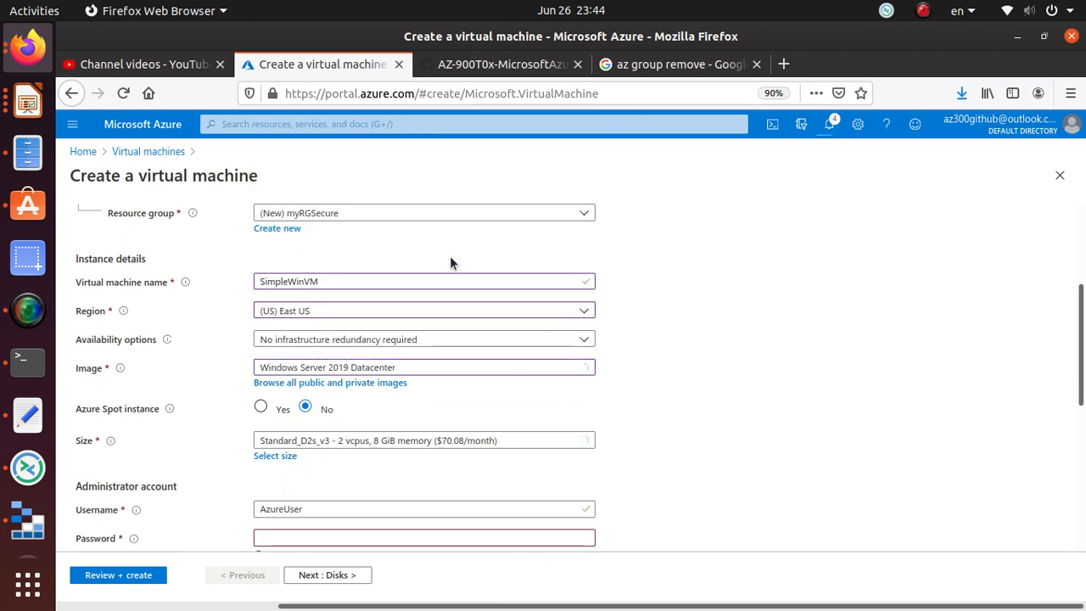
left_click(453, 73)
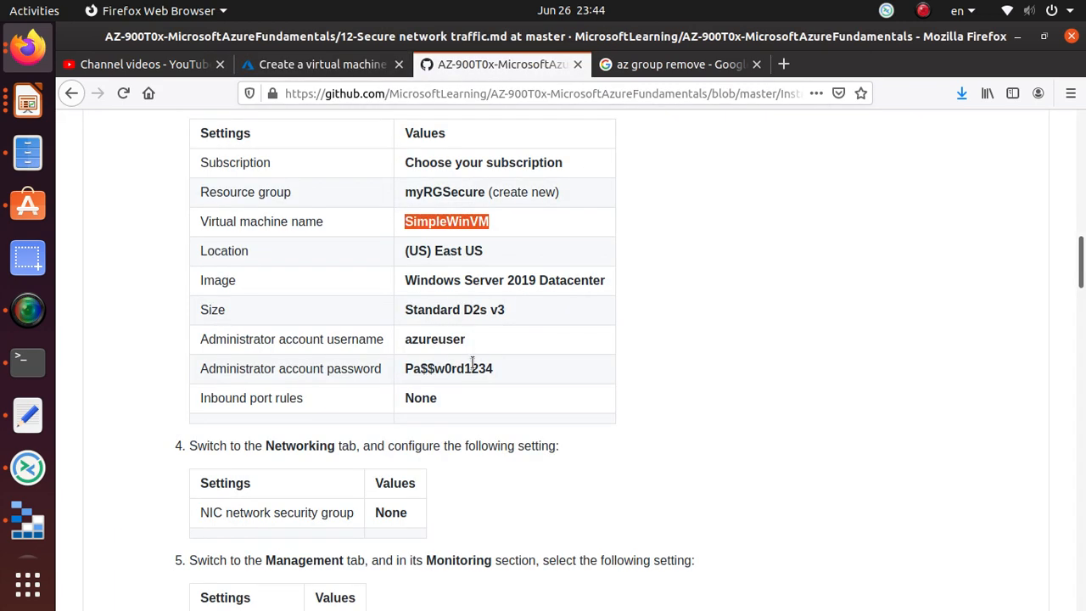
double_click(492, 310)
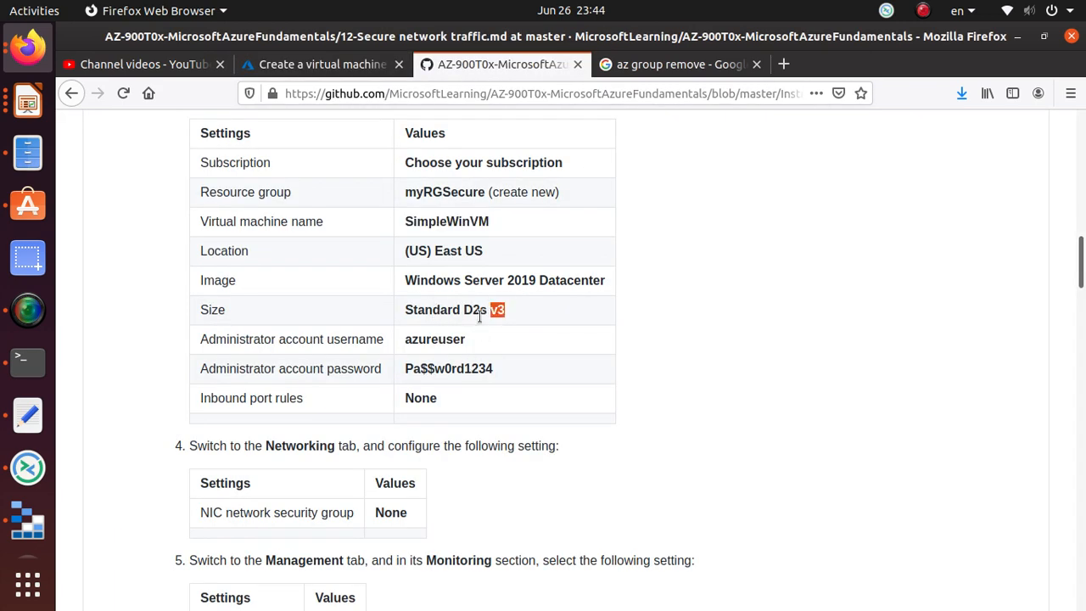
left_click(321, 68)
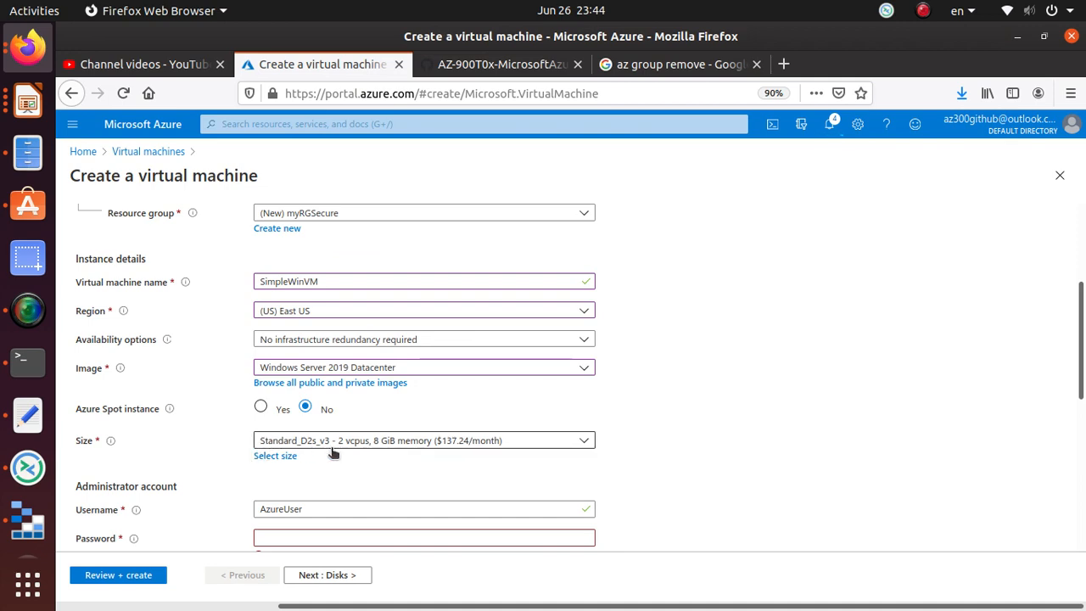
left_click(500, 64)
scroll(435, 259, "down", 2)
- Replace the administrator username with the one given in the lab
double_click(435, 254)
right_click(439, 245)
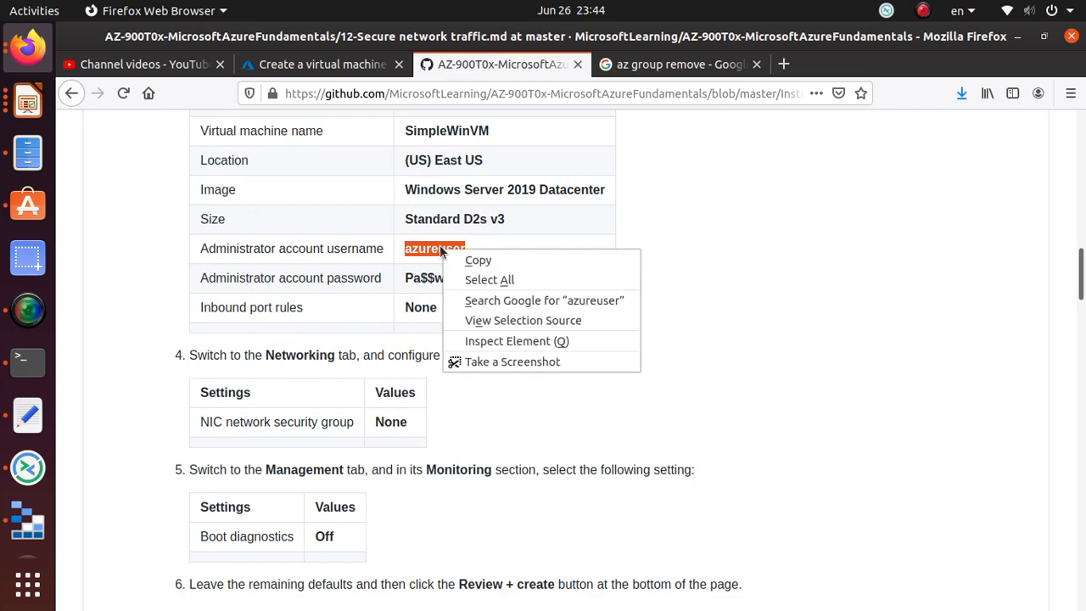
left_click(477, 260)
left_click(322, 68)
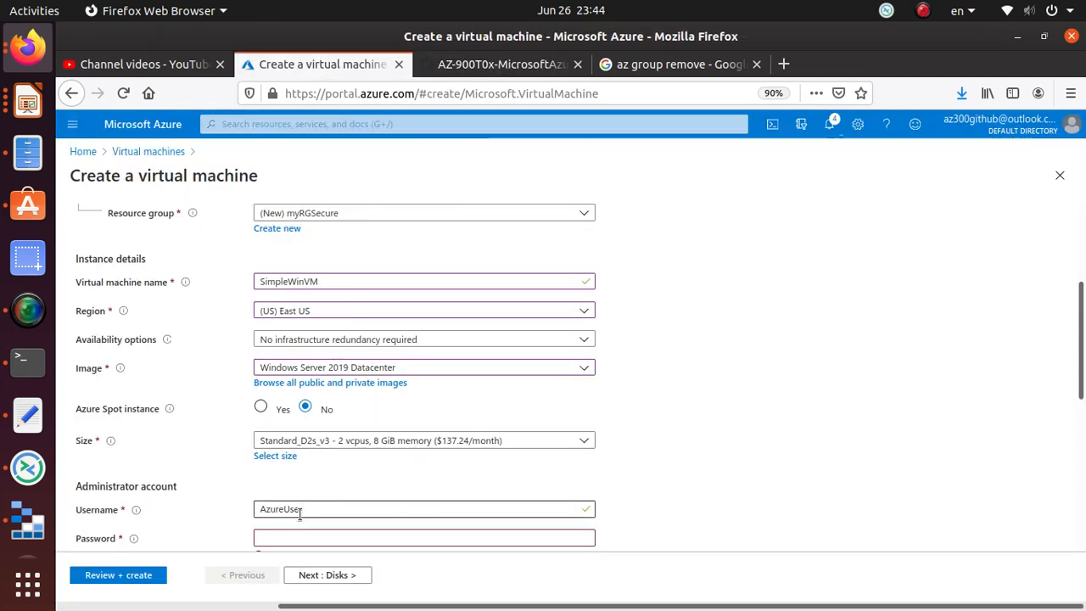
double_click(254, 509)
key("ctrl+v")
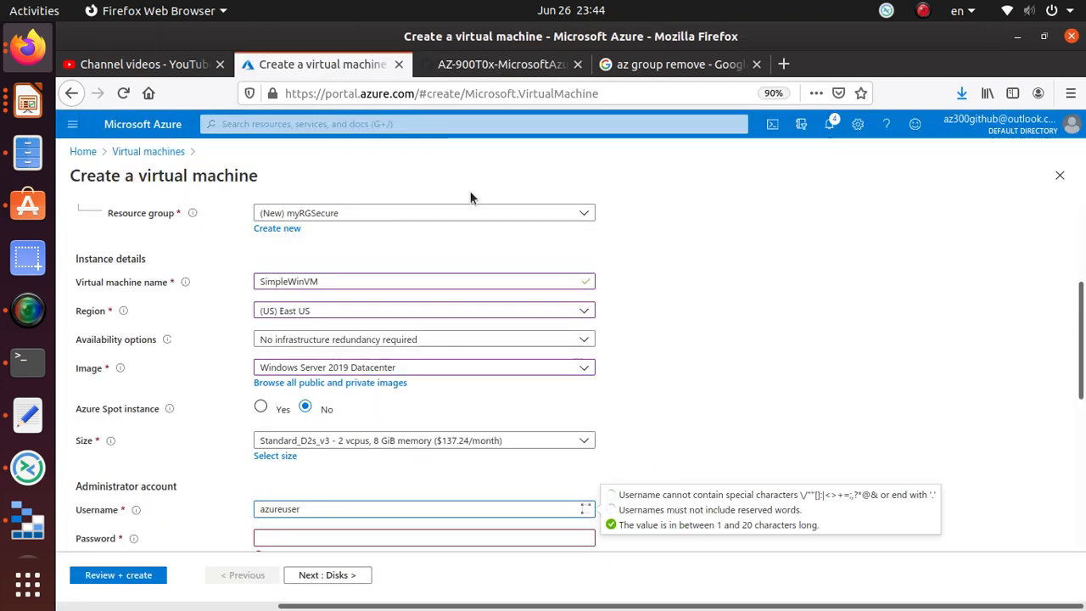
- Paste the lab's administrator password into Password and Confirm password
left_click(497, 68)
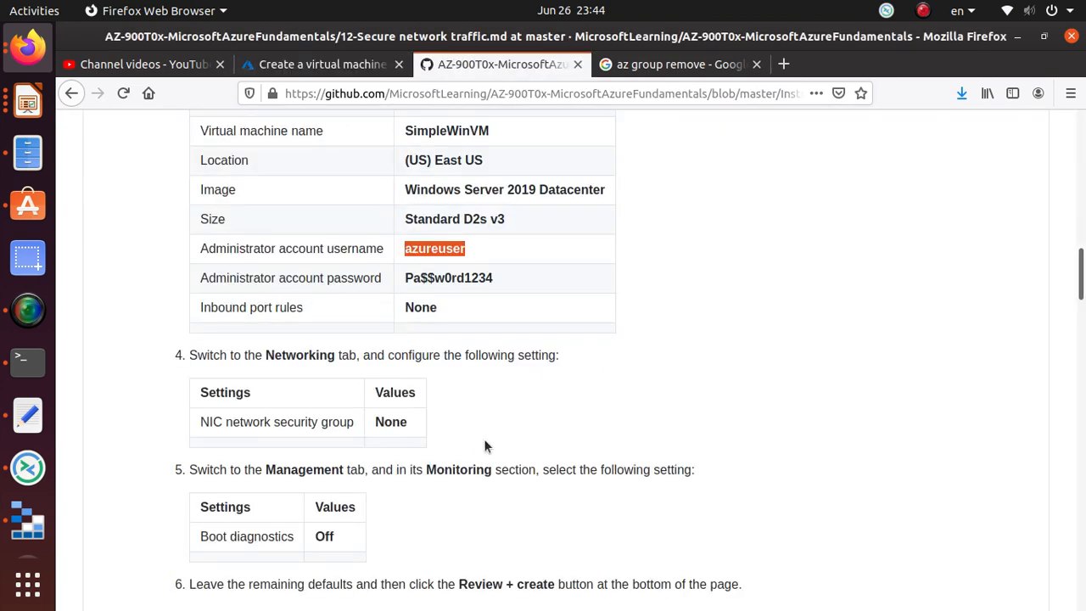
triple_click(437, 278)
right_click(439, 281)
left_click(460, 289)
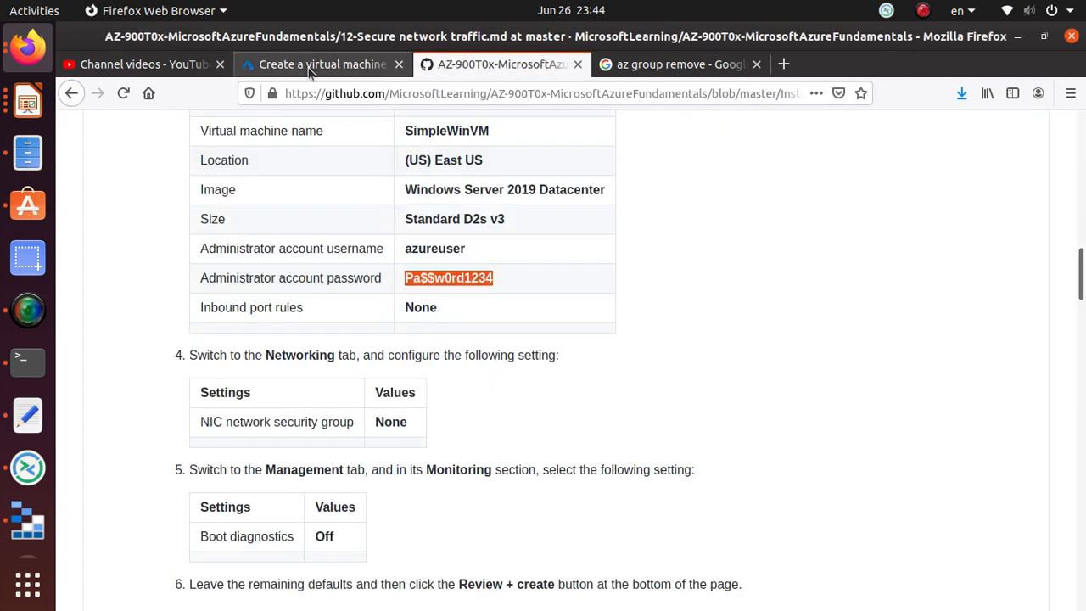
left_click(312, 68)
scroll(335, 418, "down", 2)
left_click(335, 423)
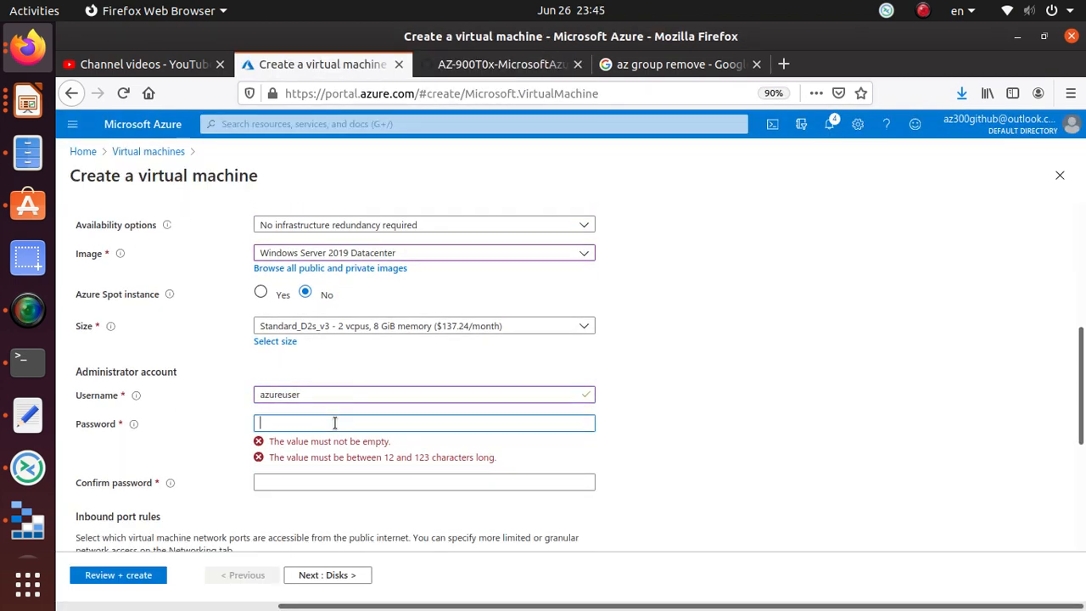
key("ctrl+v")
scroll(331, 399, "down", 3)
left_click(318, 340)
key("ctrl+v")
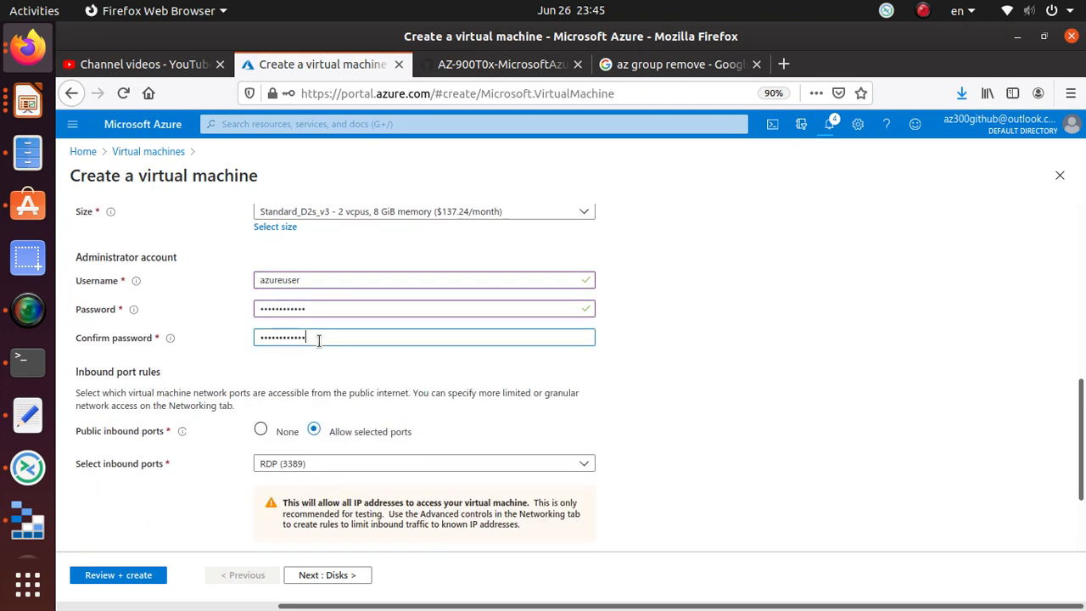
left_click(707, 345)
- Set Public inbound ports to None and continue to the Disks tab
left_click(510, 68)
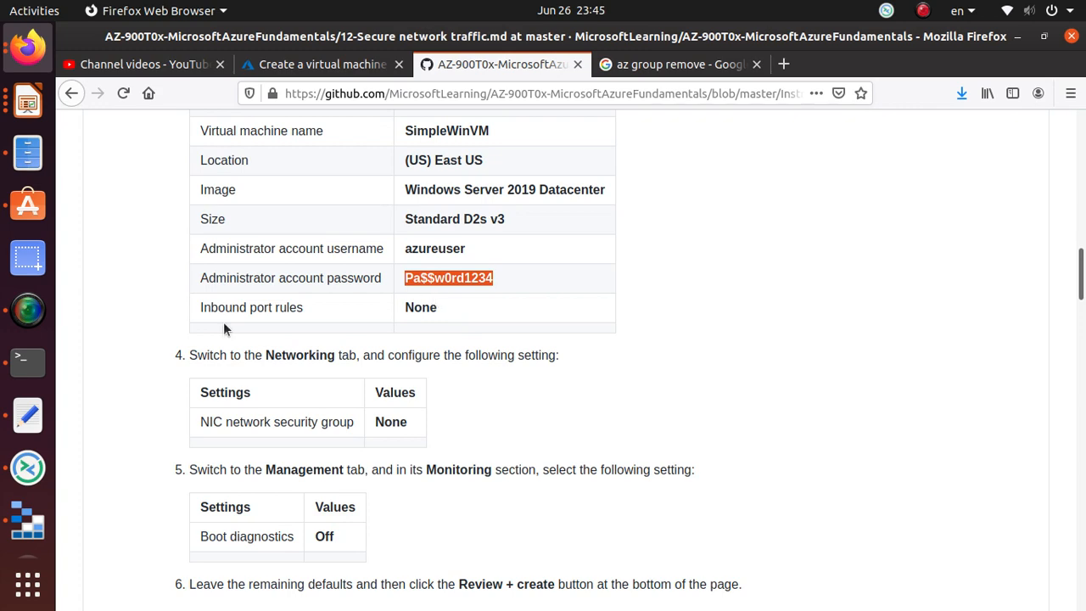
left_click(319, 66)
scroll(335, 381, "down", 2)
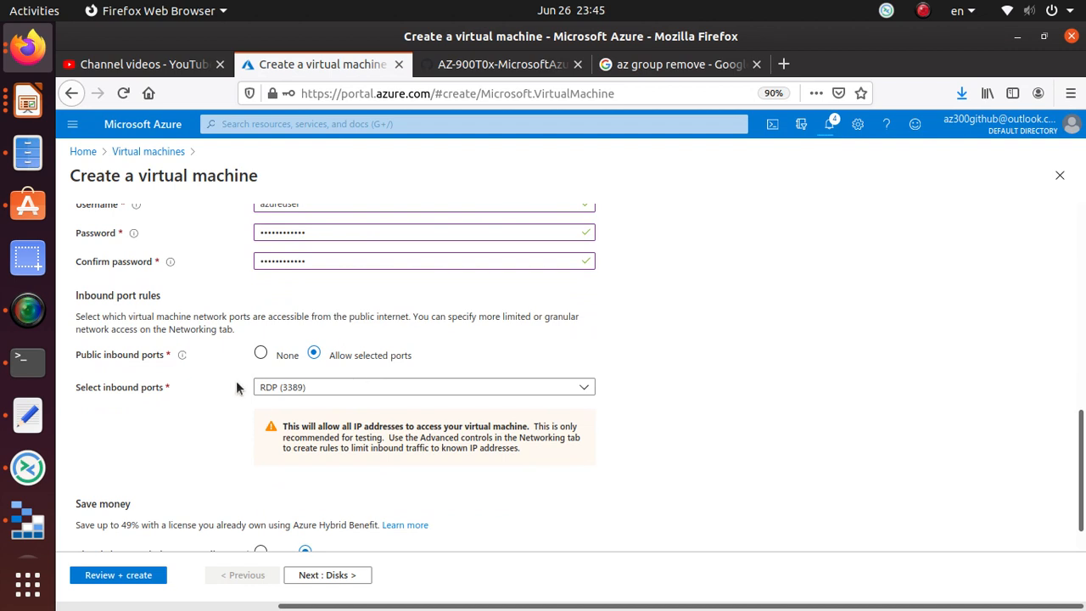
left_click(261, 353)
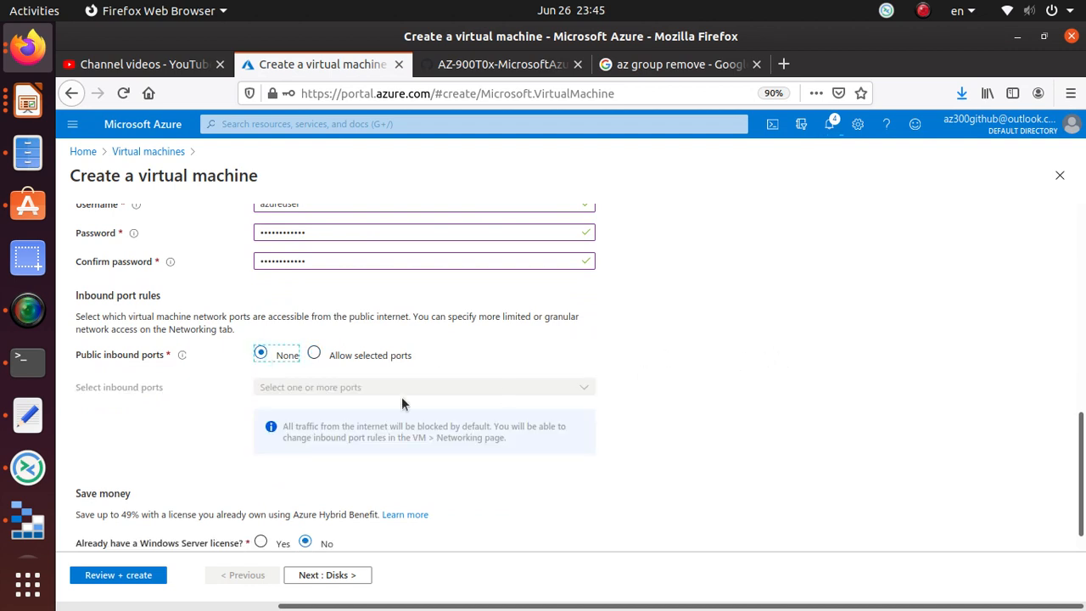
scroll(441, 424, "down", 1)
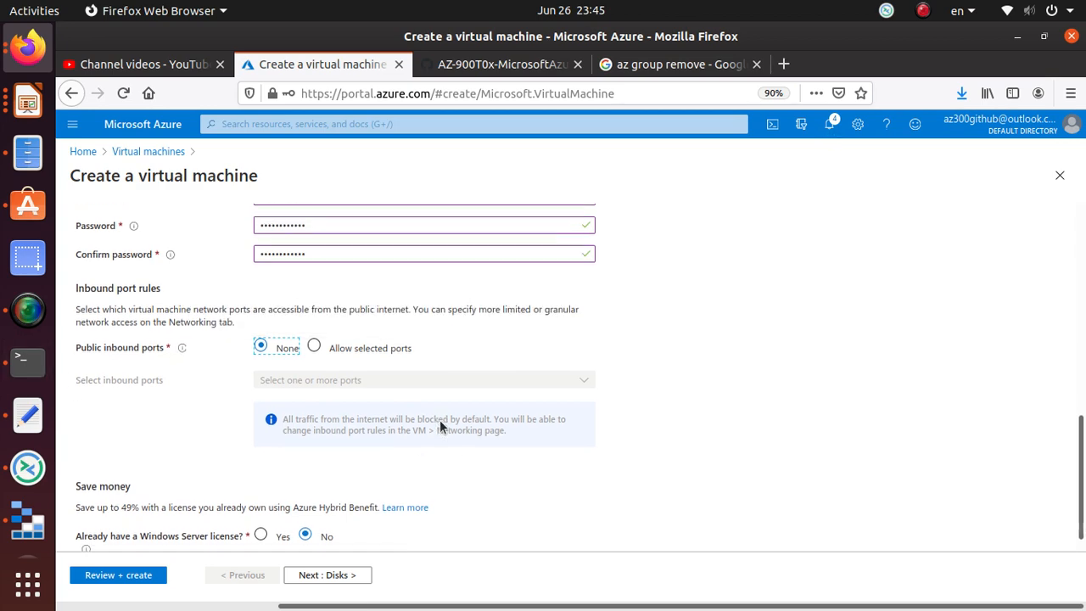
left_click(344, 576)
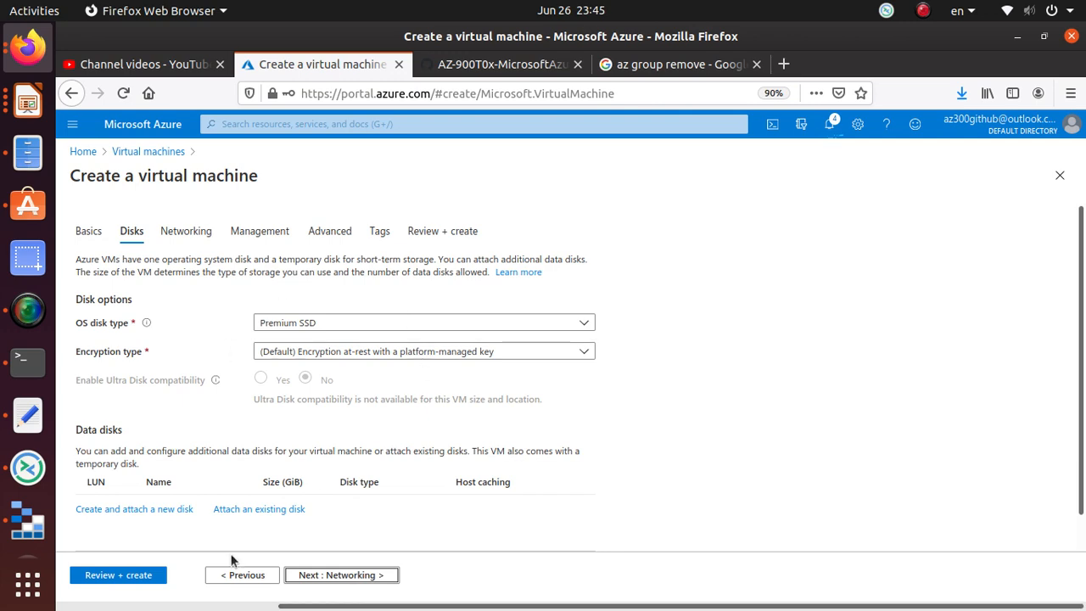
- Keep the disk defaults and reach Networking, noting the lab's NIC network security group setting
left_click(356, 576)
left_click(481, 66)
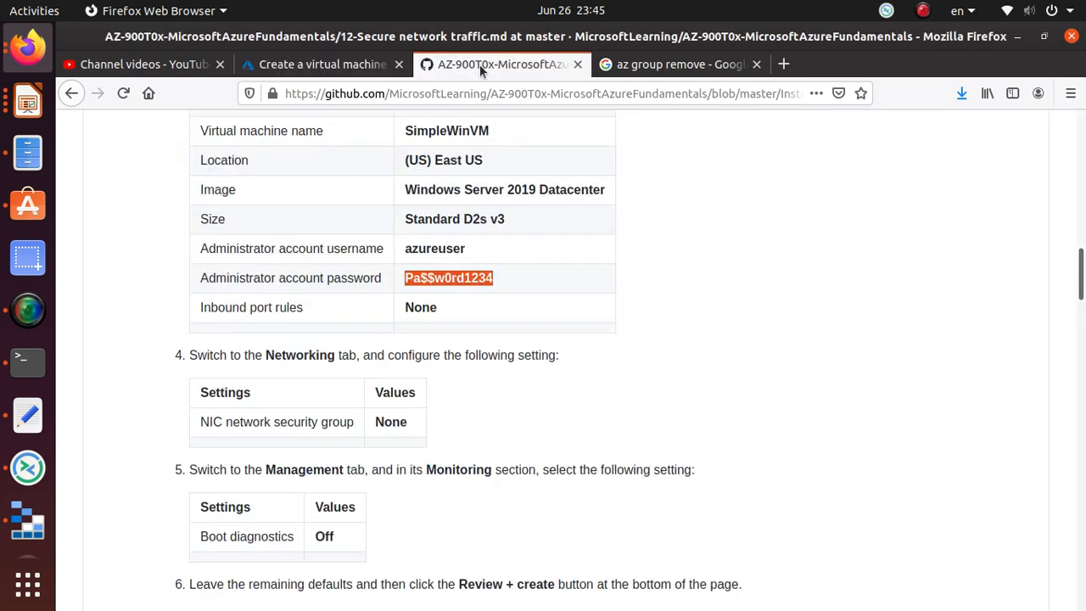
left_click(209, 424)
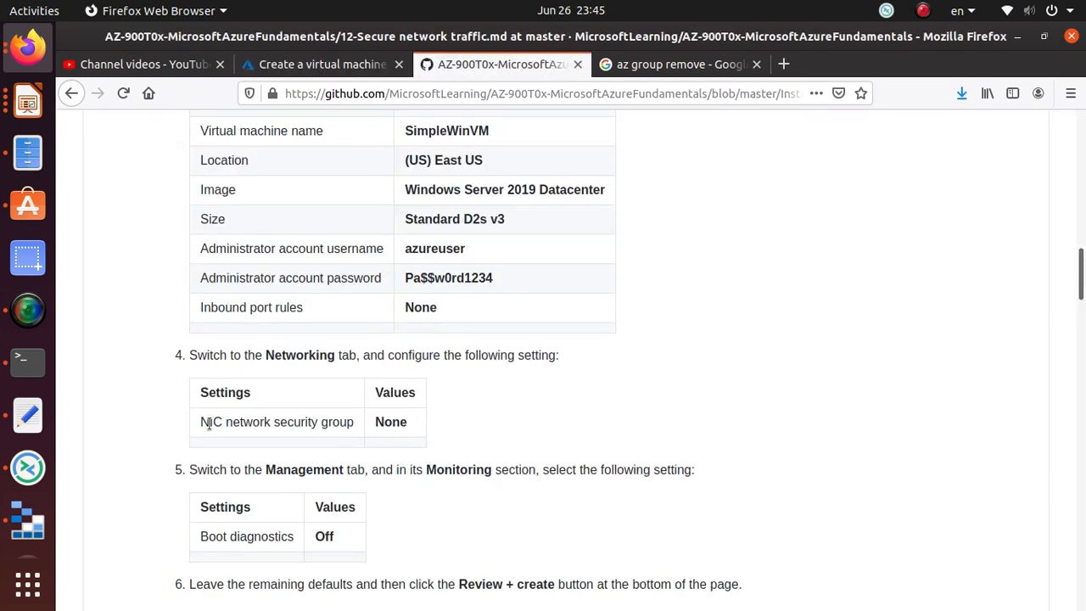
left_click_drag(351, 420, 188, 423)
left_click(318, 64)
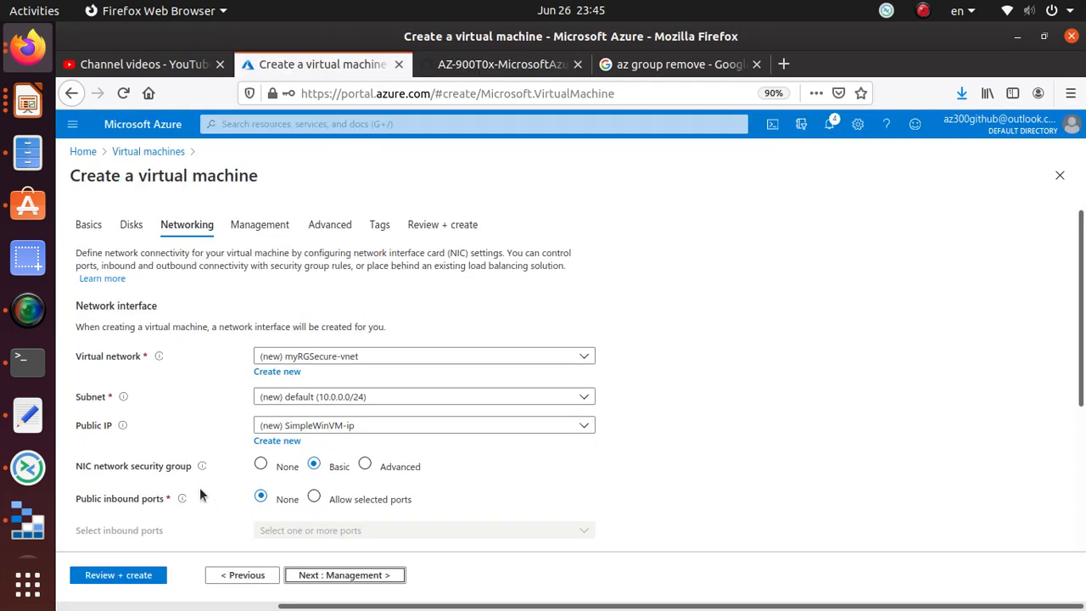
scroll(200, 487, "down", 2)
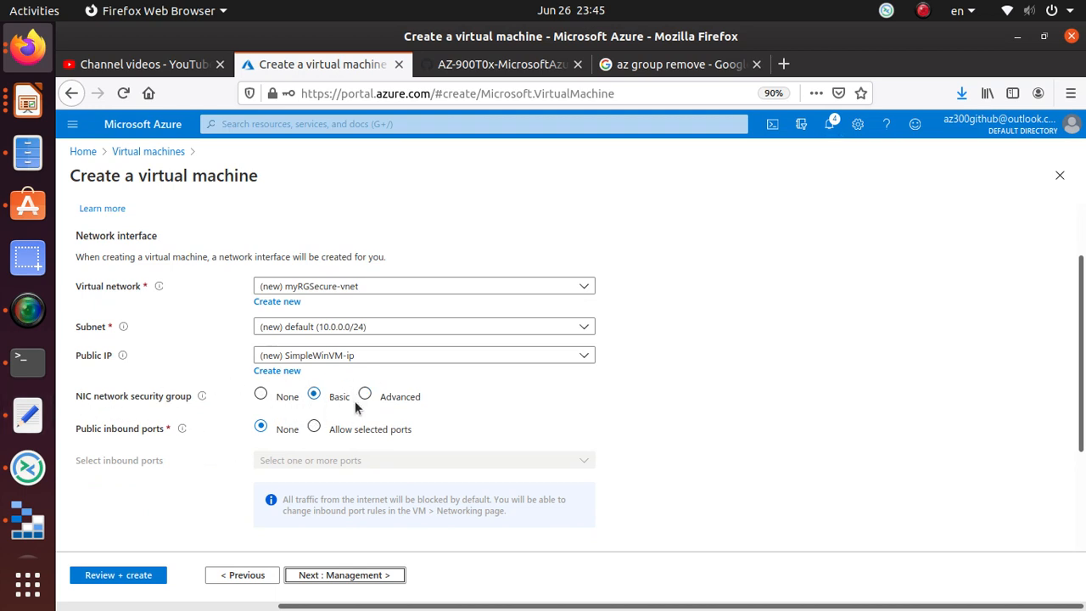
- Choose None for the NIC network security group and read the public-exposure warning
left_click(261, 396)
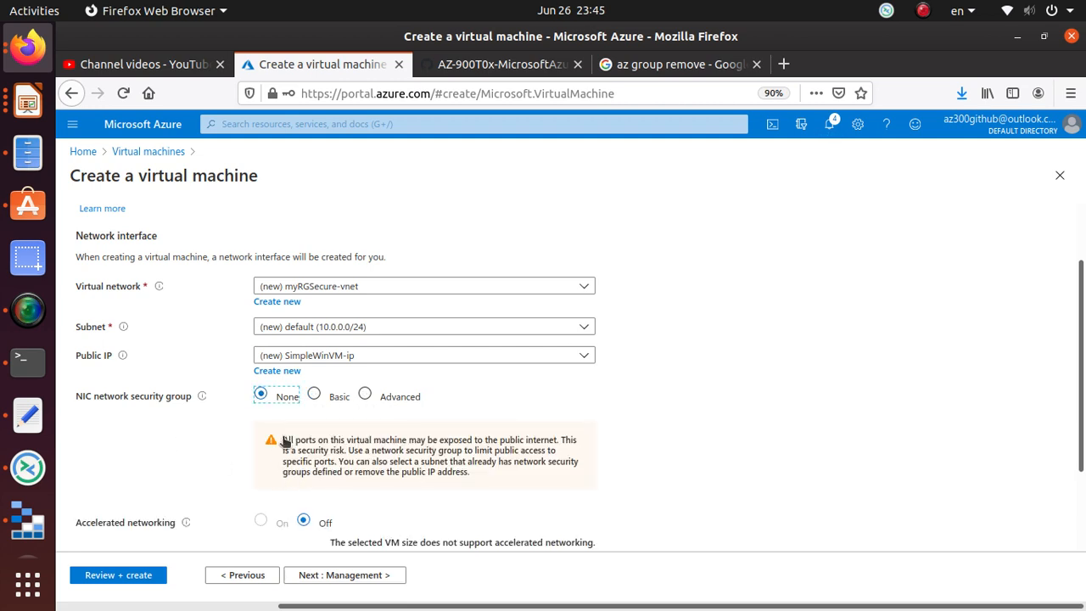
left_click_drag(283, 440, 483, 482)
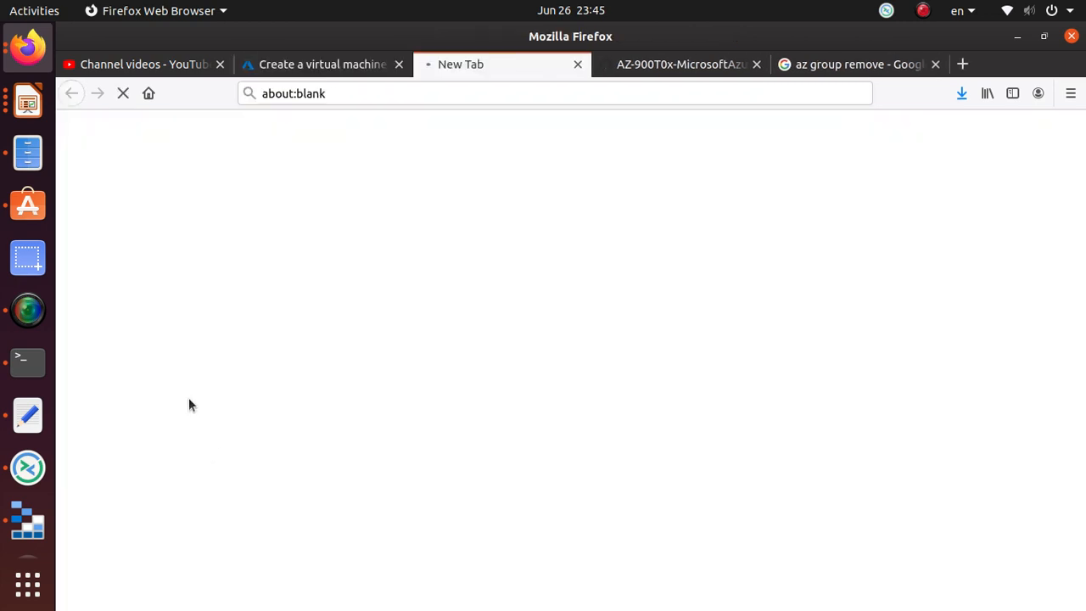
left_click(577, 65)
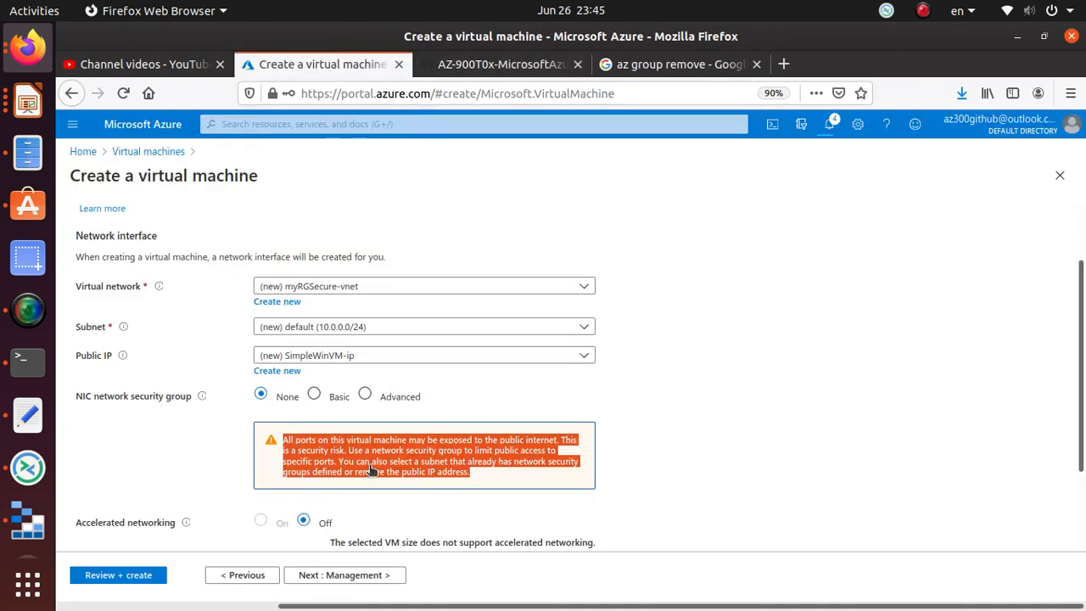
left_click(747, 376)
scroll(497, 427, "down", 3)
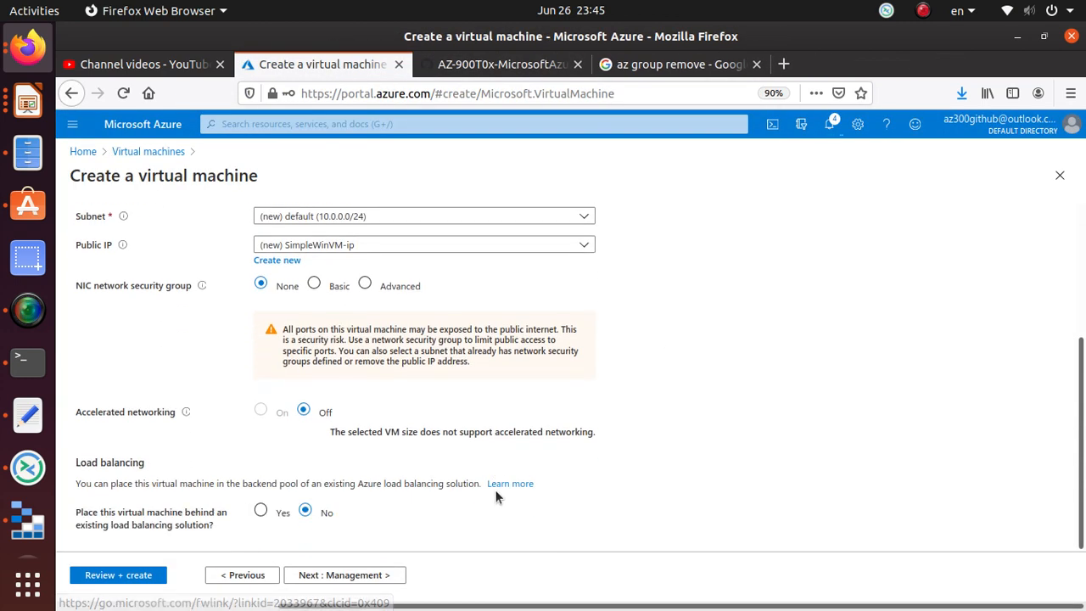
left_click(500, 64)
scroll(522, 306, "down", 4)
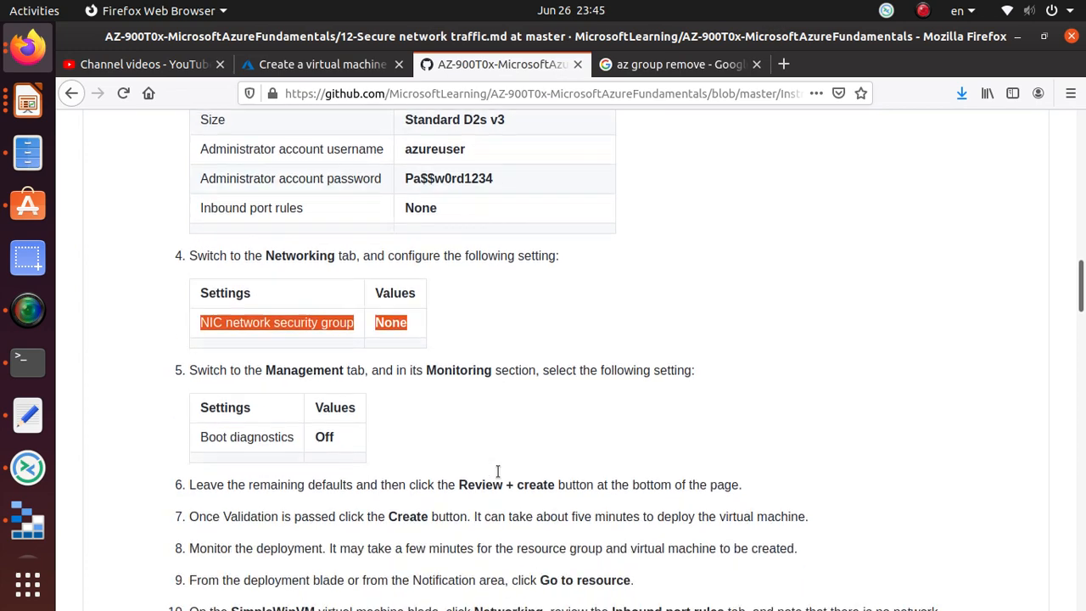
left_click(297, 65)
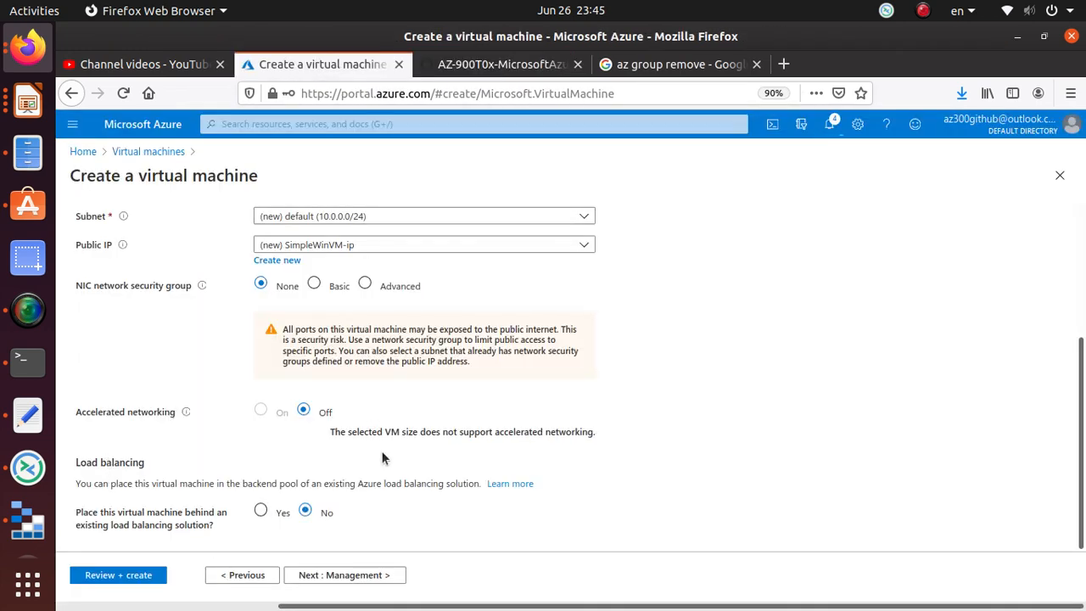
- On the Management tab set Boot diagnostics to Off, then go to Review + create
left_click(385, 582)
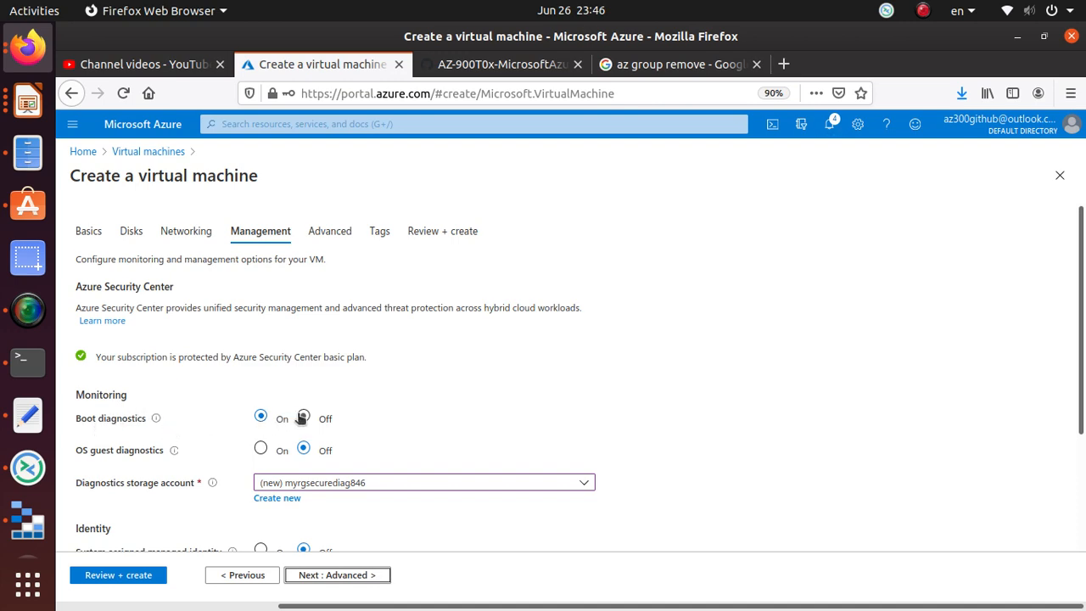
left_click(303, 417)
scroll(671, 430, "down", 3)
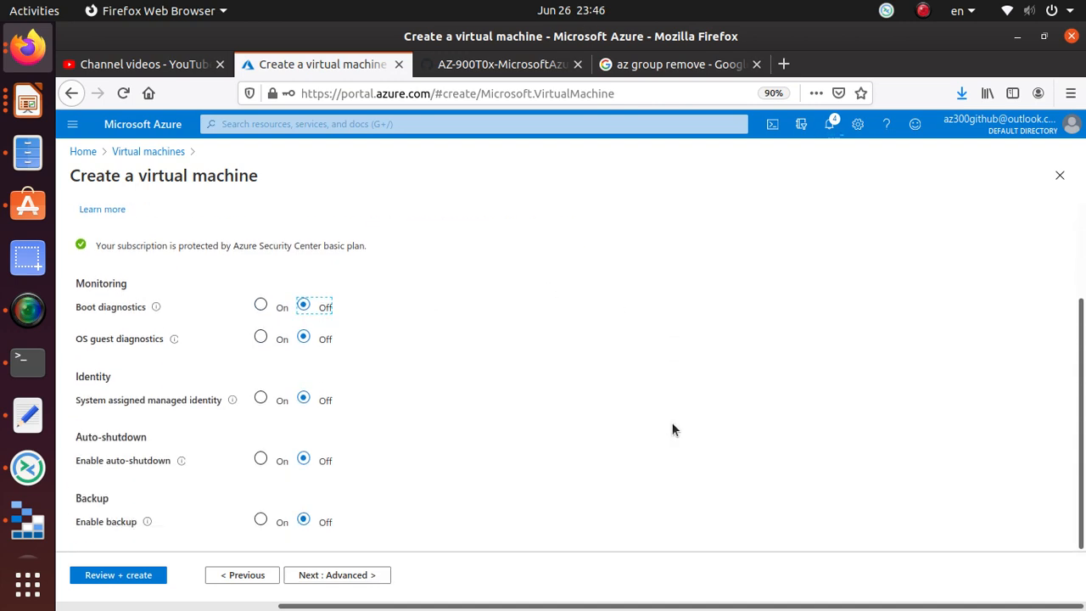
left_click(495, 67)
scroll(413, 381, "down", 2)
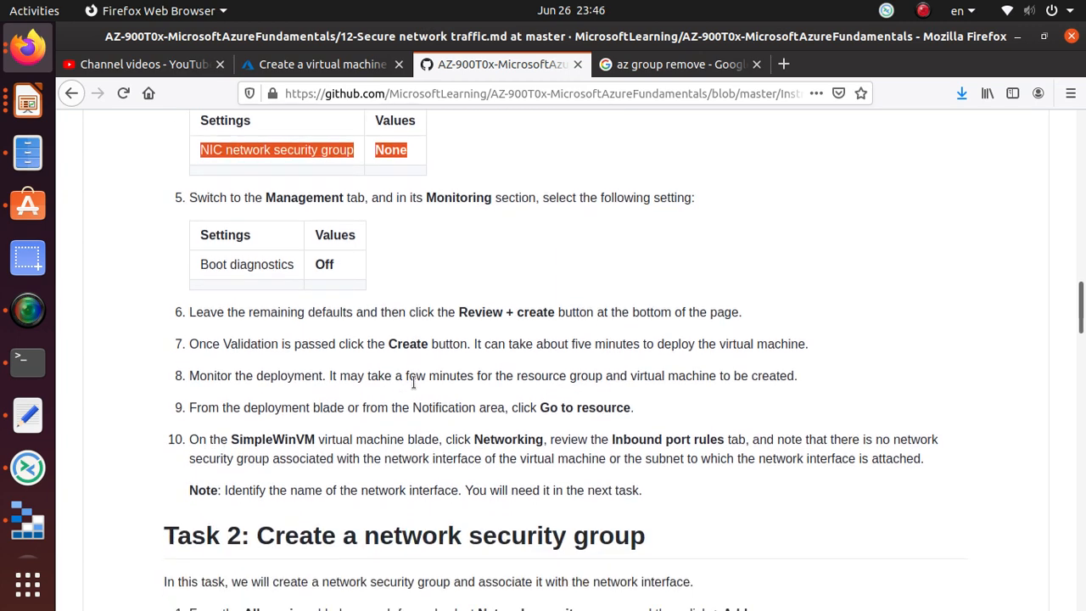
left_click(509, 312)
left_click(307, 68)
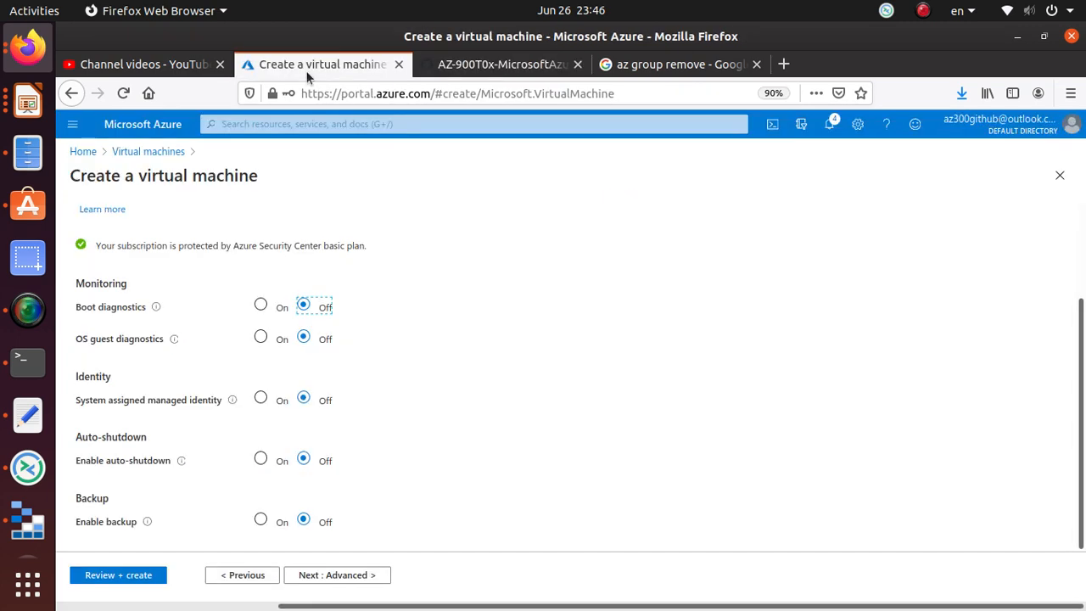
left_click(129, 576)
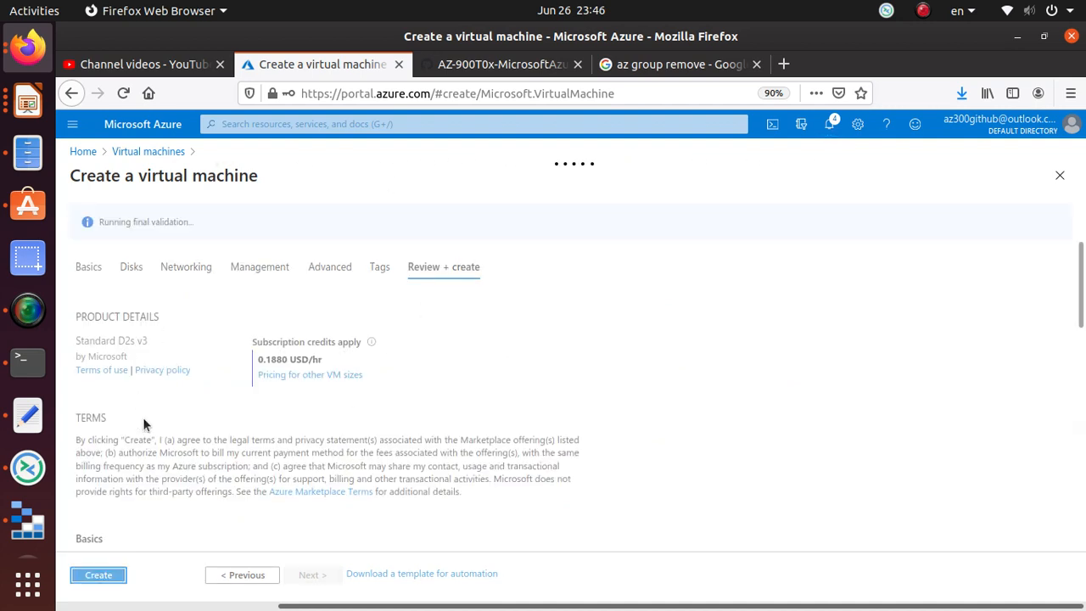
- Create SimpleWinVM and read lab steps 7–10 while the deployment starts
left_click(84, 578)
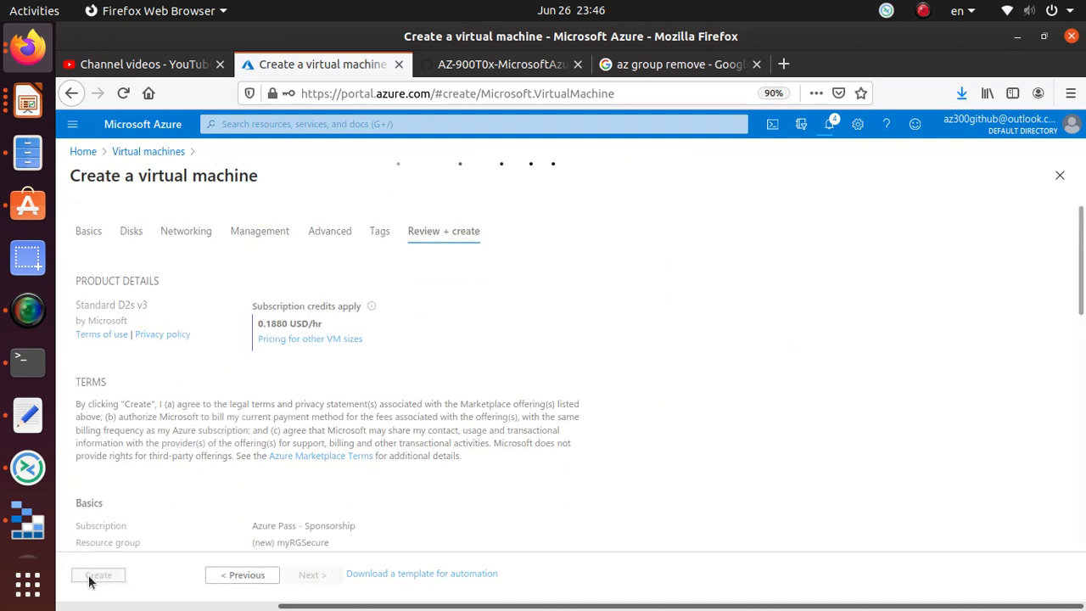
left_click(502, 70)
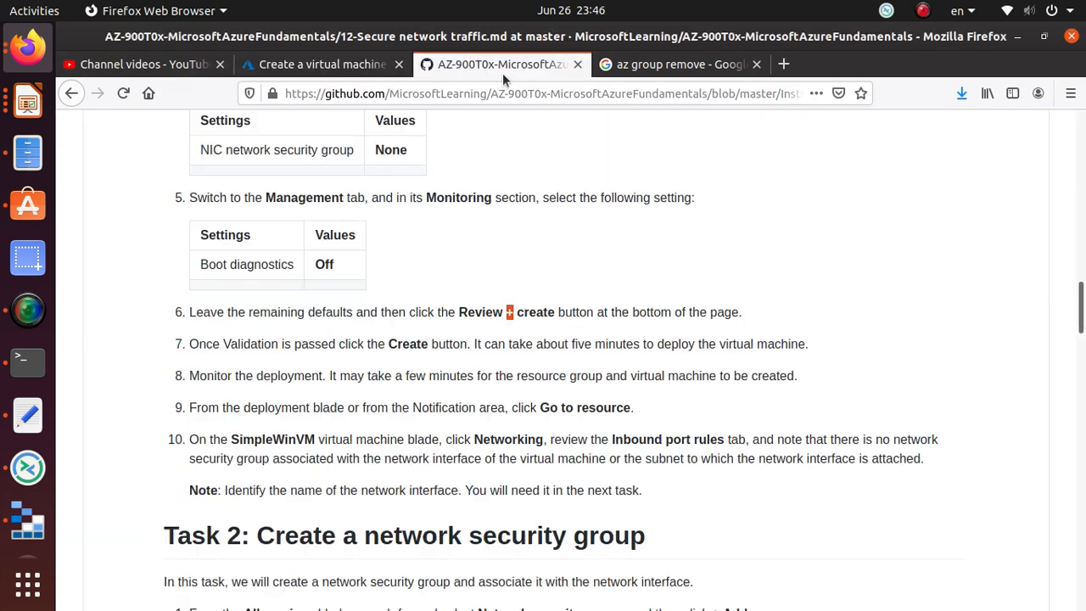
triple_click(410, 340)
triple_click(270, 375)
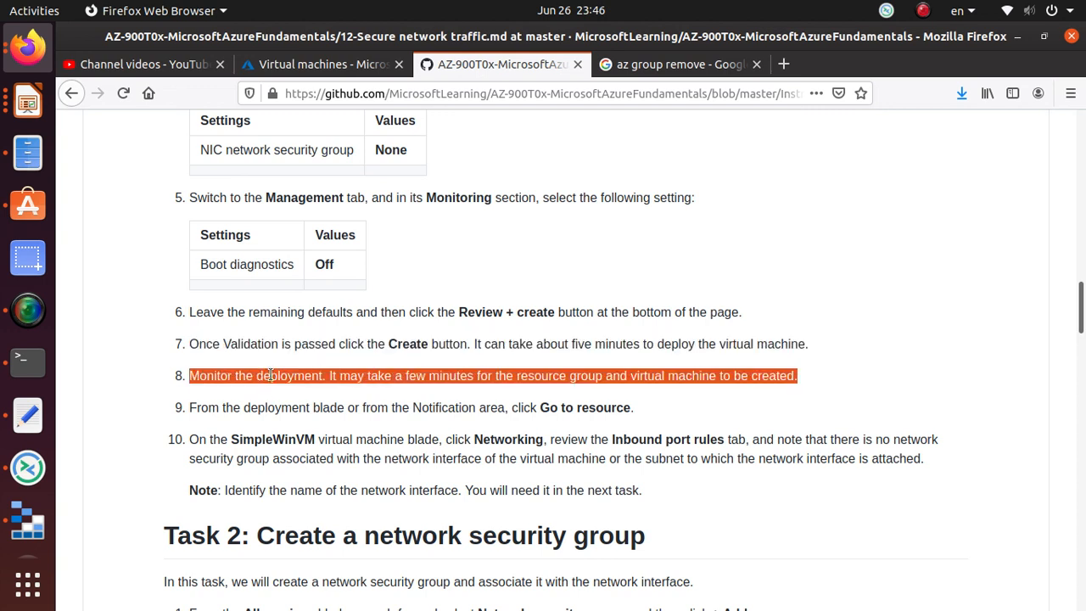
triple_click(508, 409)
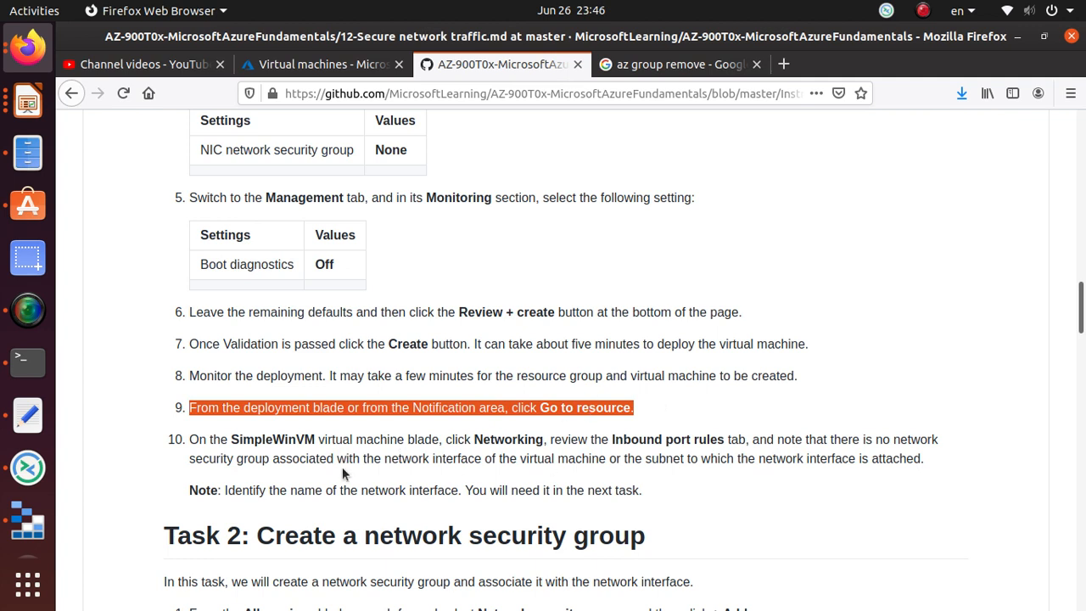
double_click(308, 437)
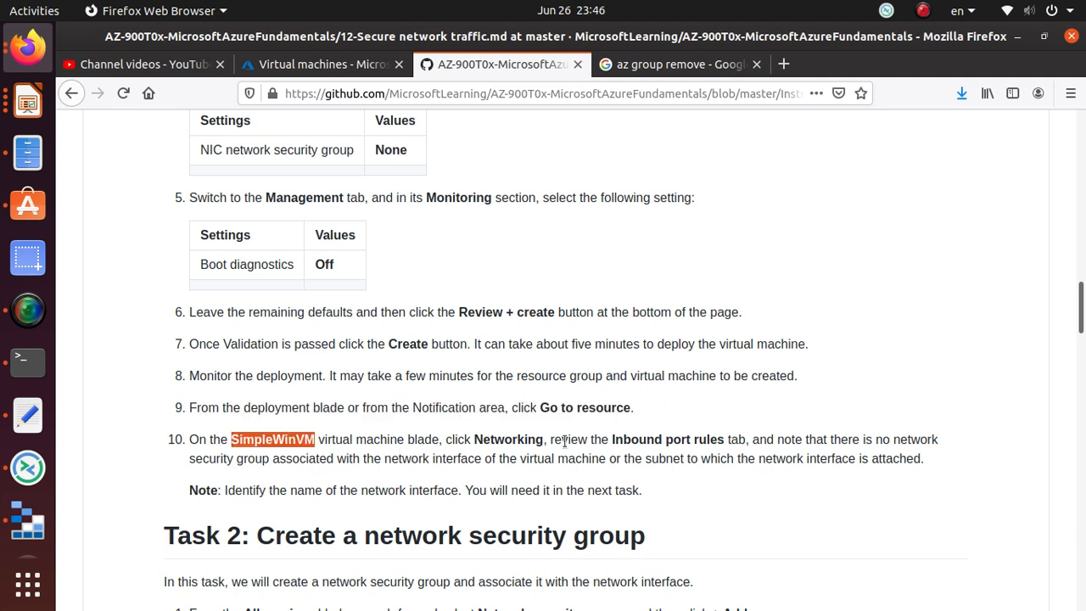
double_click(520, 438)
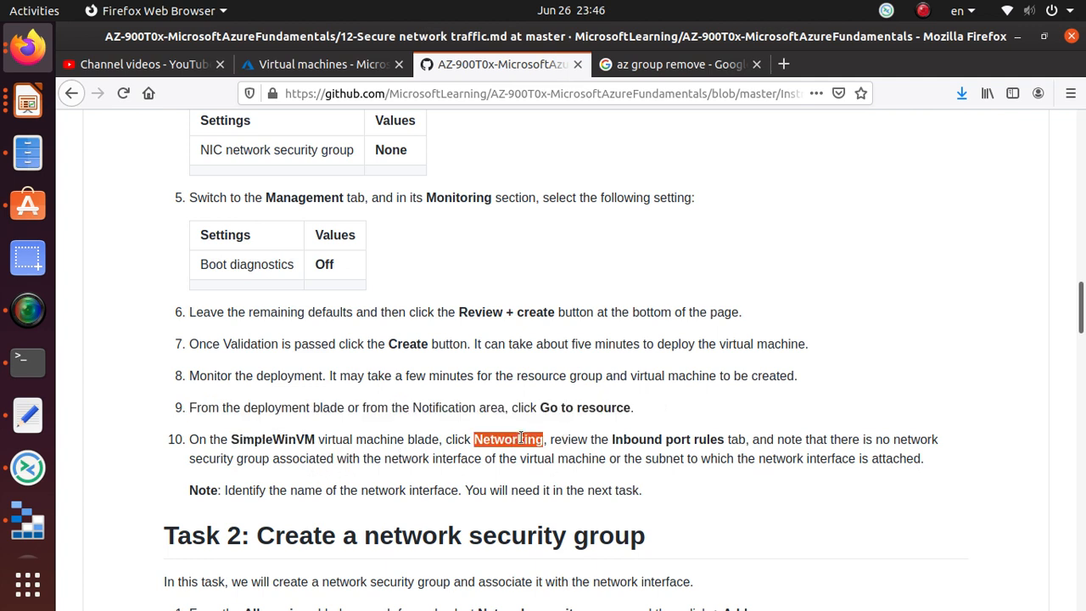
triple_click(664, 443)
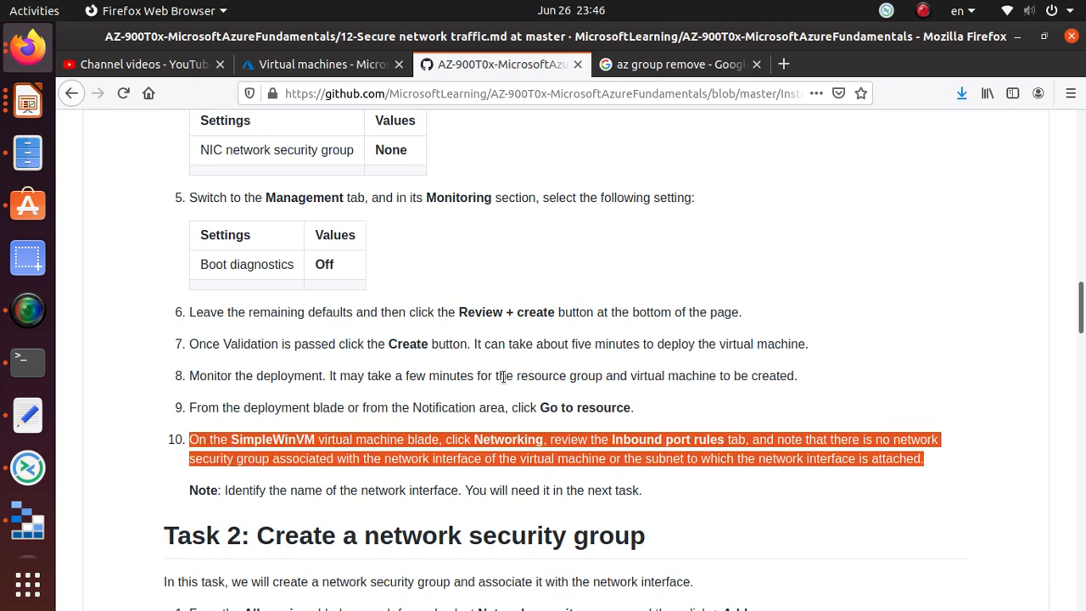
left_click(361, 64)
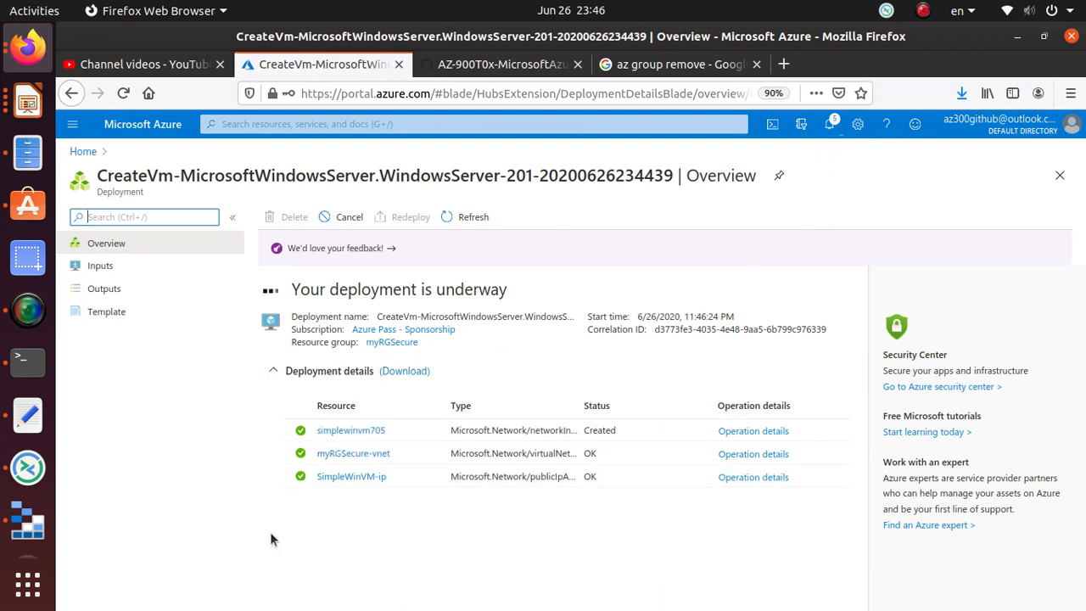
- Watch notifications until the SimpleWinVM deployment succeeds, then go to the new VM's resource page
left_click(832, 126)
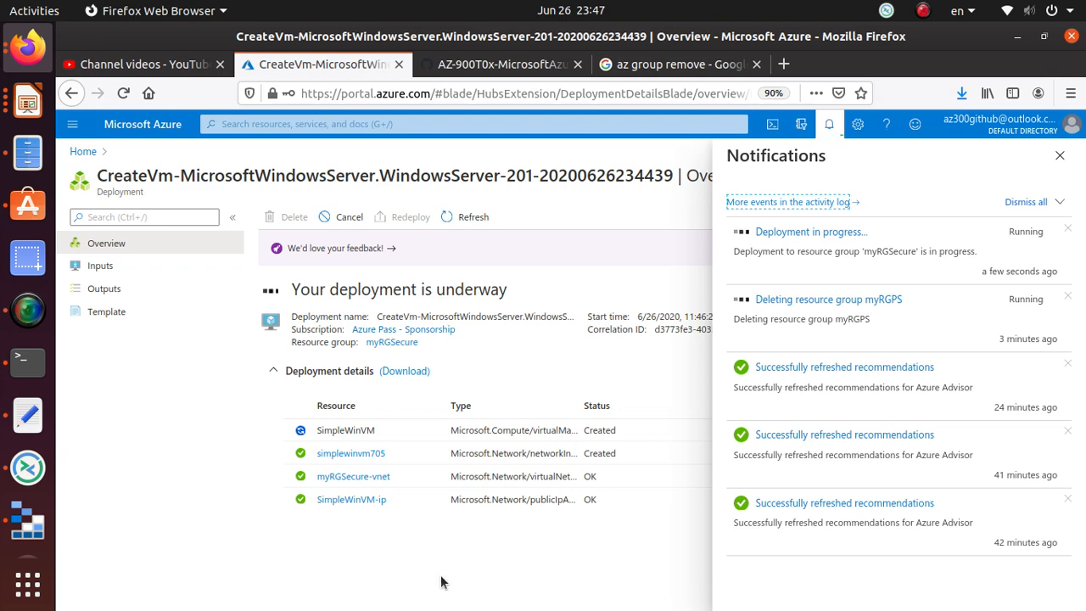
left_click(30, 321)
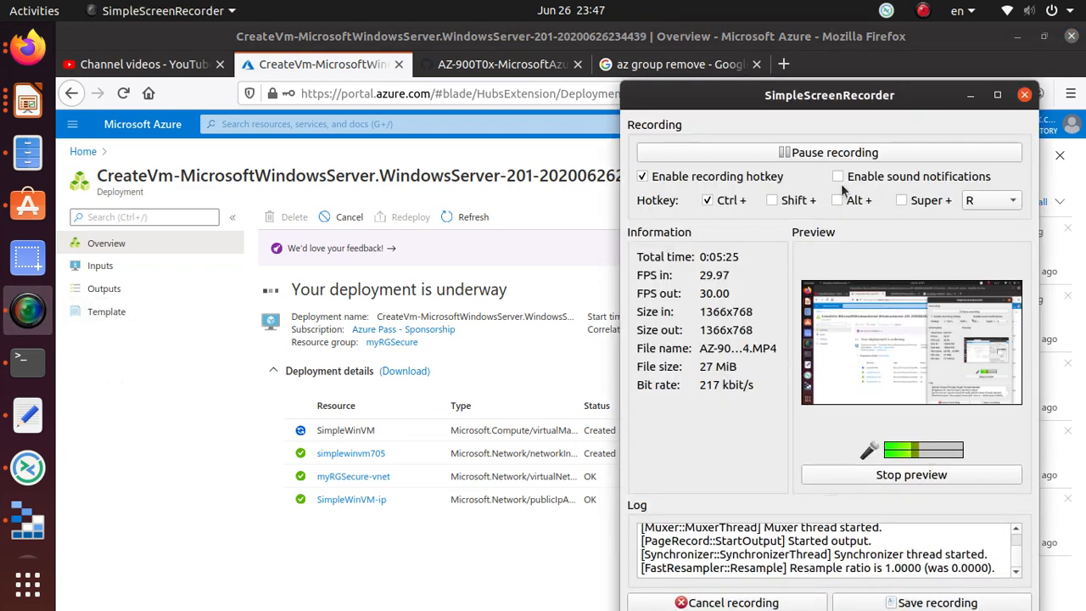
left_click(797, 154)
left_click(798, 154)
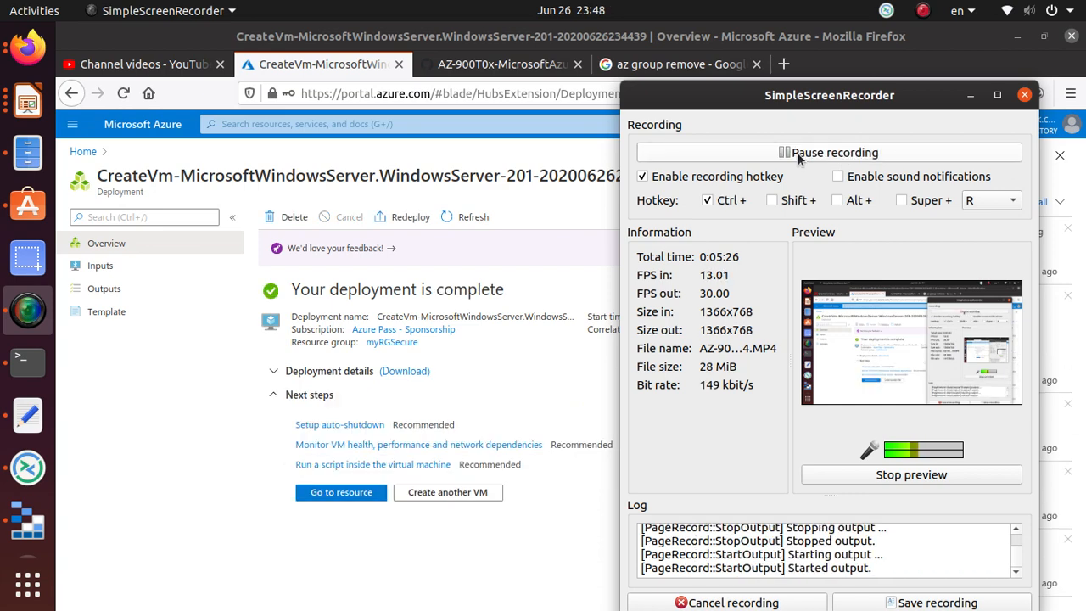
left_click(969, 95)
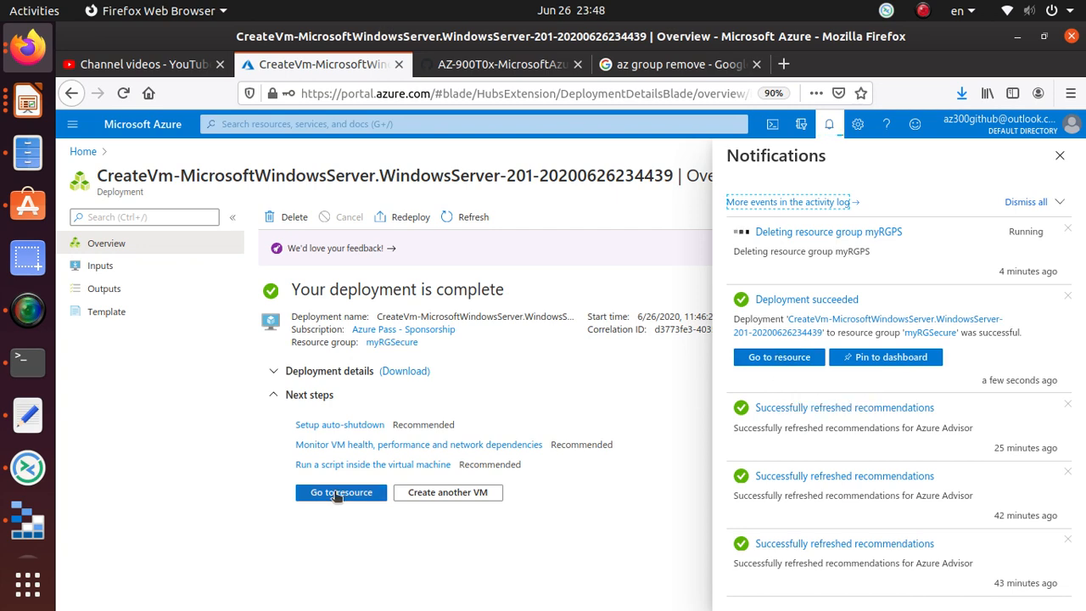
left_click(367, 491)
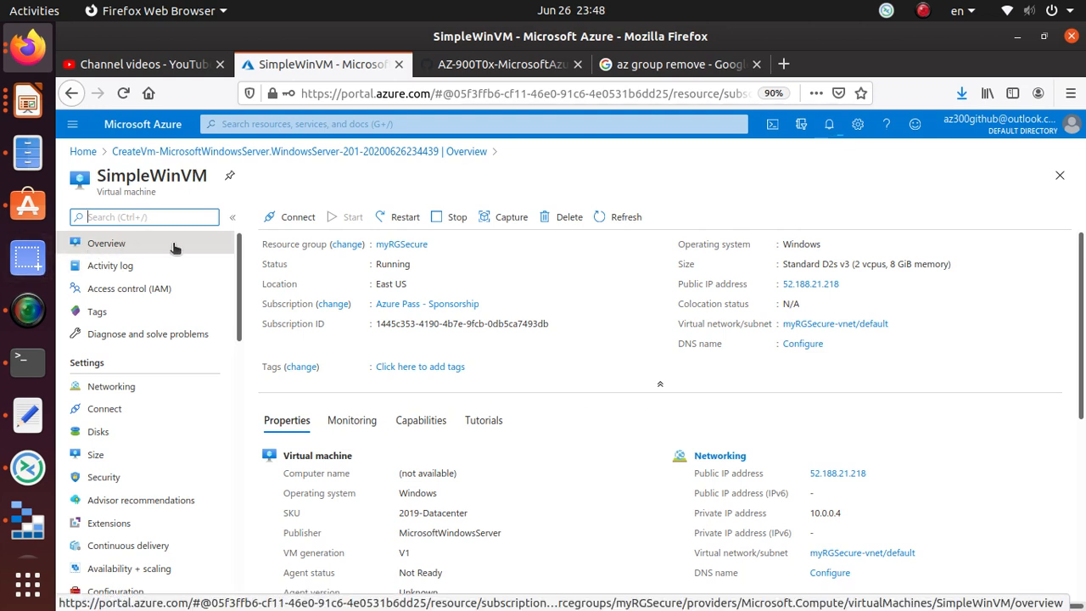
- Review SimpleWinVM's overview, noting its Running status and 2019-Datacenter SKU
double_click(393, 264)
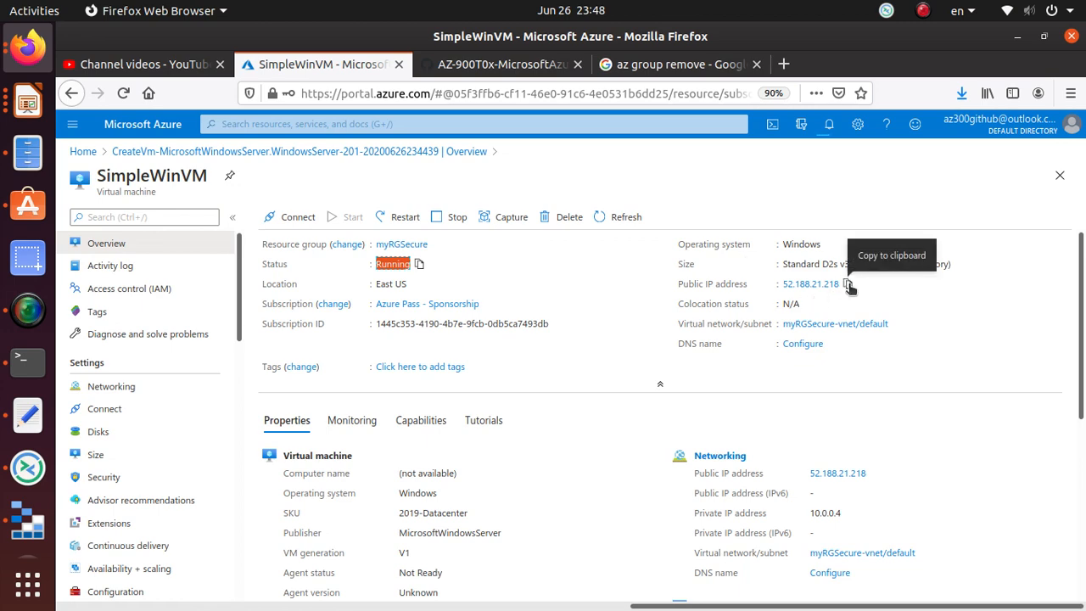
scroll(517, 532, "down", 5)
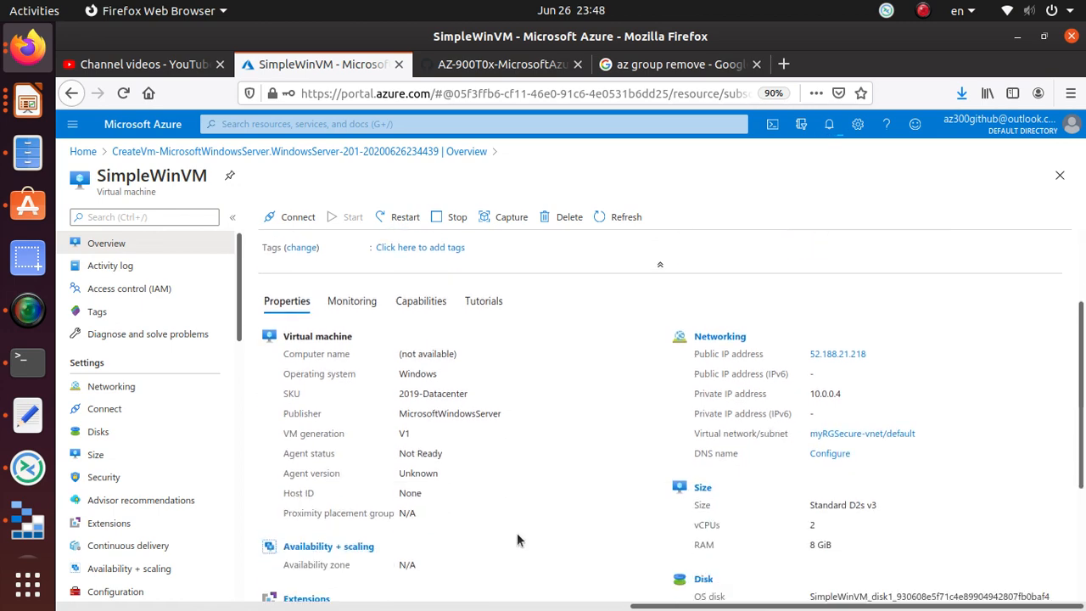
scroll(447, 327, "up", 1)
triple_click(444, 320)
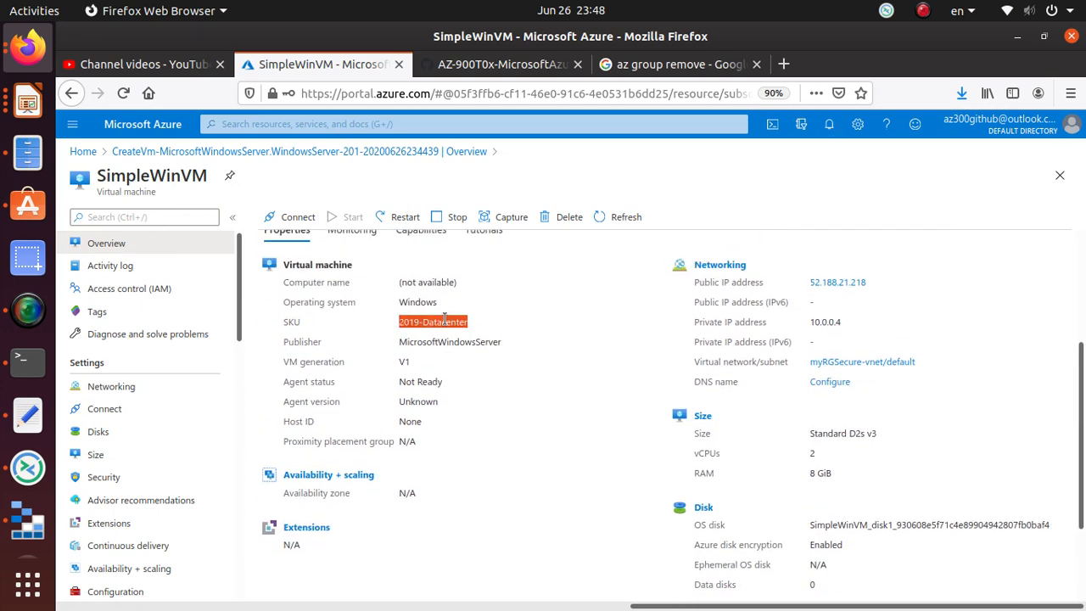
- Check the lab steps, then open the VM's Networking page showing simplewinvm705 without NSGs
left_click(530, 68)
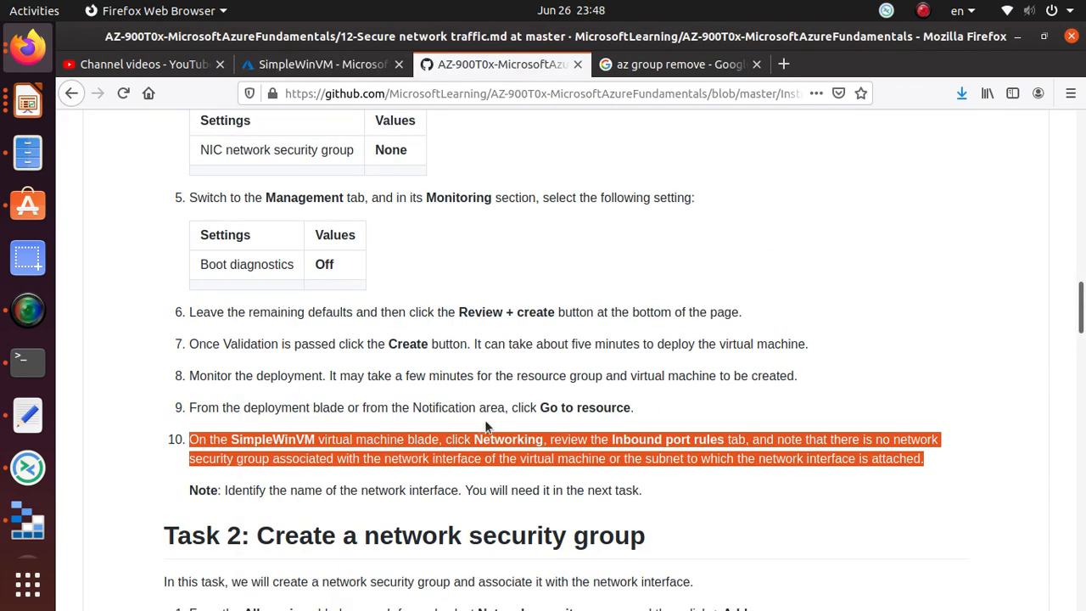
scroll(486, 426, "down", 3)
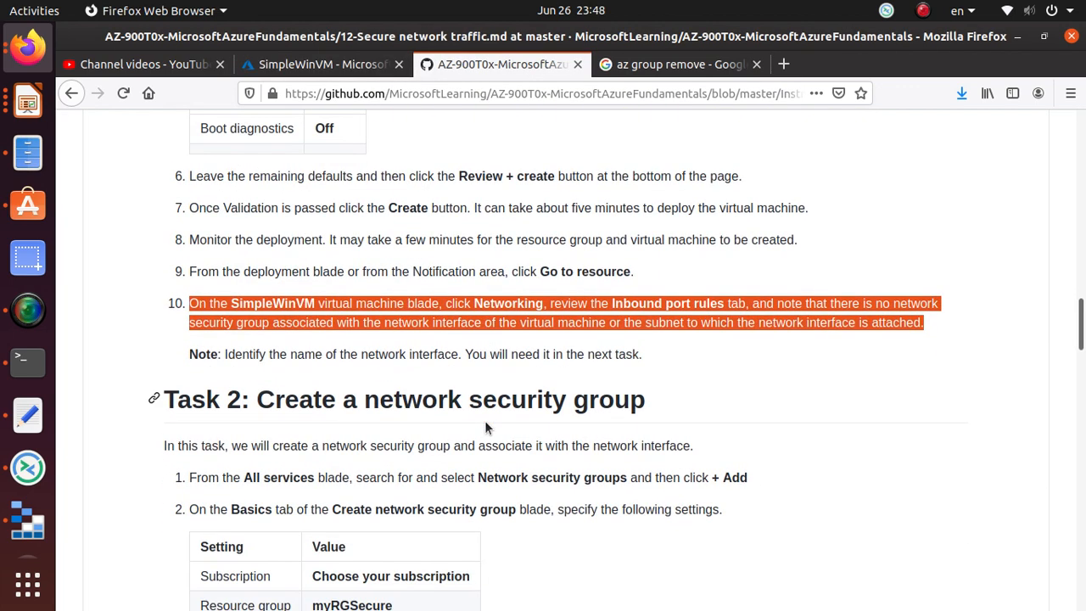
left_click(280, 65)
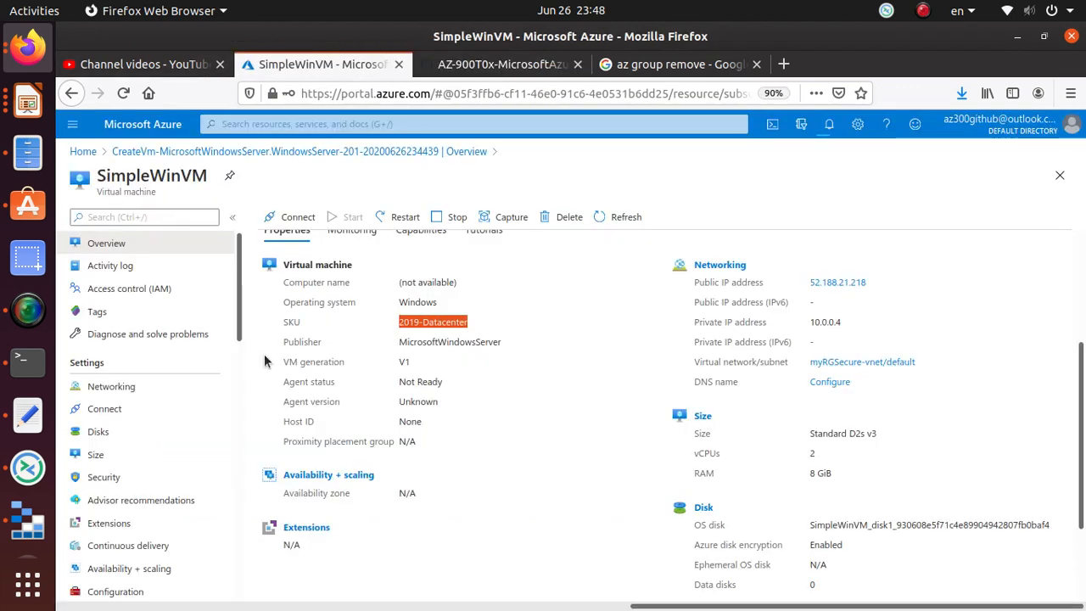
left_click(119, 387)
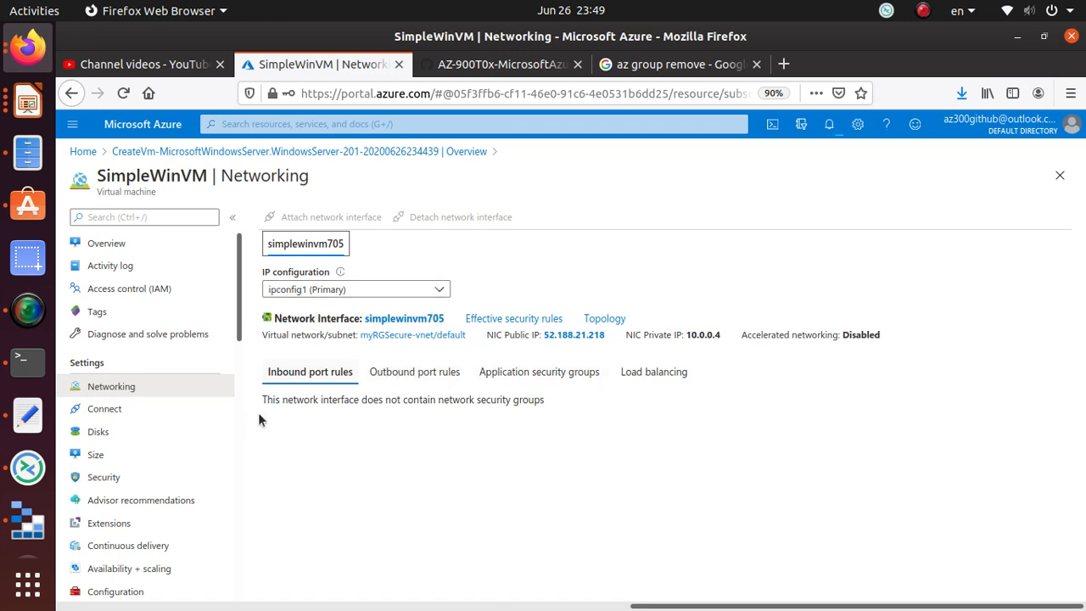
left_click_drag(263, 404, 564, 395)
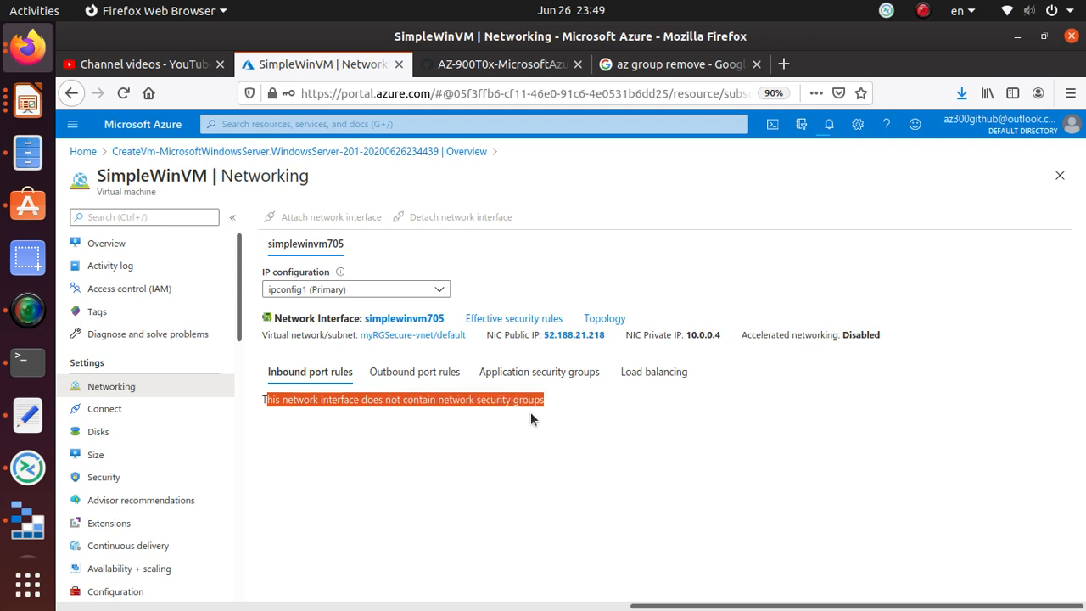
left_click(315, 370)
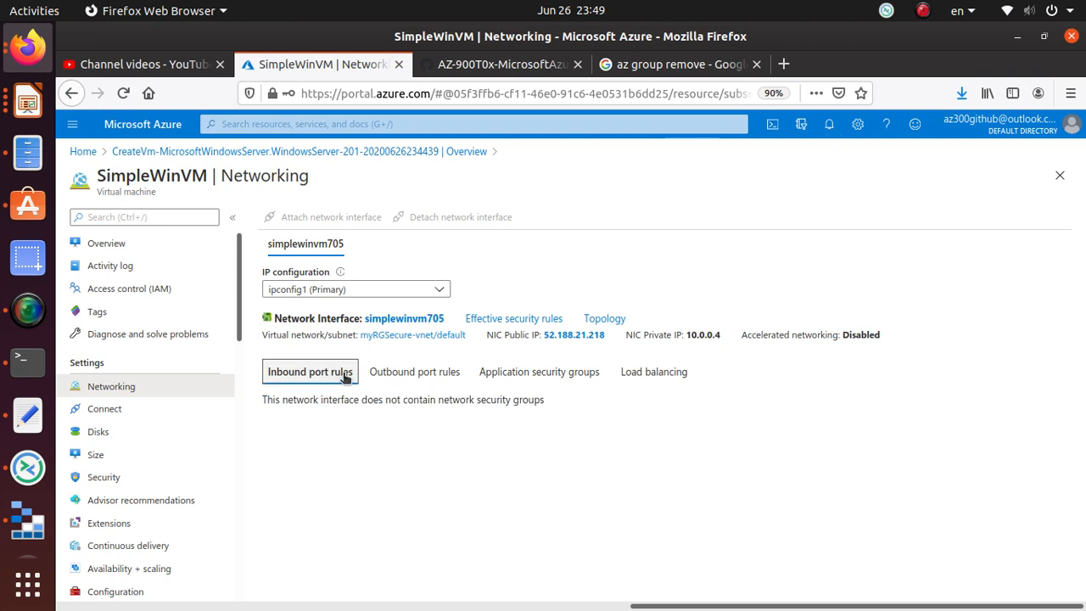
left_click(415, 371)
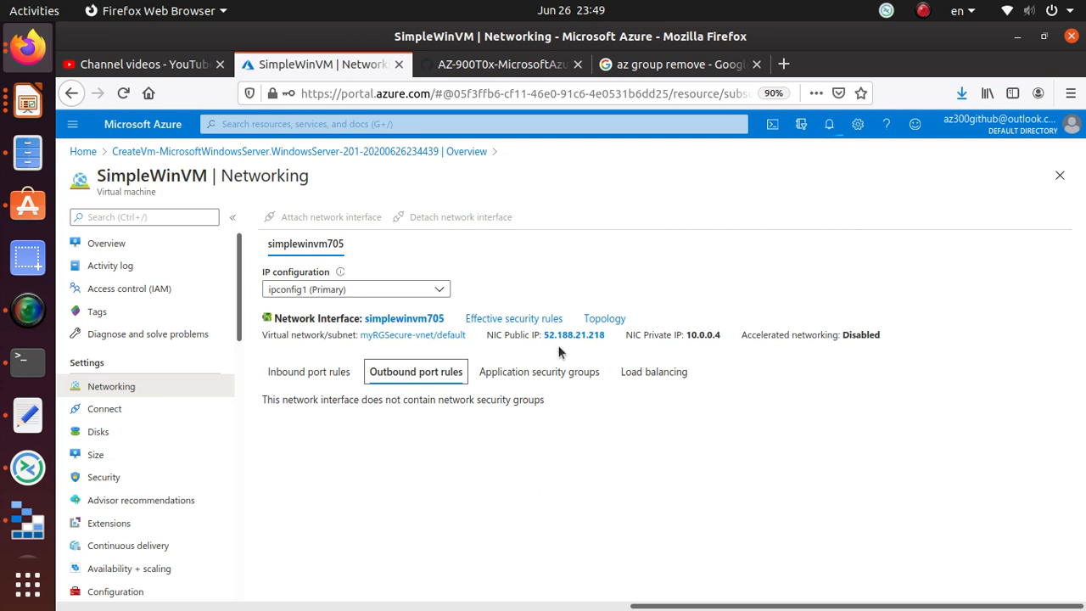
left_click(561, 367)
left_click(600, 398)
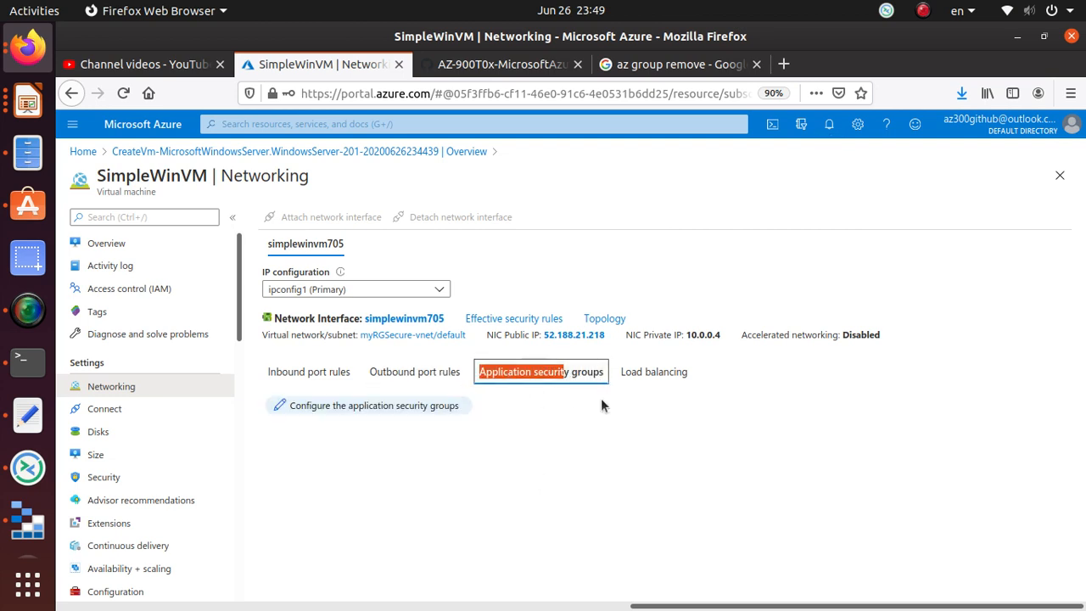
left_click(657, 373)
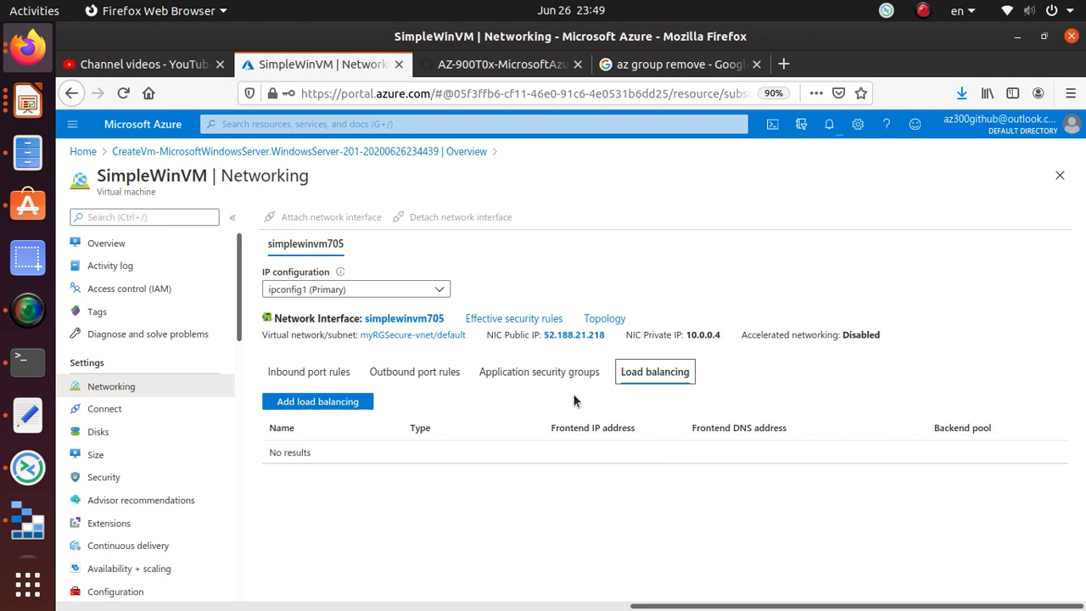
left_click(287, 374)
left_click(415, 377)
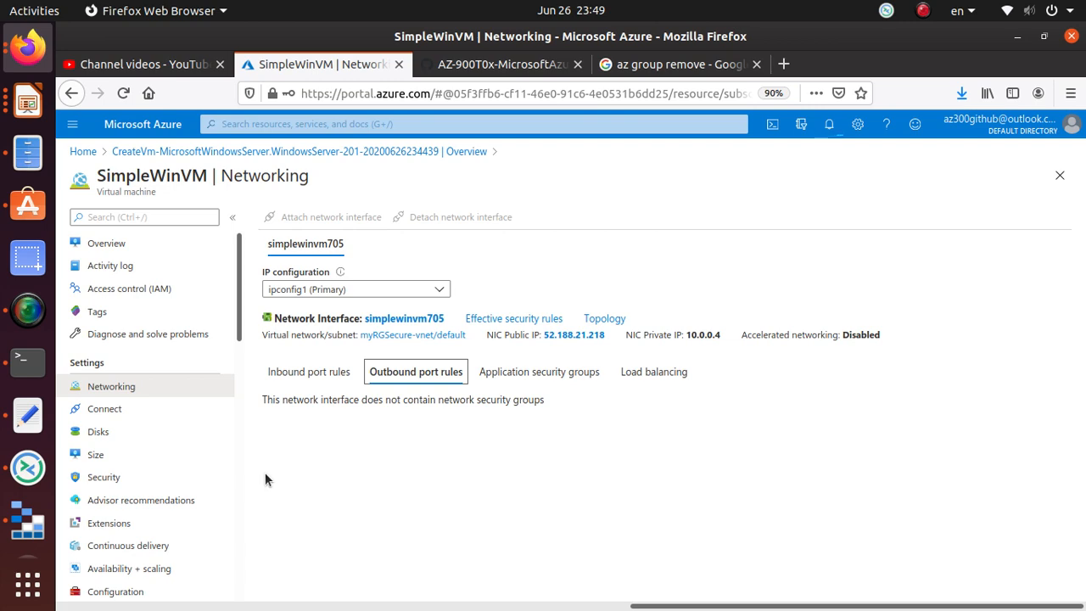
left_click(509, 66)
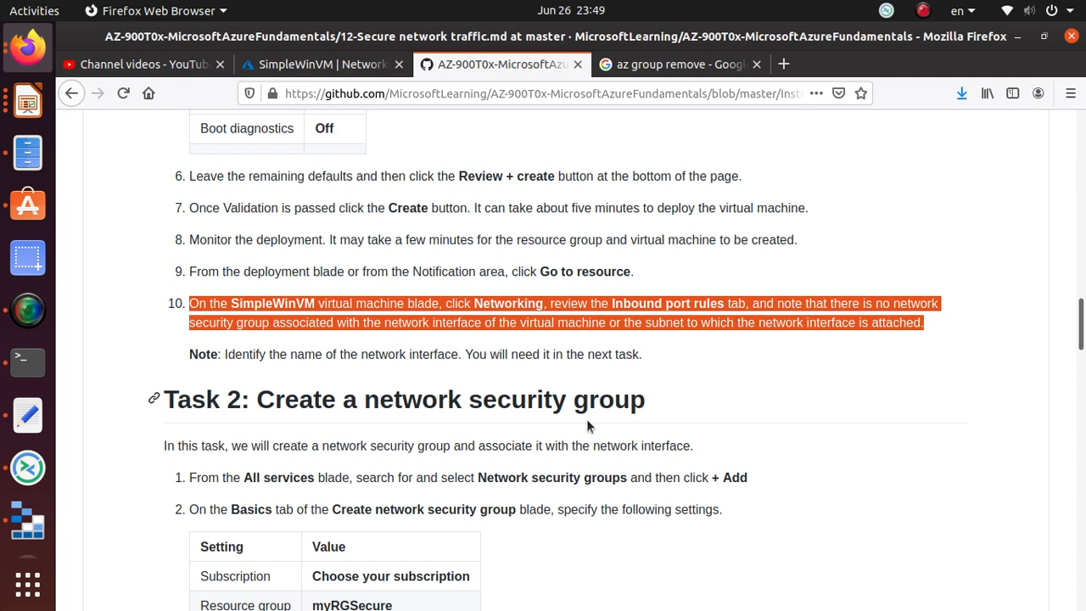
scroll(586, 420, "down", 3)
scroll(587, 418, "down", 1)
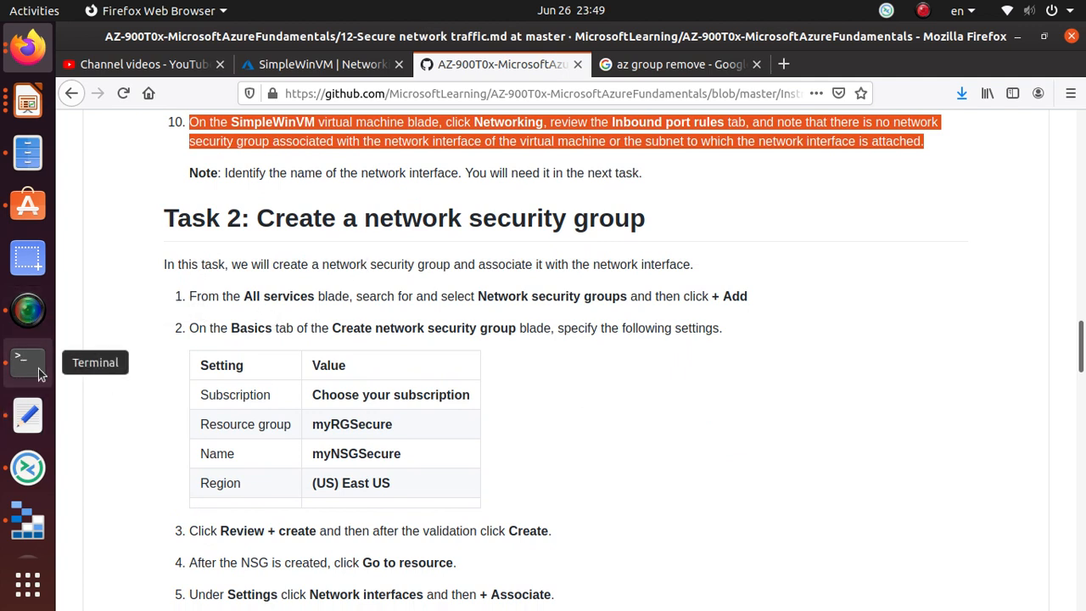
left_click(289, 64)
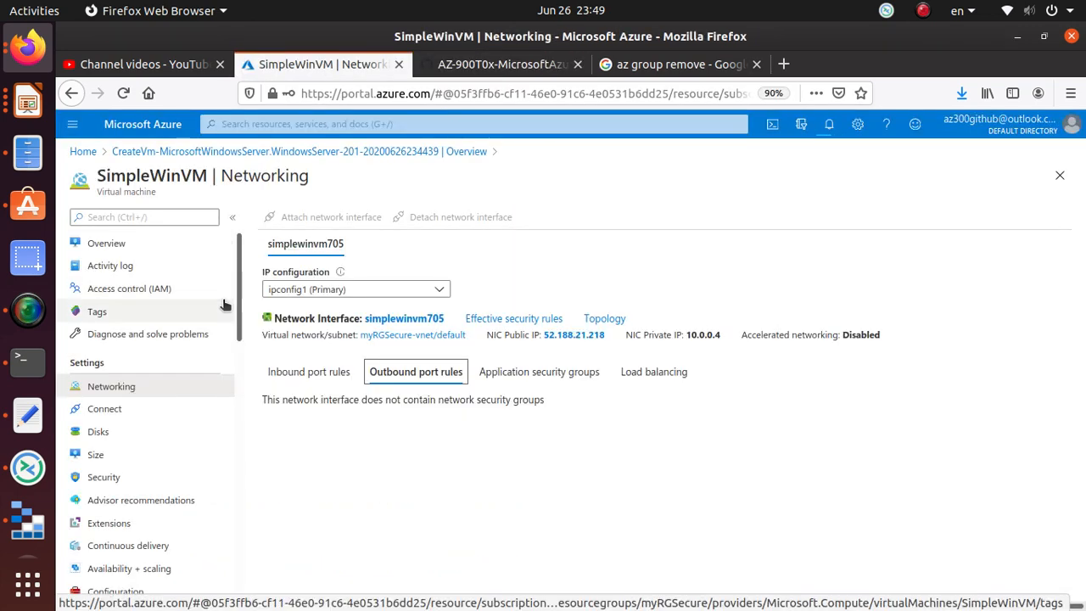
- Copy SimpleWinVM's public IP and connect to 52.188.21.218 in Remmina, accepting the certificate
left_click(157, 245)
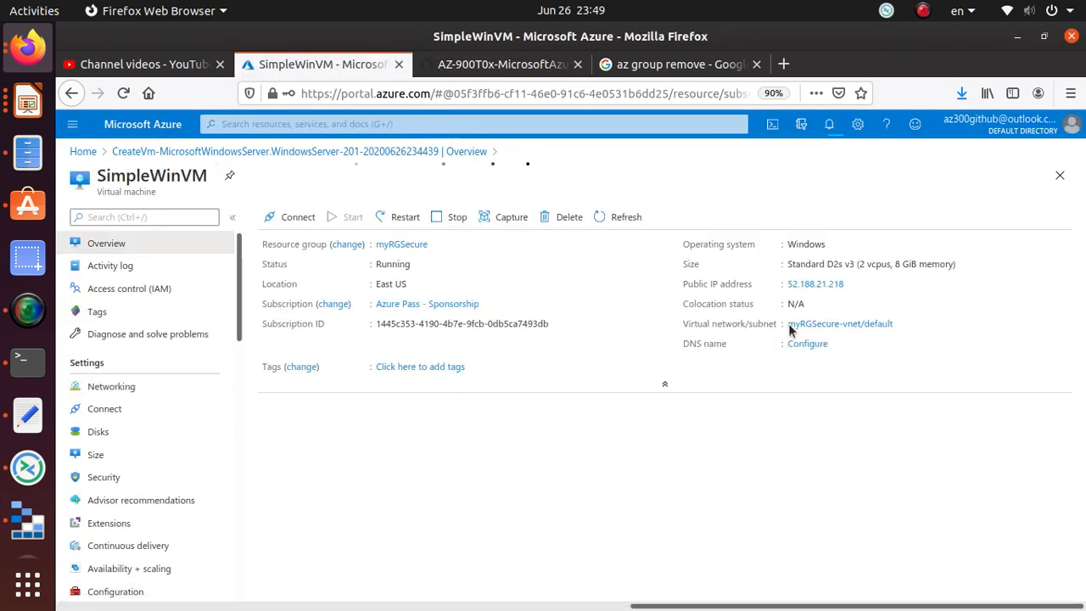
left_click(847, 285)
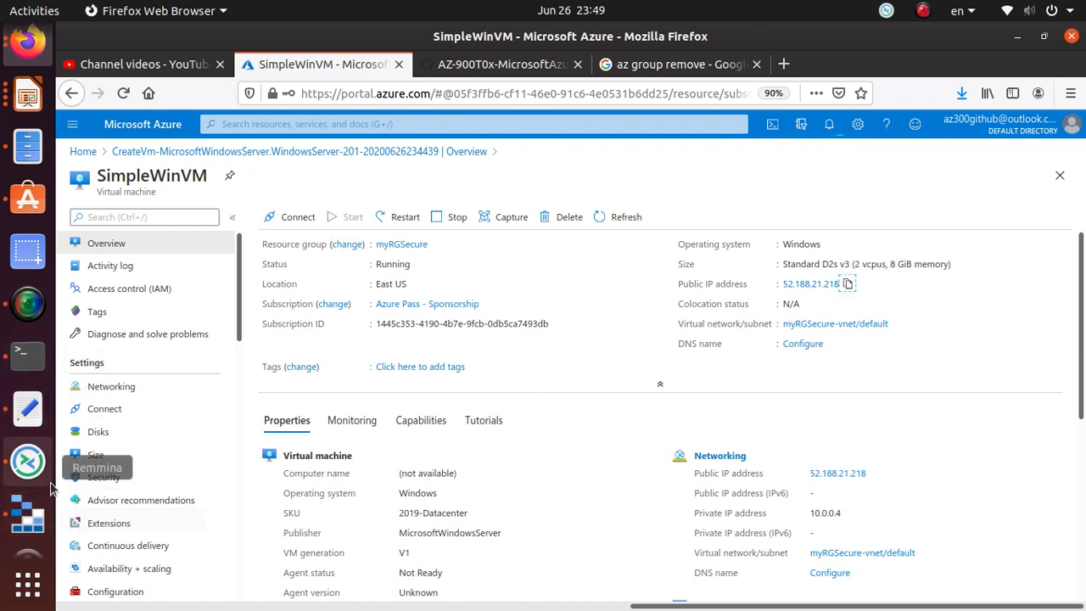
left_click(28, 465)
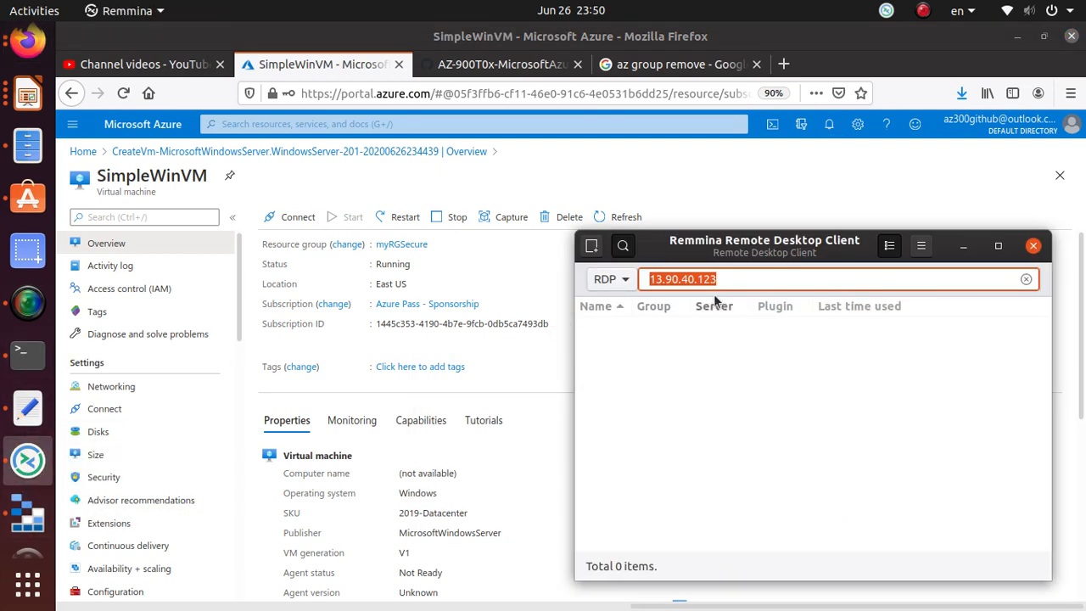
left_click(725, 281)
key("ctrl+a")
key("ctrl+v")
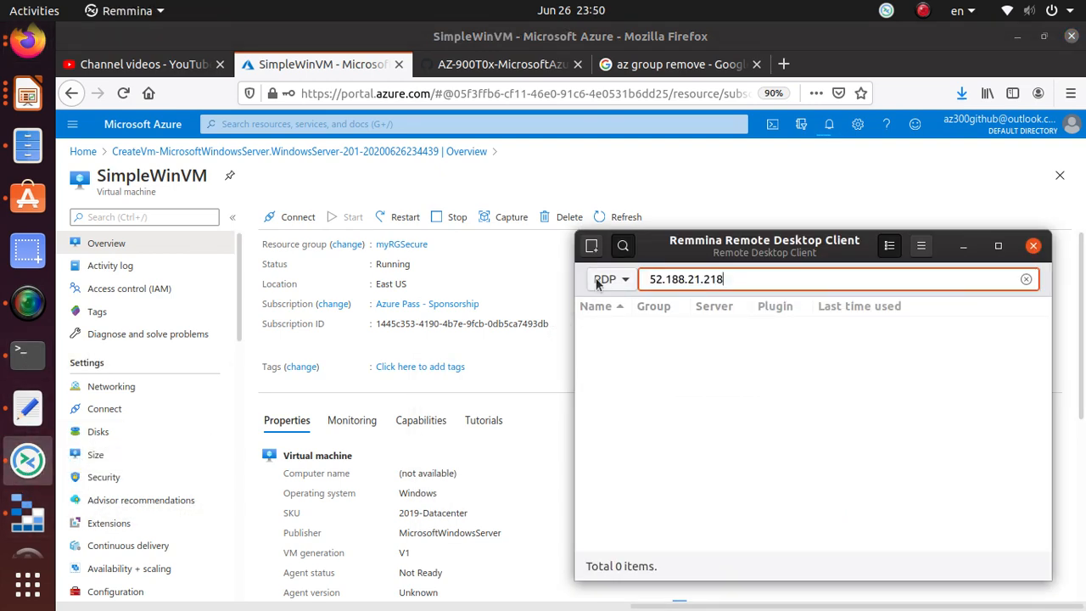
key("Return")
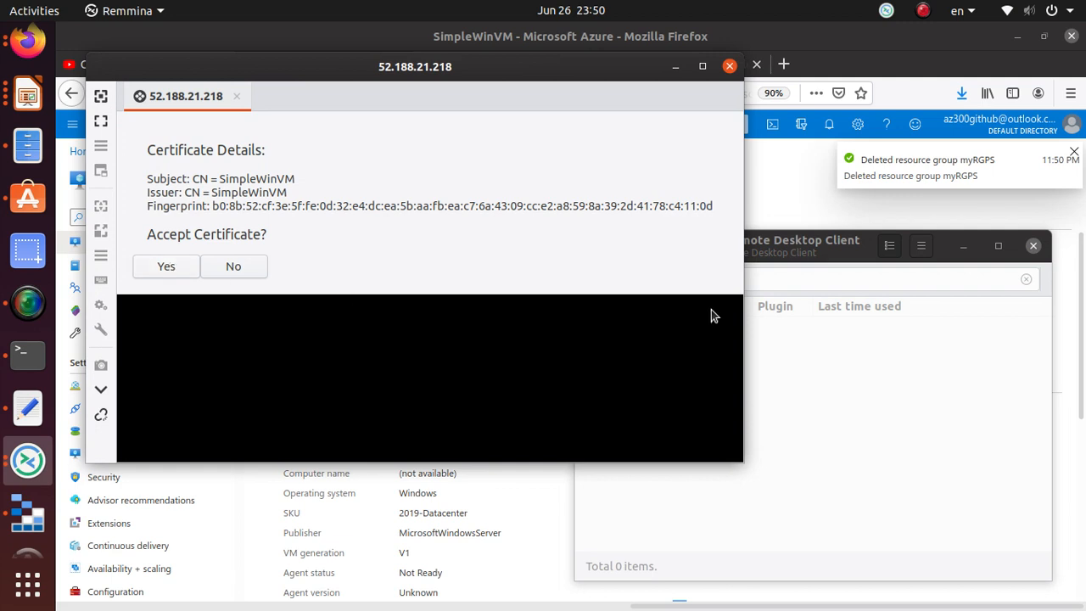
left_click(175, 267)
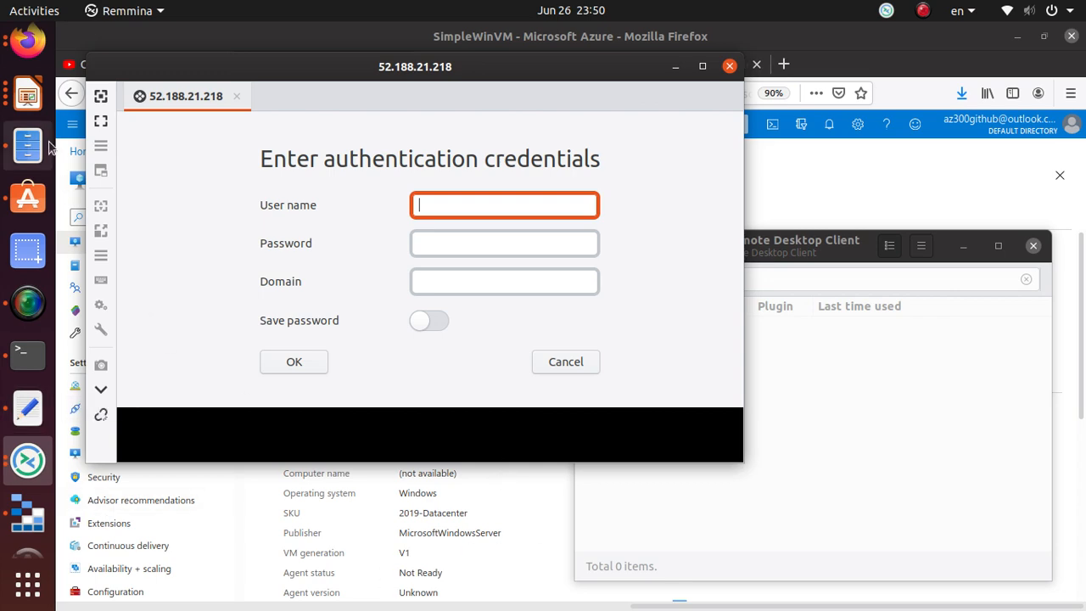
- Return to the browser's lab instructions, scrolled back to Task 2
left_click(28, 51)
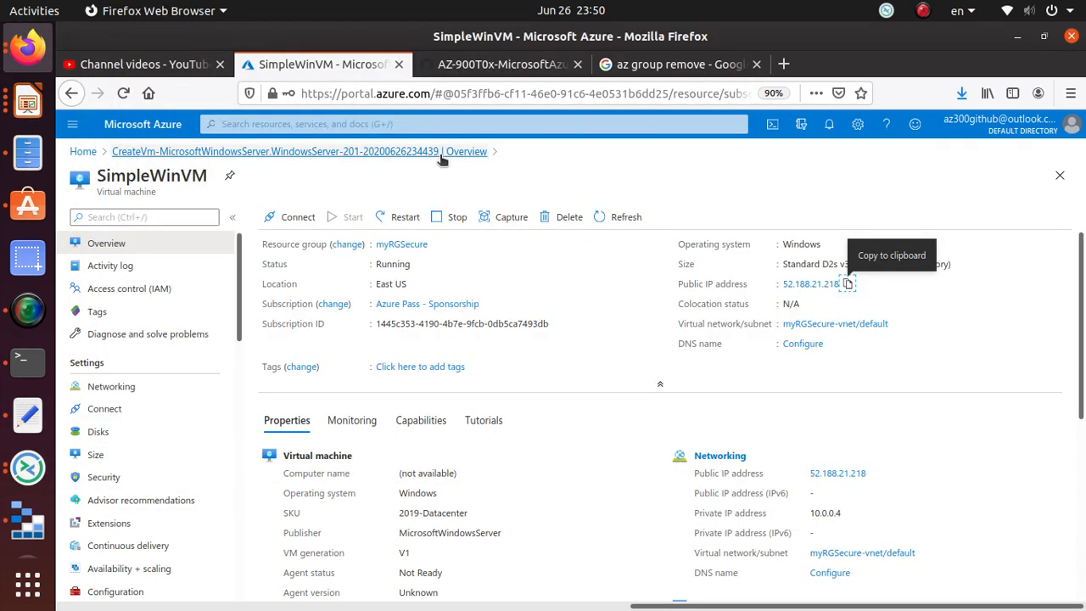
left_click(500, 63)
scroll(494, 341, "up", 10)
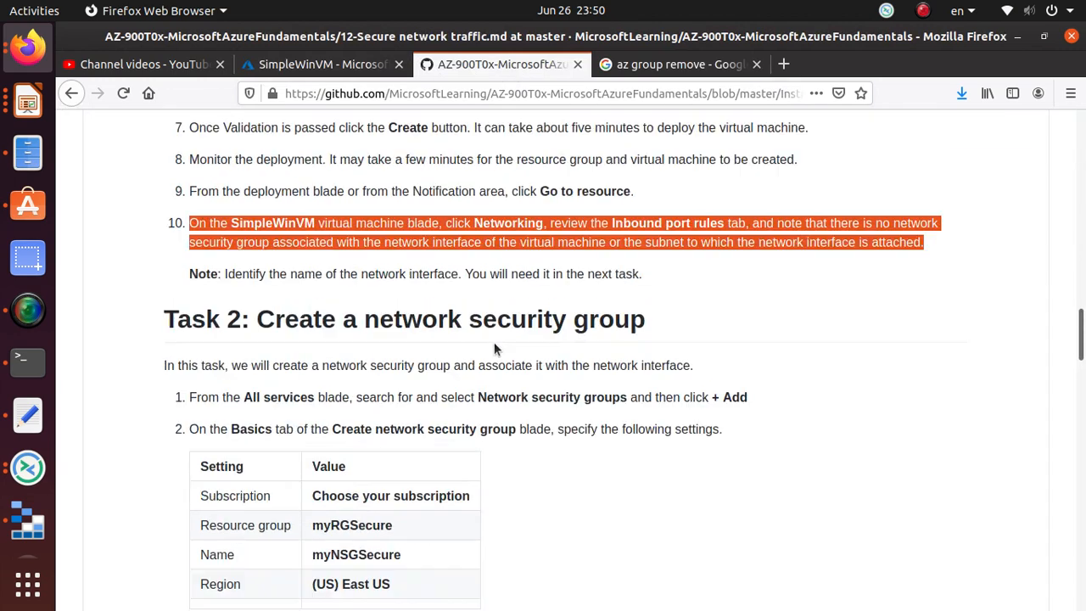
- Copy the lab's administrator username and paste it into Remmina's credentials prompt
double_click(451, 345)
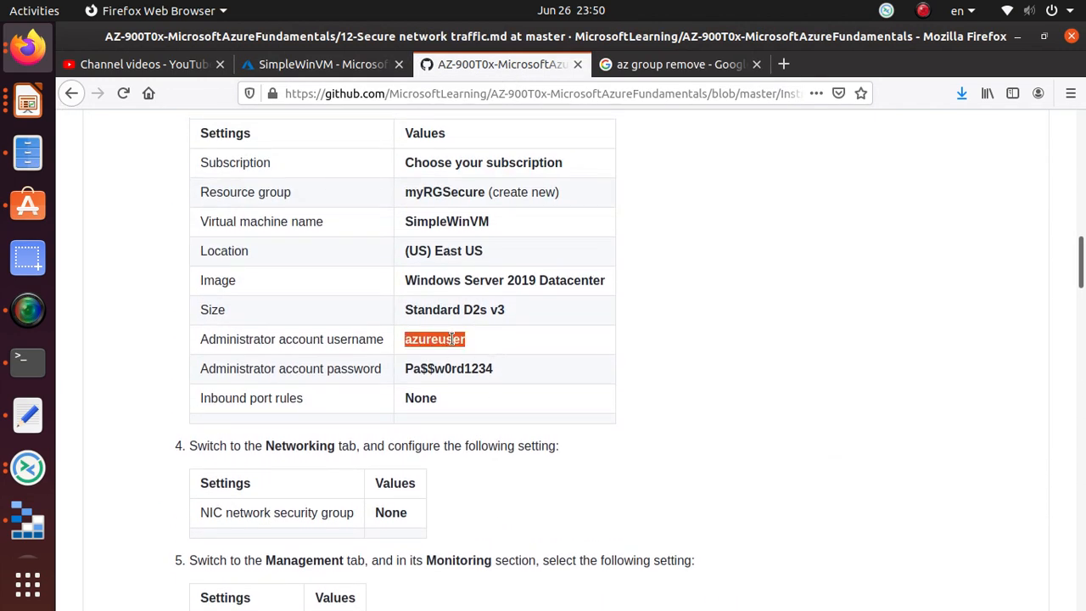
right_click(453, 341)
left_click(475, 349)
key("alt+Tab")
key("alt+Tab")
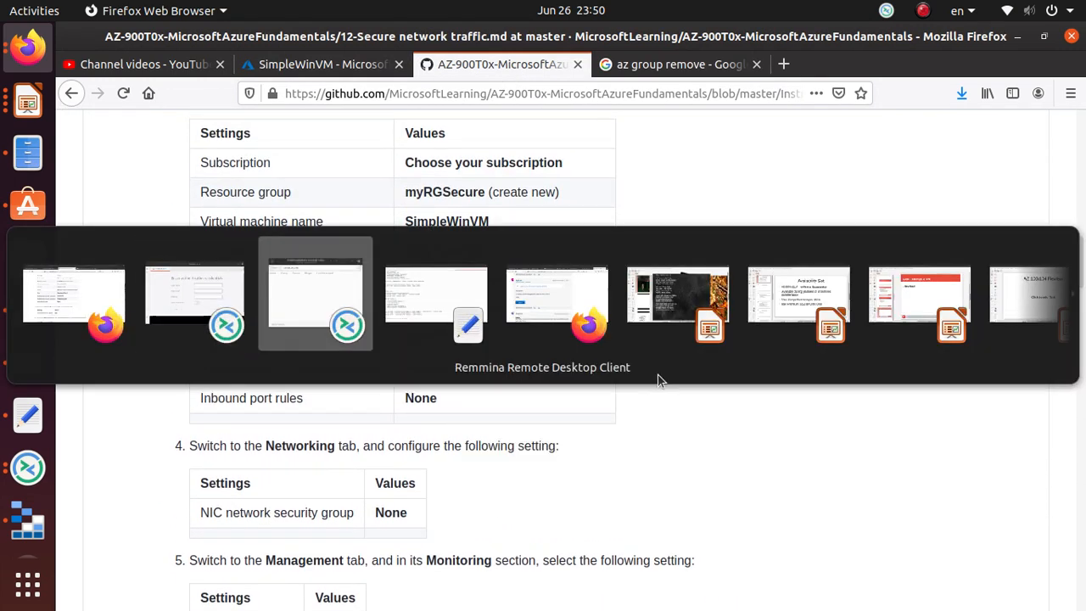
key("alt+Tab")
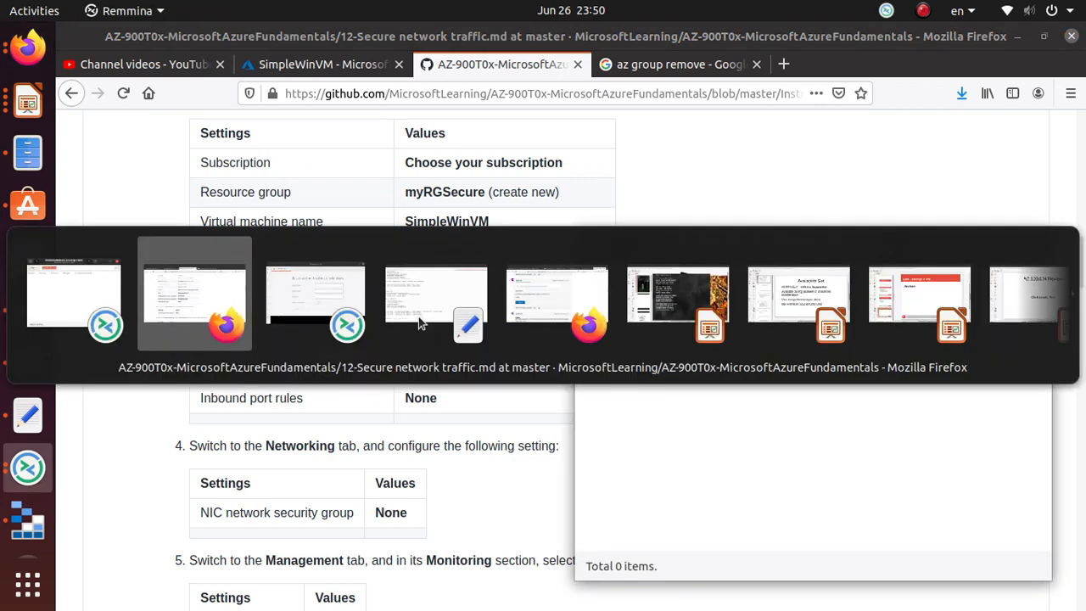
key("alt+Tab")
key("ctrl+v")
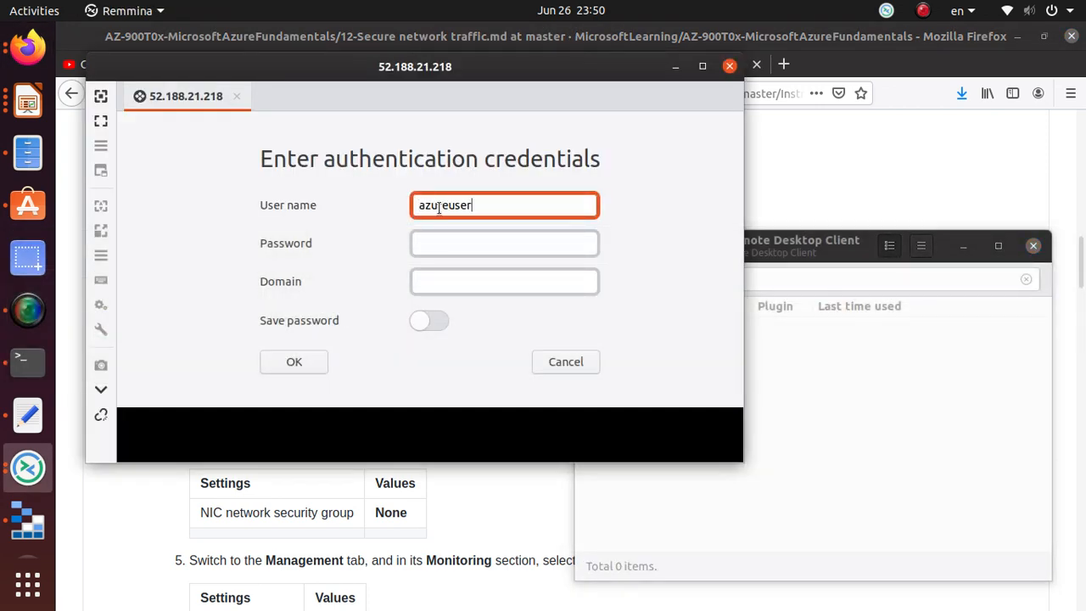
- Copy the lab's administrator password, paste it into the password field, and submit the credentials
key("alt+Tab")
key("alt+Tab")
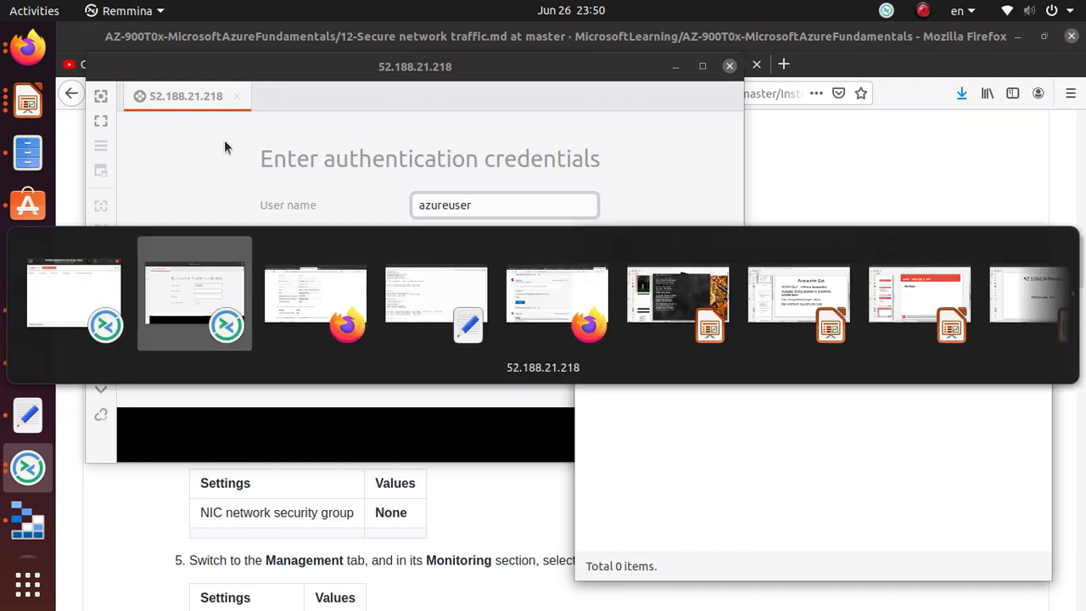
key("alt+Tab")
double_click(464, 368)
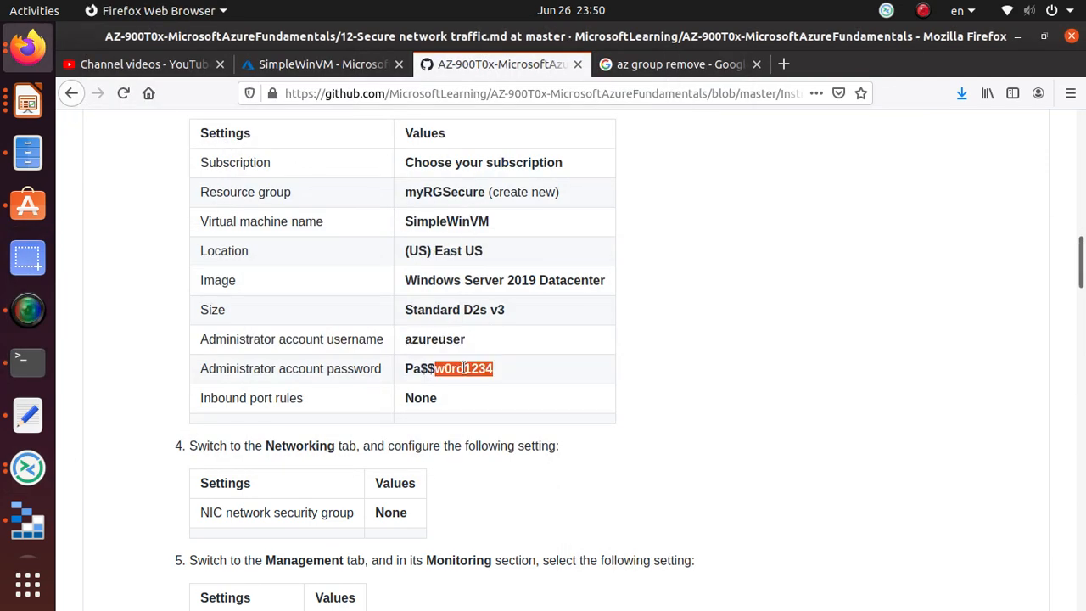
triple_click(464, 368)
right_click(483, 370)
left_click(498, 381)
key("alt+Tab")
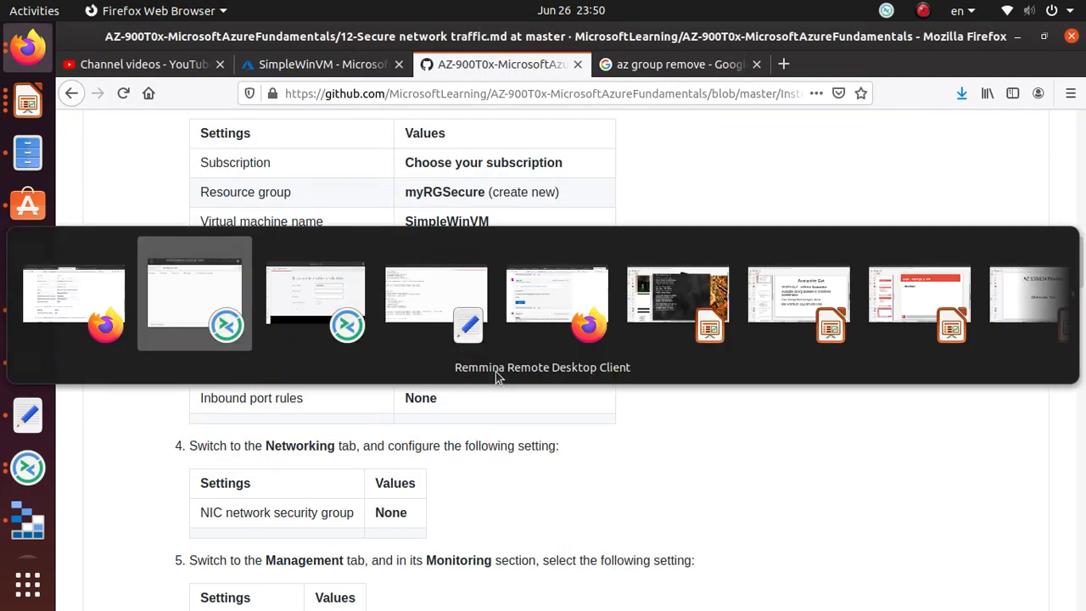
left_click(441, 242)
key("ctrl+v")
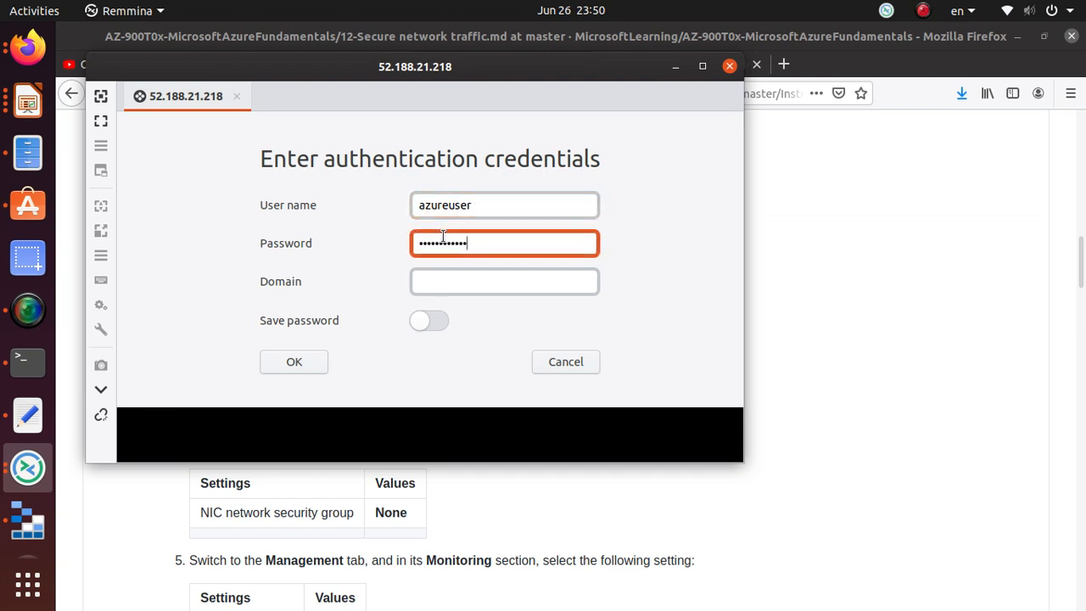
left_click(315, 364)
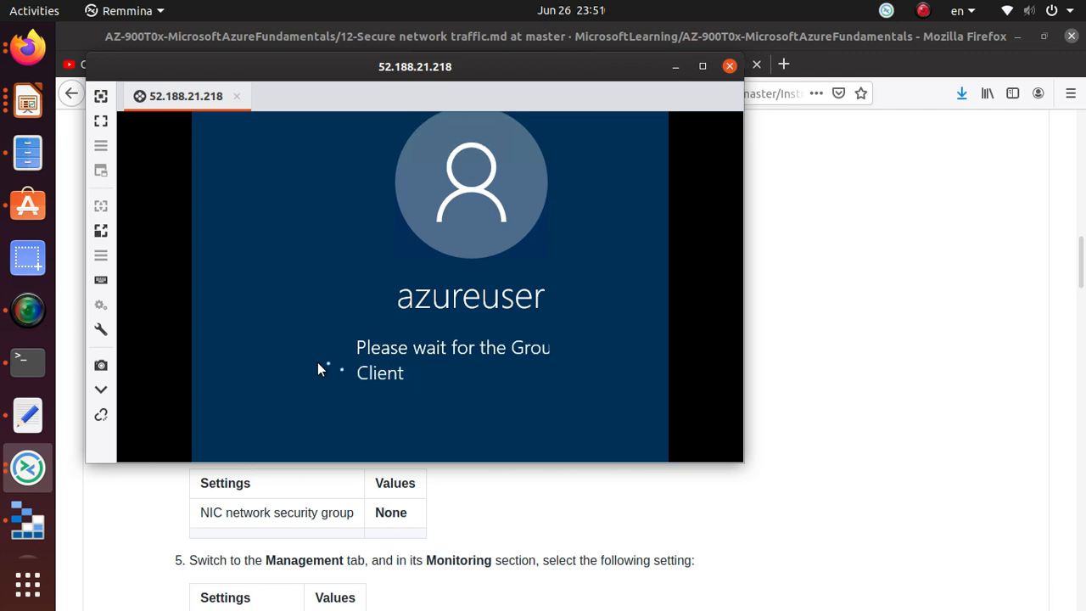
- Start a ping command in Terminal, pasting the clipboard contents after it
left_click(28, 363)
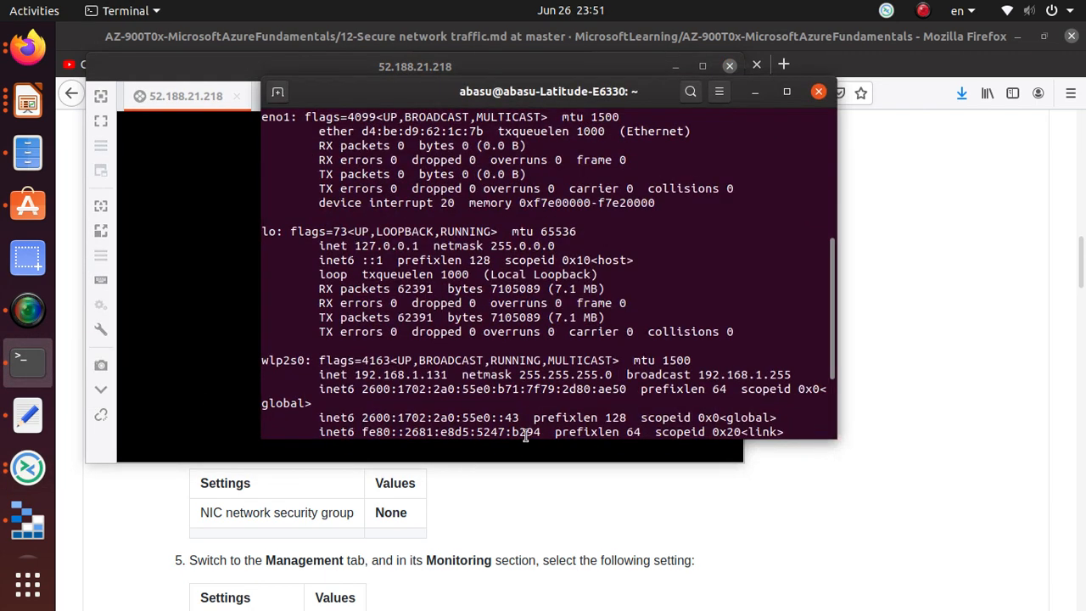
scroll(525, 397, "down", 3)
key("Return")
key("Return")
key("Return")
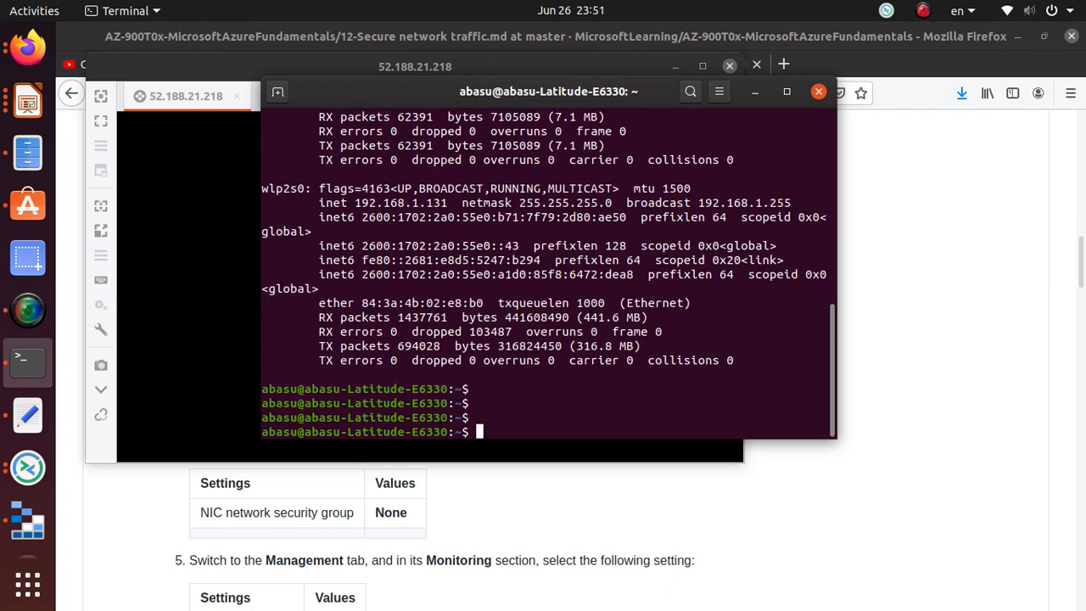
type("ping")
right_click(576, 409)
left_click(620, 462)
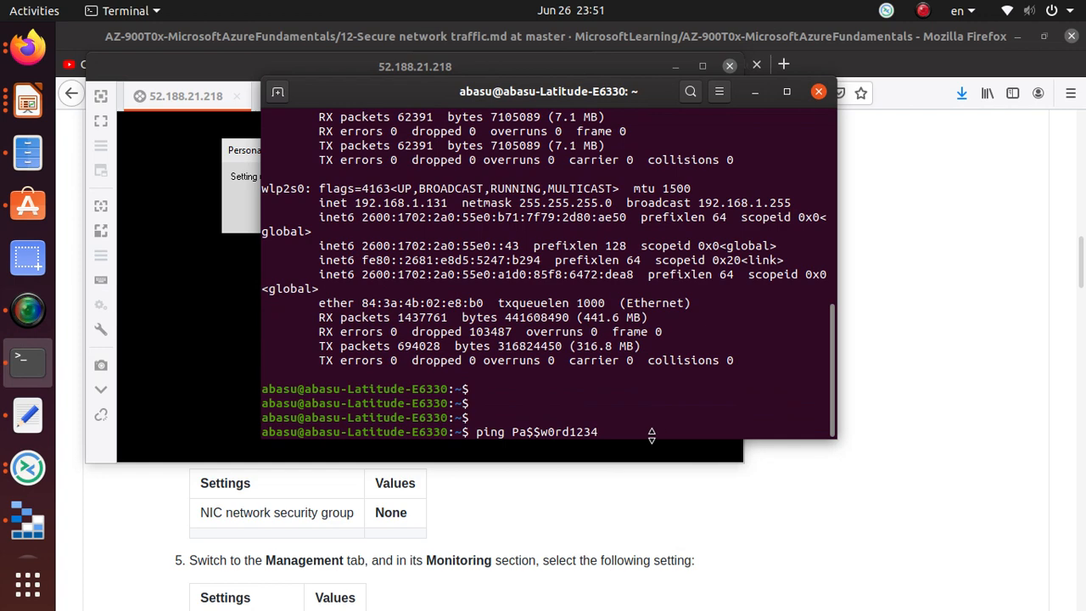
left_click(189, 275)
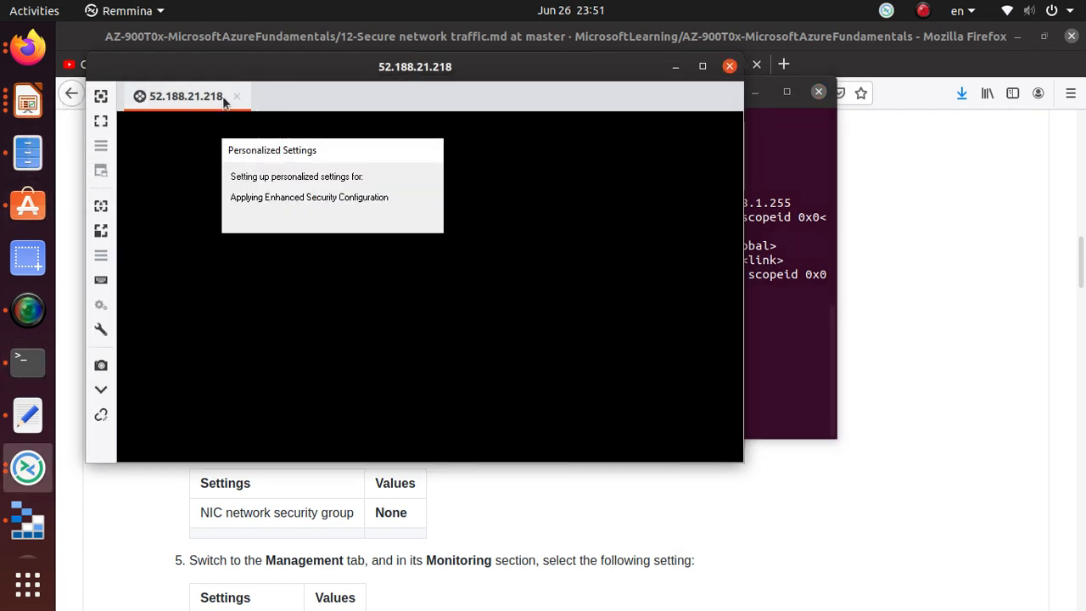
- Copy the public IP from SimpleWinVM's overview in the Azure portal
left_click(28, 47)
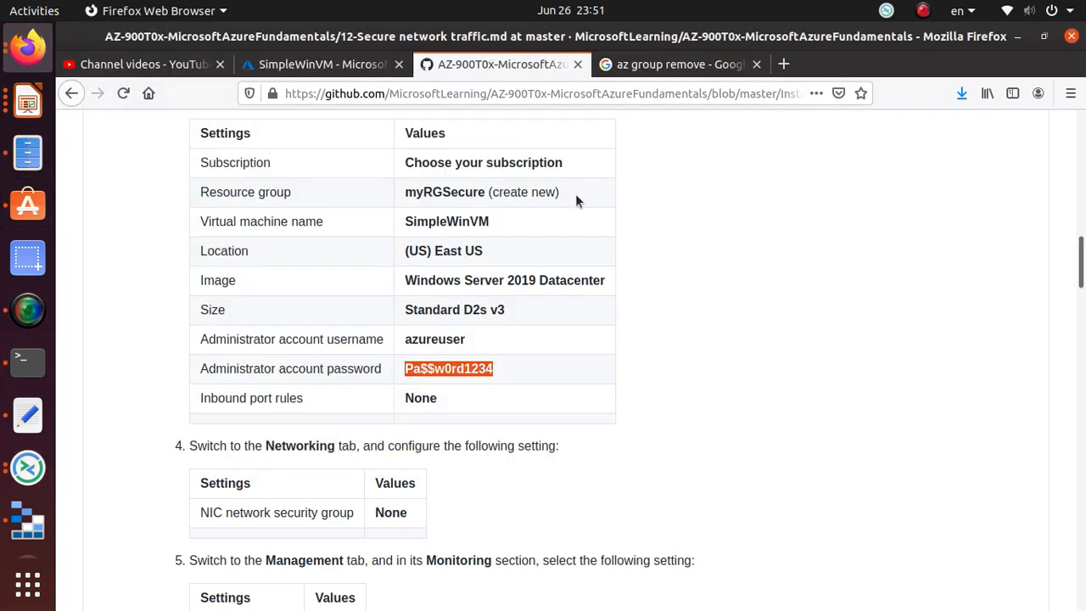
scroll(582, 219, "up", 5)
scroll(583, 220, "down", 2)
left_click(328, 75)
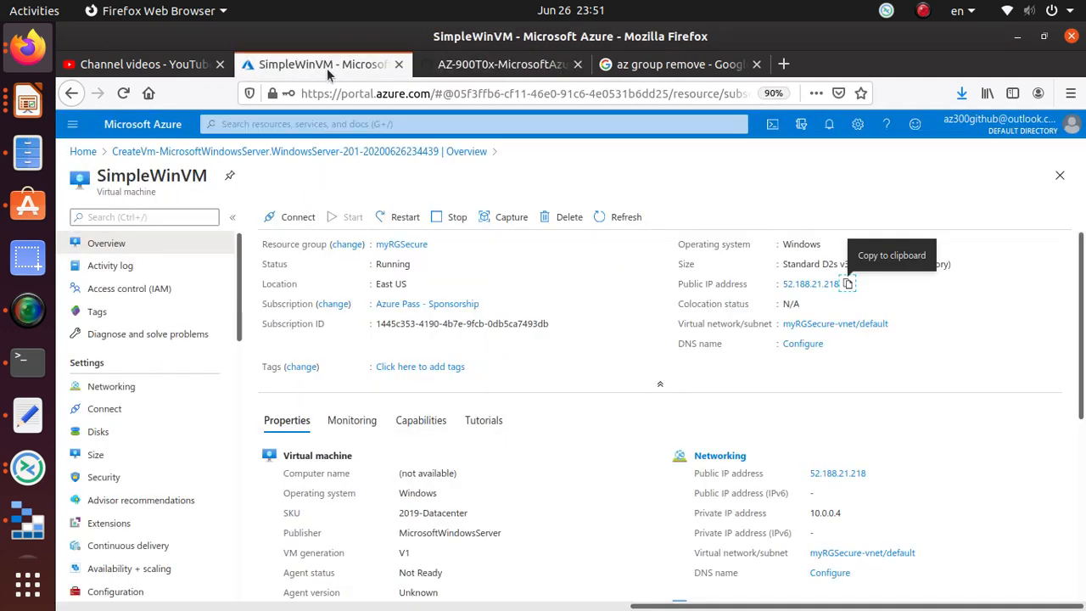
left_click(847, 283)
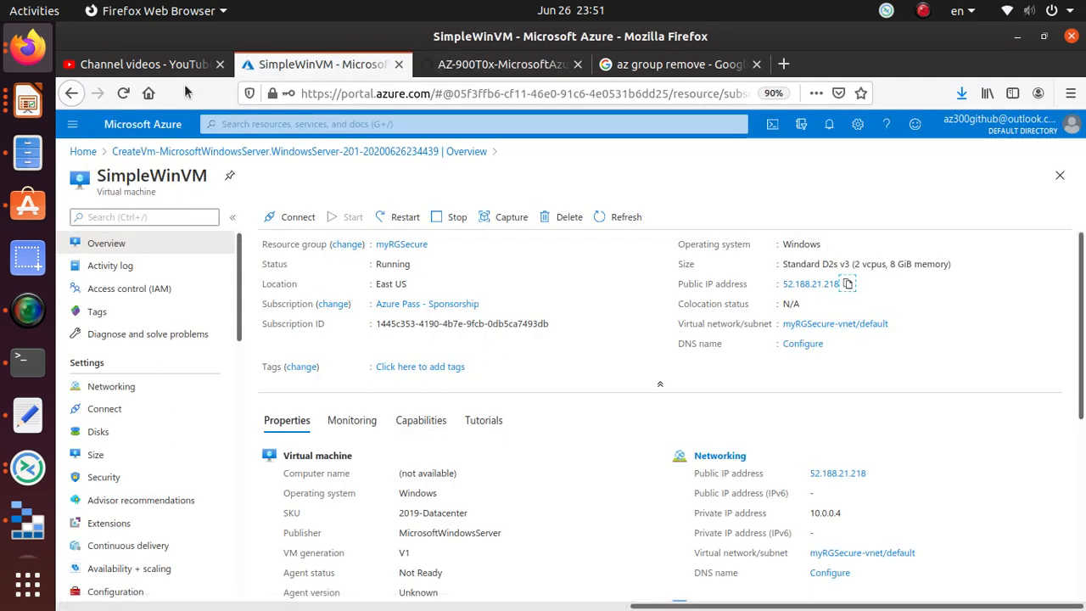
- Replace the wrong ping argument and ping 52.188.21.218, then return to the Azure portal
key("alt+Tab")
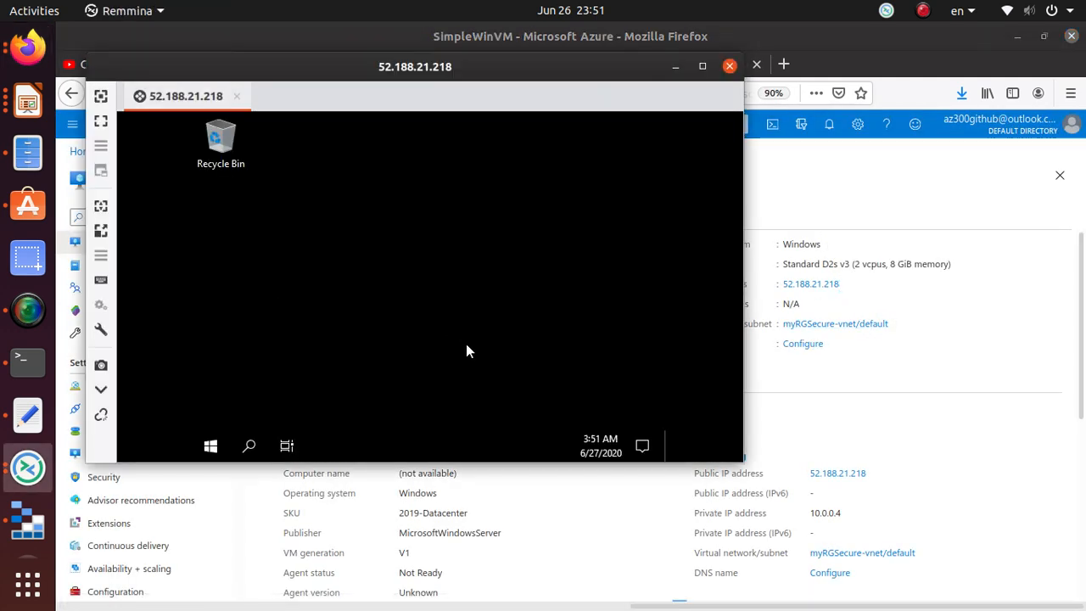
key("alt+Tab")
key("Tab")
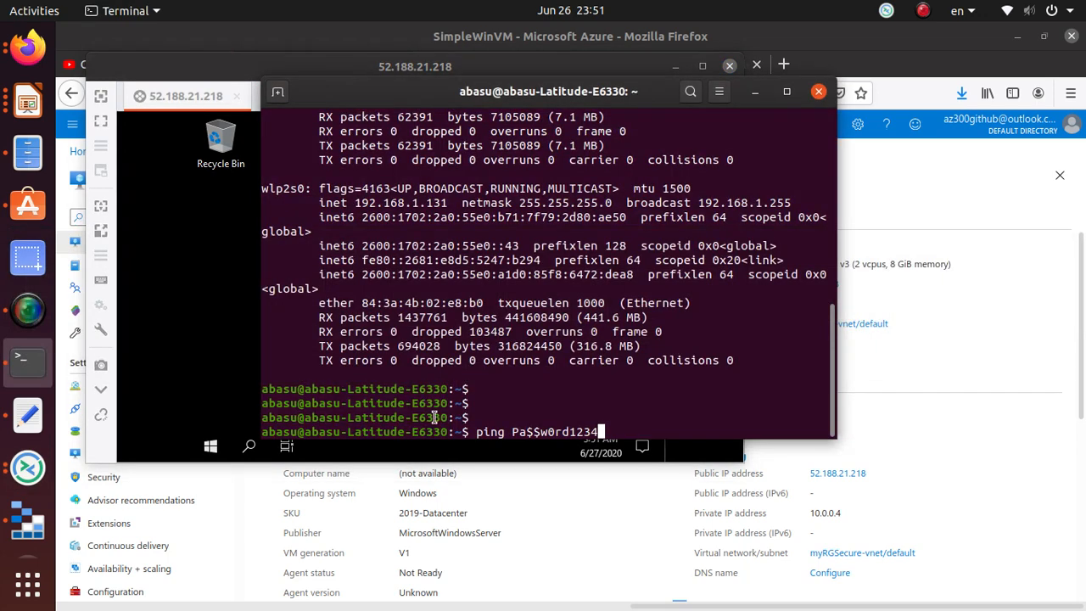
key("BackSpace")
key("BackSpace")
key("BackSpace")
key("BackSpace")
key("BackSpace")
key("BackSpace")
key("BackSpace")
key("BackSpace")
key("BackSpace")
key("BackSpace")
key("BackSpace")
key("BackSpace")
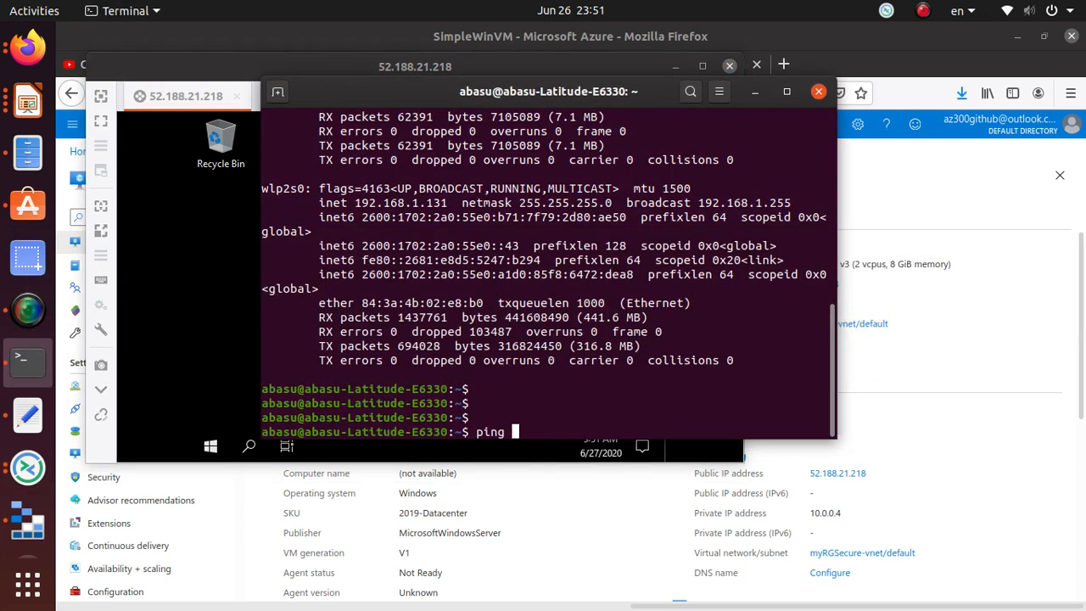
right_click(636, 425)
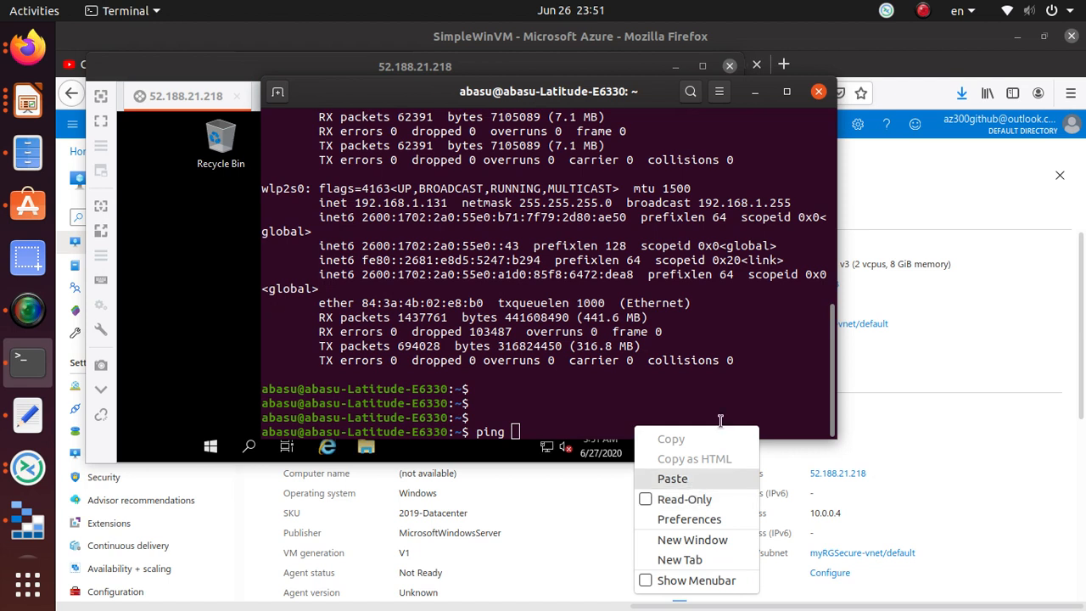
left_click(672, 479)
key("Return")
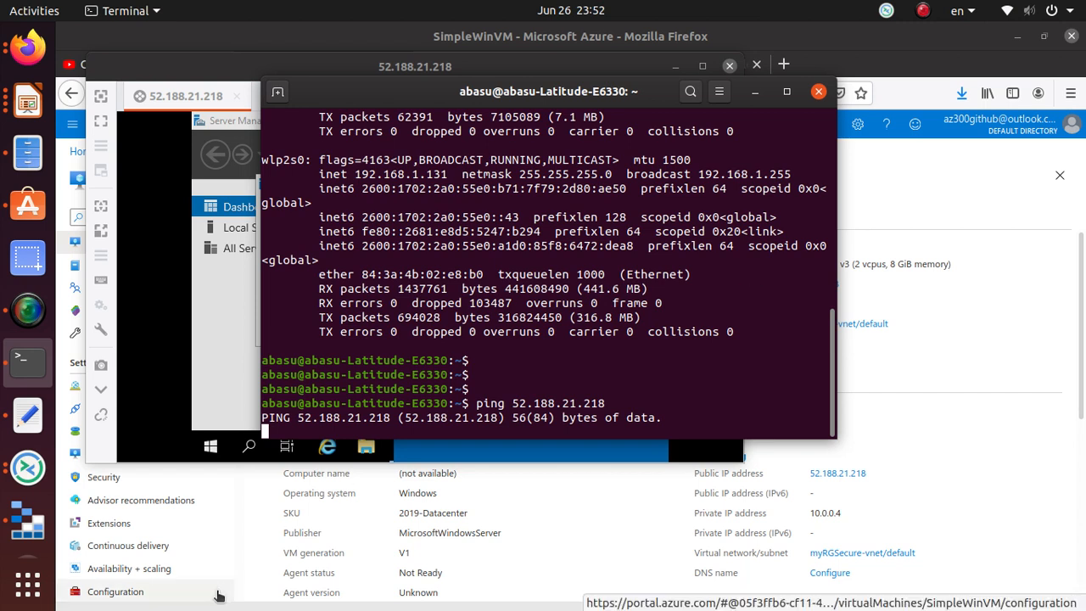
left_click(1008, 335)
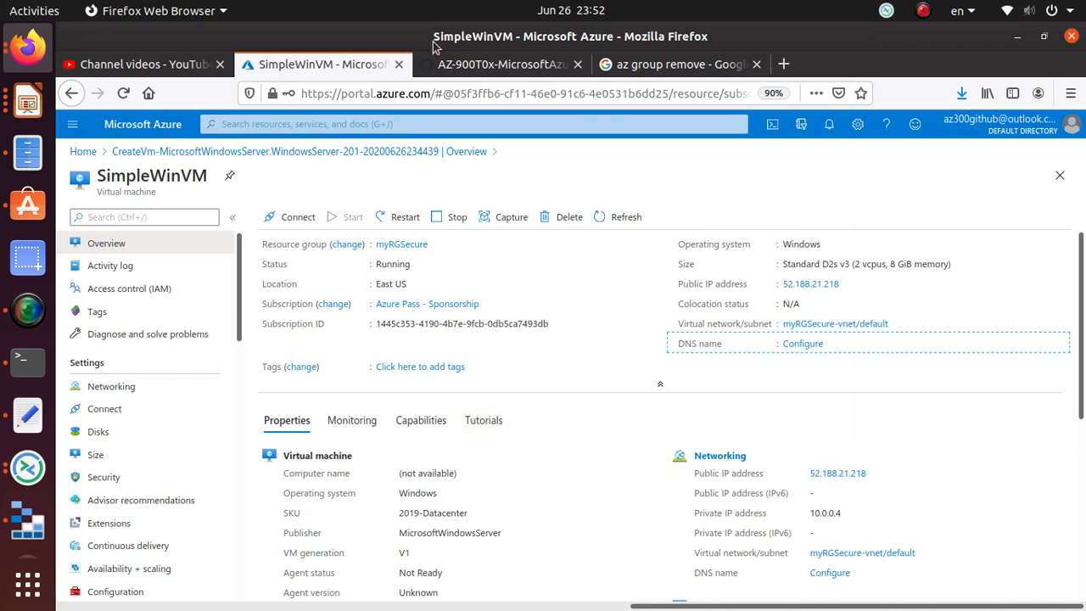
- Copy the service name 'Network security groups' from the lab instructions
left_click(479, 68)
scroll(482, 421, "down", 10)
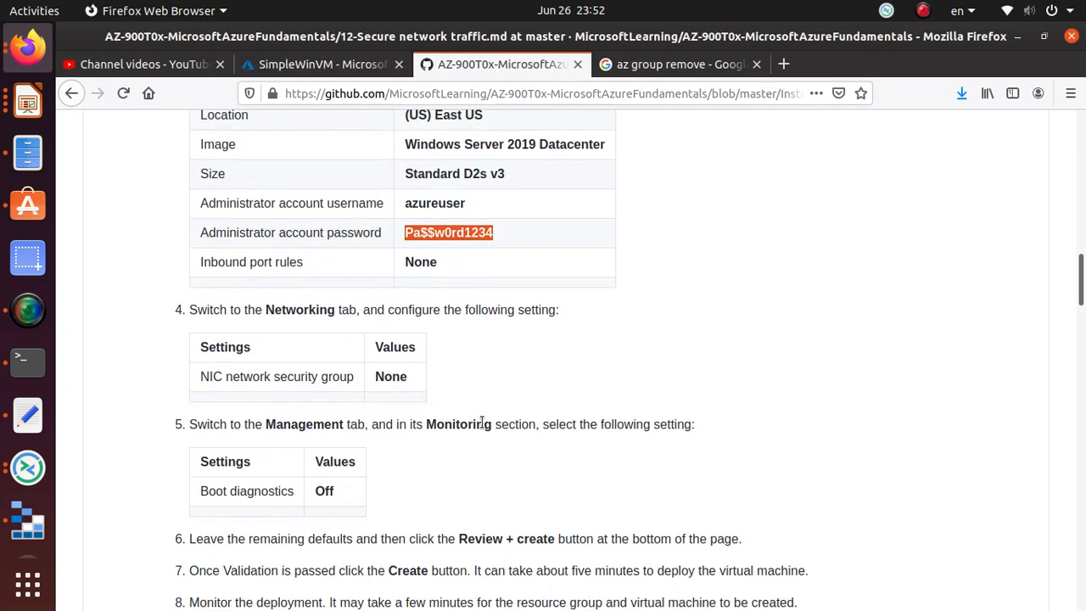
scroll(481, 421, "down", 4)
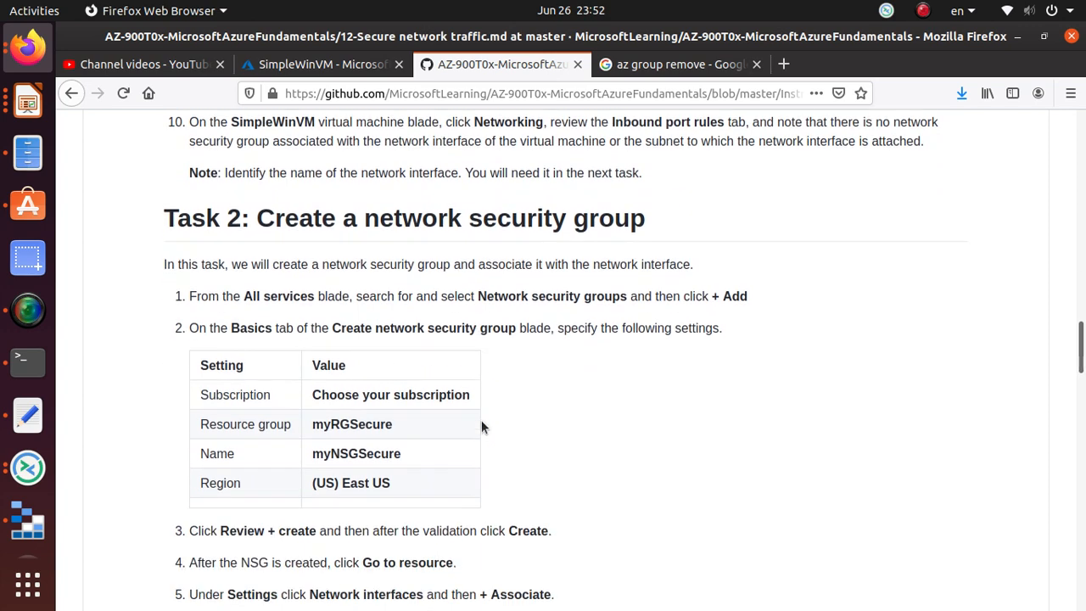
double_click(587, 222)
left_click_drag(628, 296, 476, 302)
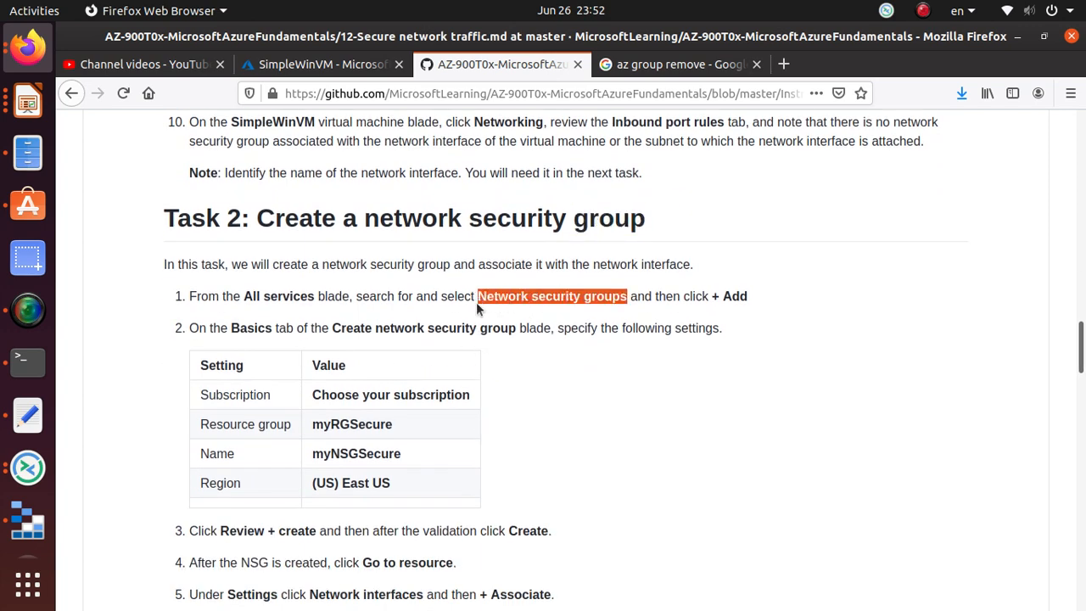
right_click(510, 300)
left_click(524, 307)
- Search the portal for Network security groups and start adding a new one
left_click(288, 67)
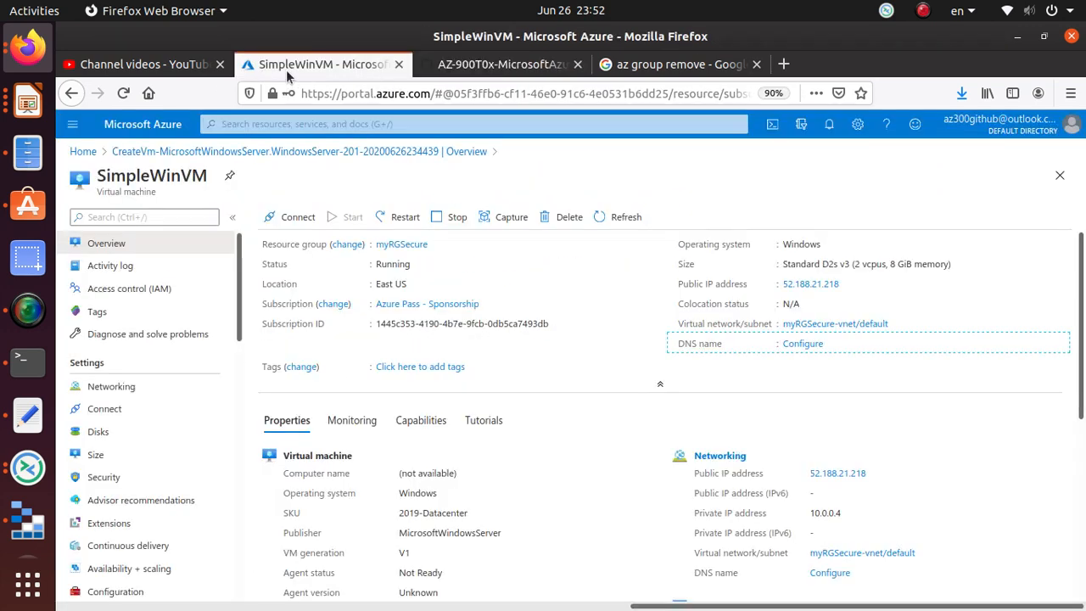
left_click(324, 125)
key("ctrl+v")
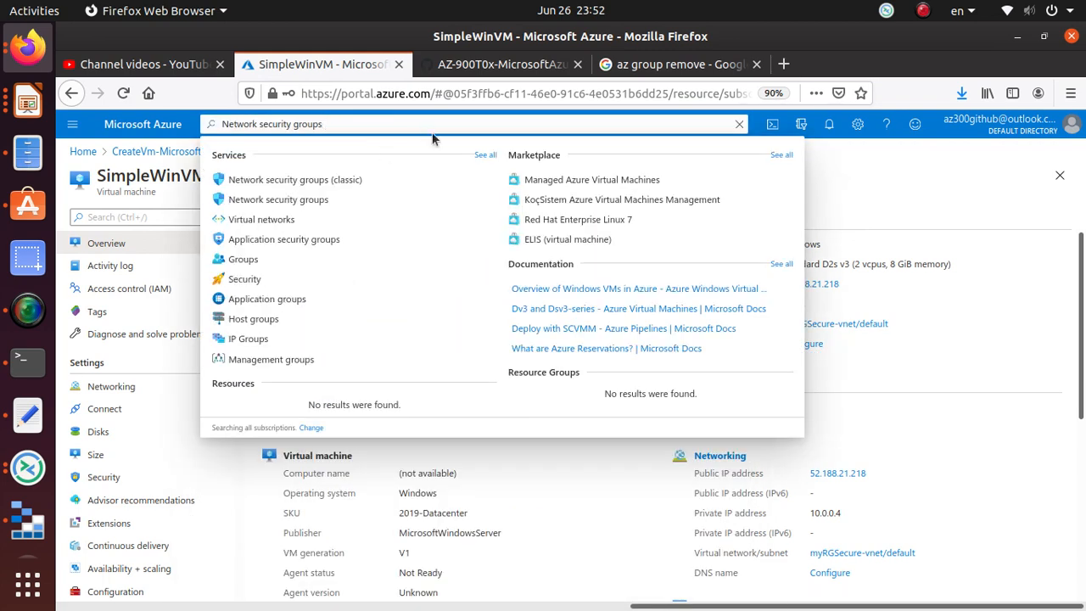
left_click(321, 200)
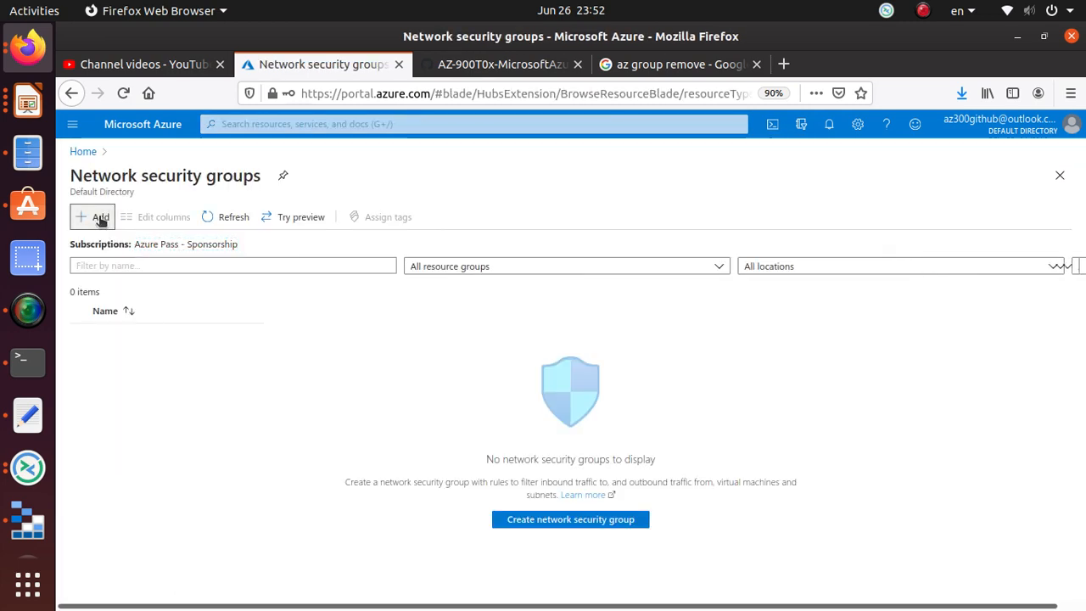
left_click(101, 219)
- Select the resource group name myRGSecure in the lab instructions for copying
left_click(500, 63)
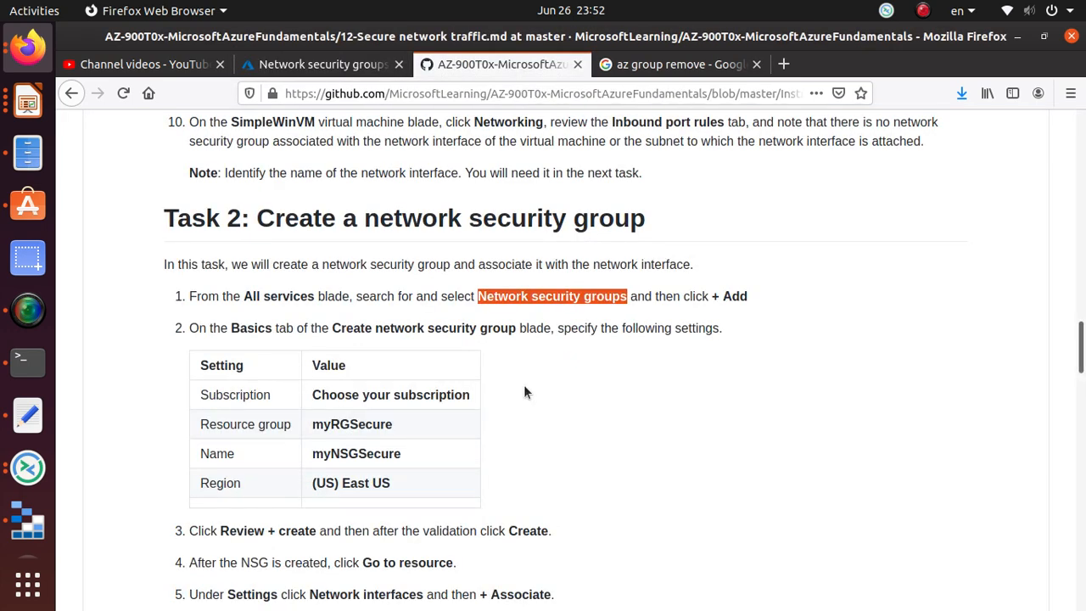
scroll(524, 384, "down", 3)
scroll(524, 390, "down", 1)
double_click(375, 258)
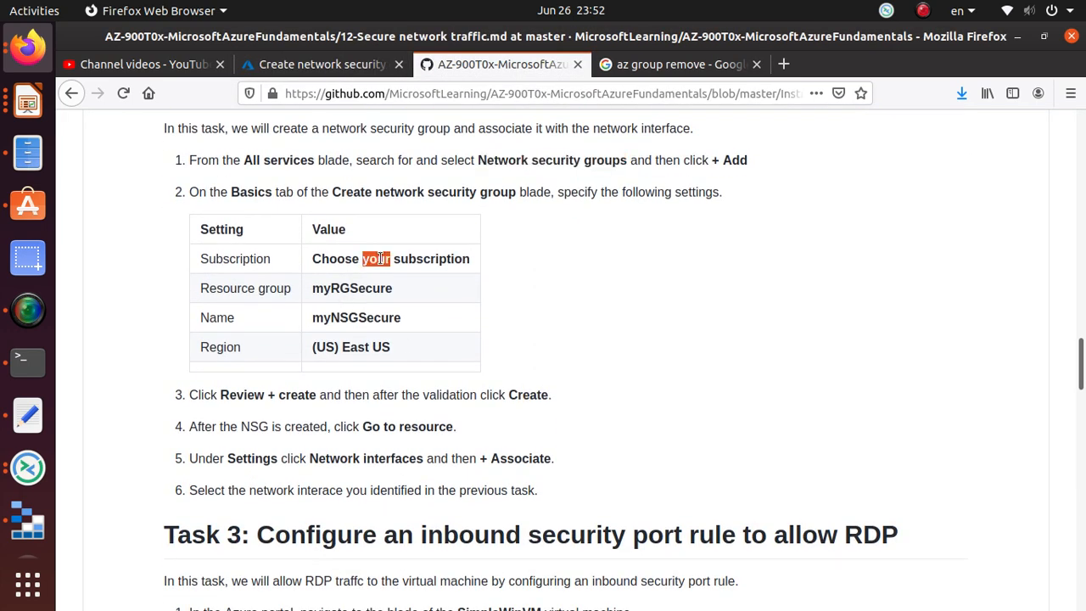
double_click(367, 290)
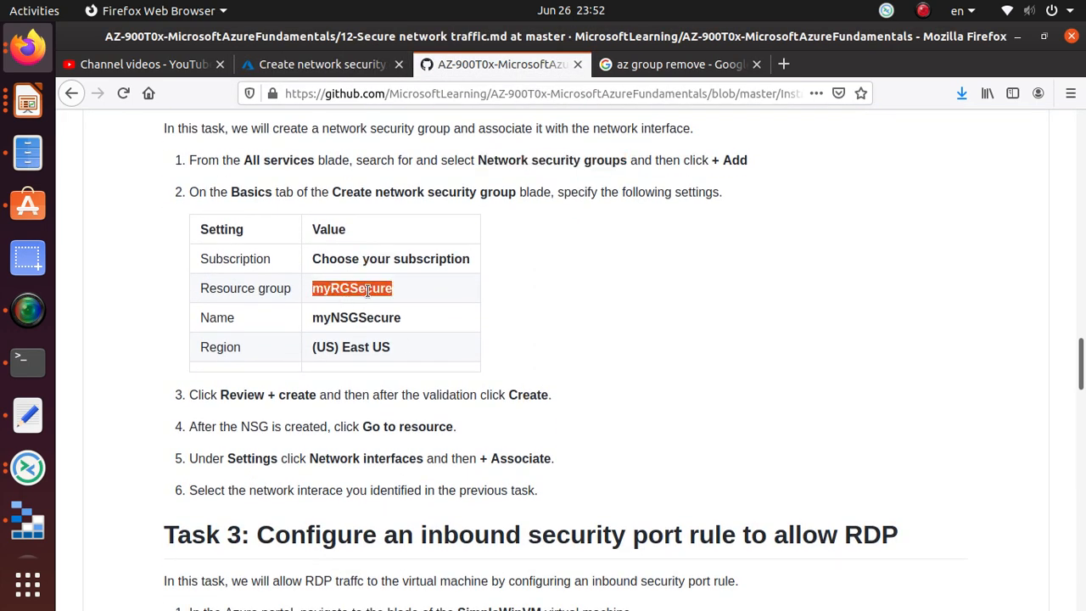
right_click(367, 290)
- Set the new network security group's resource group to myRGSecure
left_click(397, 298)
left_click(322, 63)
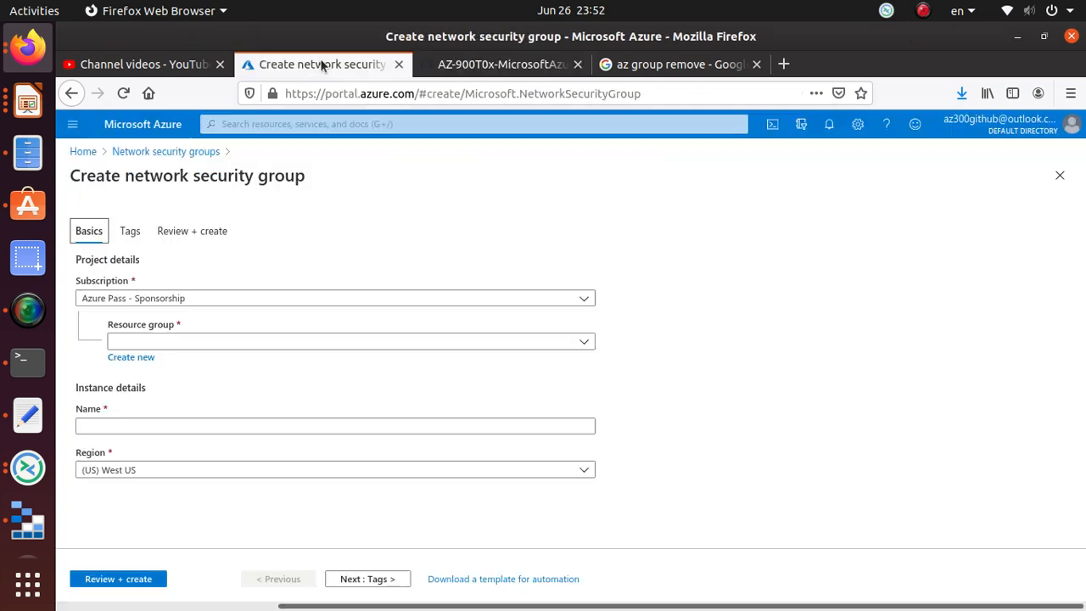
left_click(584, 310)
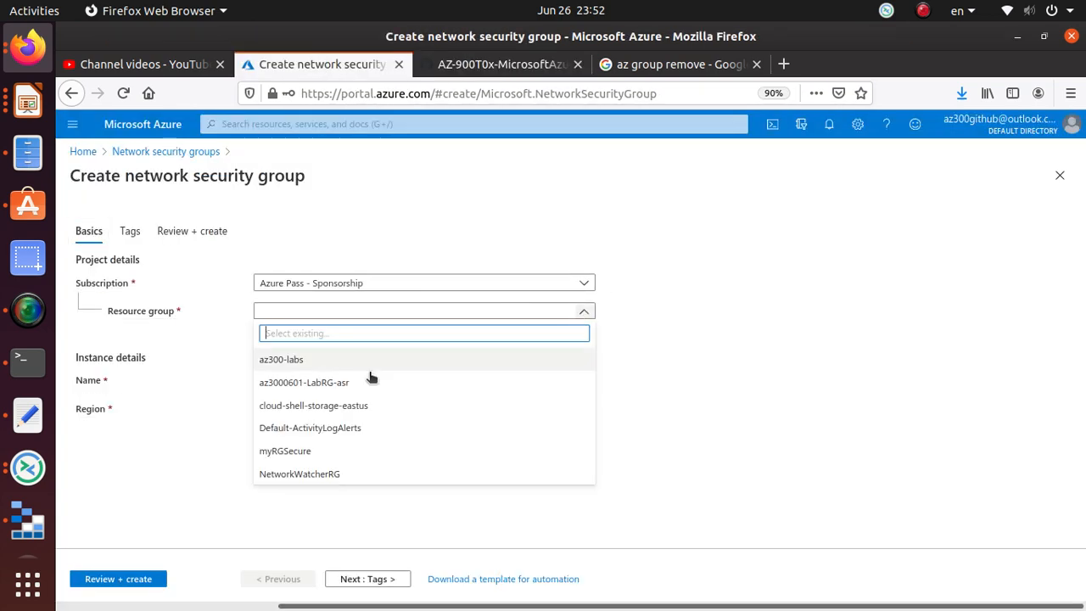
left_click(336, 452)
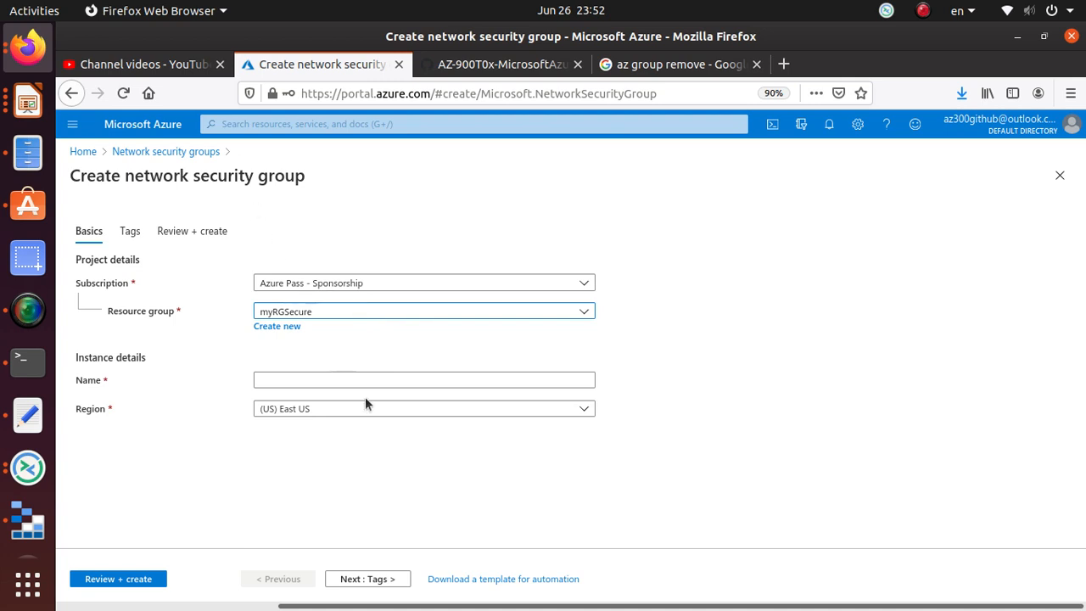
- Name the network security group myNSGSecure, copied from the lab page
left_click(500, 64)
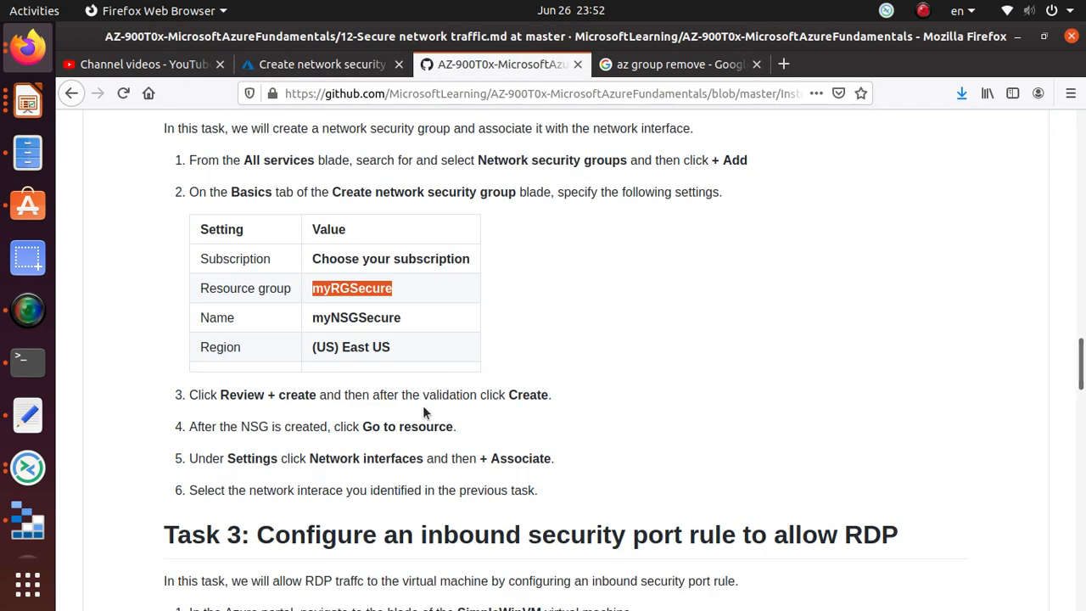
double_click(378, 319)
right_click(379, 319)
left_click(406, 330)
left_click(297, 64)
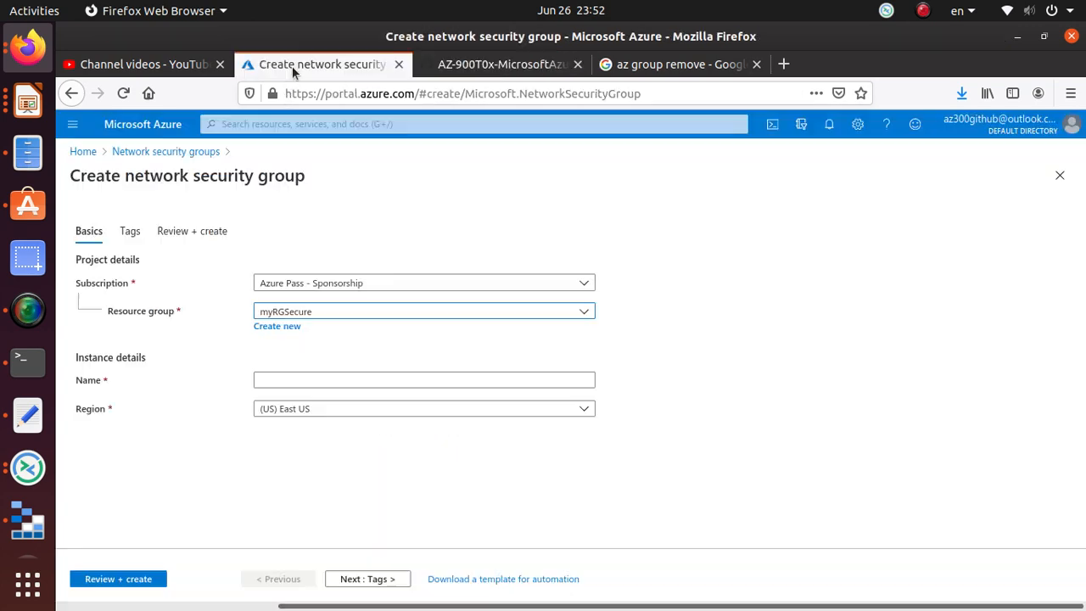
left_click(290, 379)
key("ctrl+v")
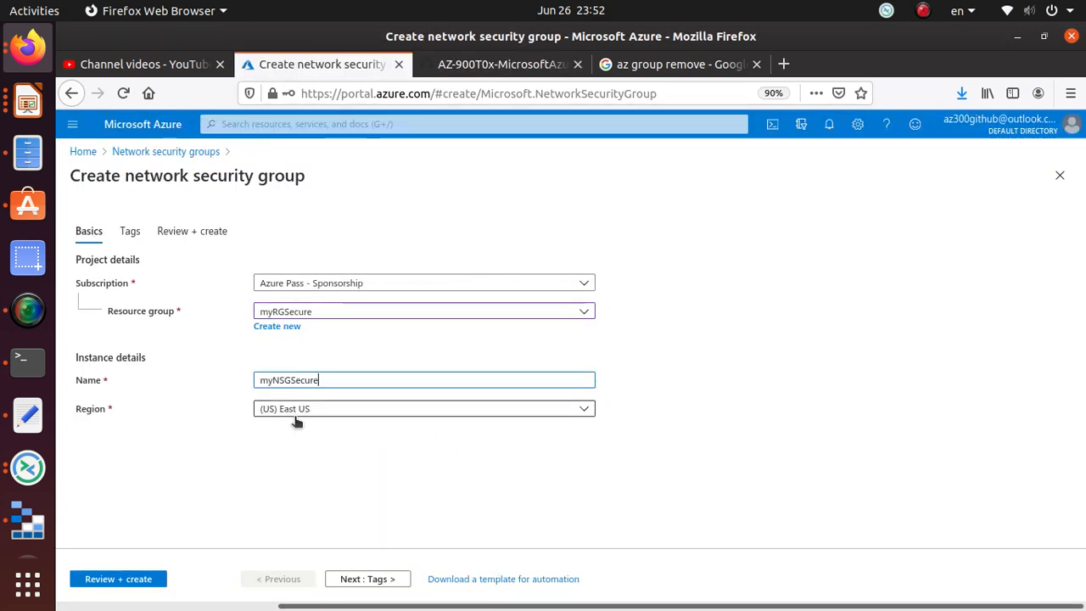
- Read ahead through the lab's create, Go to resource and Associate steps
left_click(501, 63)
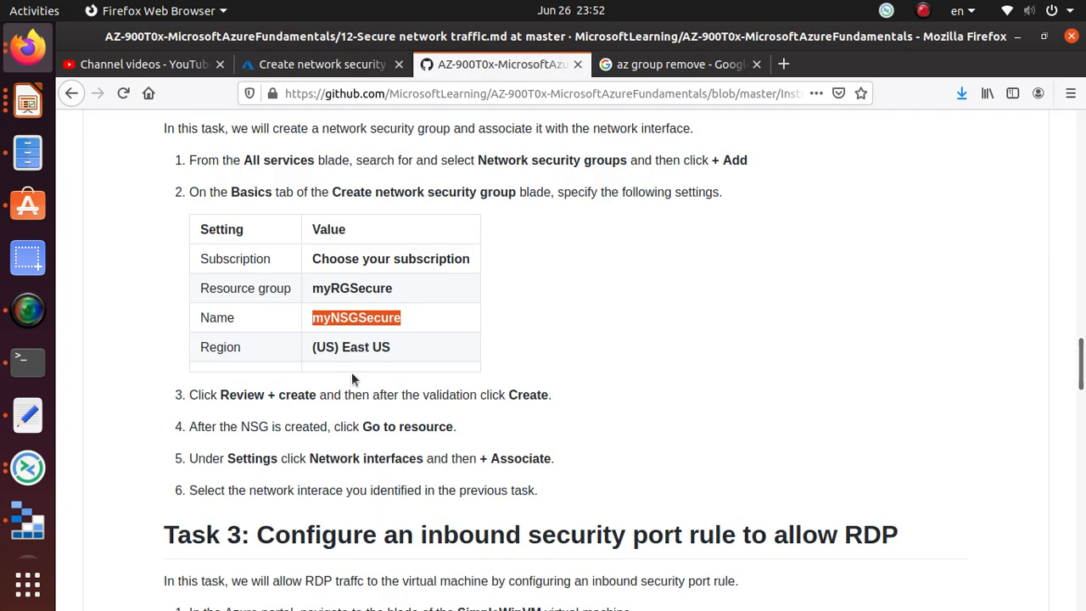
scroll(360, 348, "down", 4)
double_click(282, 211)
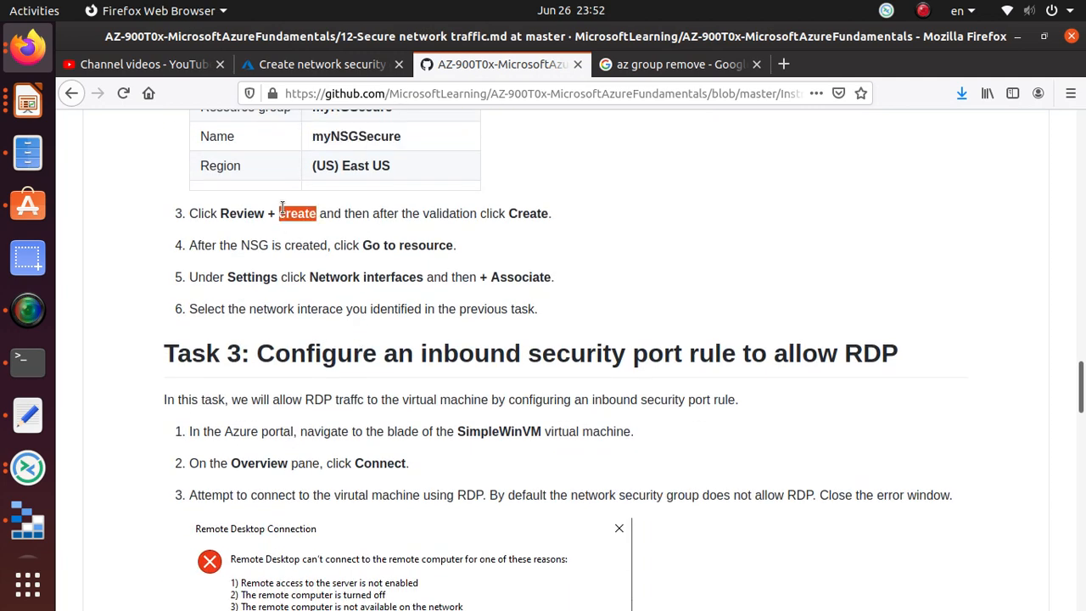
double_click(403, 246)
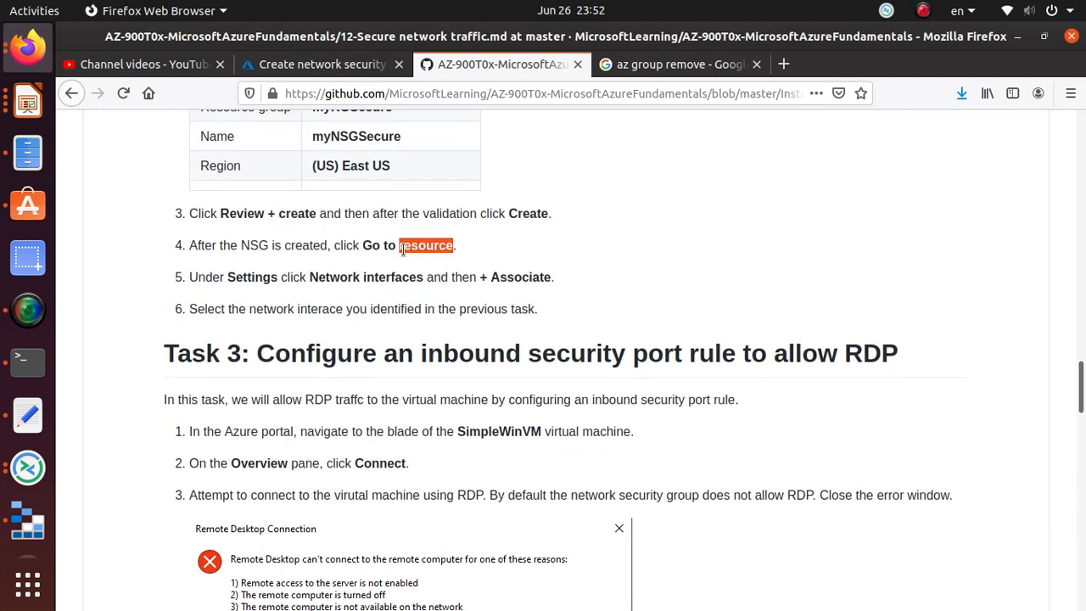
double_click(514, 280)
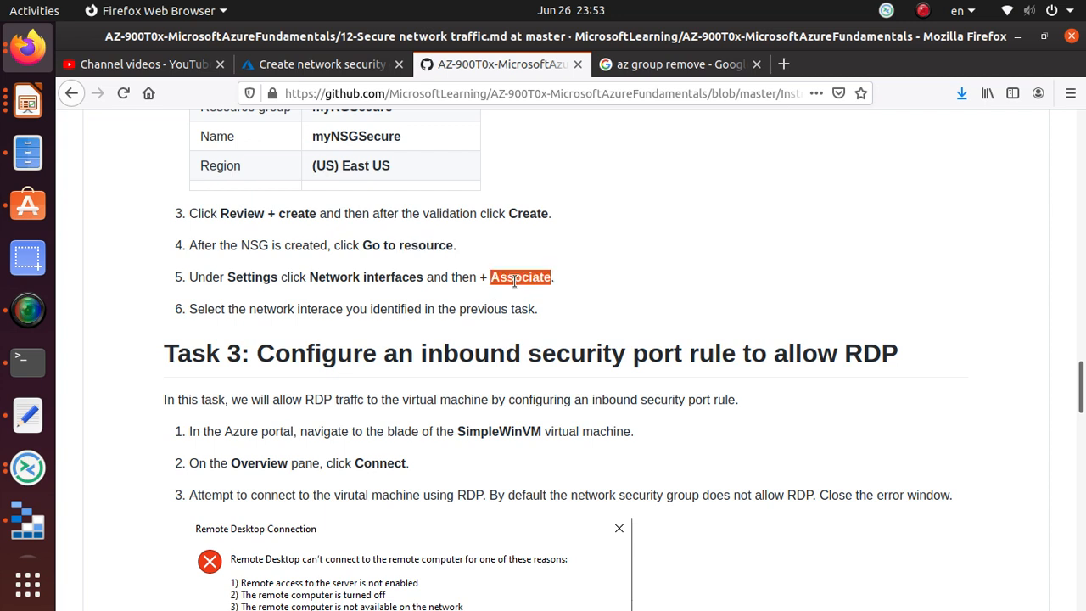
left_click(513, 280)
- Run Review + create on myNSGSecure and create it once validation passes
double_click(367, 280)
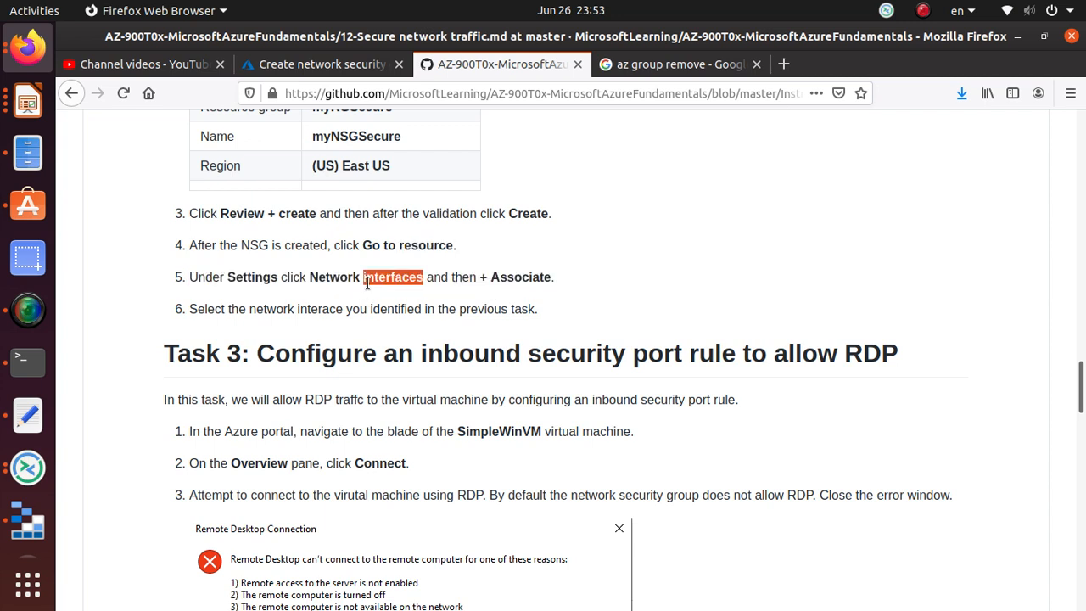
left_click(546, 284)
left_click(317, 64)
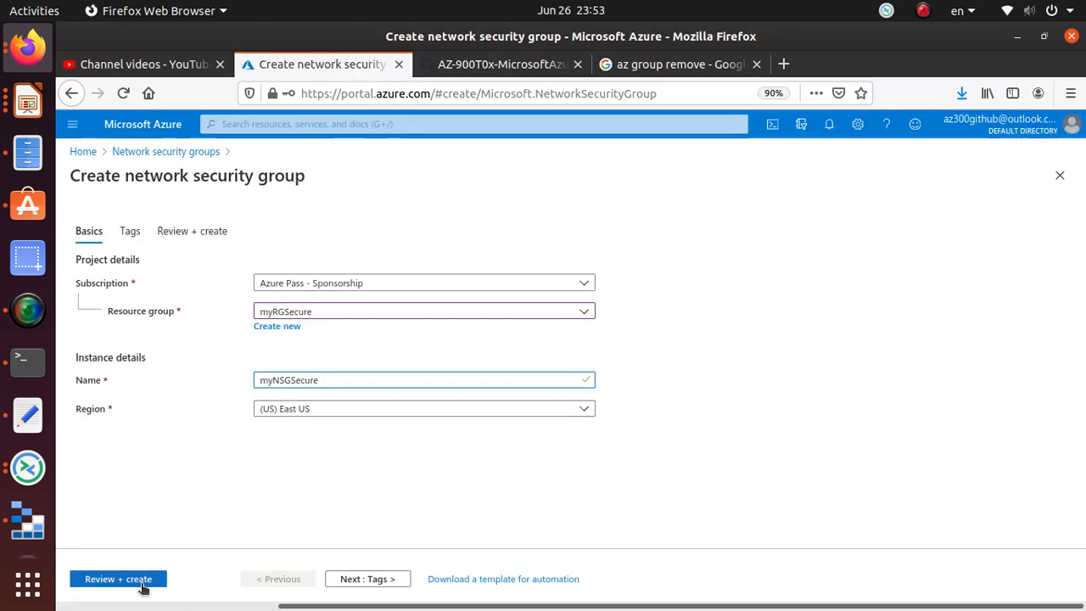
left_click(141, 583)
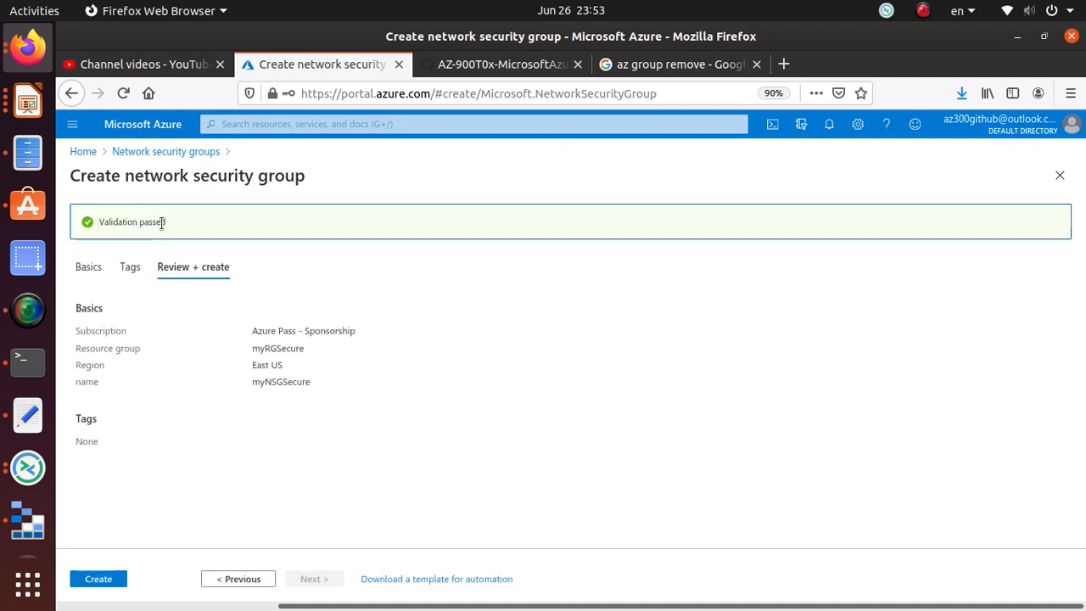
double_click(155, 223)
left_click(100, 584)
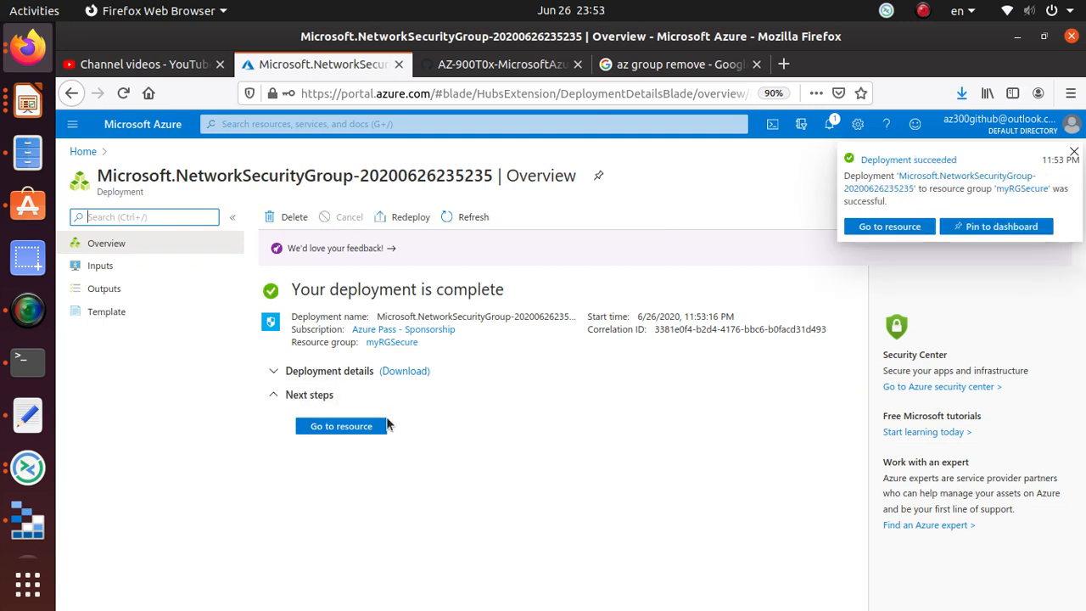
- Open myNSGSecure and inspect the options of its default inbound and outbound rules
left_click(373, 425)
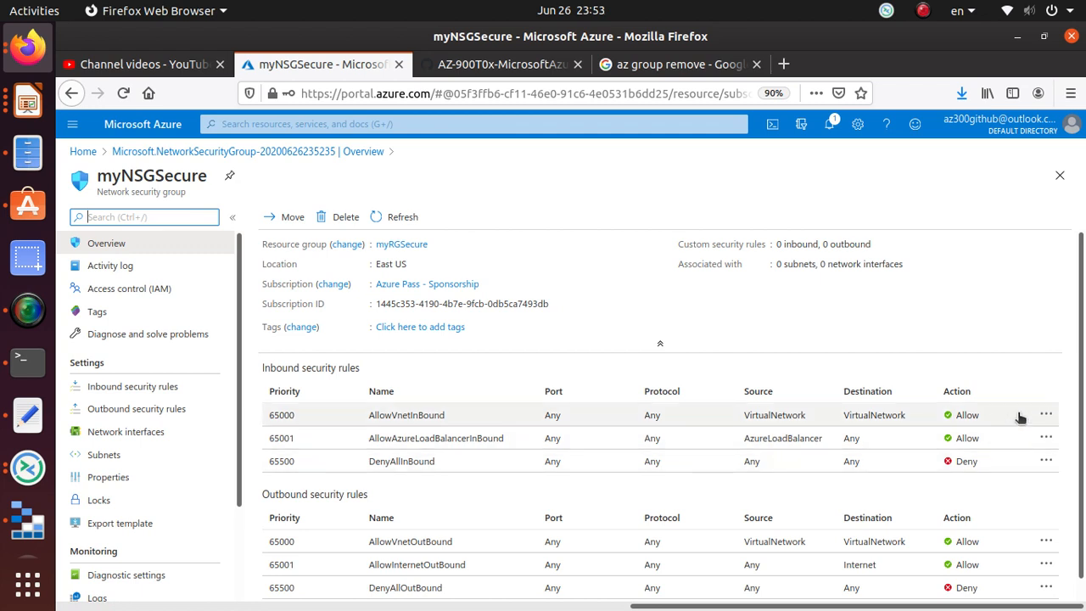
left_click(1046, 415)
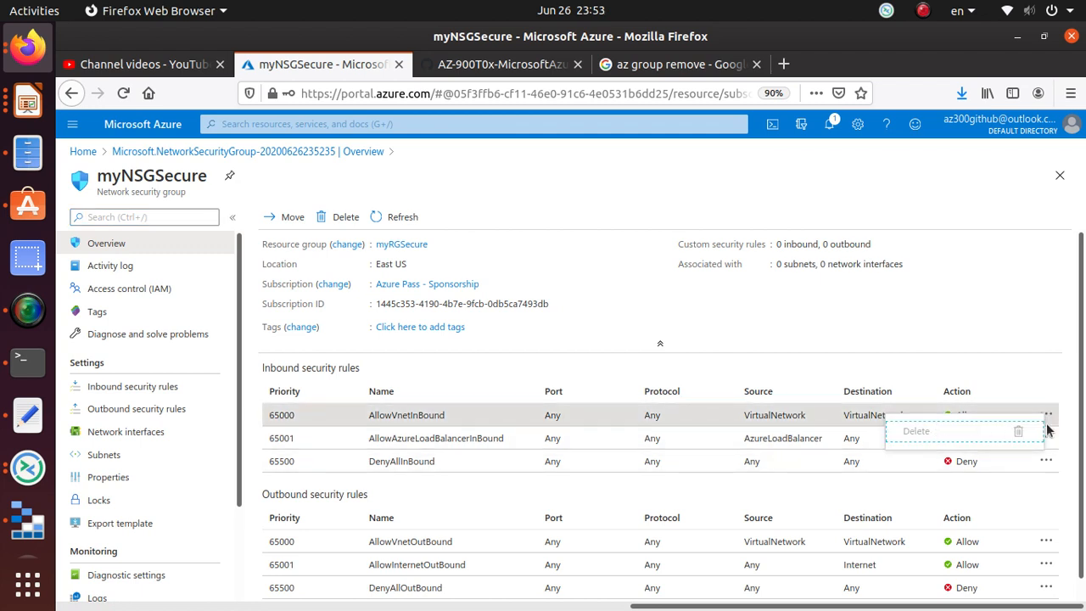
left_click(1045, 438)
left_click(1046, 460)
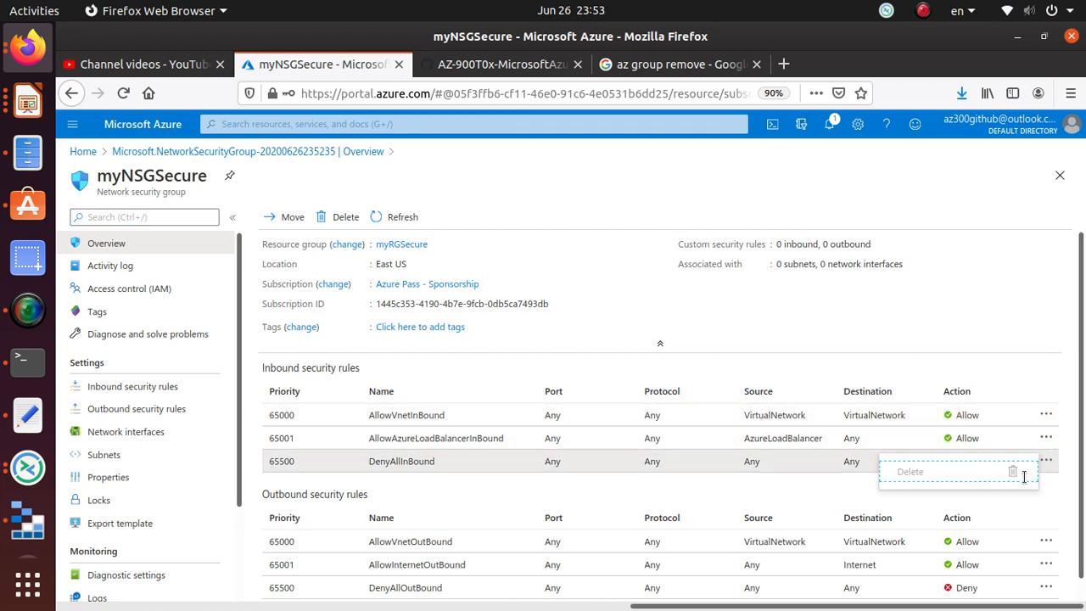
left_click(1046, 541)
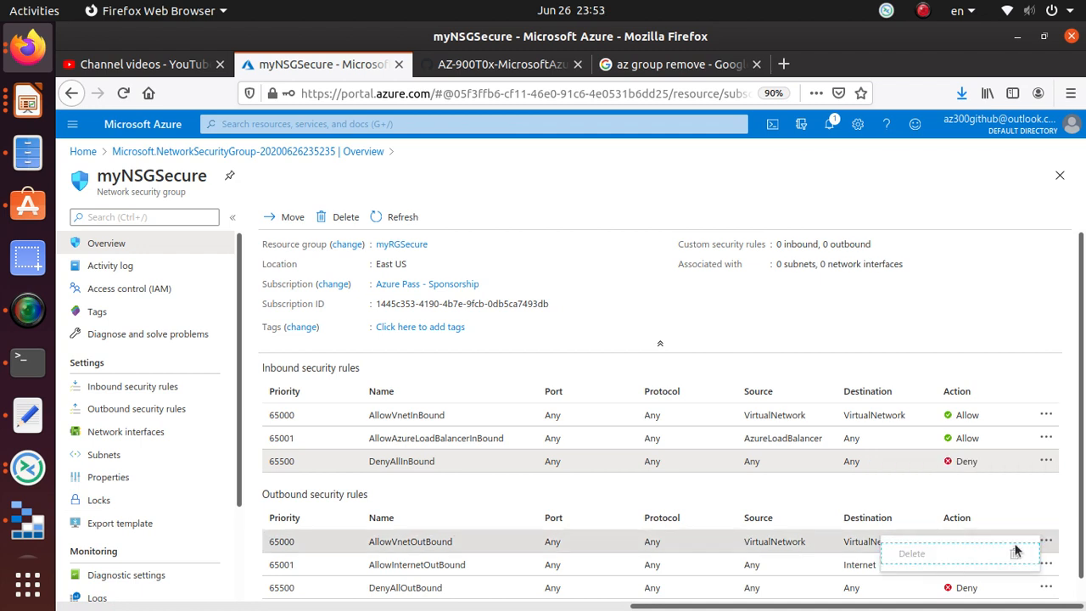
left_click(1046, 587)
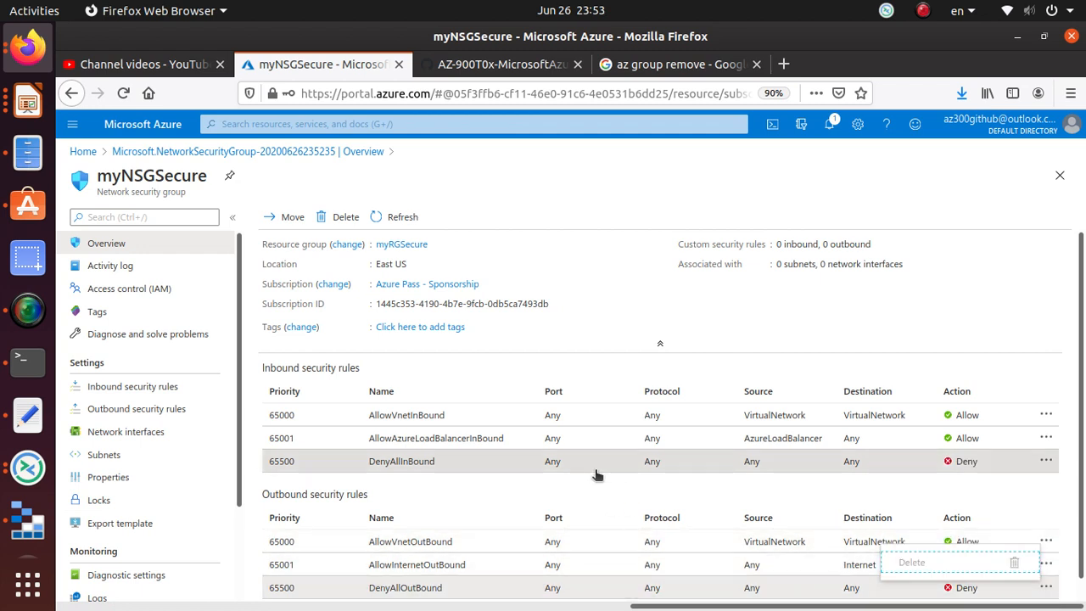
left_click(660, 311)
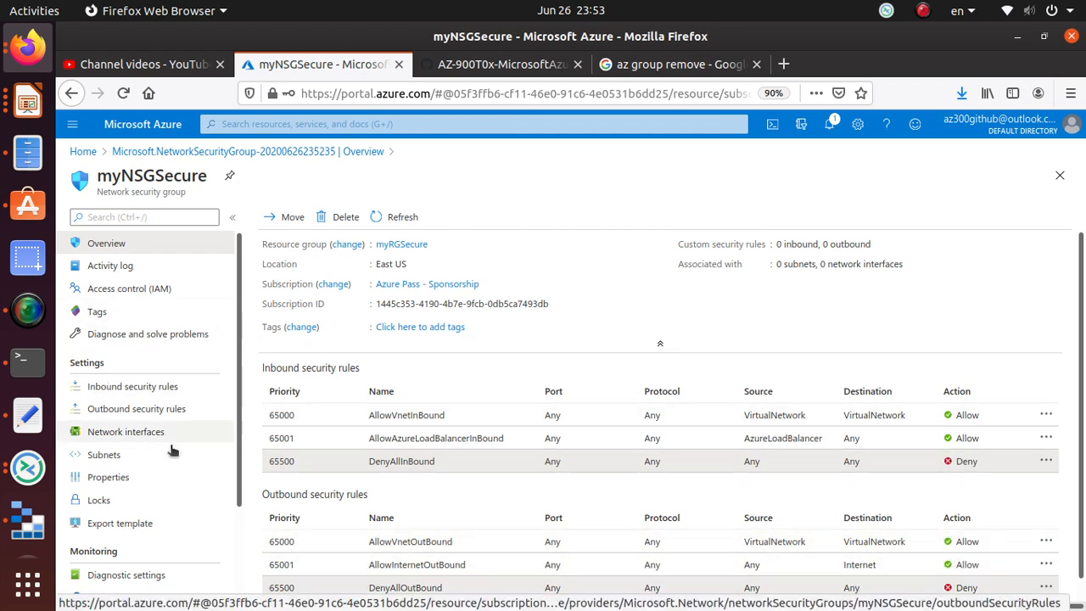
- Browse the group's Subnets and Network interfaces pages, ending on the empty interfaces list
left_click(146, 433)
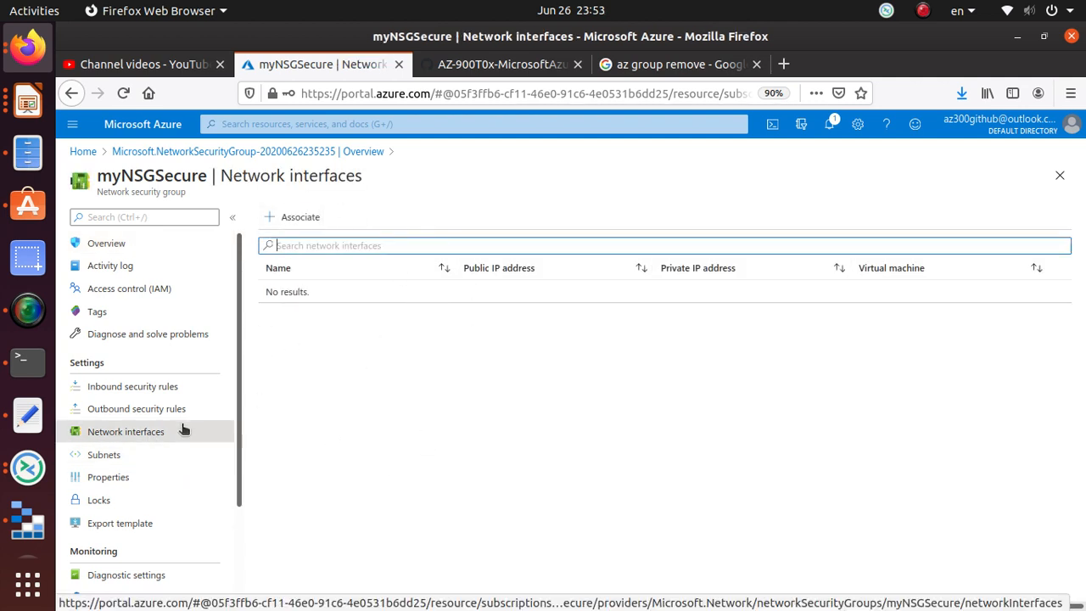
left_click(172, 454)
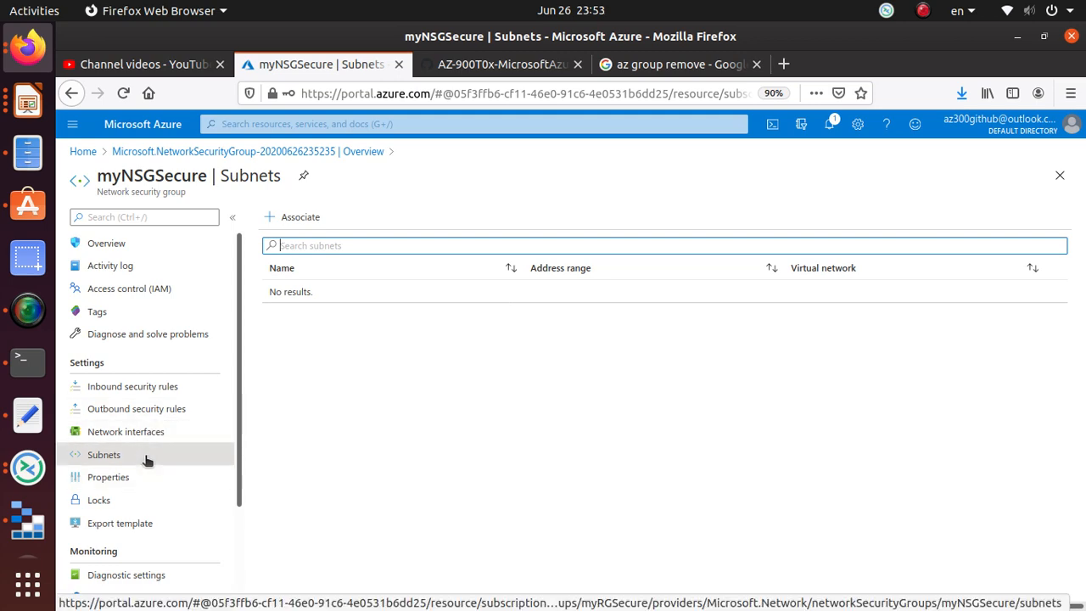
left_click(149, 431)
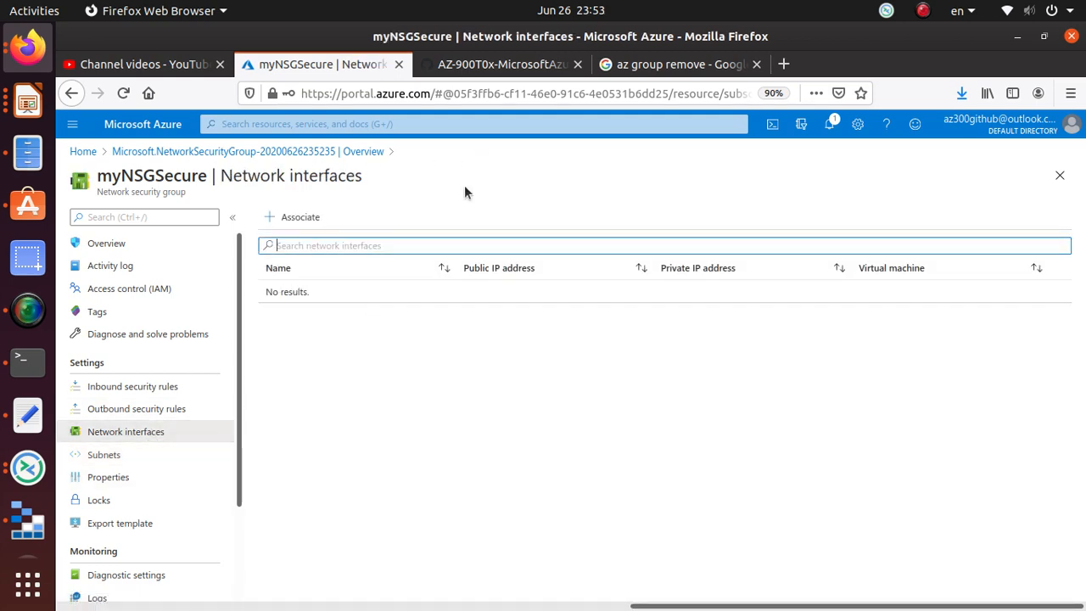
left_click(500, 63)
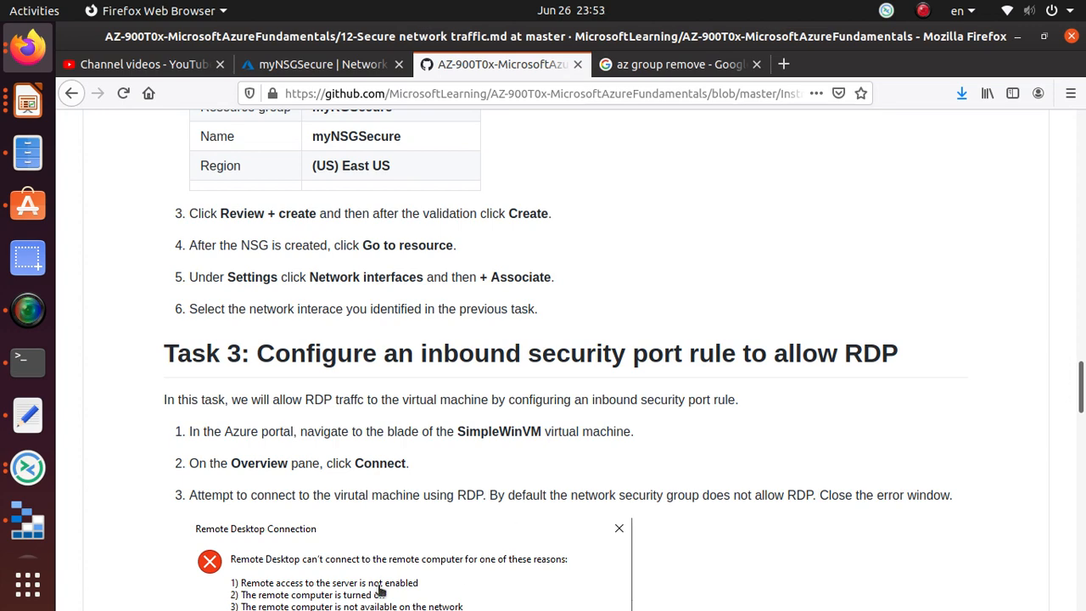
triple_click(397, 280)
left_click(322, 64)
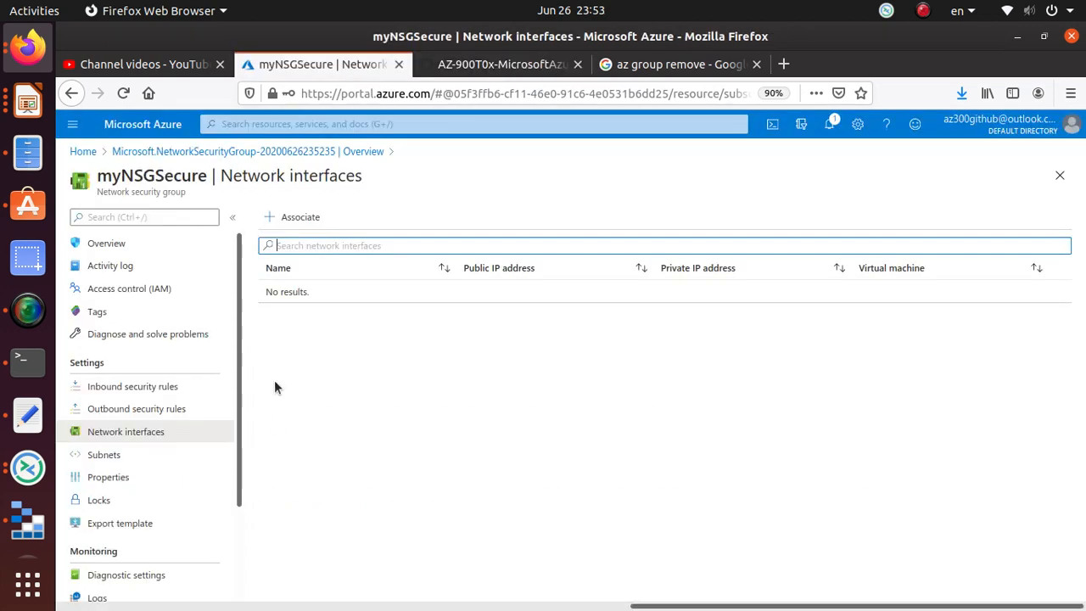
- Associate simplewinvm705 with myNSGSecure and view its three default inbound security rules
left_click(302, 217)
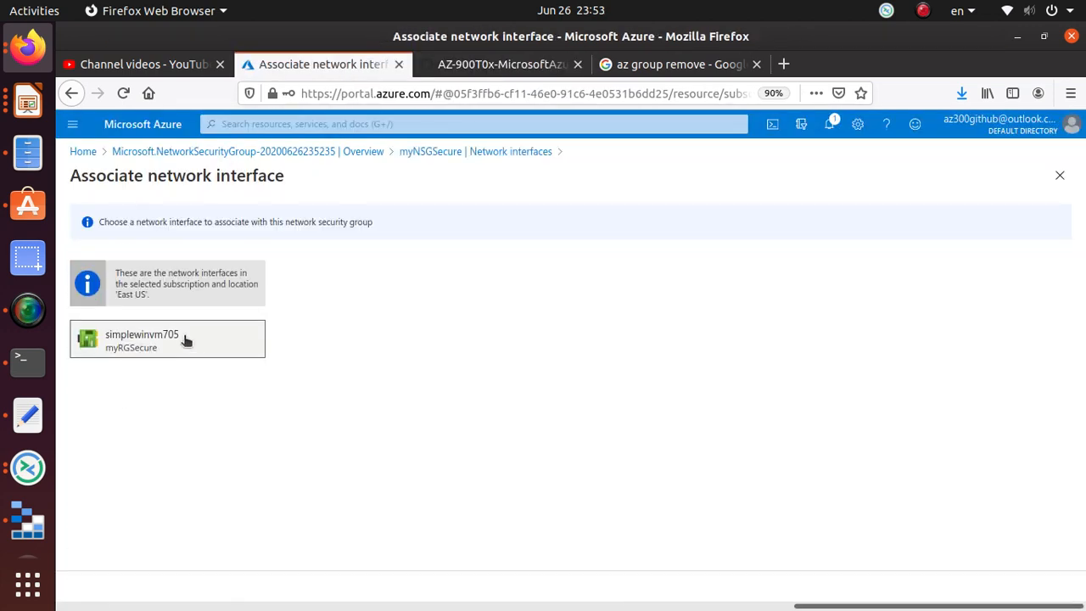
left_click(186, 341)
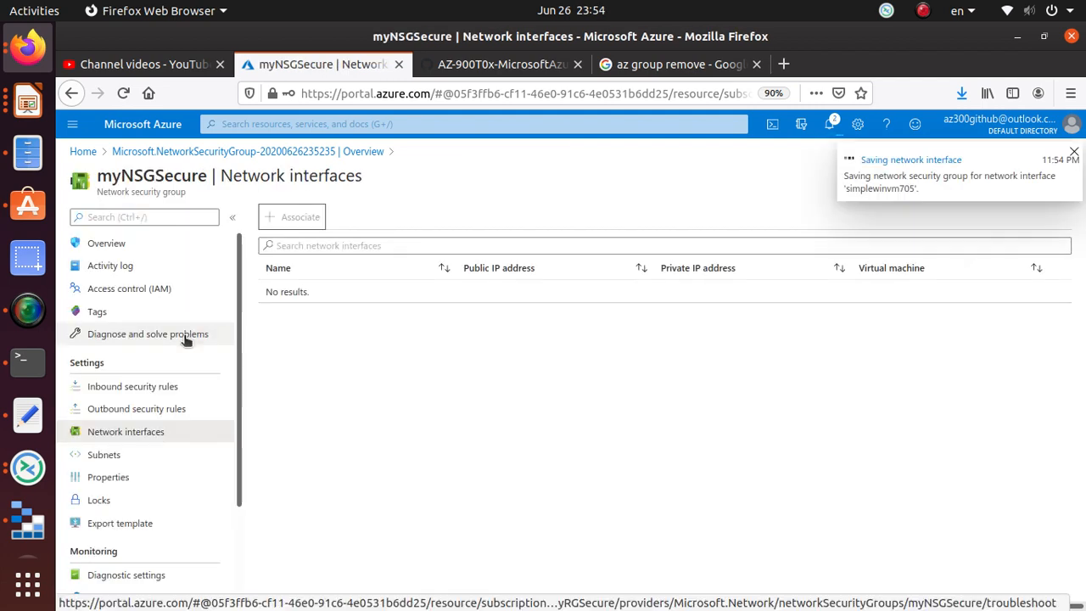
double_click(194, 170)
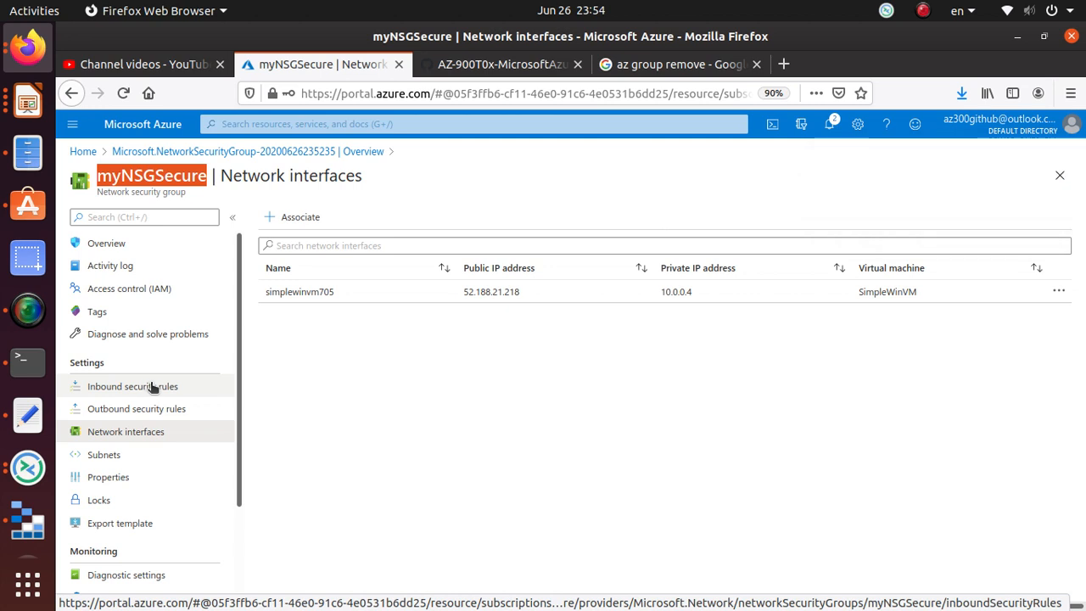
left_click(166, 387)
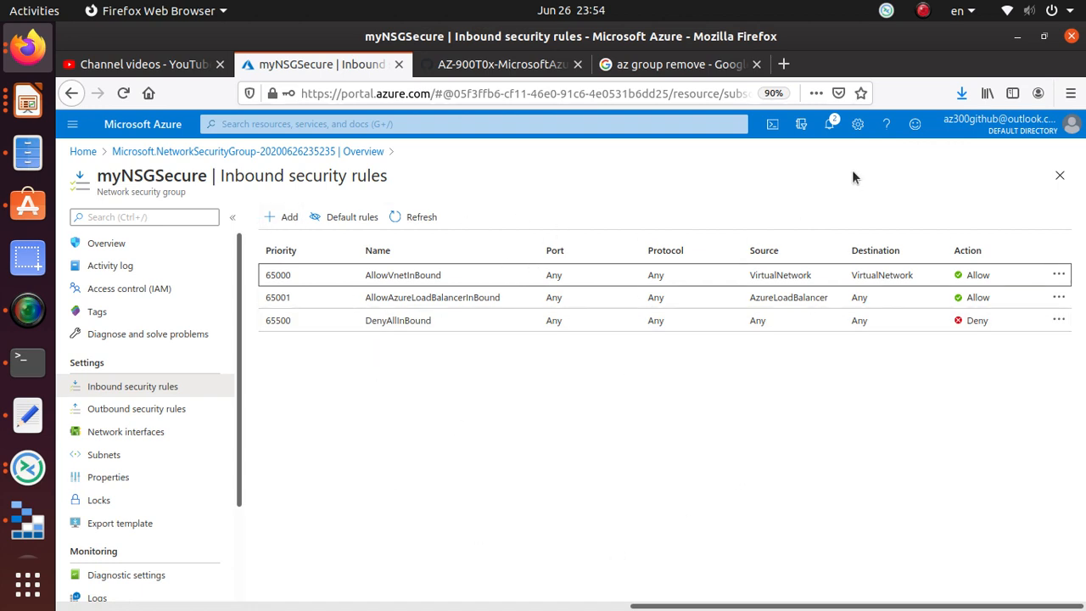
- Check portal notifications and cycle through the terminal, Remmina and lab-notes windows
left_click(831, 124)
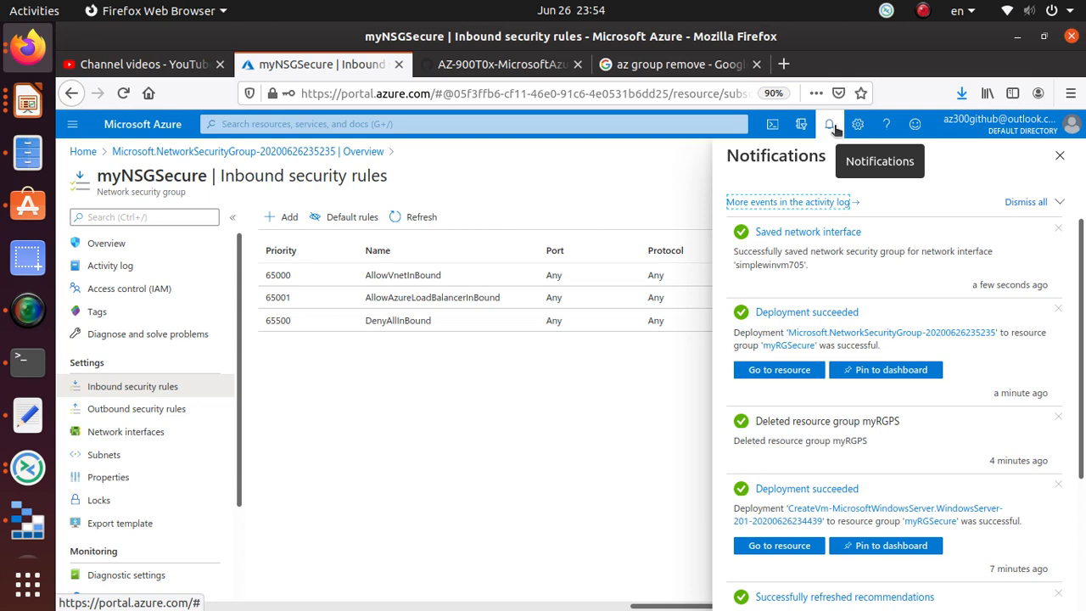
left_click(27, 360)
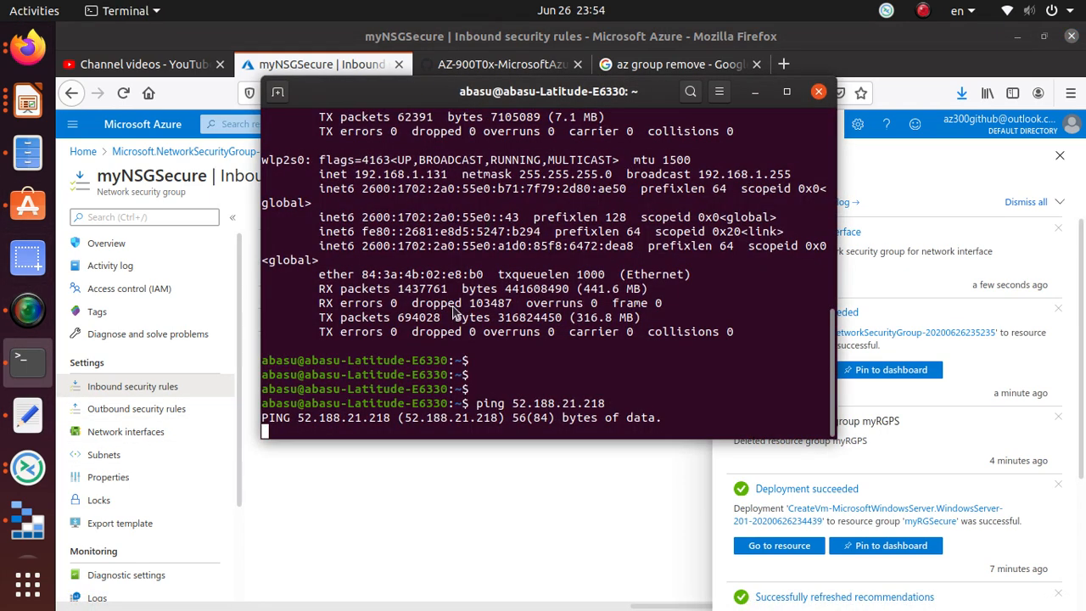
left_click(27, 359)
left_click(28, 467)
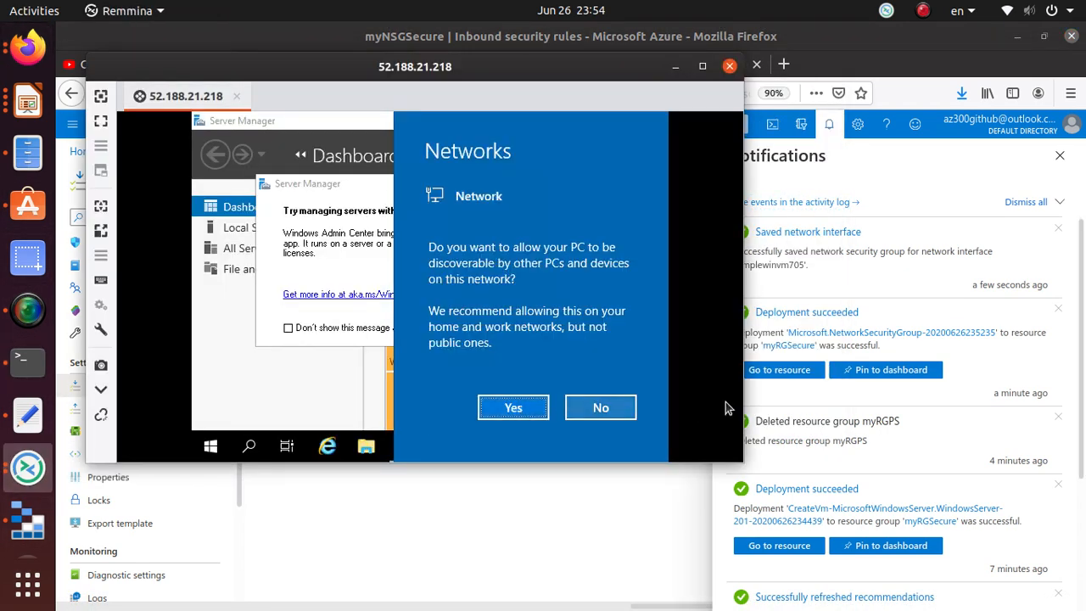
left_click(238, 98)
left_click(36, 424)
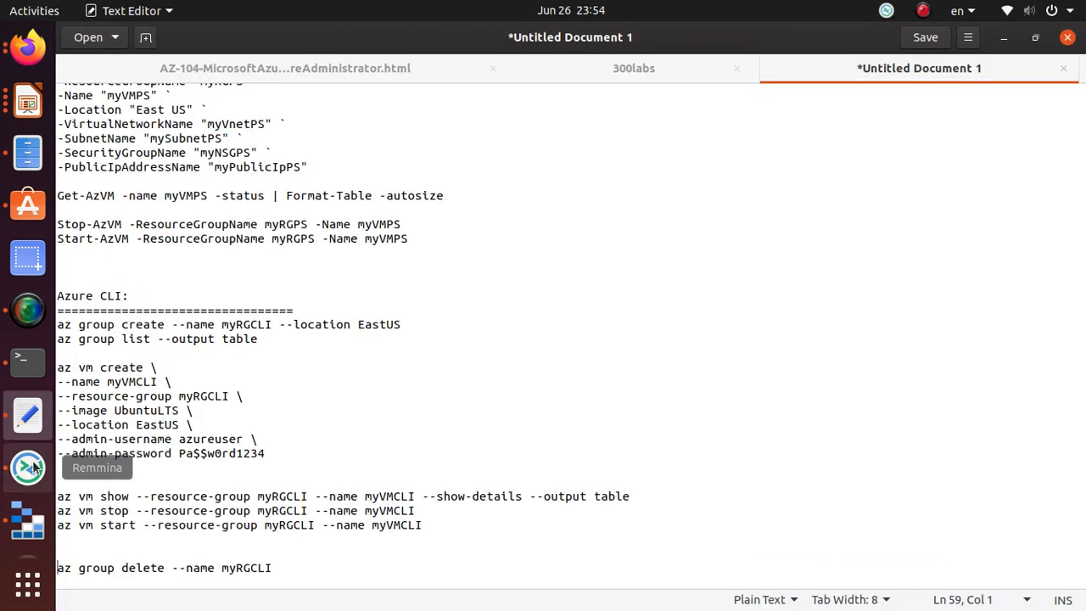
left_click(33, 467)
left_click(766, 279)
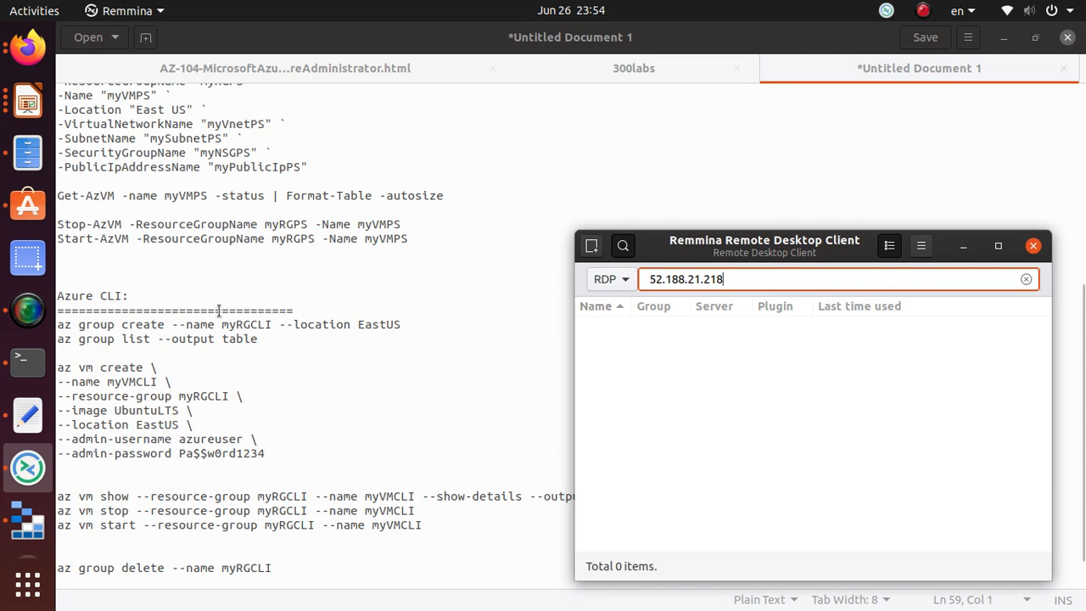
- Back in Firefox, close Notifications and go Home > Virtual machines > SimpleWinVM
key("alt+Tab")
key("alt+Tab")
key("Tab")
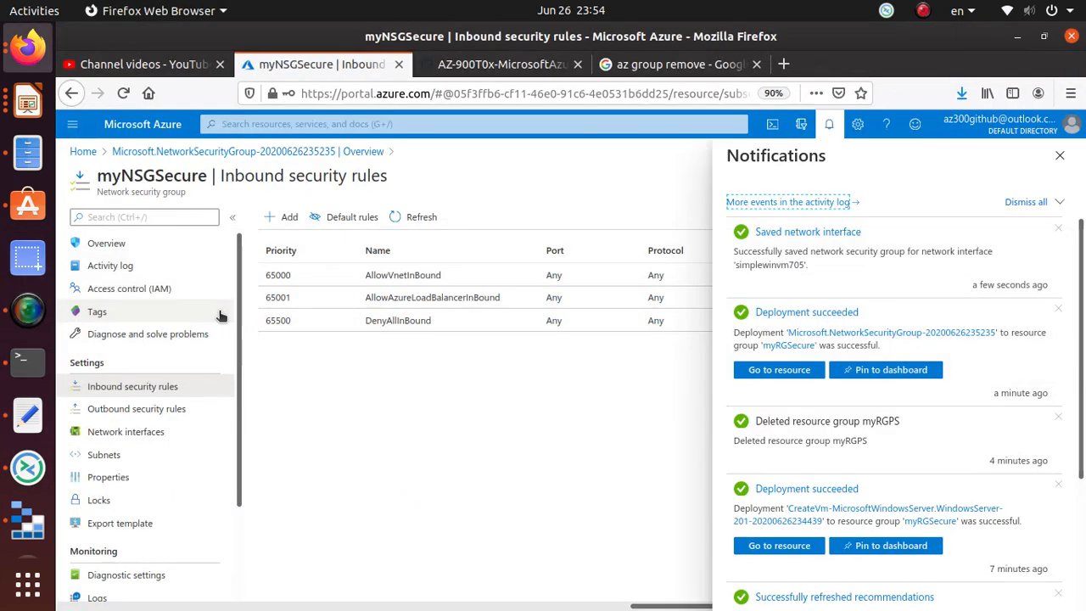
left_click(1059, 156)
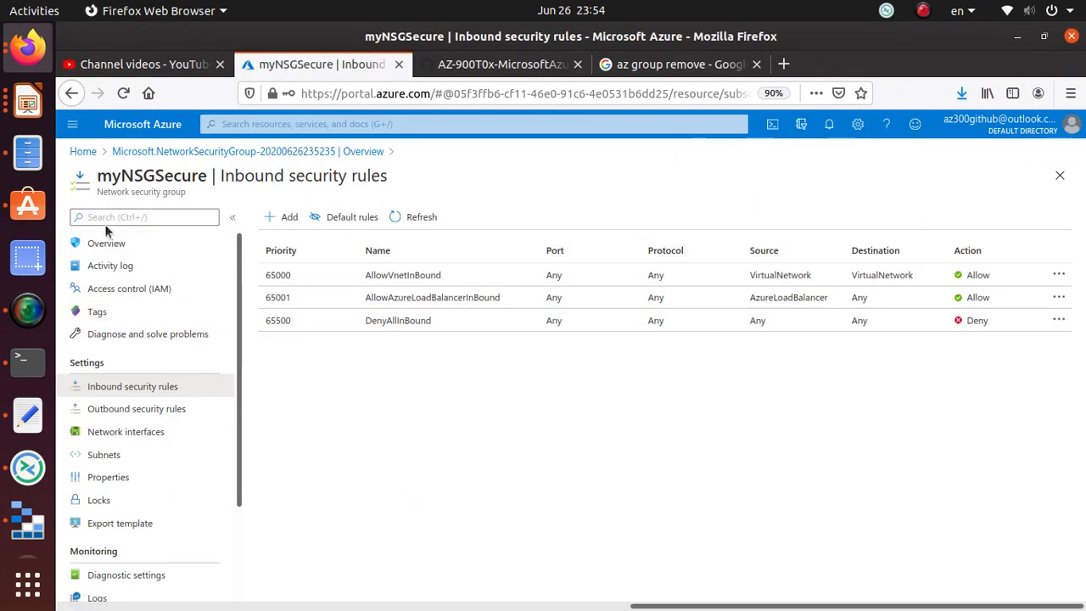
left_click(82, 151)
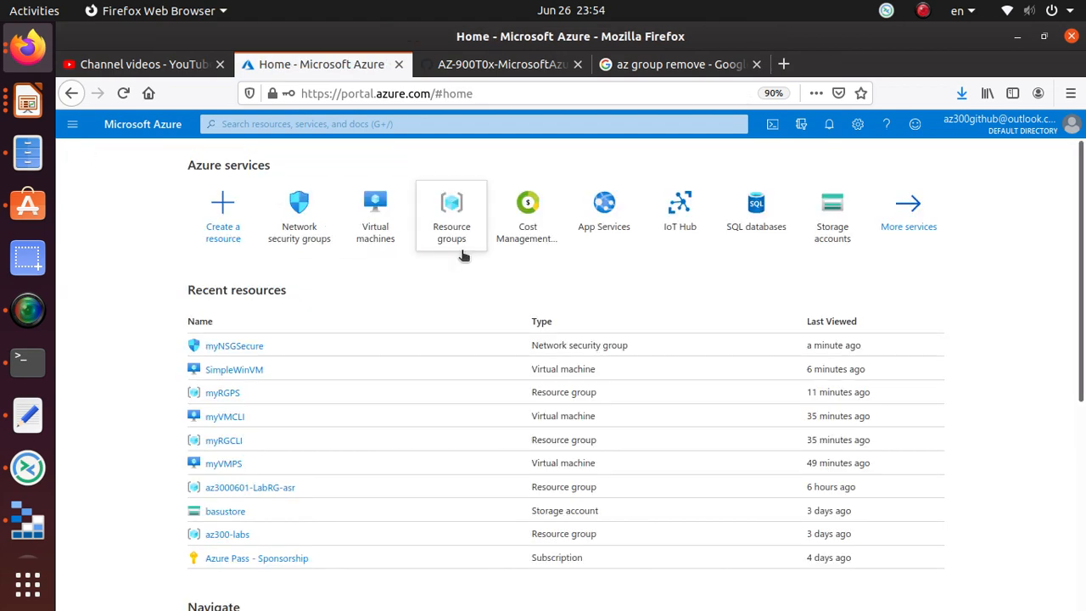
left_click(378, 238)
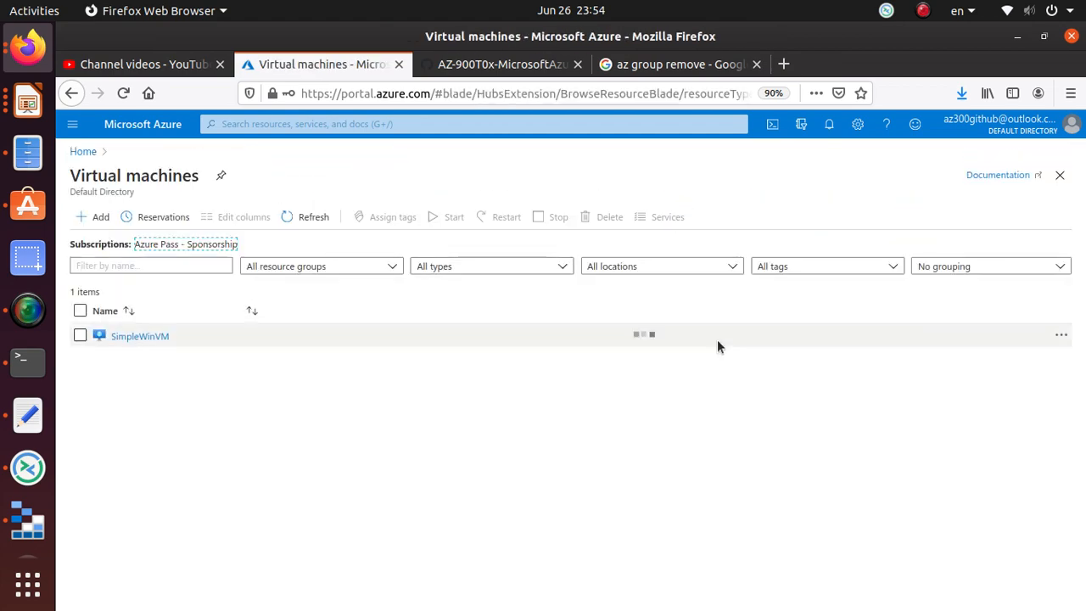
left_click(140, 335)
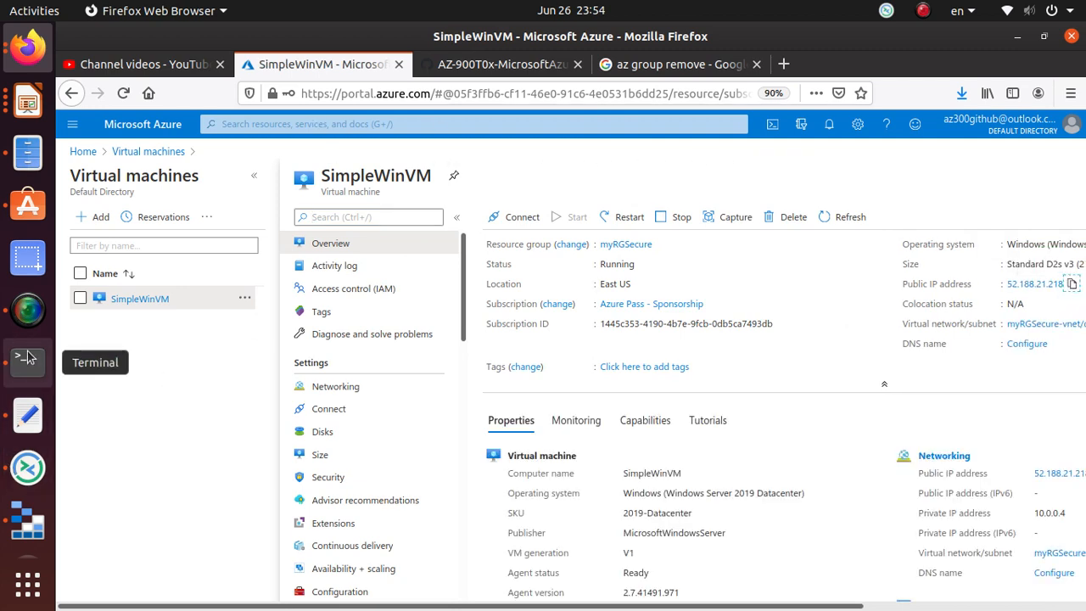
- In Remmina, paste the VM's public IP 52.188.21.218 and start an RDP connection
left_click(28, 474)
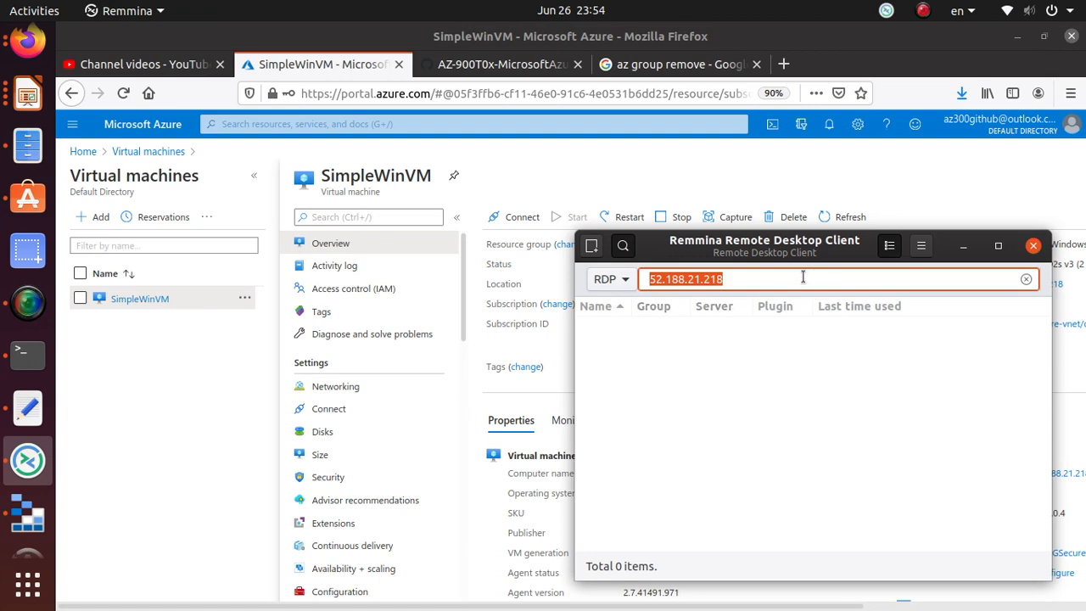
left_click_drag(736, 282, 499, 282)
type("52.188.21.218")
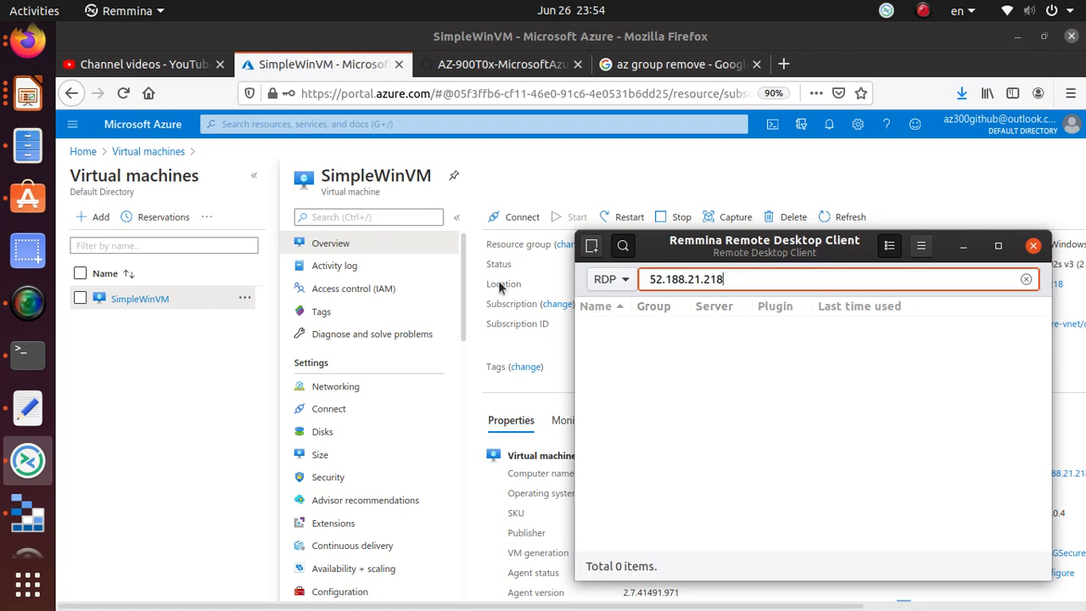
key("Return")
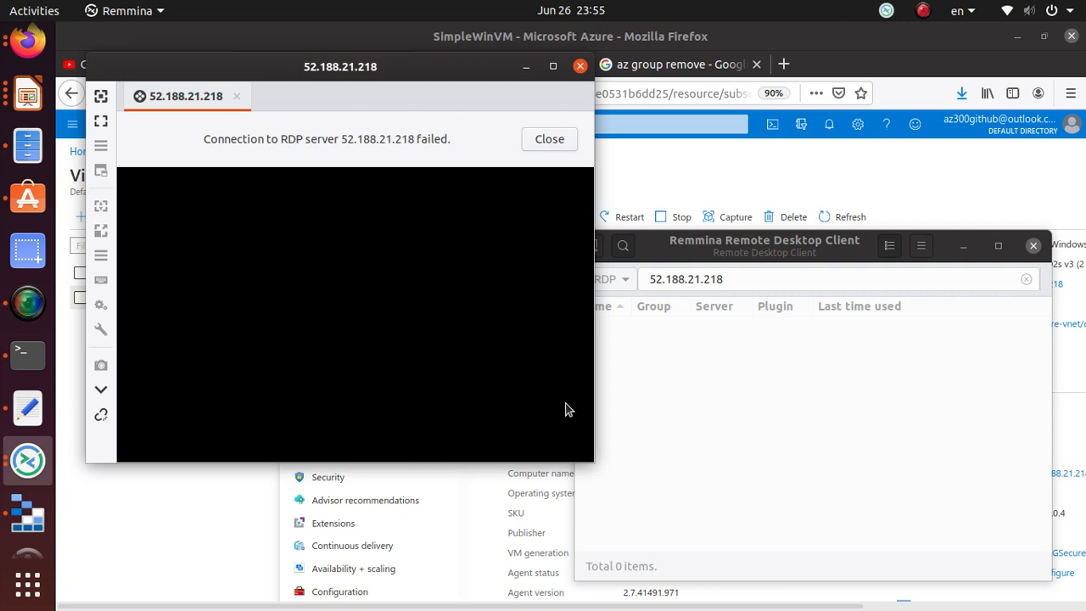
- After the connection fails, return to Firefox's GitHub AZ-900T0x lab instructions tab
key("alt+Tab")
key("alt+Tab")
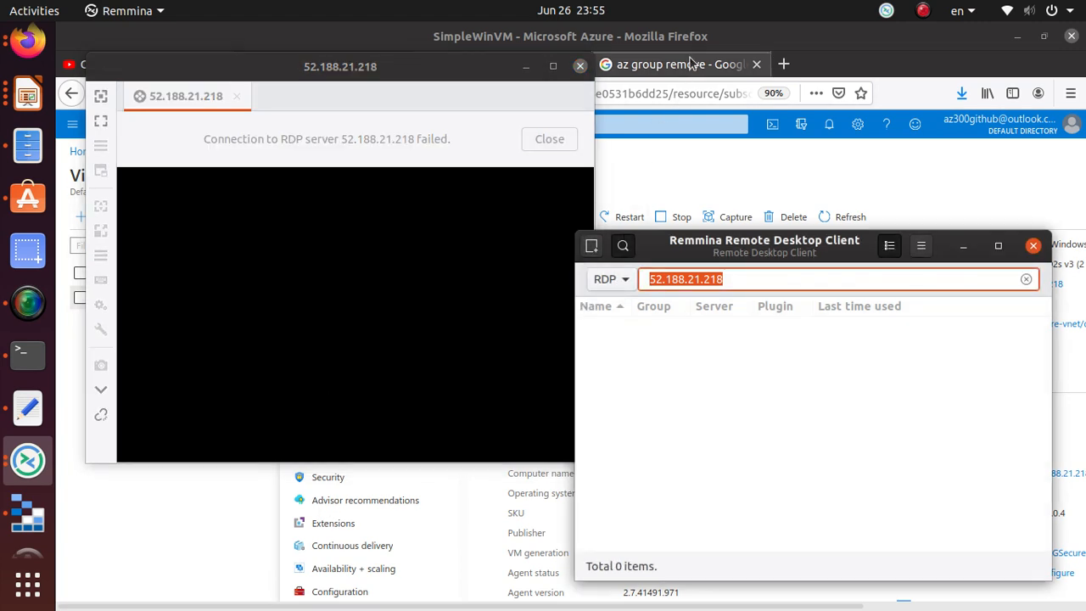
left_click(727, 65)
left_click(501, 66)
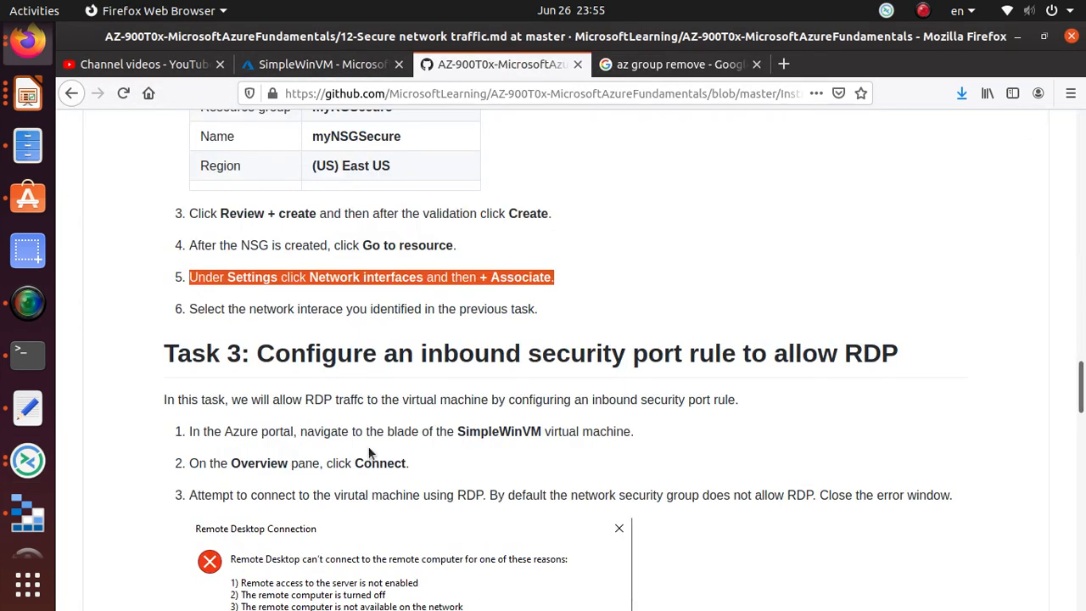
- Read through Task 3, highlighting the heading, the Overview connect step and step 5 on adding an inbound rule
scroll(528, 313, "down", 5)
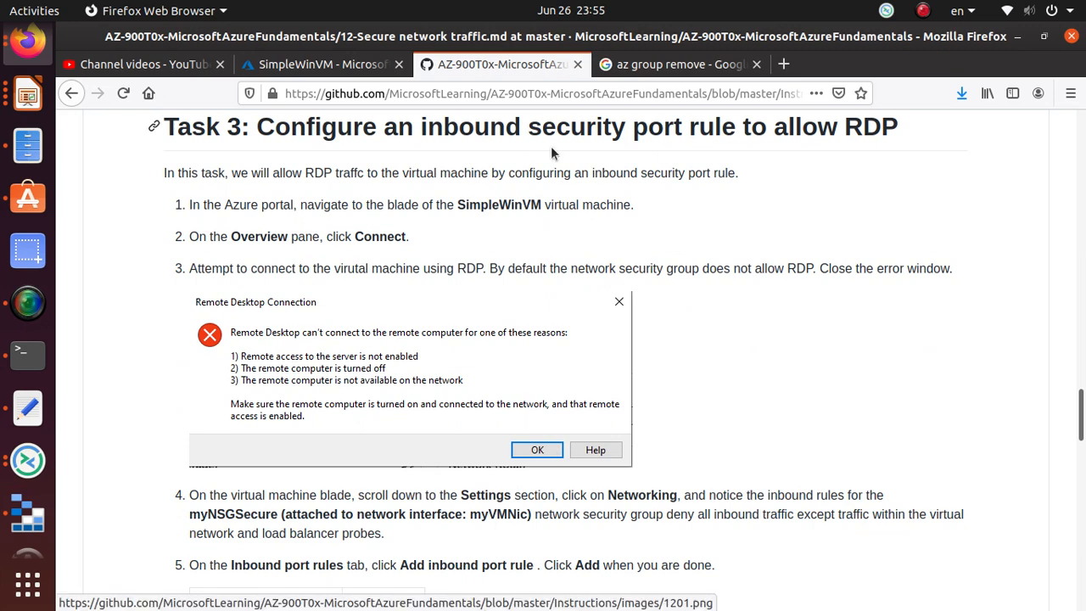
triple_click(745, 128)
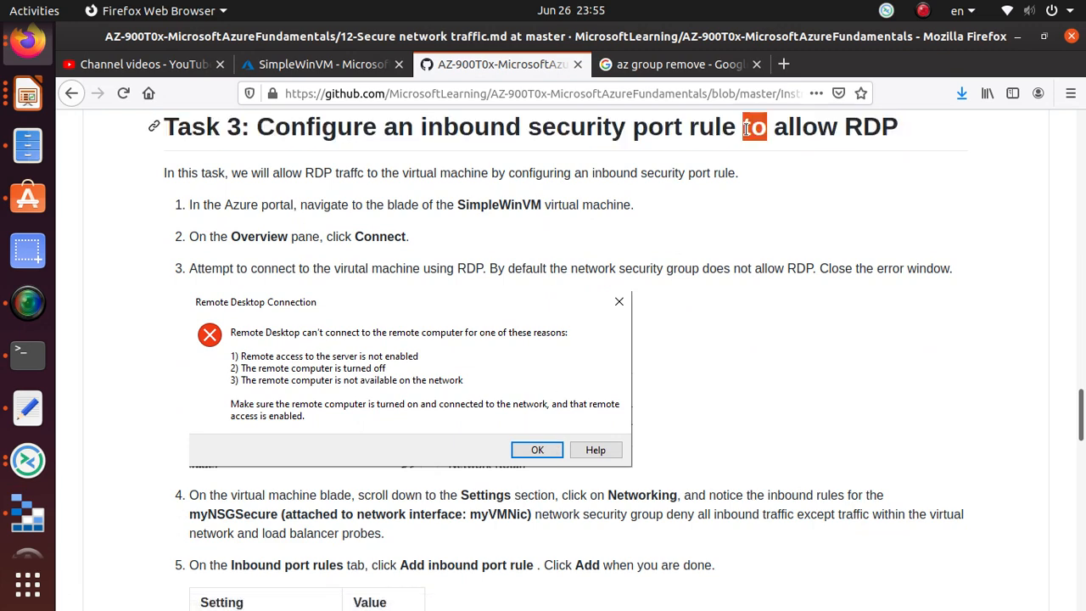
triple_click(746, 127)
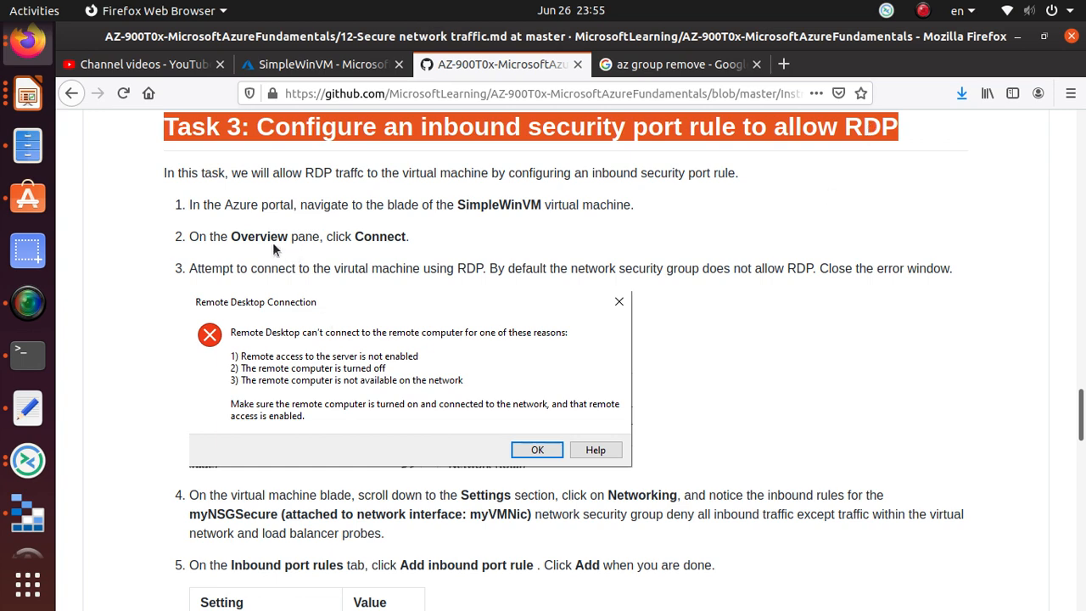
scroll(368, 236, "down", 2)
scroll(457, 205, "up", 2)
triple_click(381, 237)
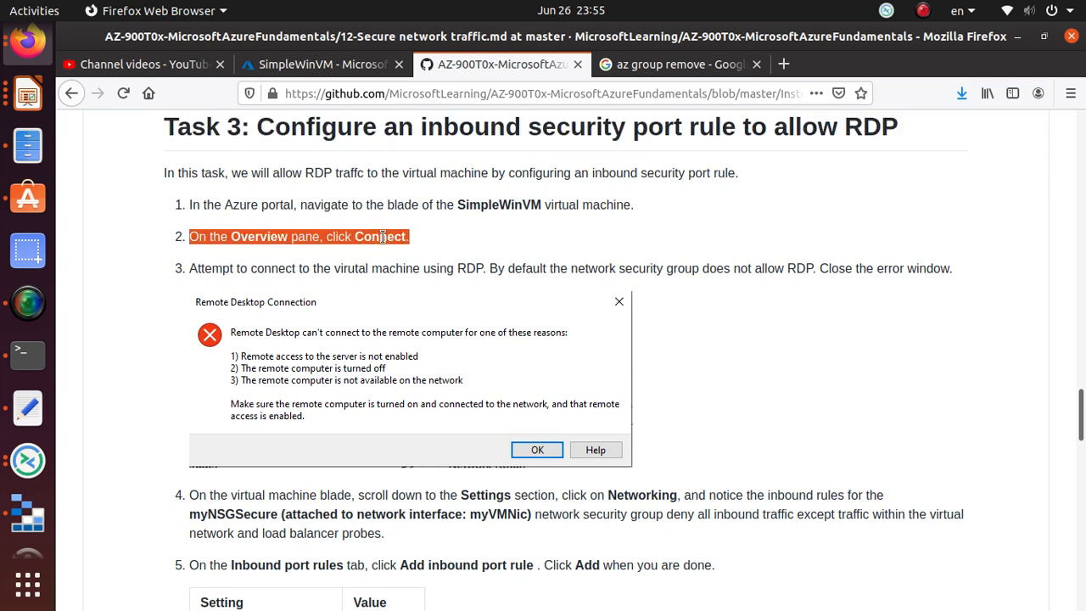
scroll(381, 237, "down", 3)
scroll(416, 440, "down", 3)
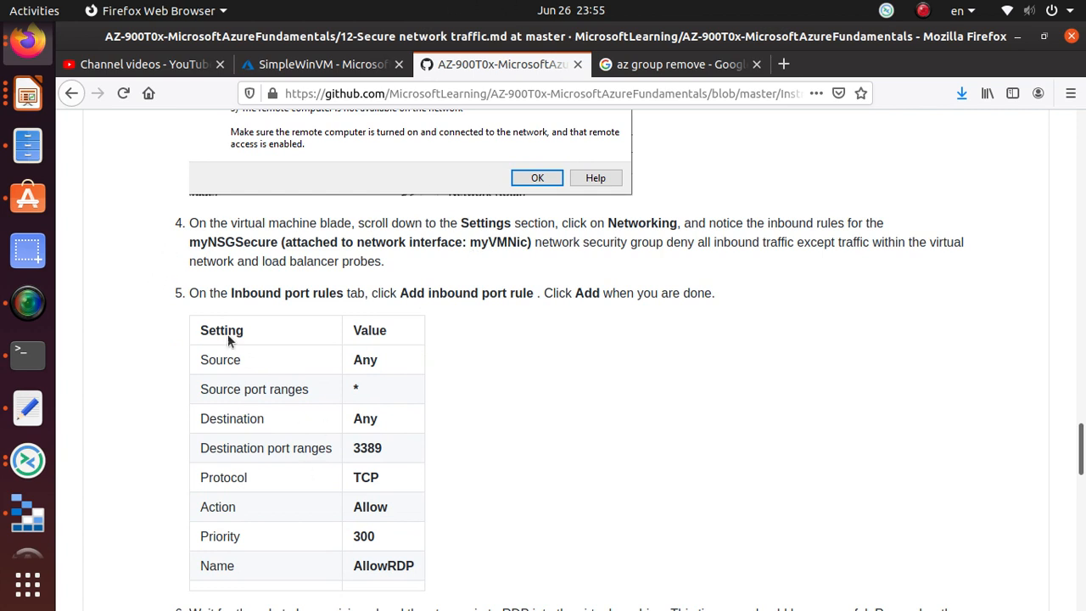
triple_click(287, 293)
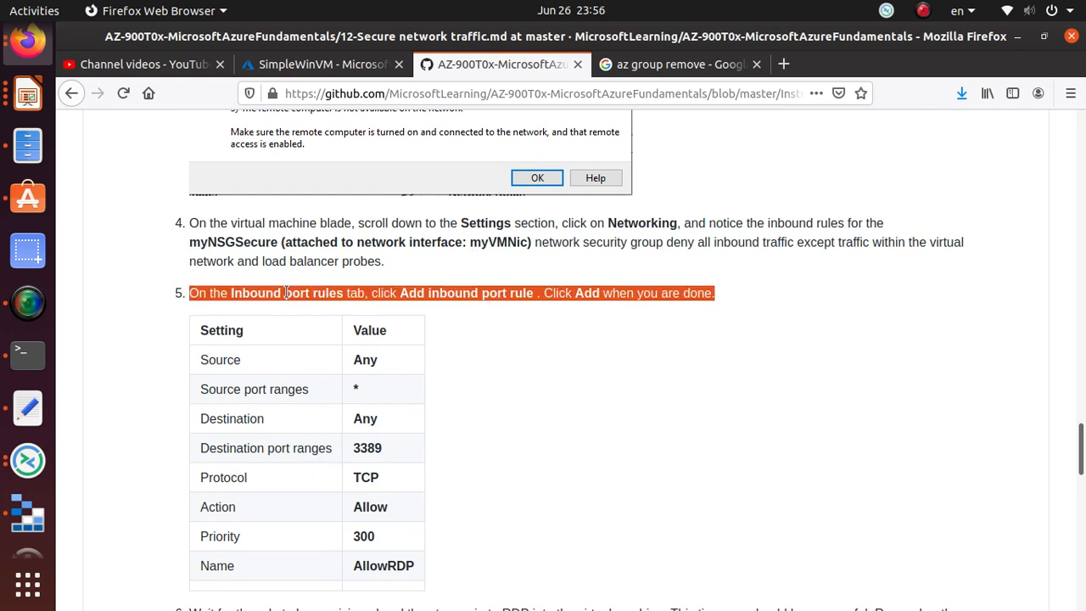
scroll(541, 426, "down", 1)
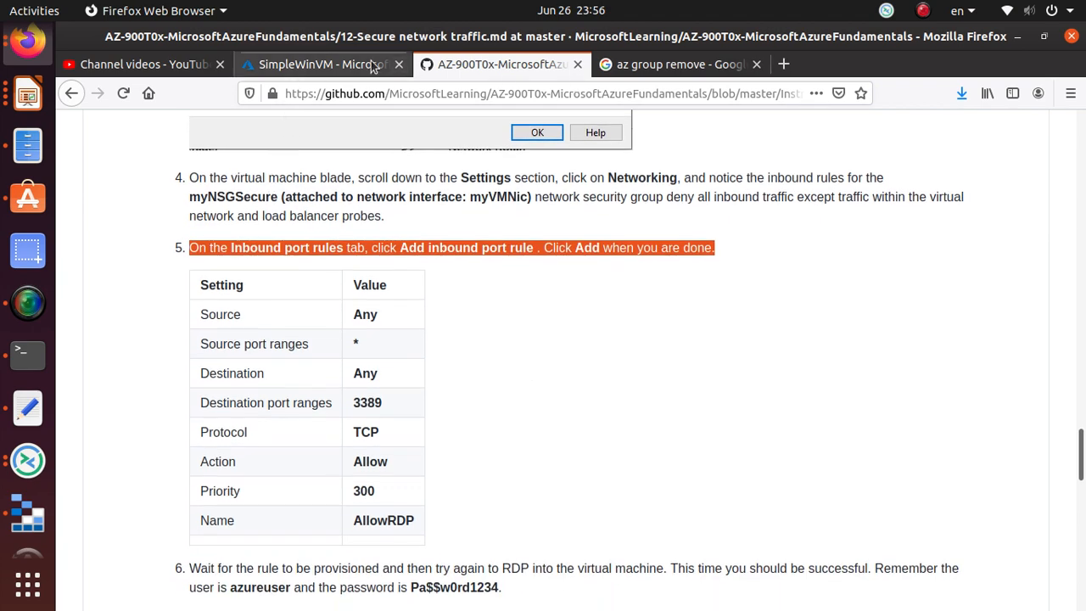
- On SimpleWinVM's Networking page, open the myNSGSecure network security group
left_click(356, 67)
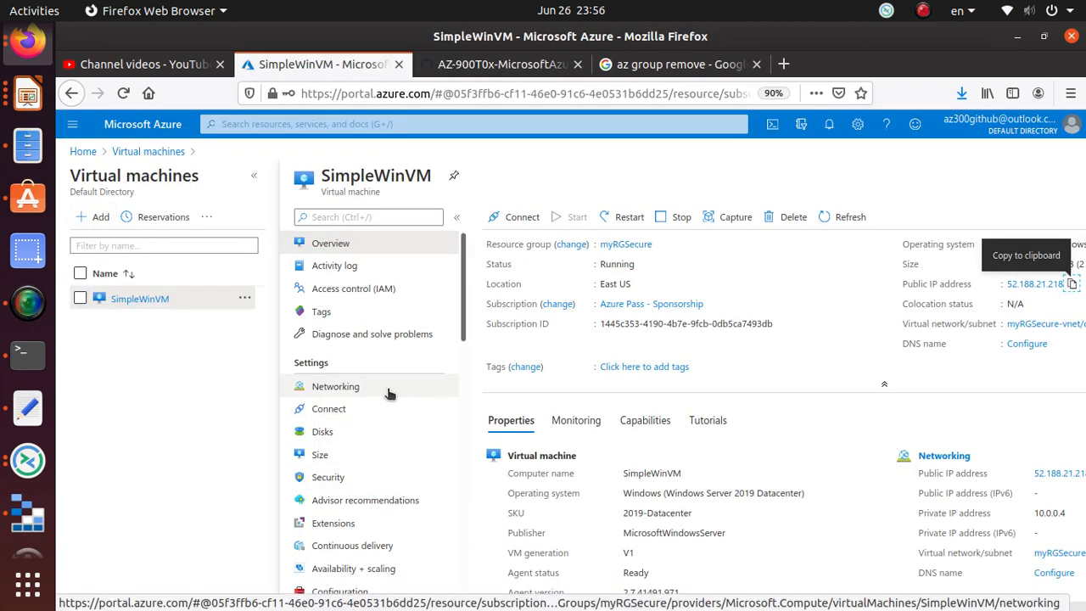
left_click(356, 388)
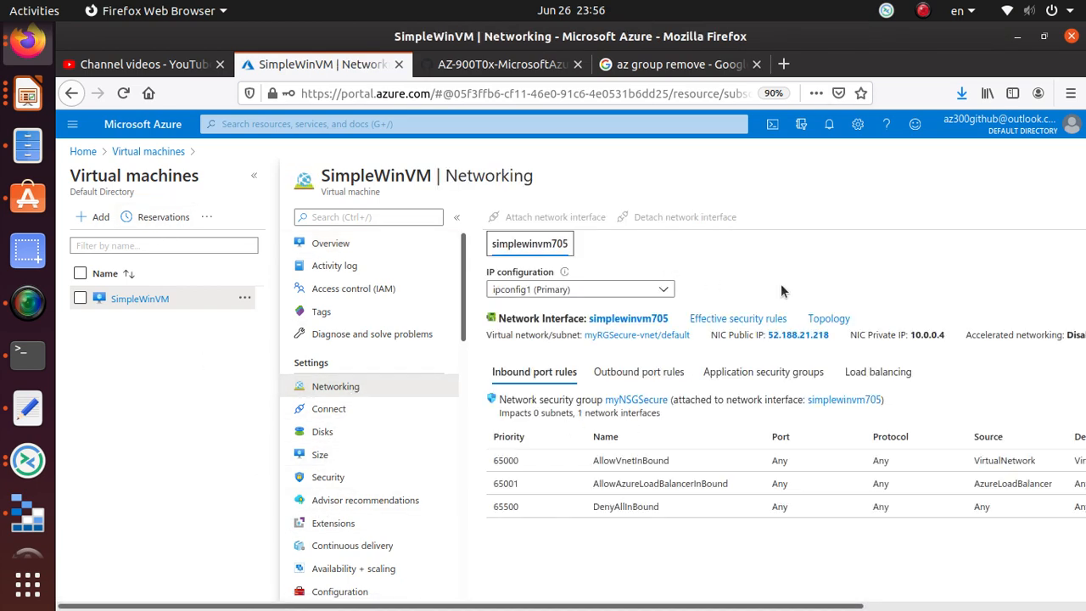
left_click(644, 401)
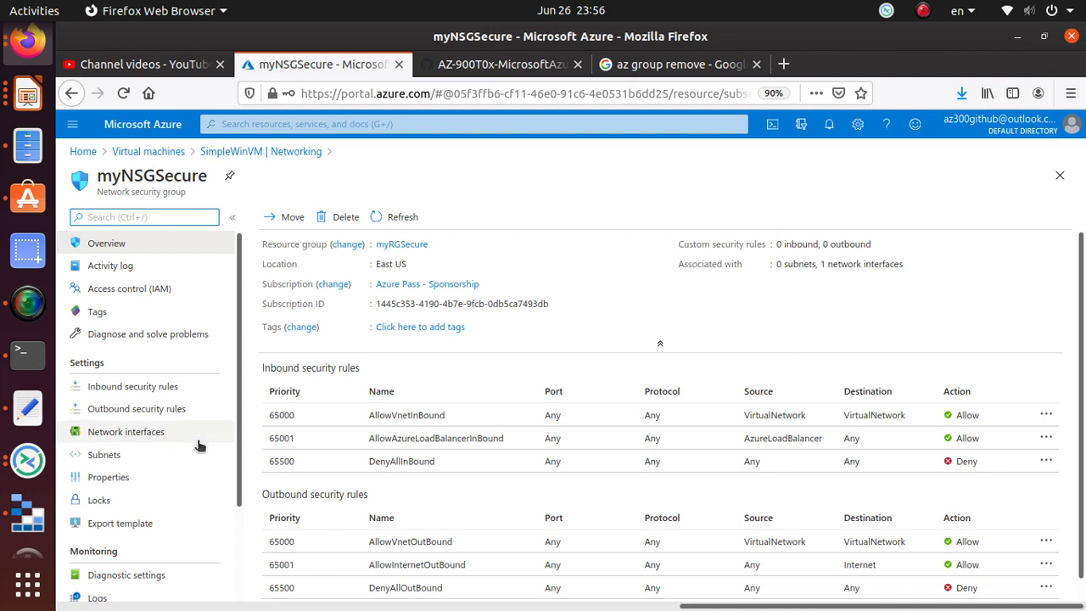
- Show myNSGSecure's inbound rules and begin adding a new inbound security rule
left_click(145, 386)
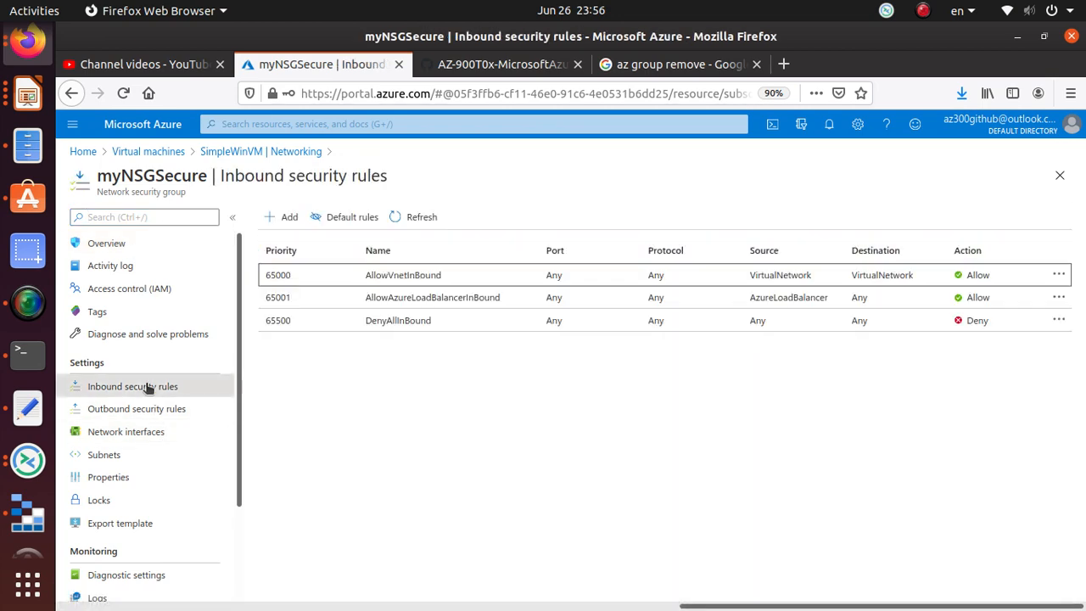
left_click(286, 216)
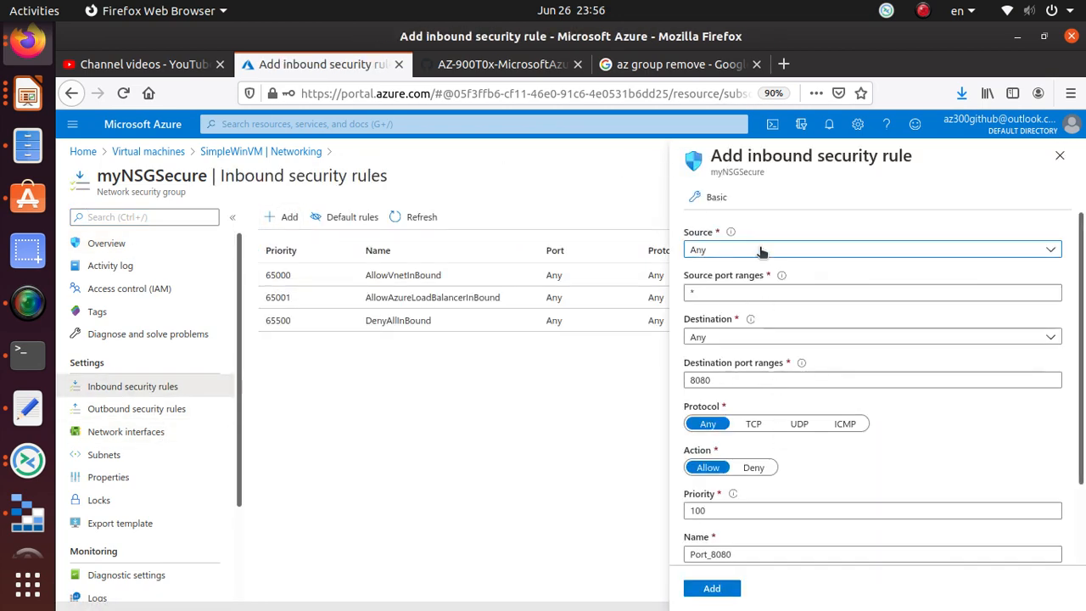
left_click(731, 337)
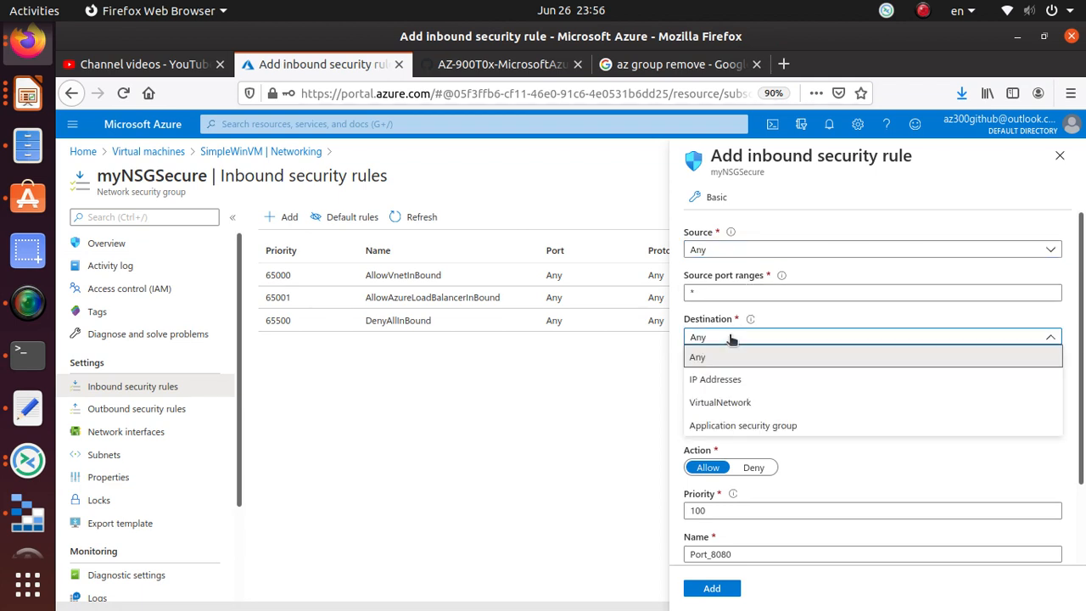
left_click(721, 379)
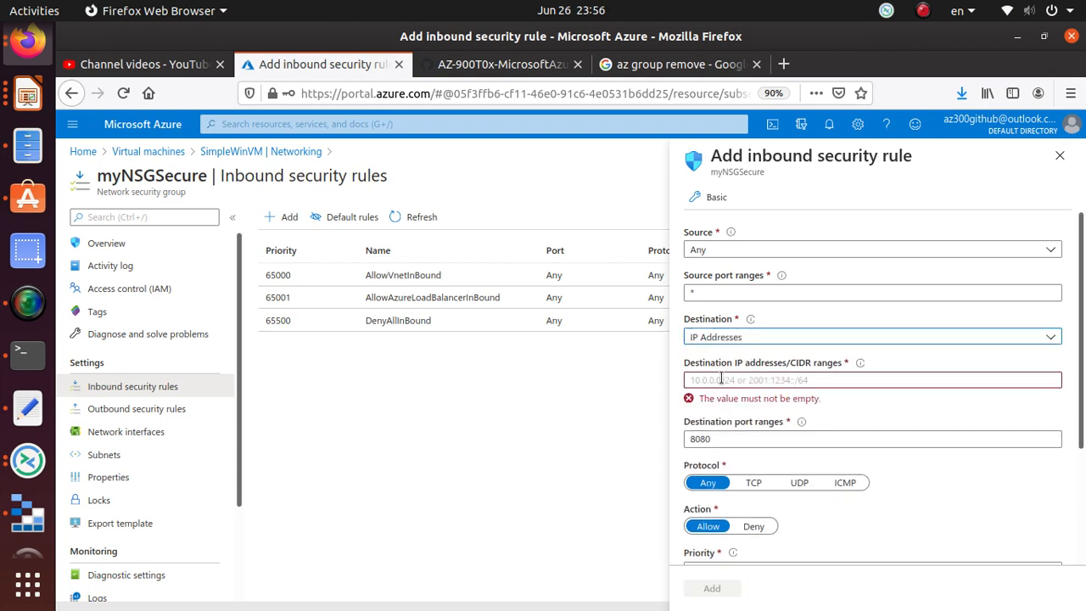
left_click(720, 379)
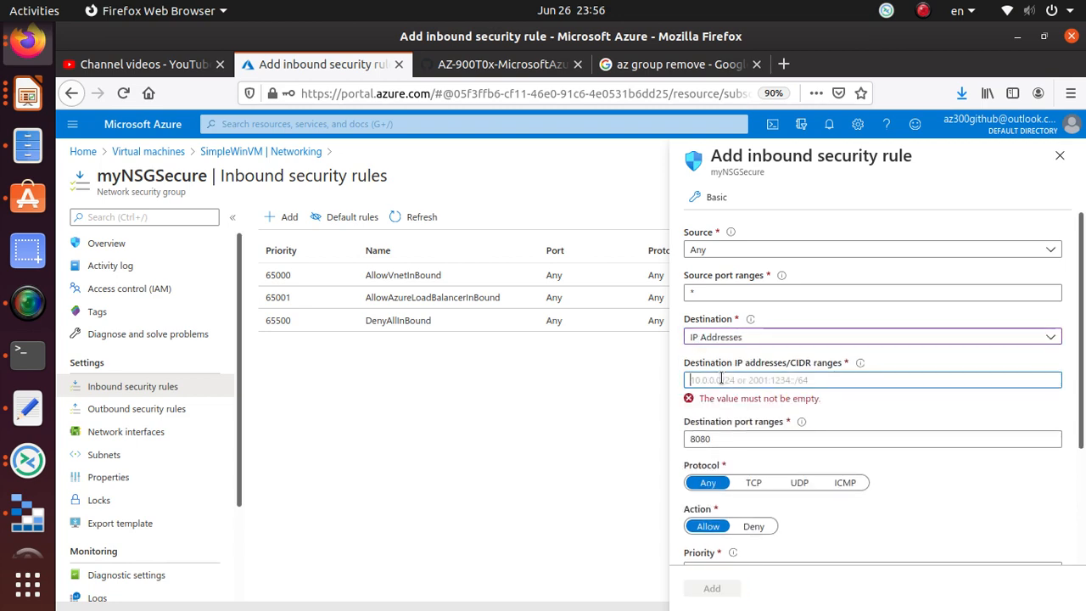
- Check the lab table's Destination value, then set the rule's destination to Any
left_click(500, 66)
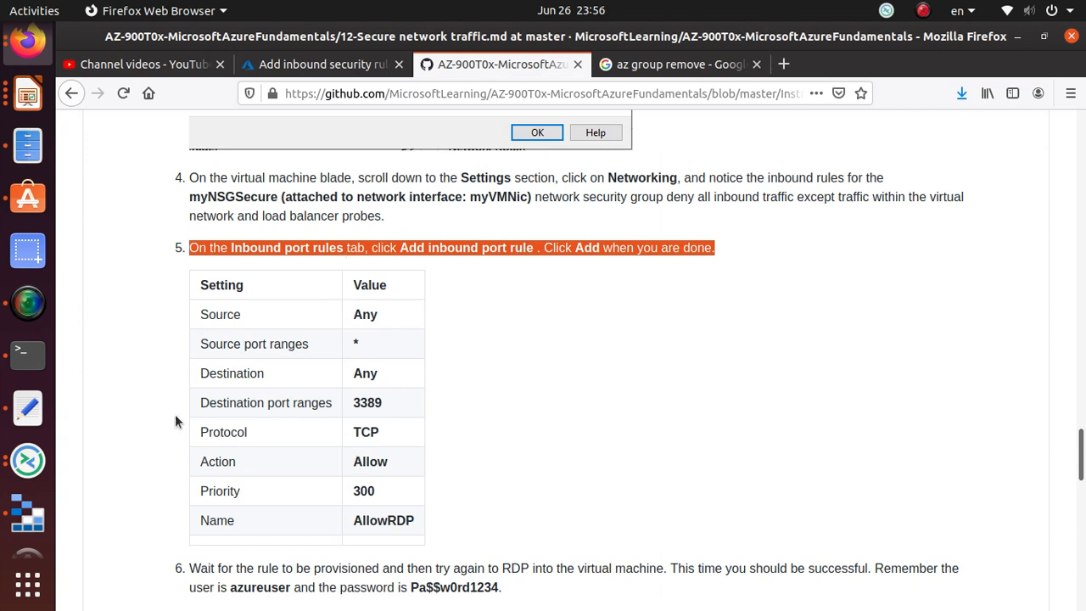
left_click(379, 377)
left_click_drag(379, 377, 347, 380)
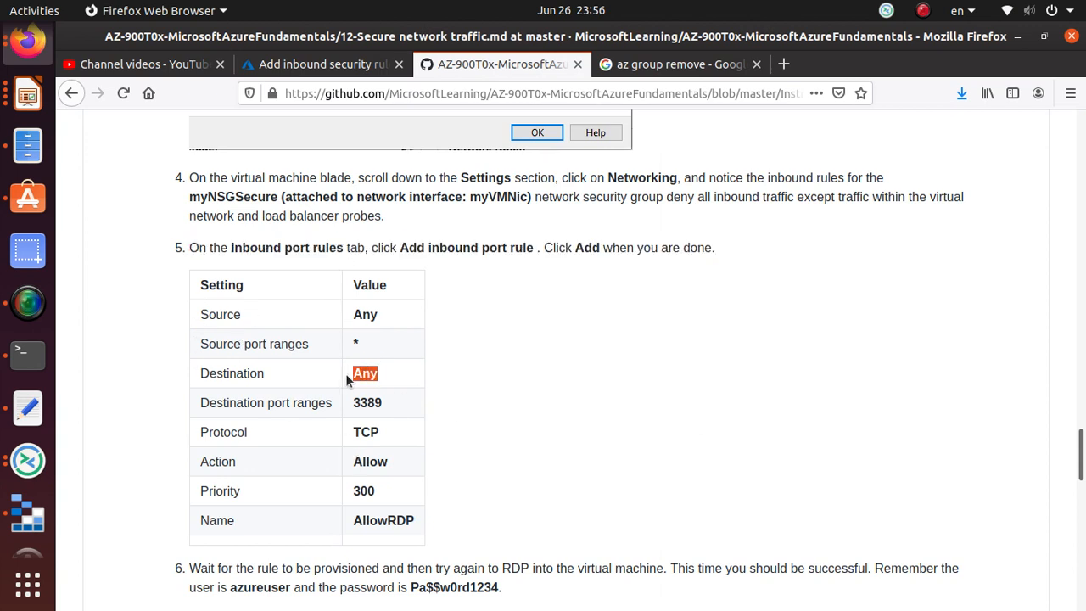
left_click(280, 63)
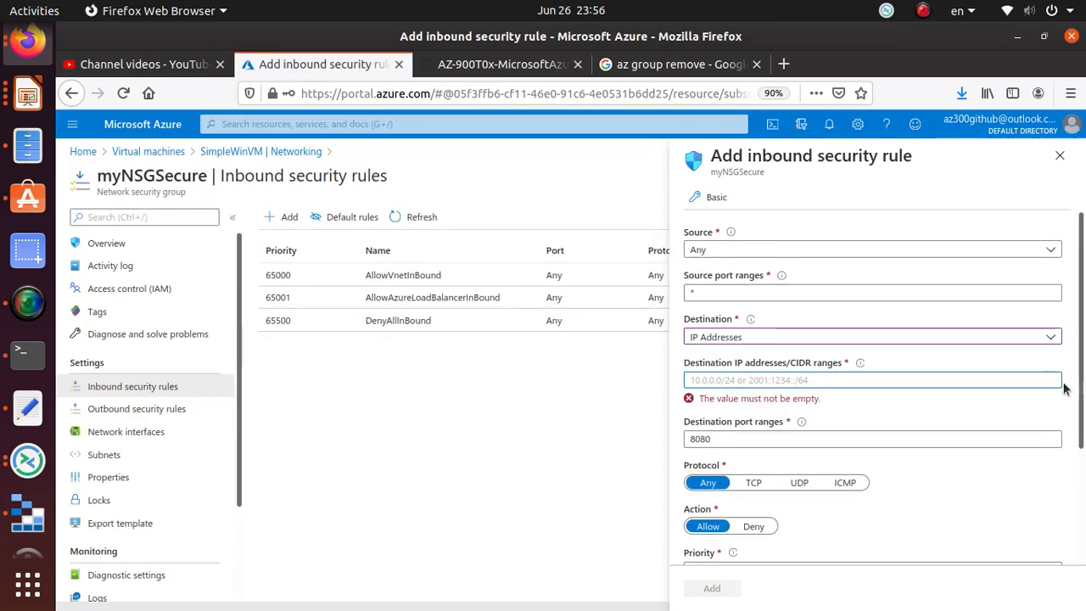
left_click(781, 379)
type("Any")
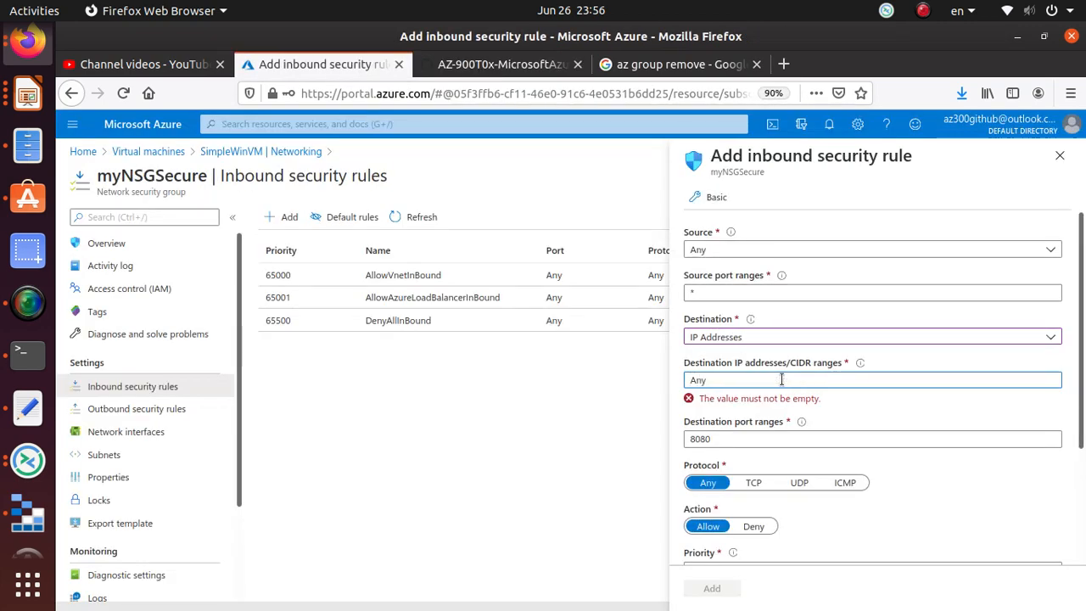
key("Tab")
left_click(775, 379)
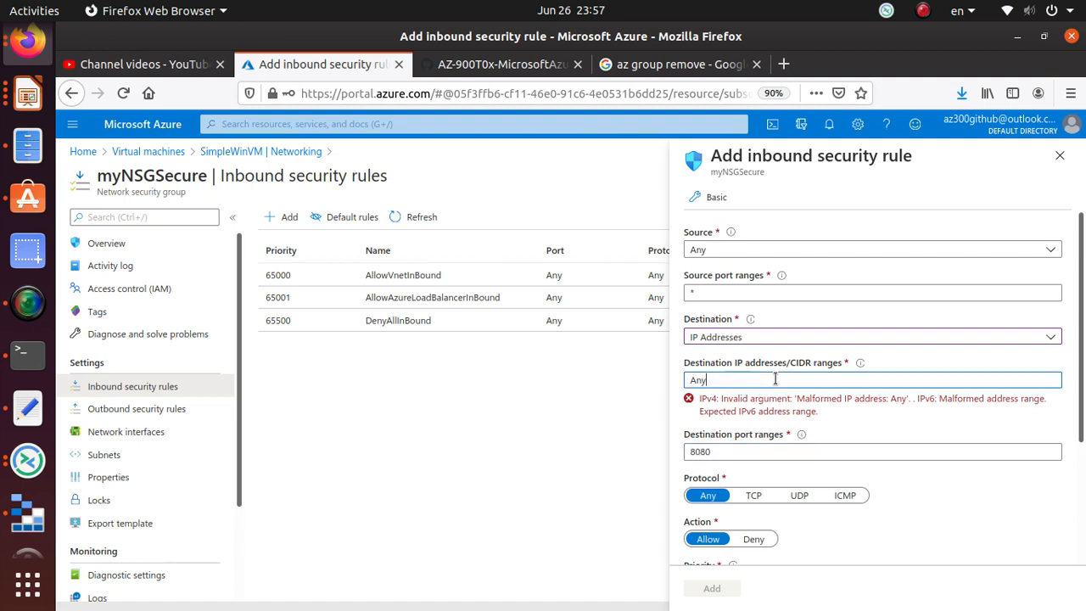
key("Tab")
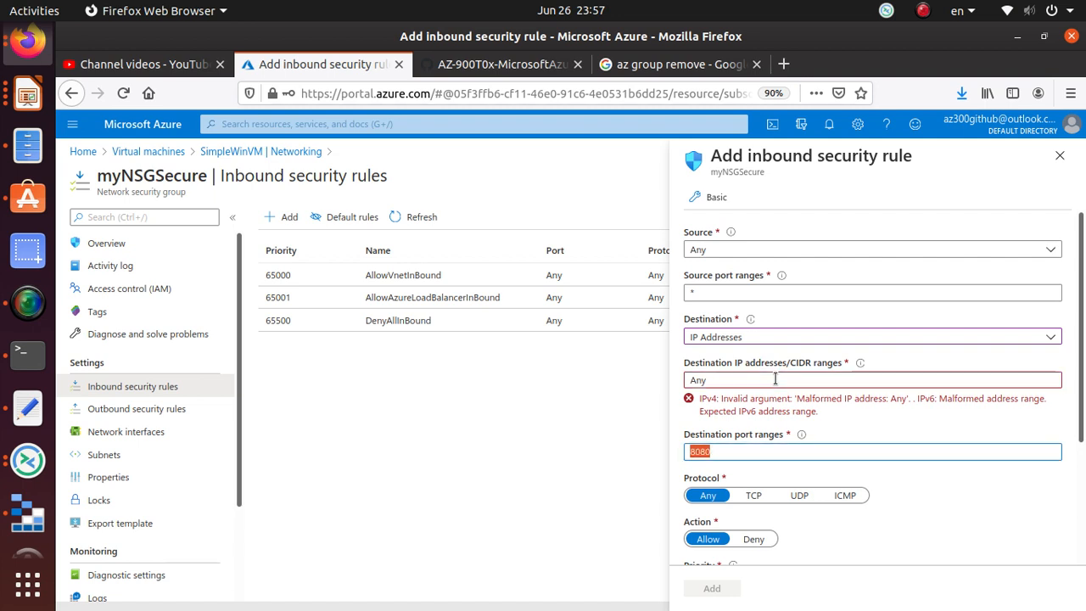
left_click(776, 342)
left_click(756, 356)
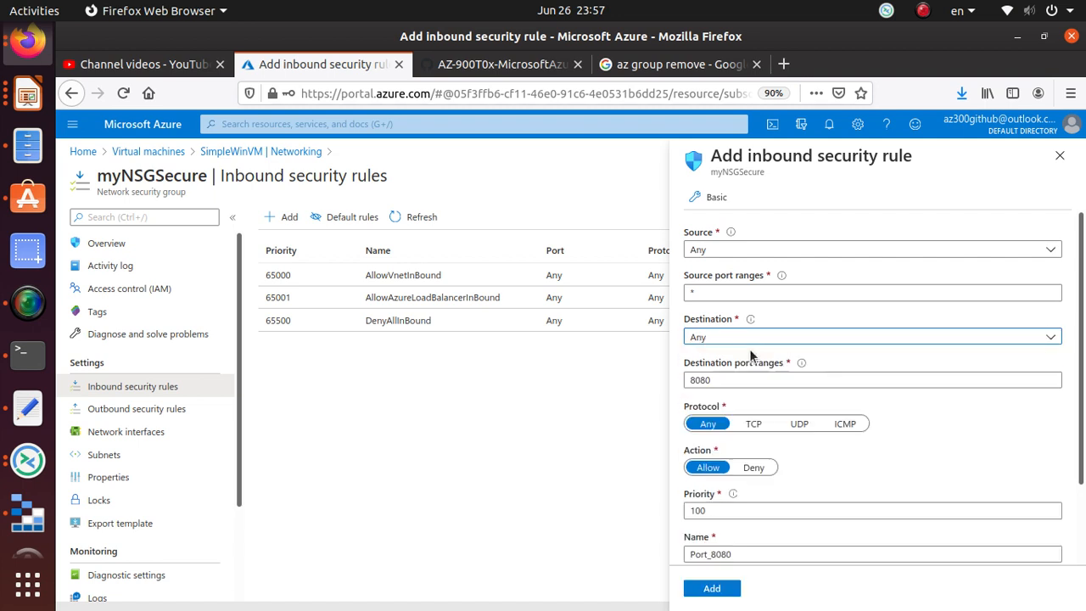
- Change the destination port range from 8080 to 3389 and set protocol to TCP
left_click_drag(729, 379, 645, 382)
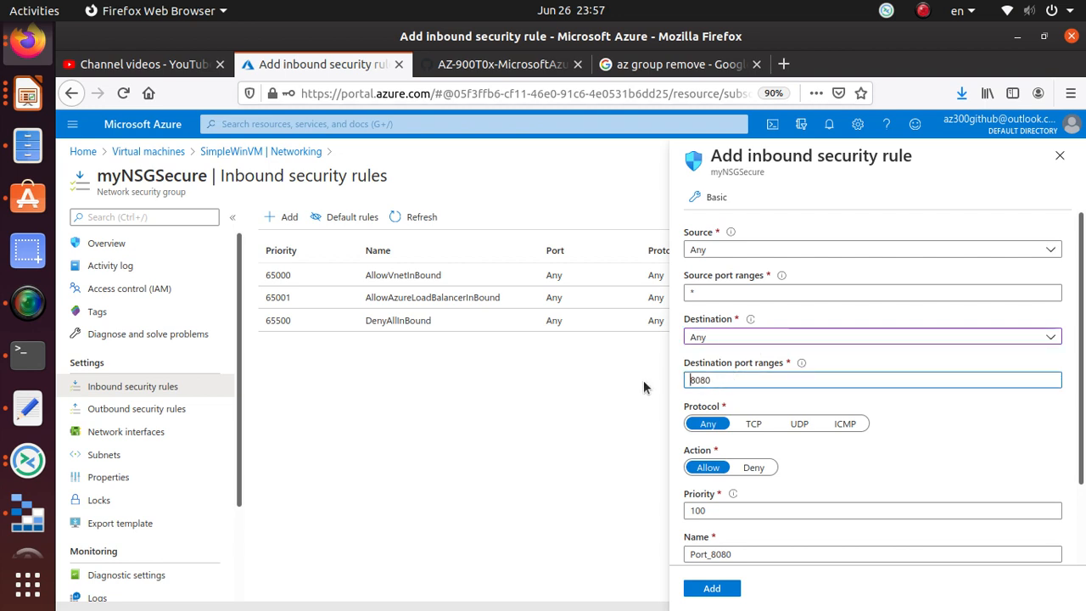
left_click_drag(714, 379, 678, 379)
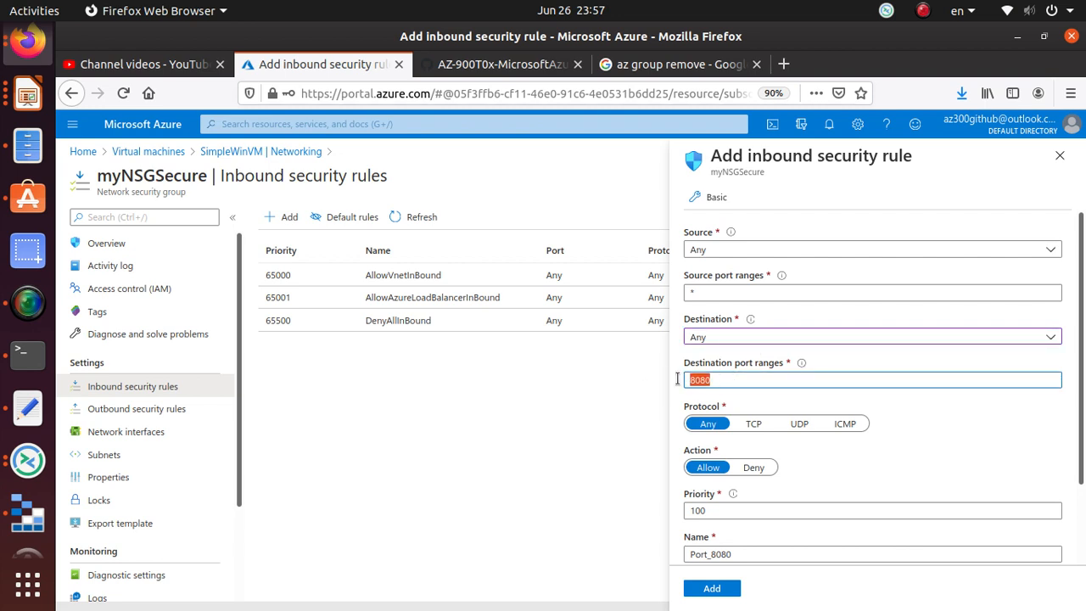
type("3389")
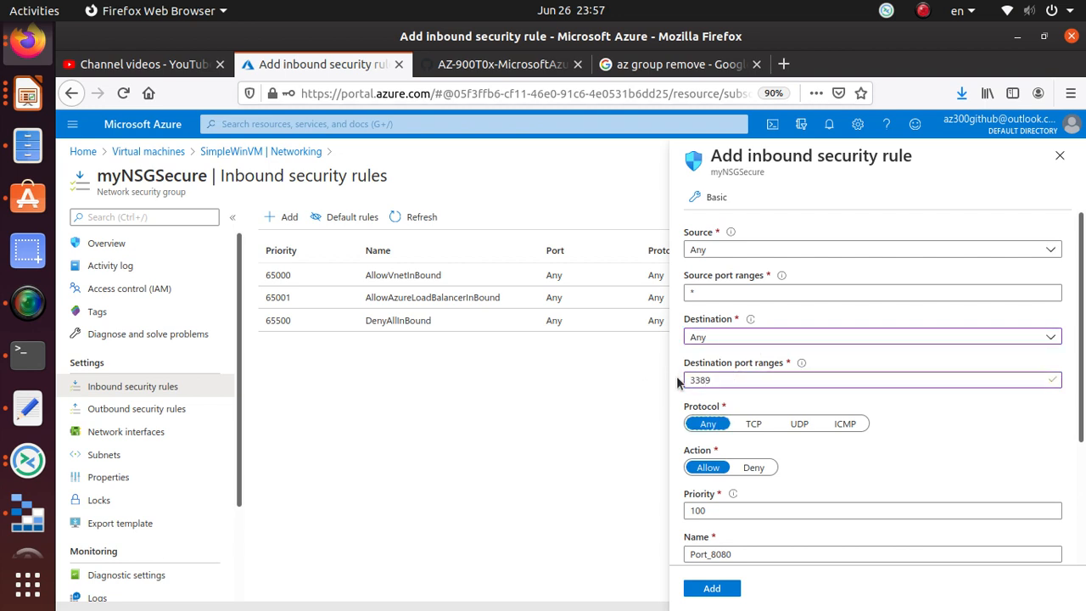
left_click(752, 424)
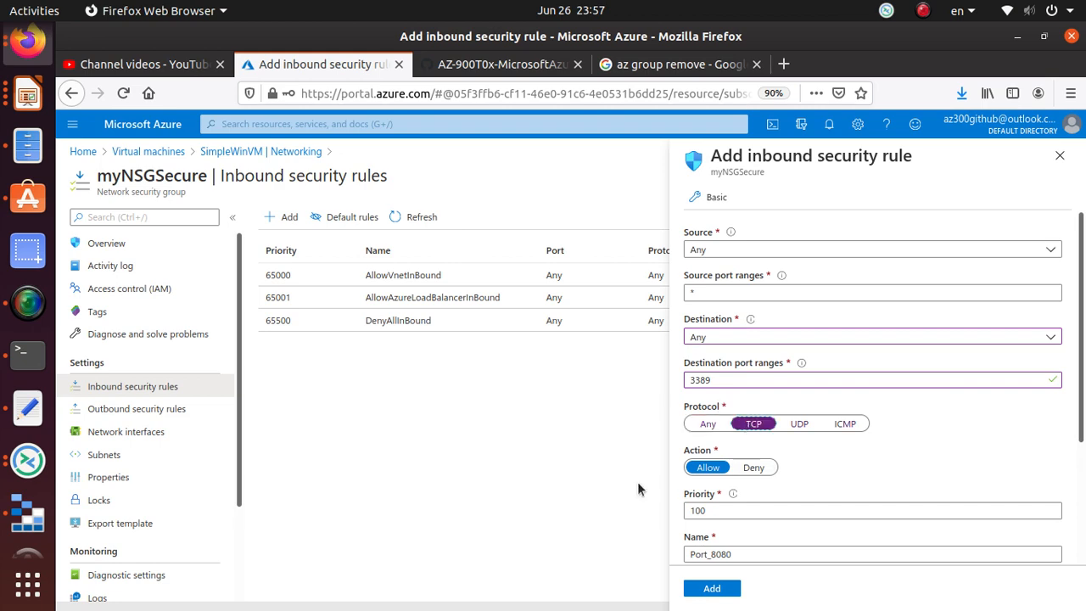
- Copy the name AllowRDP from the lab instructions and set priority to 300
left_click(499, 64)
left_click(390, 472)
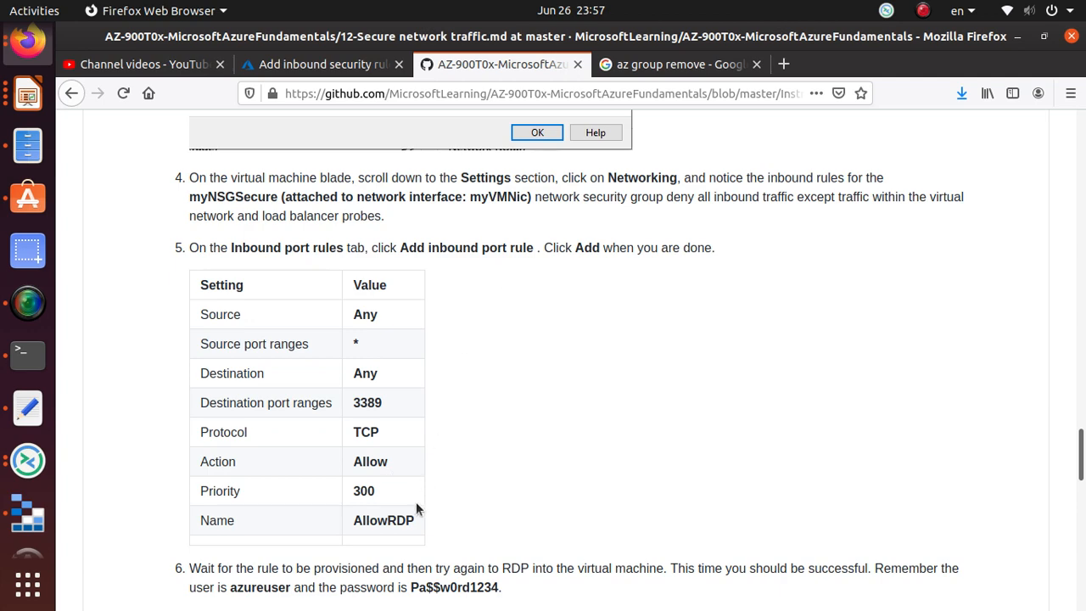
double_click(390, 520)
right_click(387, 520)
left_click(449, 405)
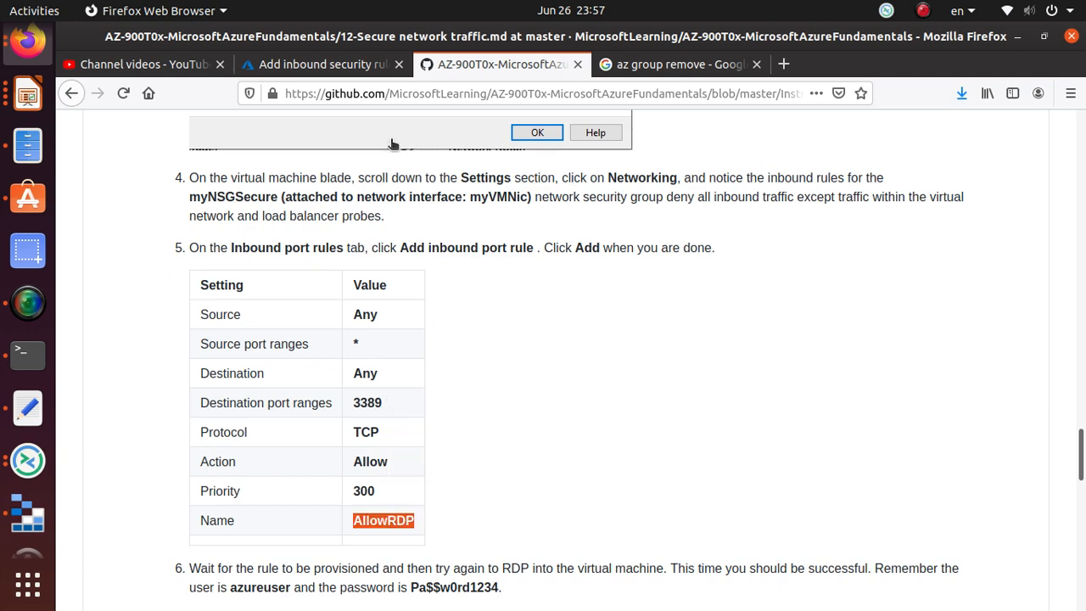
left_click(317, 66)
left_click_drag(715, 511, 647, 511)
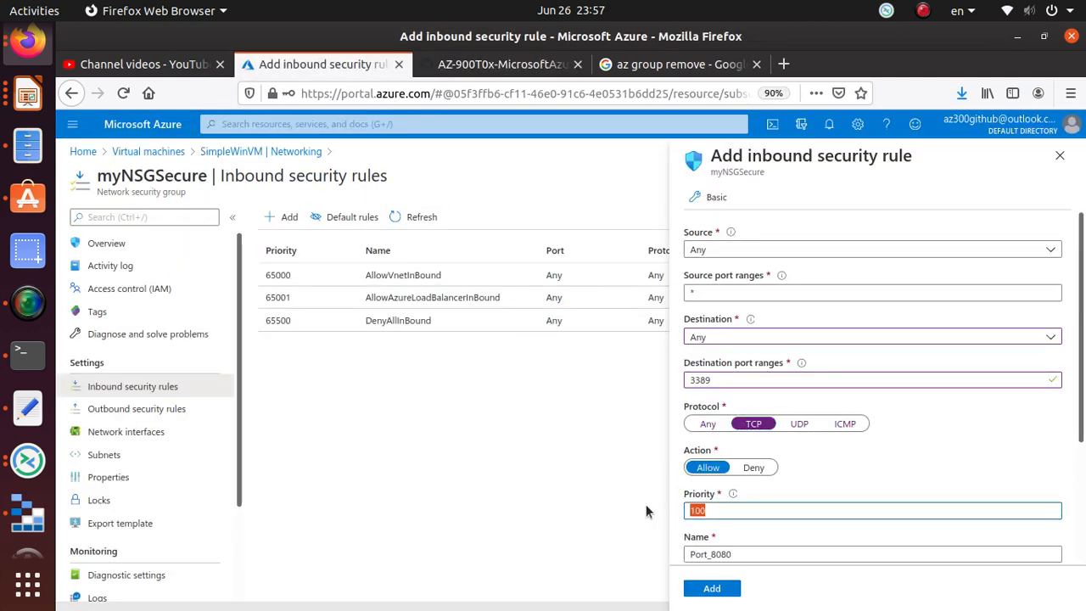
type("3")
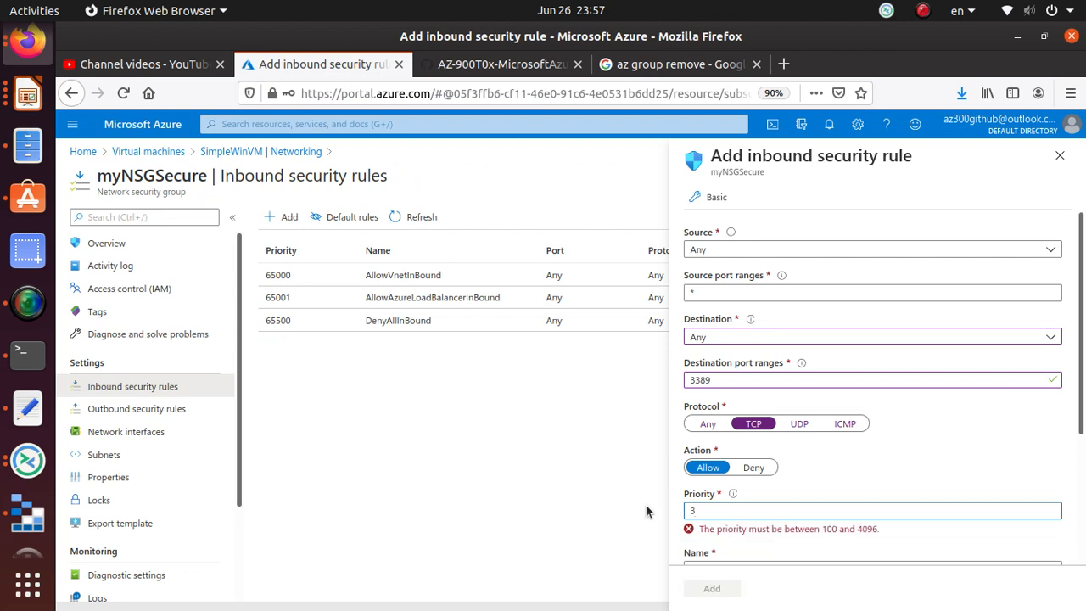
type("00")
- Replace the rule name Port_8080 with AllowRDP
scroll(763, 480, "down", 1)
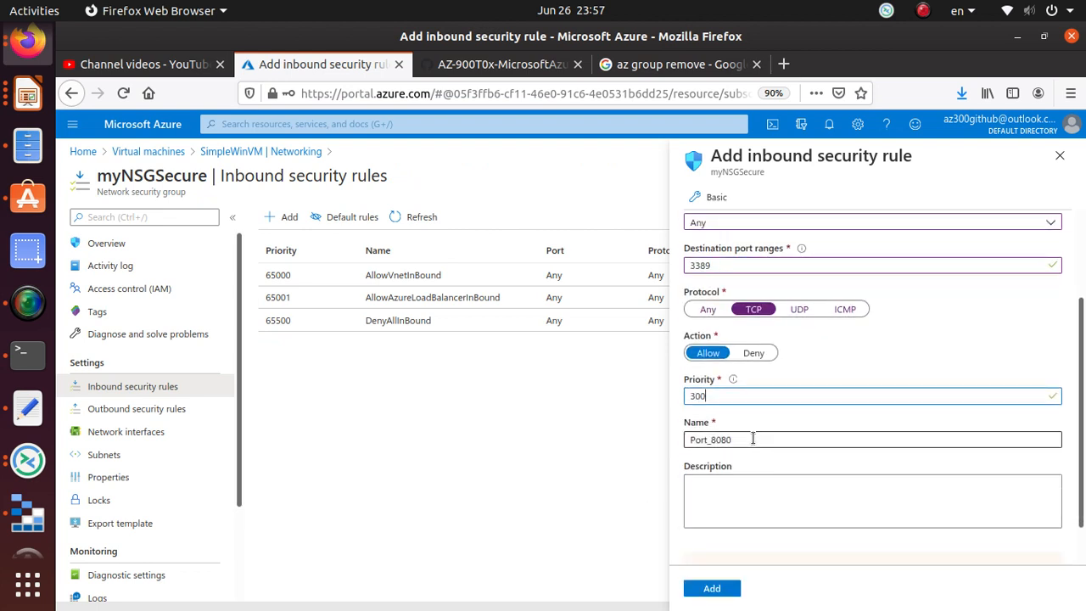
left_click_drag(753, 438, 629, 438)
type("AllowRDP")
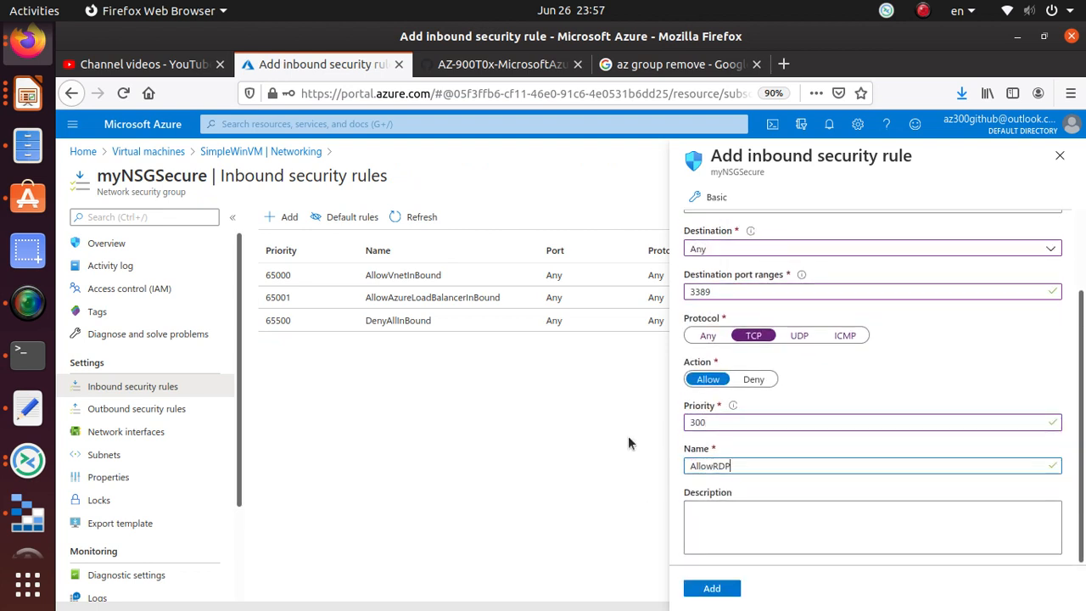
scroll(885, 394, "up", 2)
scroll(884, 394, "down", 2)
scroll(785, 382, "up", 2)
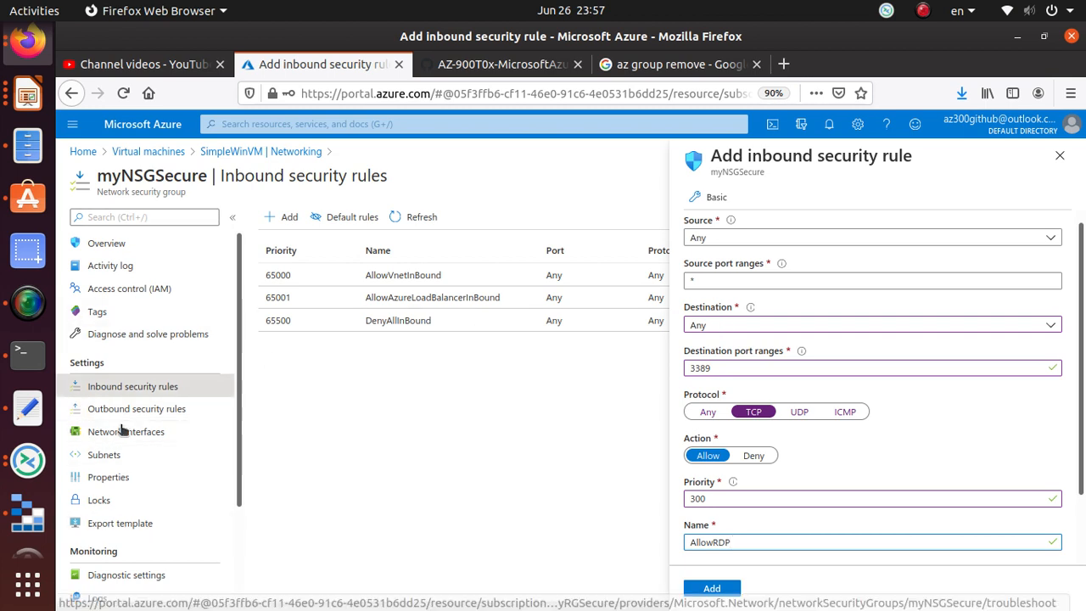
- Add the AllowRDP rule to myNSGSecure and dismiss Remmina's failed connection message
left_click(731, 595)
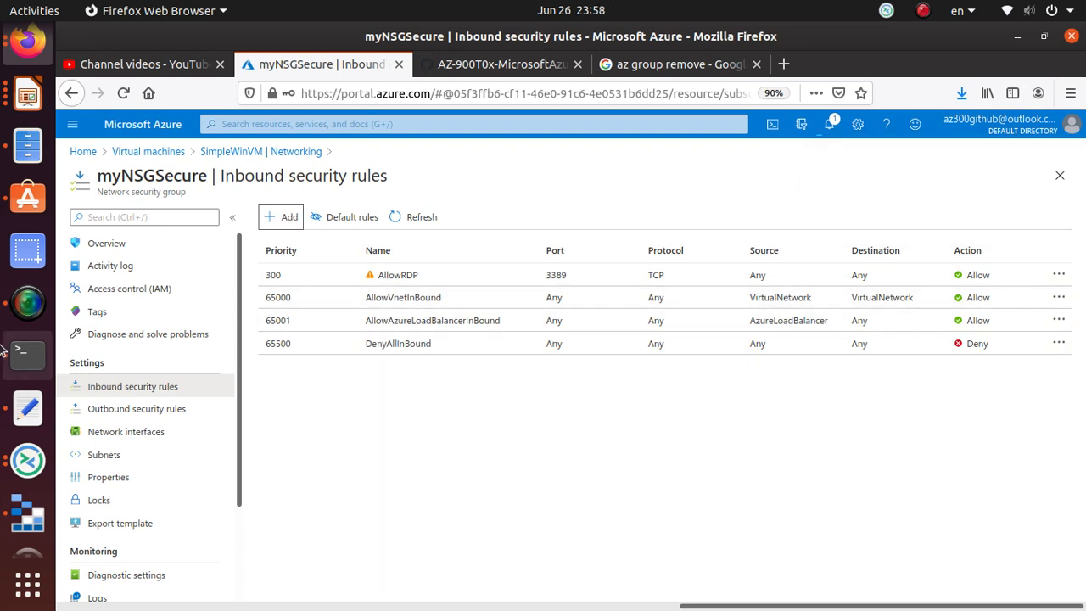
left_click(28, 427)
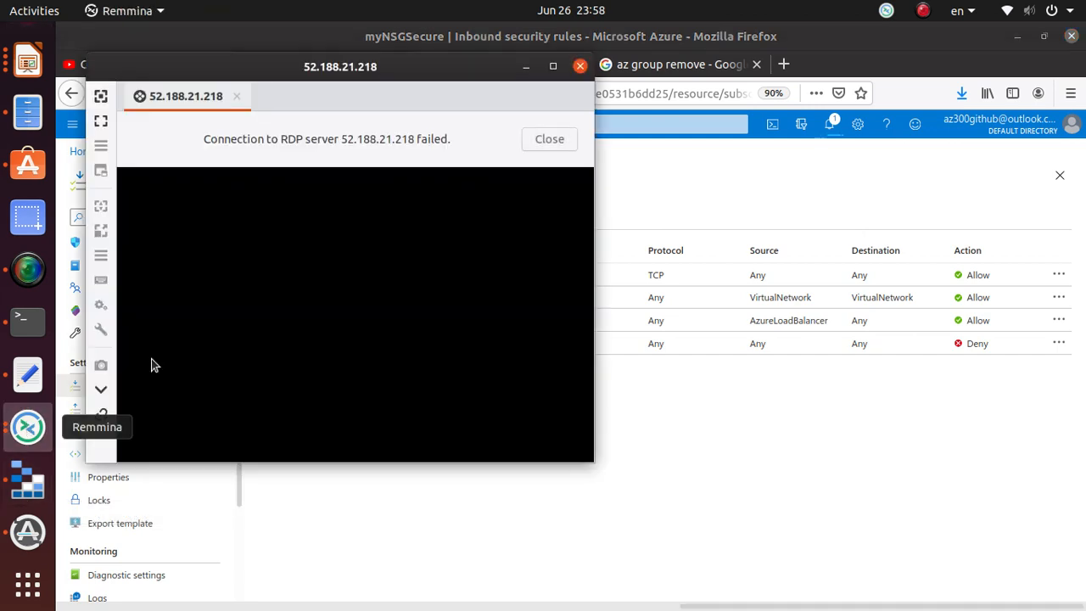
left_click(555, 146)
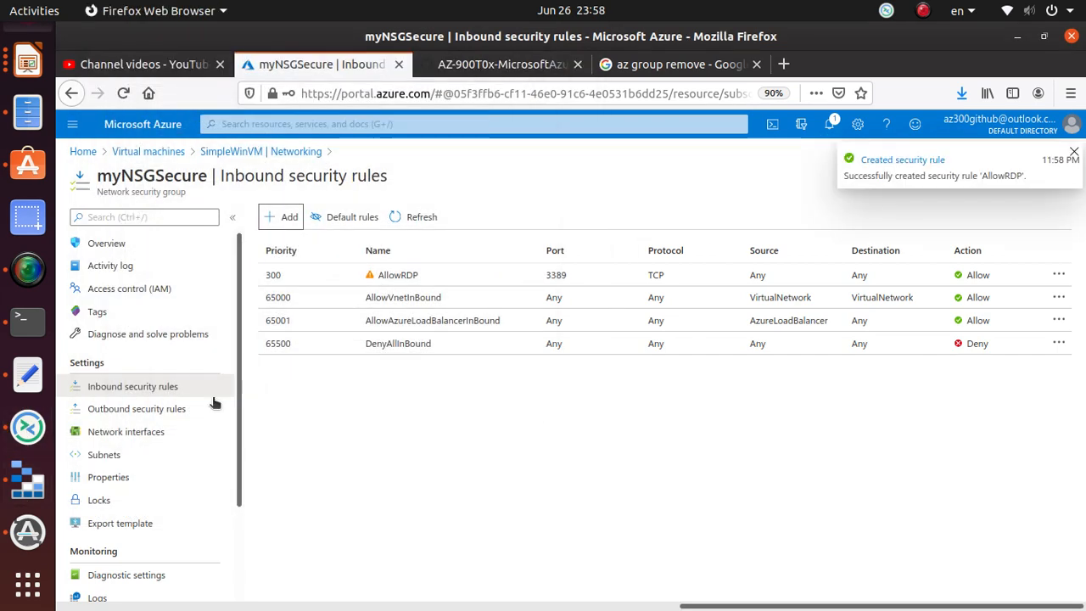
- Relaunch the RDP connection to 52.188.21.218 from Remmina, then return to the Azure rules page
left_click(28, 427)
key("ctrl+c")
left_click(745, 279)
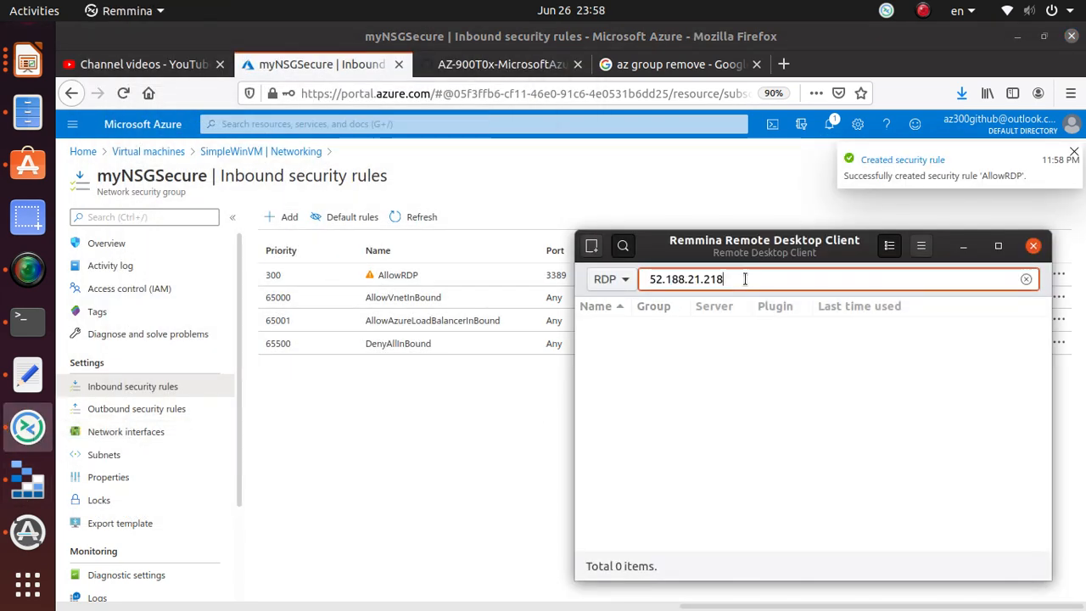
key("Return")
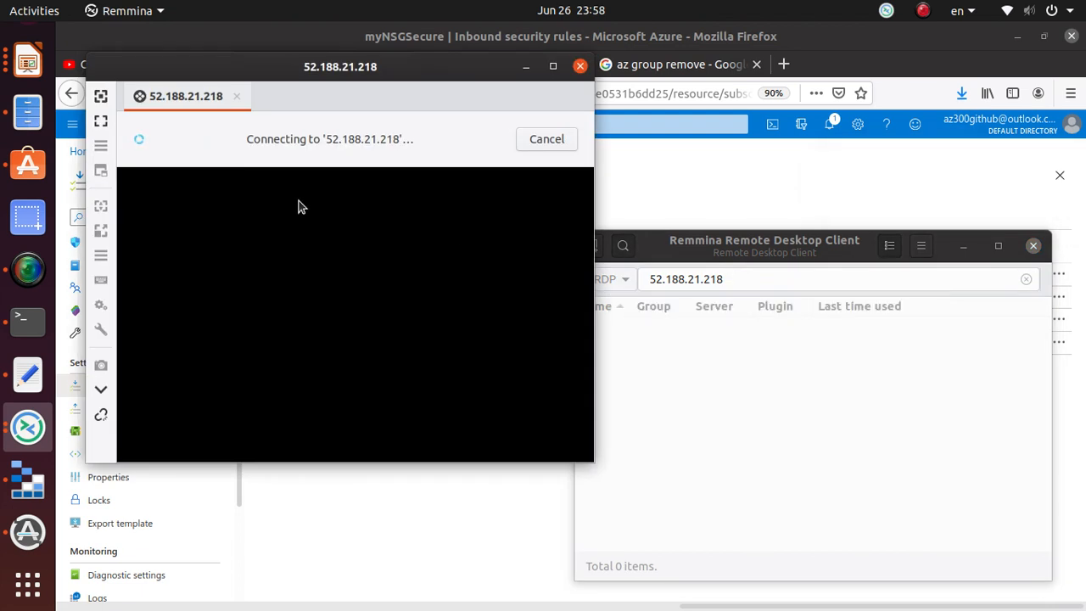
left_click(907, 187)
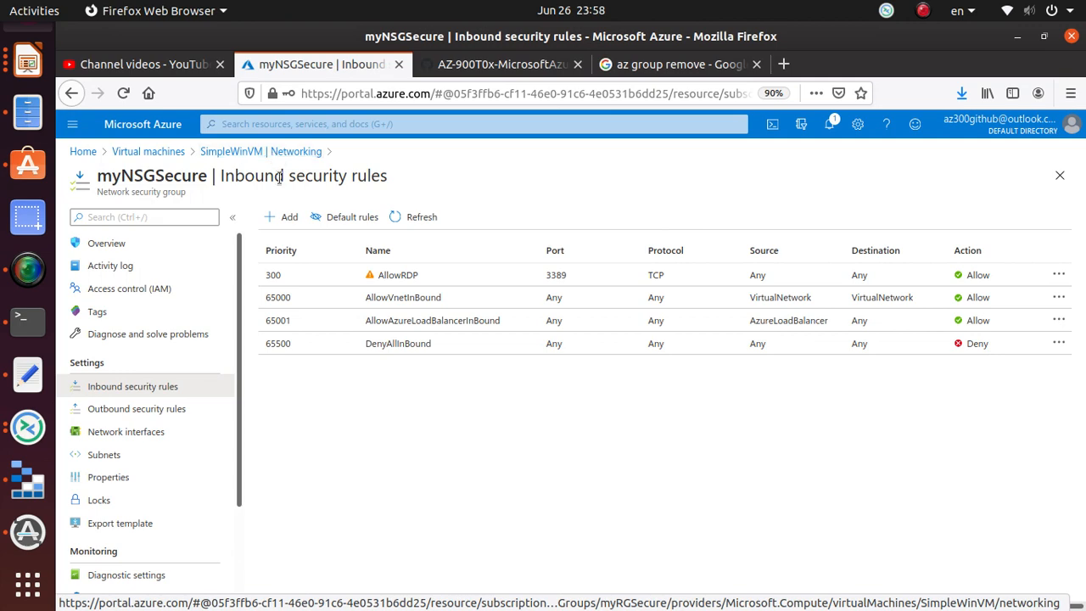
- Open SimpleWinVM's Overview to confirm its public IP 52.188.21.218
left_click(226, 151)
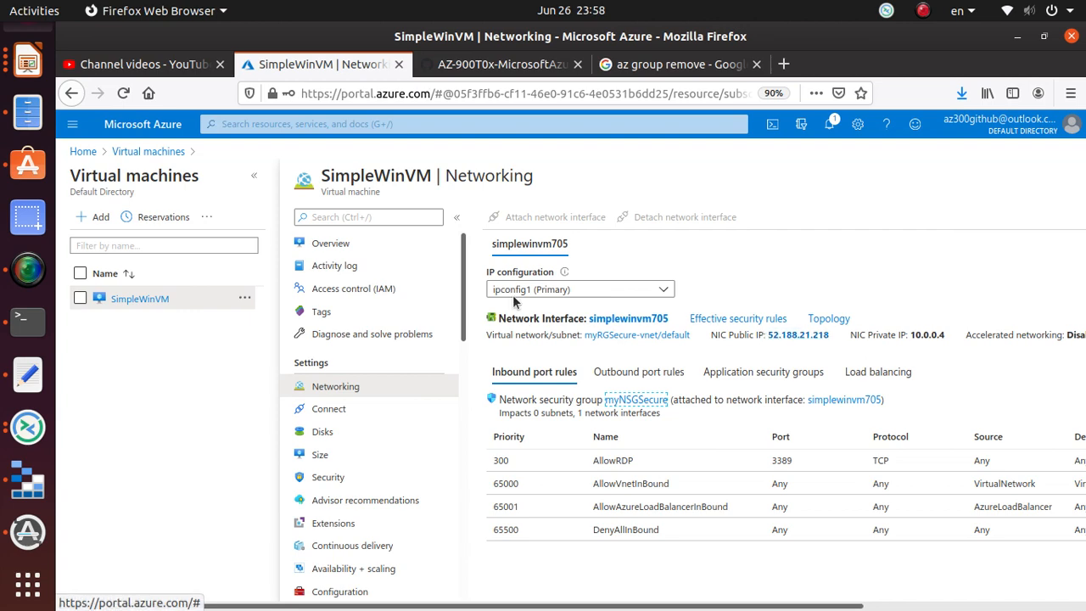
left_click(145, 304)
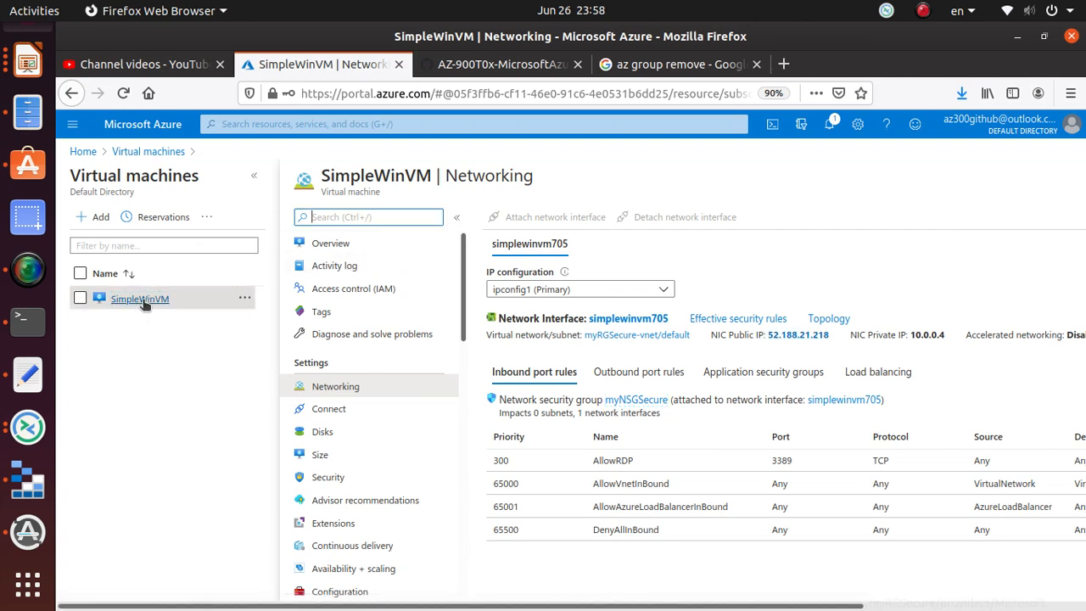
left_click(297, 245)
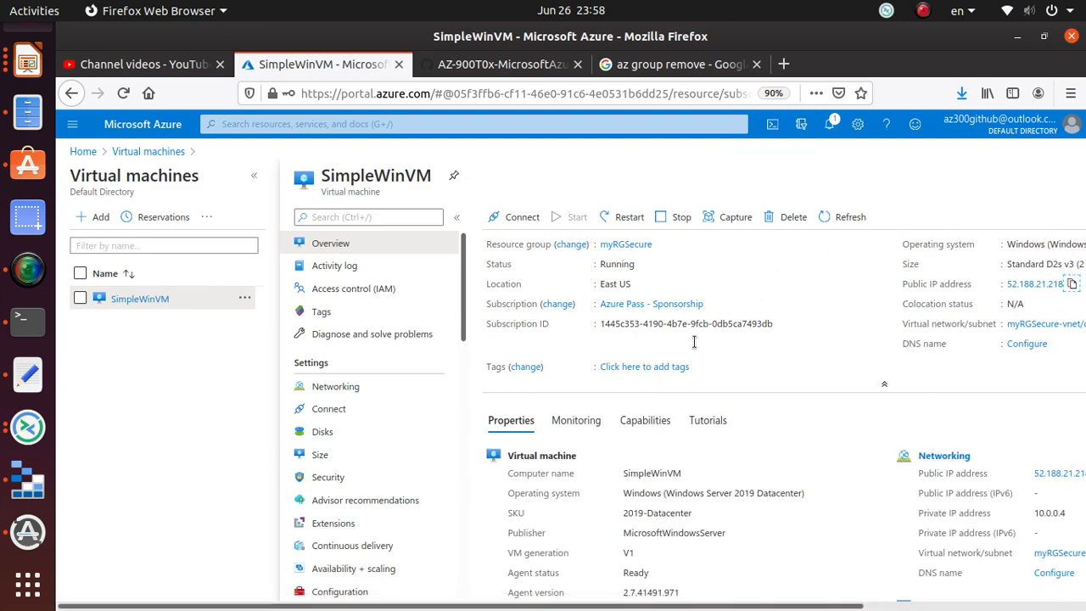
- Dismiss failed attempts and retry RDP to 52.188.21.218 until the credentials prompt appears
key("alt+Tab")
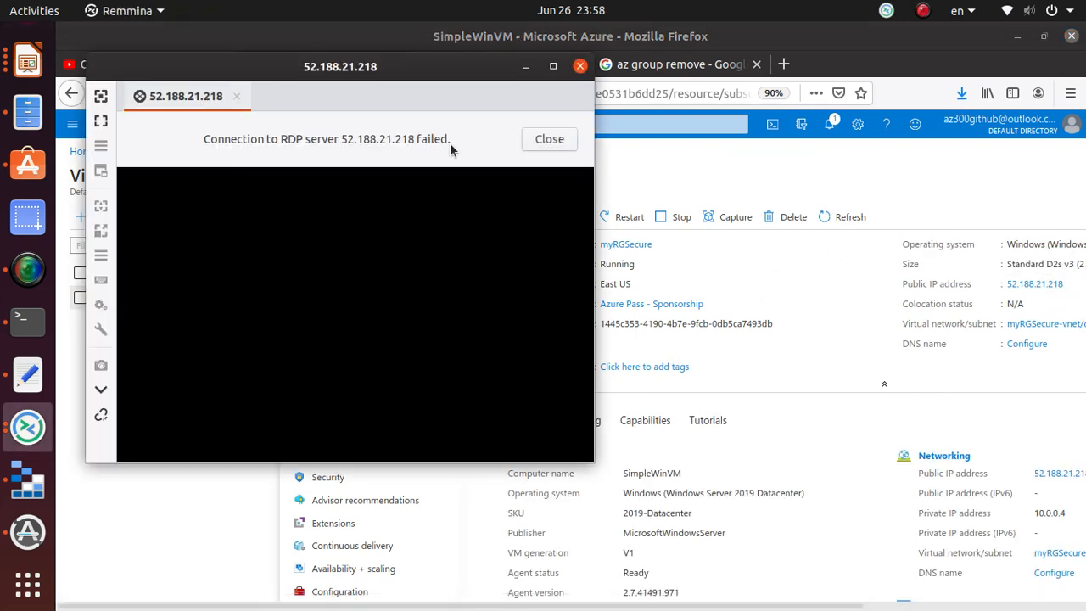
left_click(549, 142)
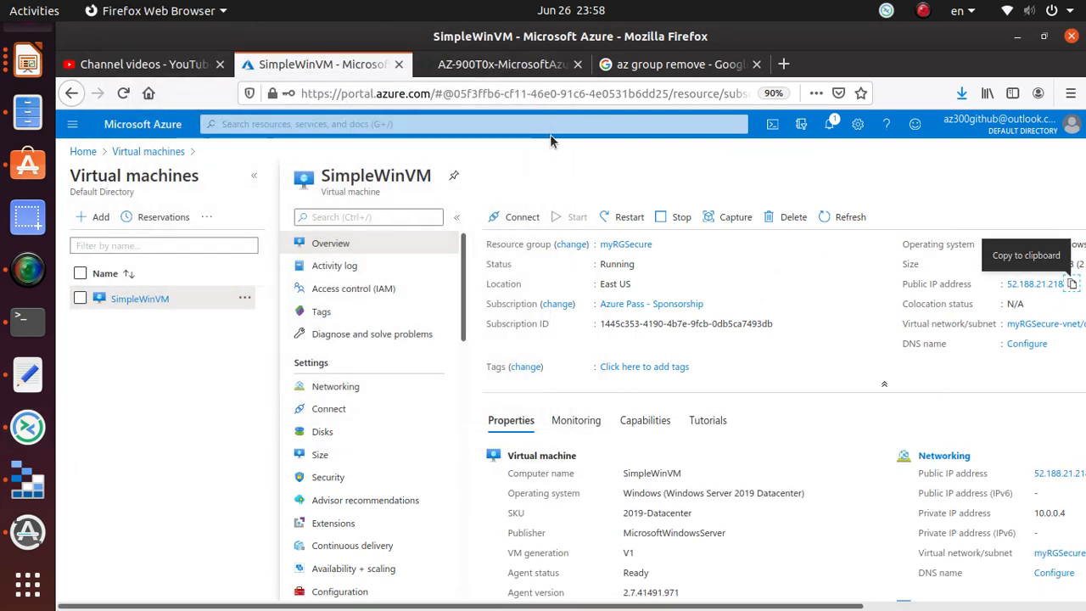
left_click(28, 427)
double_click(756, 277)
left_click_drag(756, 278, 572, 277)
key("ctrl+v")
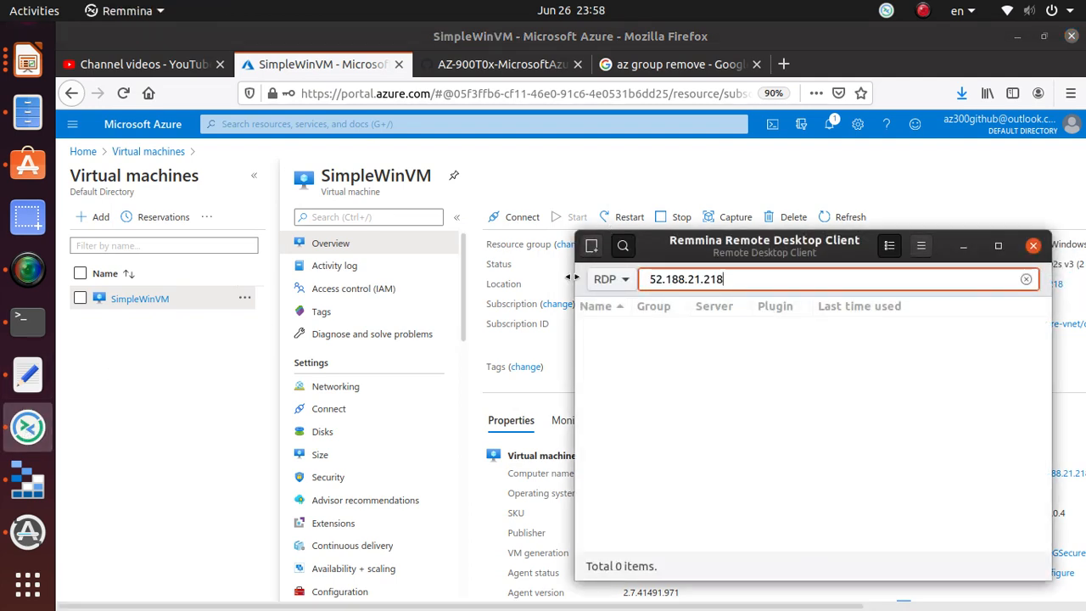
key("Return")
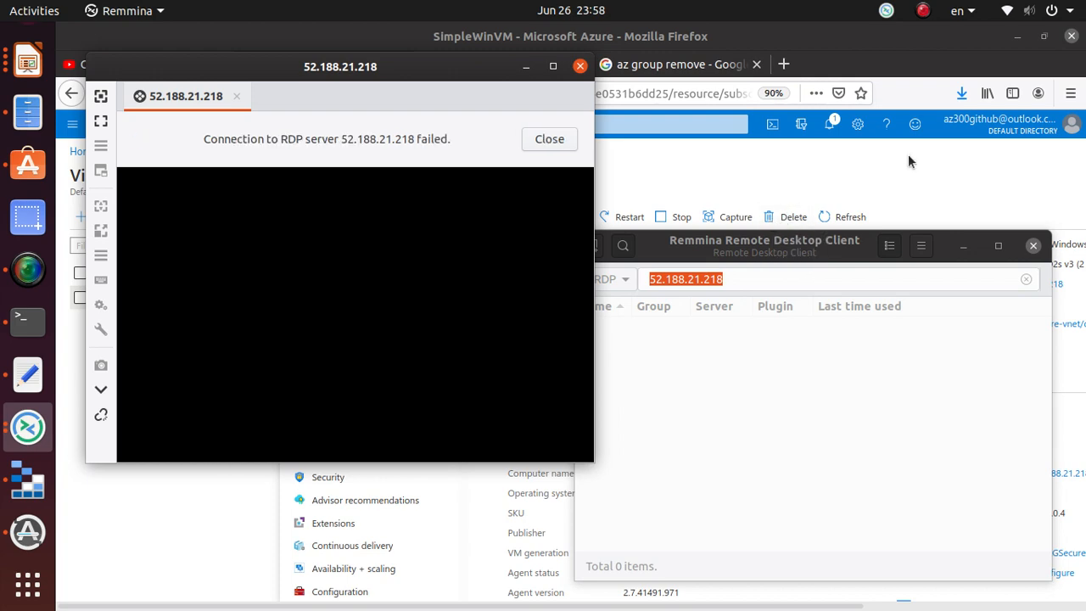
left_click(555, 139)
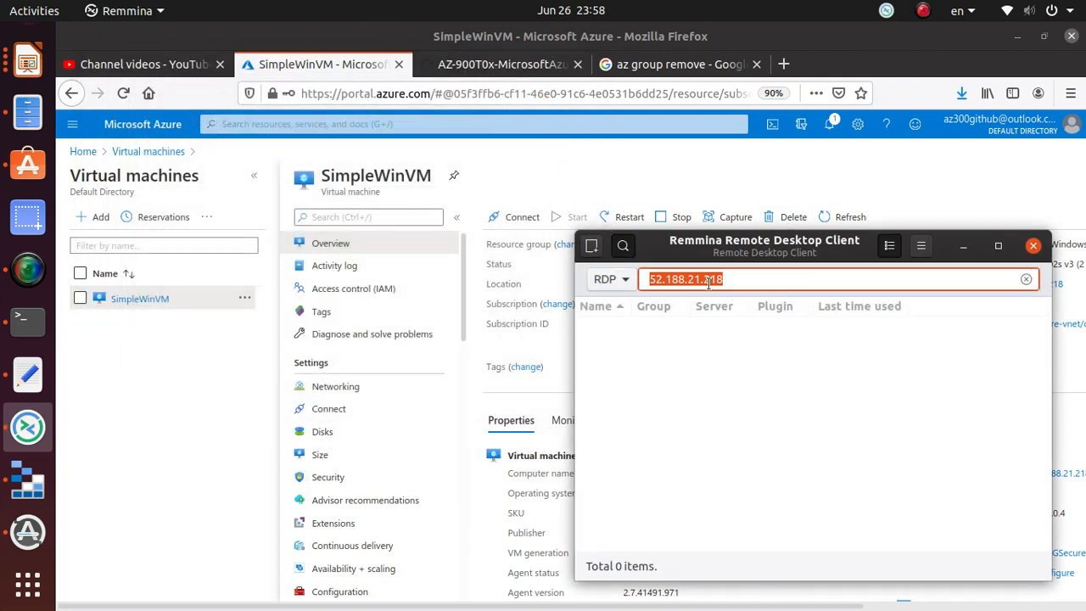
left_click(752, 278)
key("Return")
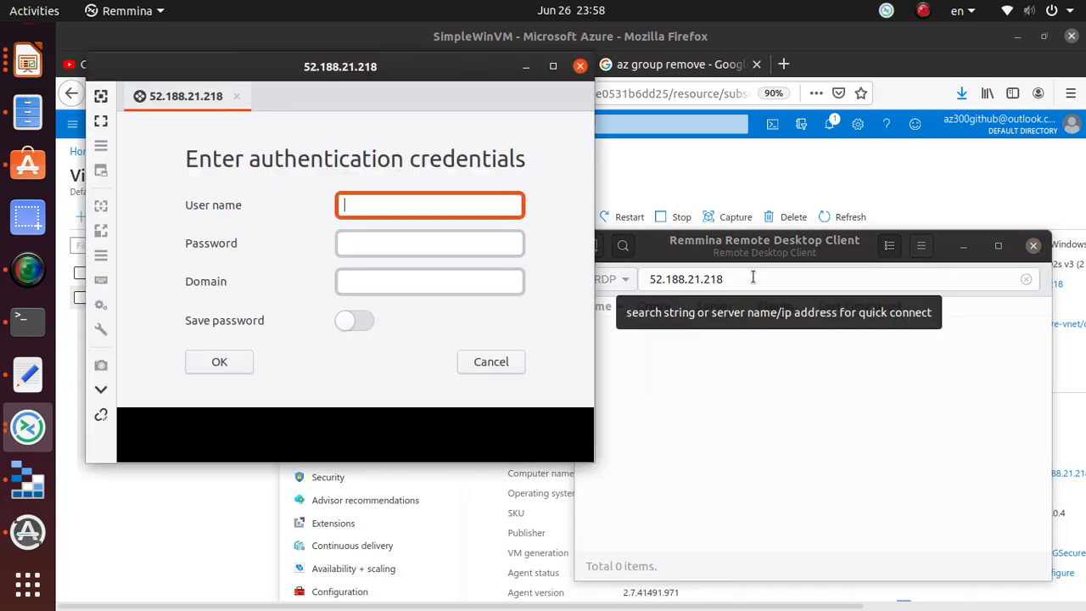
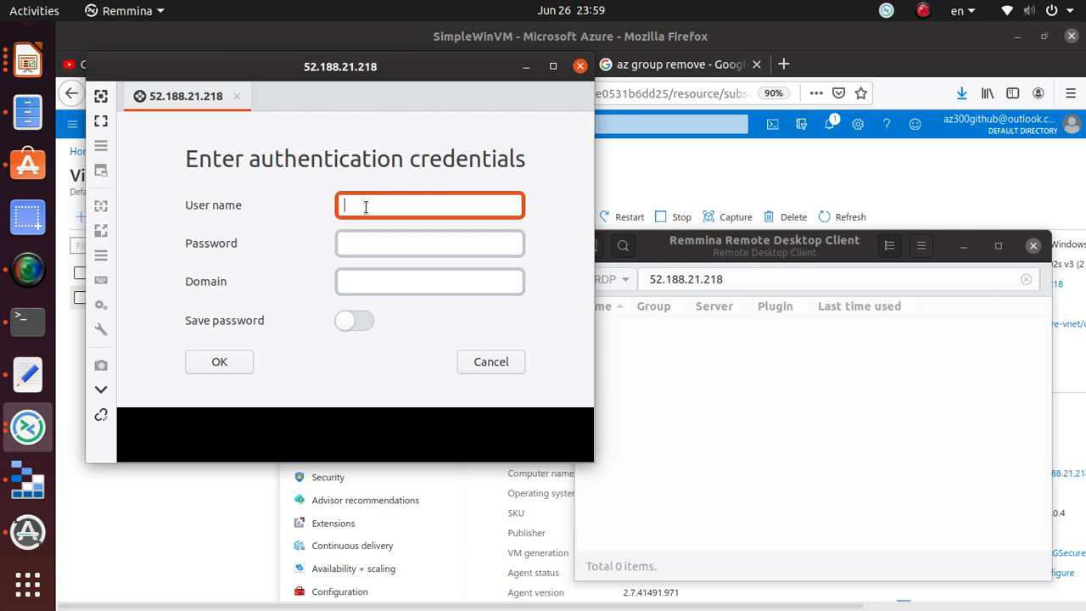
- Copy the lab's VM user name from the GitHub instructions page
left_click(369, 245)
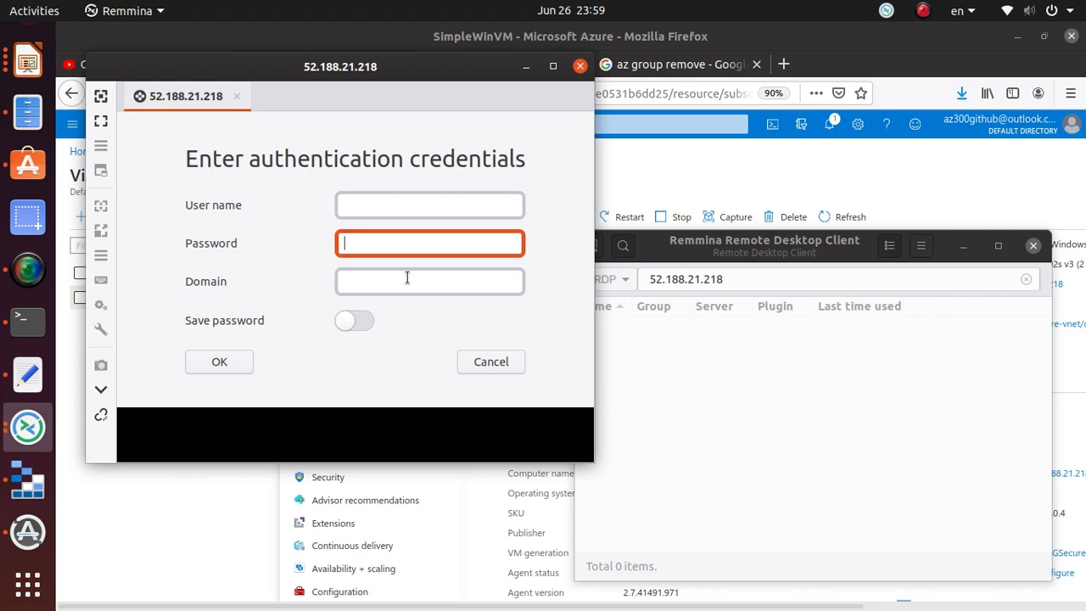
left_click(149, 556)
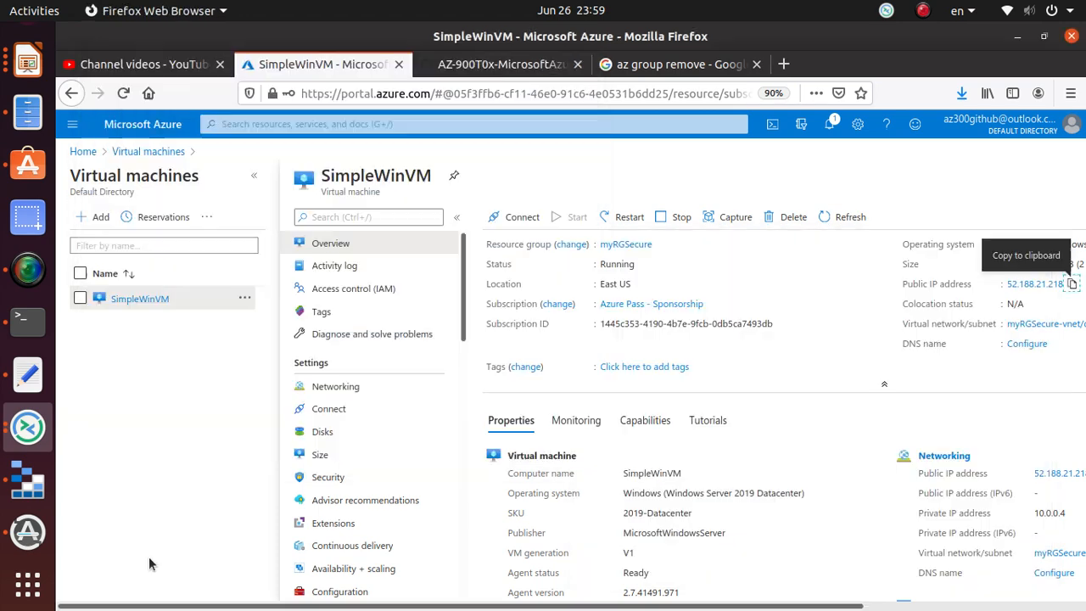
left_click(496, 68)
scroll(478, 346, "down", 5)
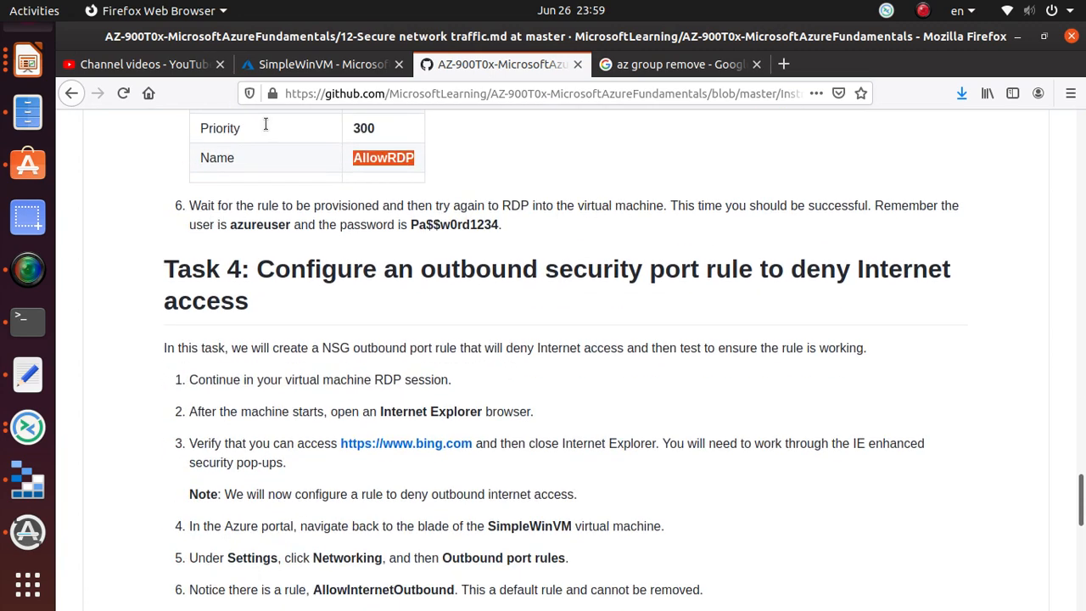
scroll(625, 356, "down", 1)
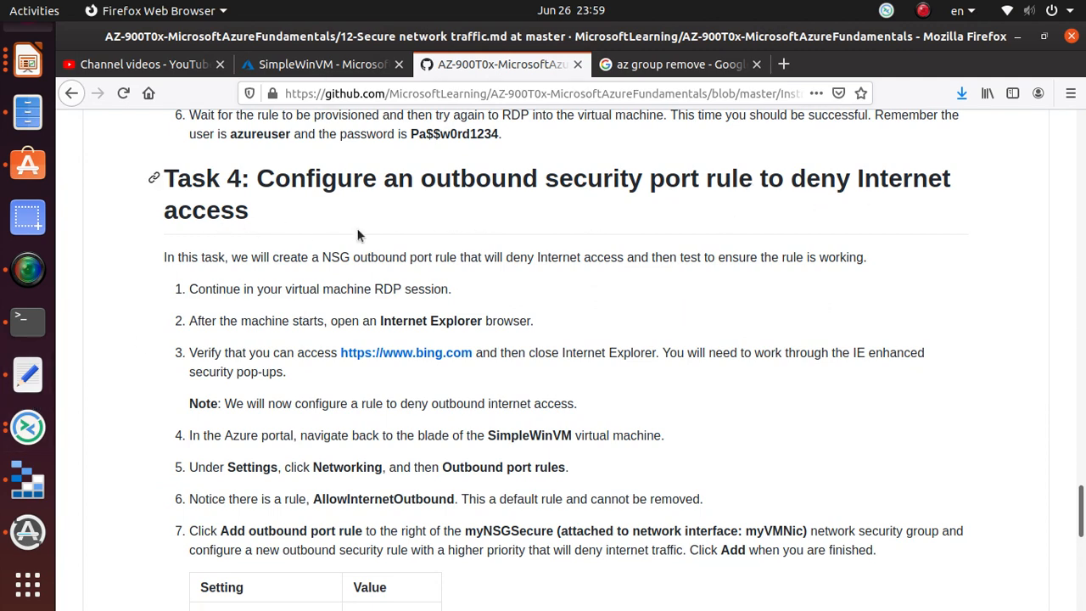
scroll(447, 379, "up", 5)
double_click(269, 360)
right_click(276, 359)
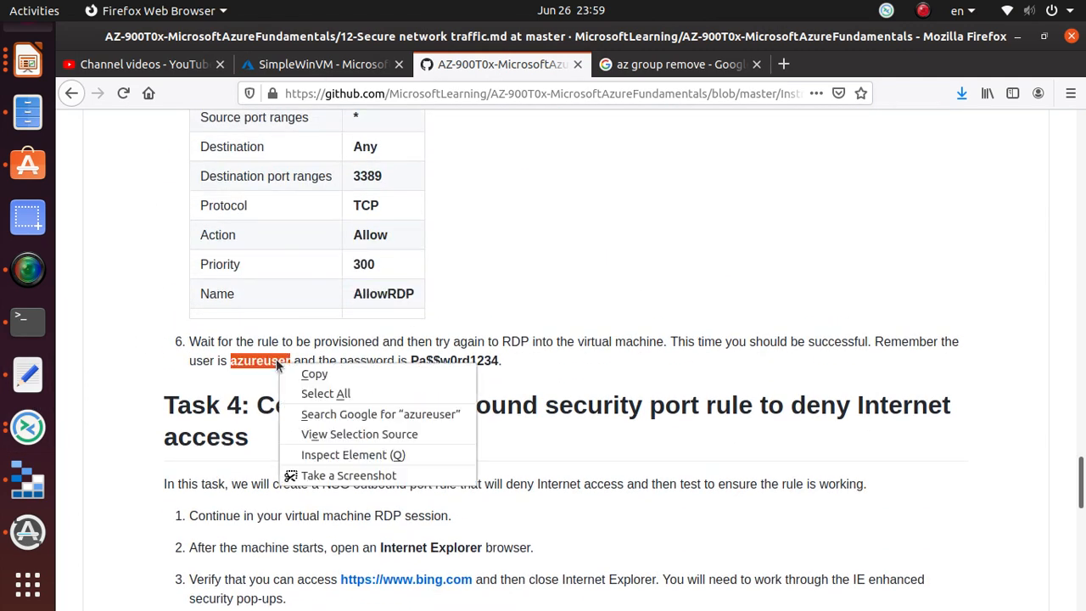
left_click(297, 374)
- Paste the user name into Remmina's credentials prompt
left_click(31, 420)
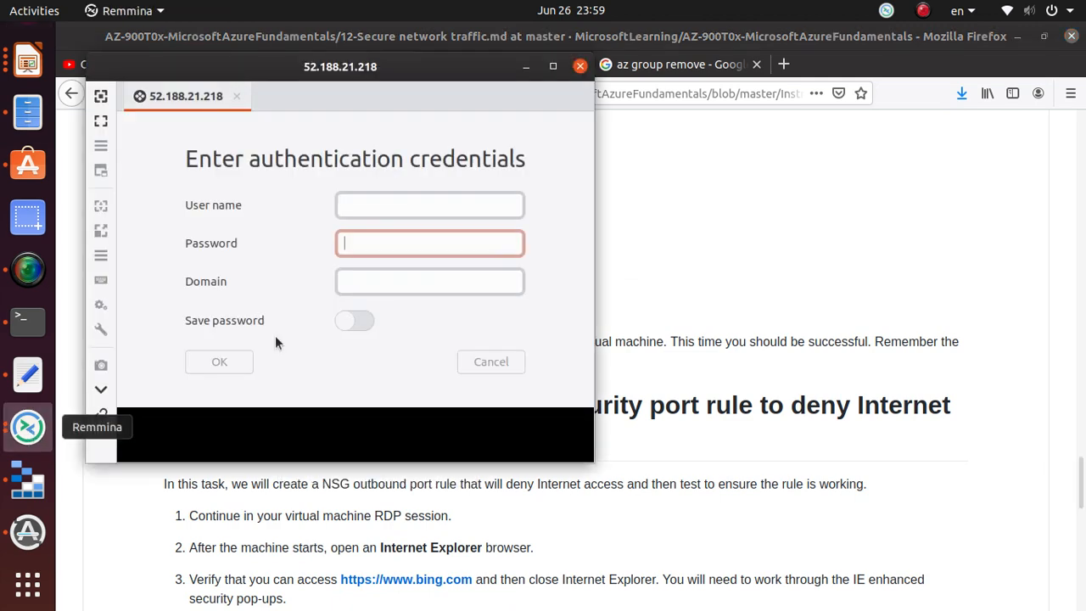
left_click(416, 206)
key("ctrl+v")
left_click(402, 242)
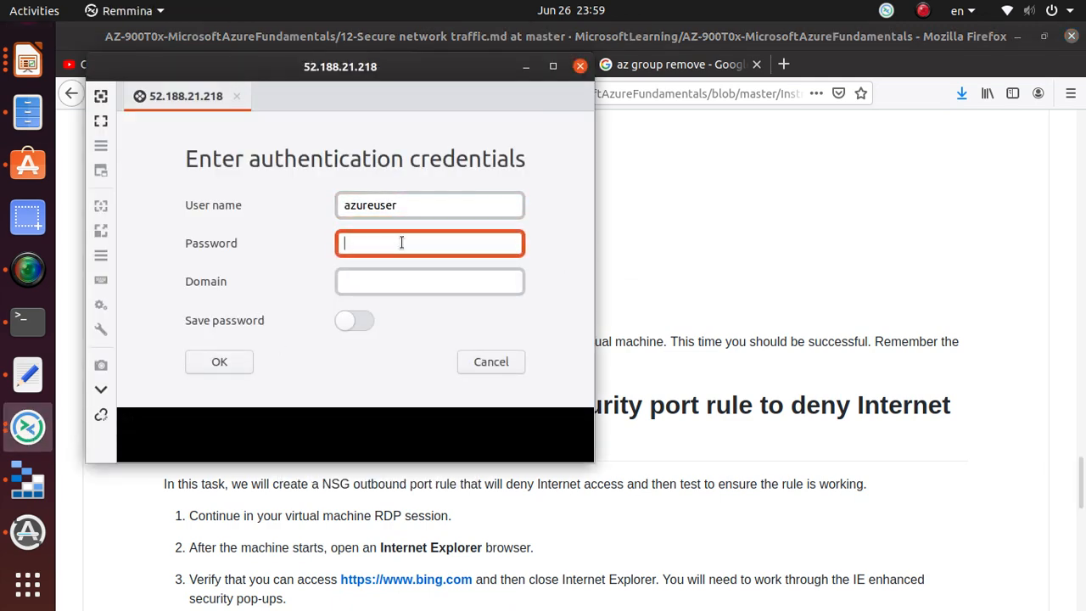
- Copy the lab password into the prompt's password field and connect to 52.188.21.218
key("alt+Tab")
double_click(458, 362)
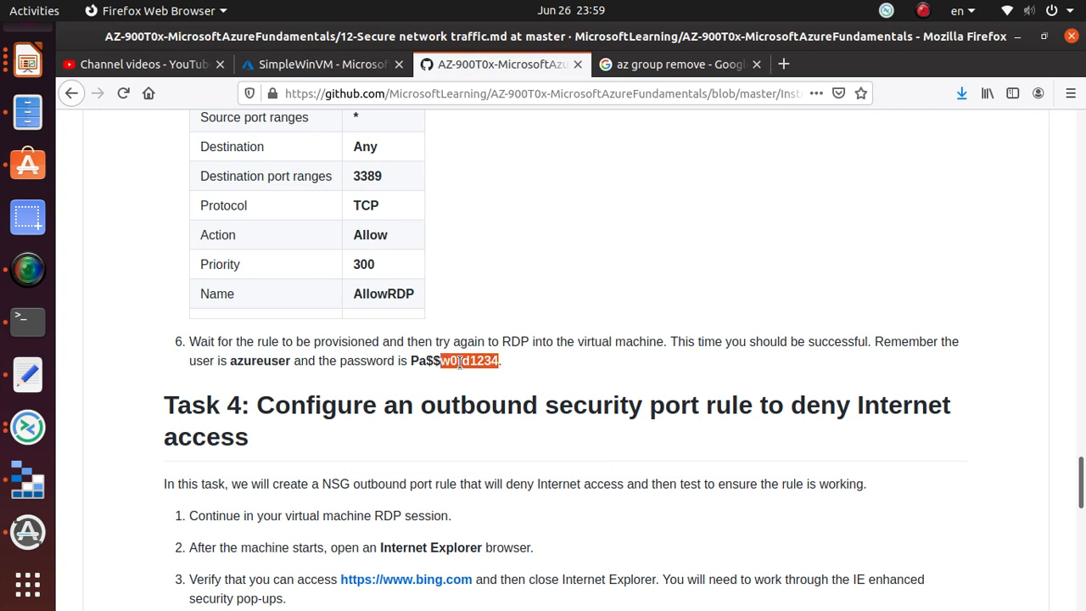
left_click_drag(409, 361, 496, 362)
right_click(496, 362)
left_click(522, 371)
key("alt+Tab")
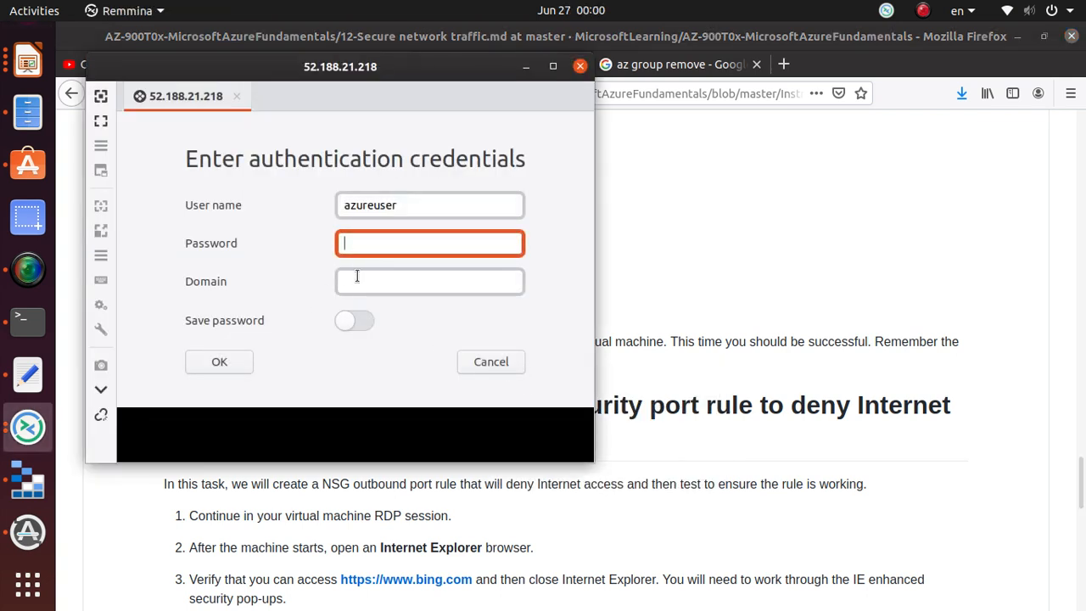
key("ctrl+v")
left_click(238, 366)
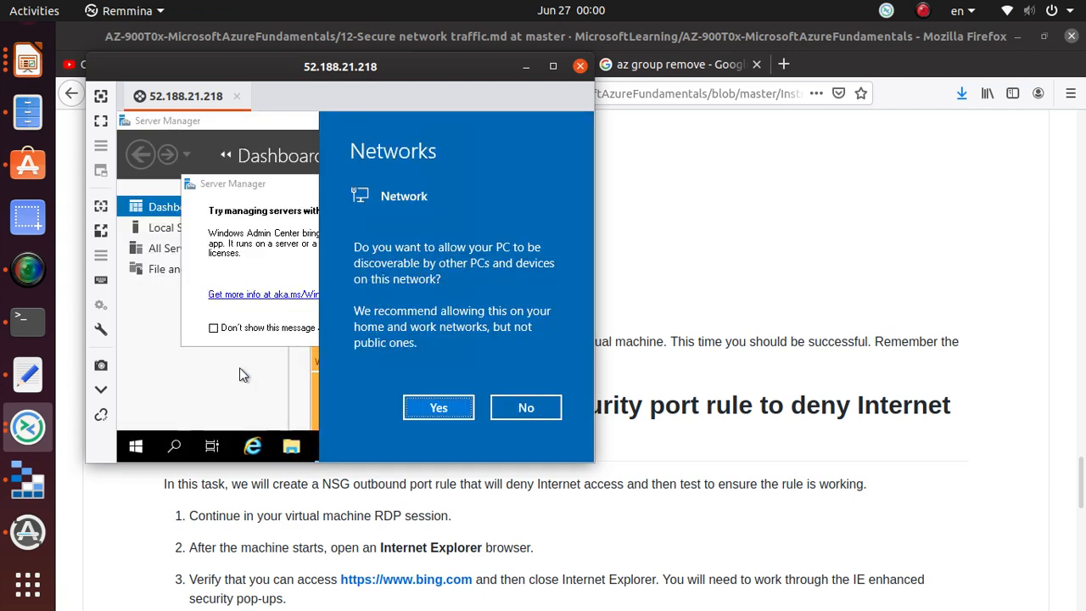
- Dismiss the network discovery prompt and open Windows PowerShell as administrator
left_click(170, 268)
left_click(174, 445)
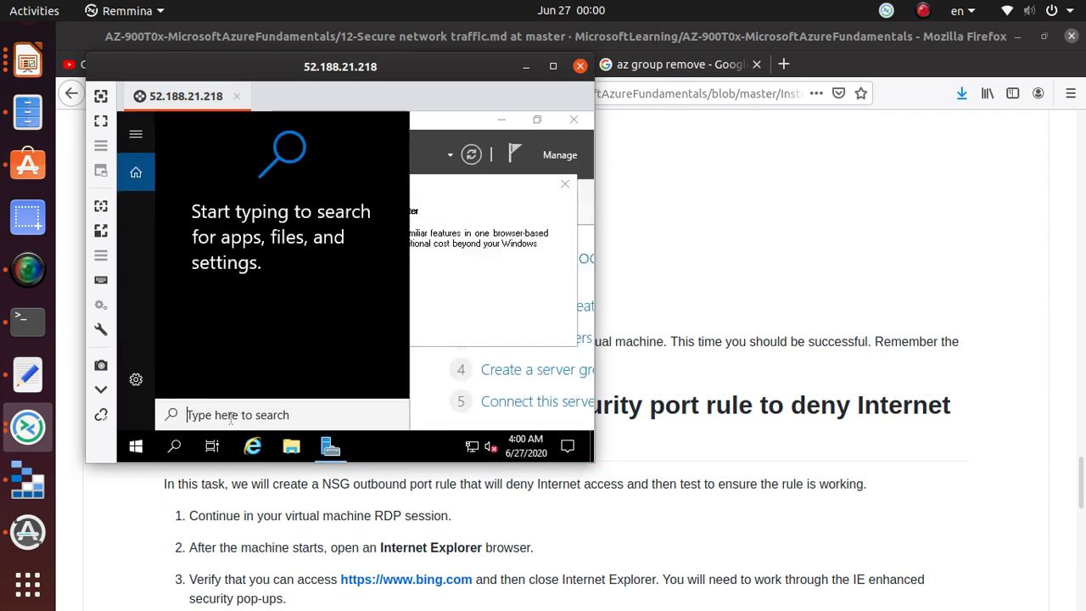
type("p")
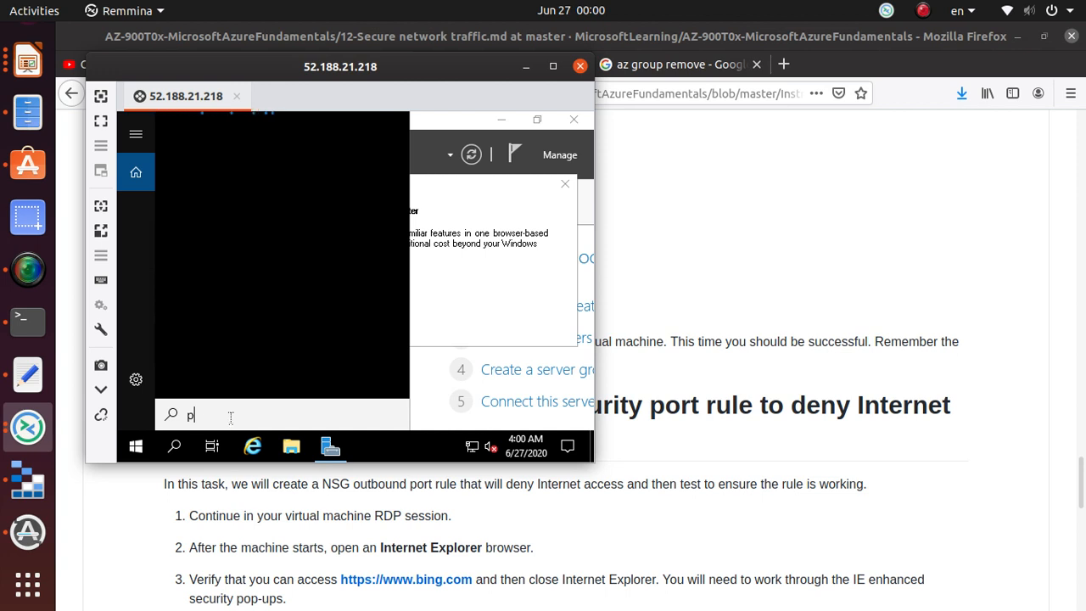
type("ower")
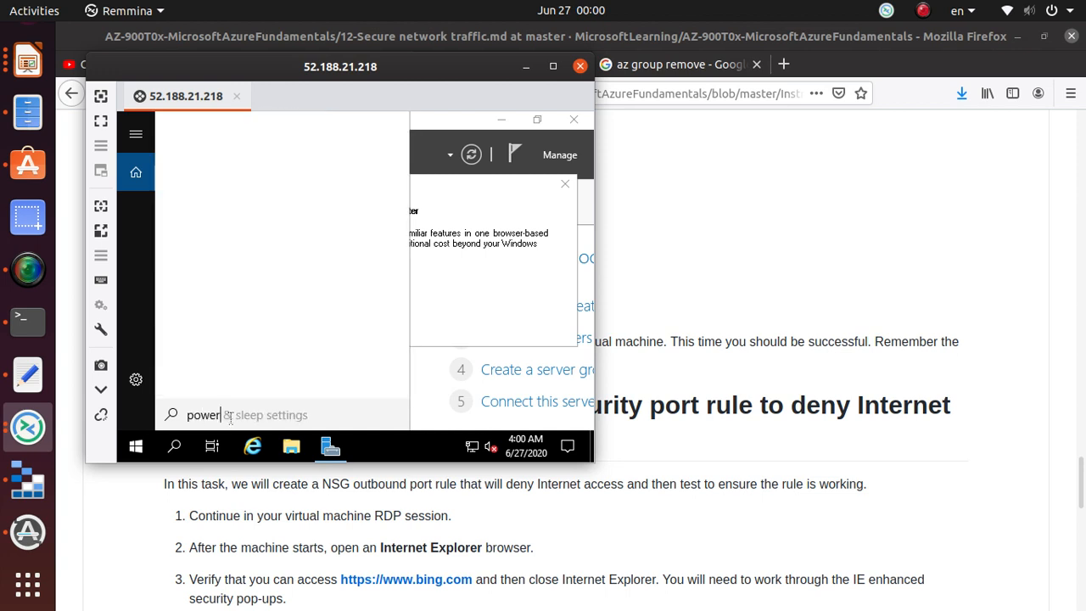
left_click(255, 271)
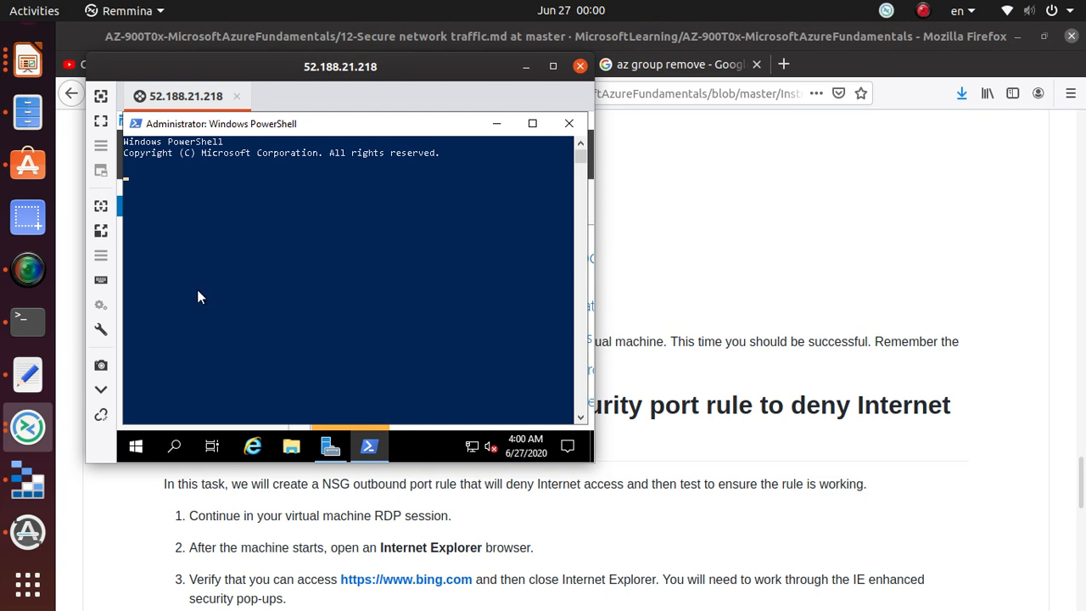
- Ping google.com successfully, then launch Internet Explorer on the VM
type("ping")
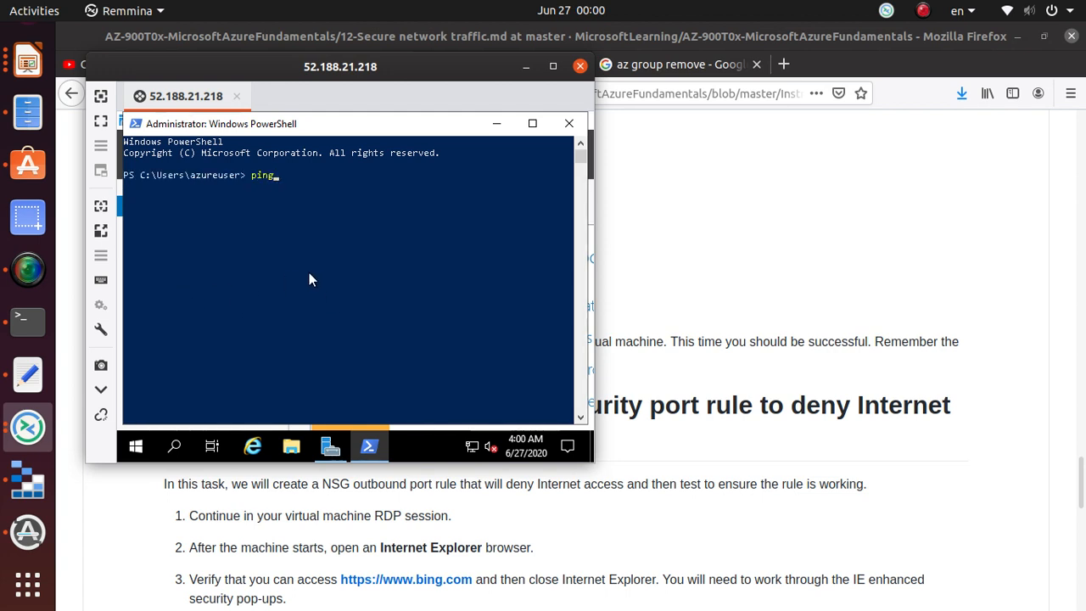
type(" google.com")
key("Return")
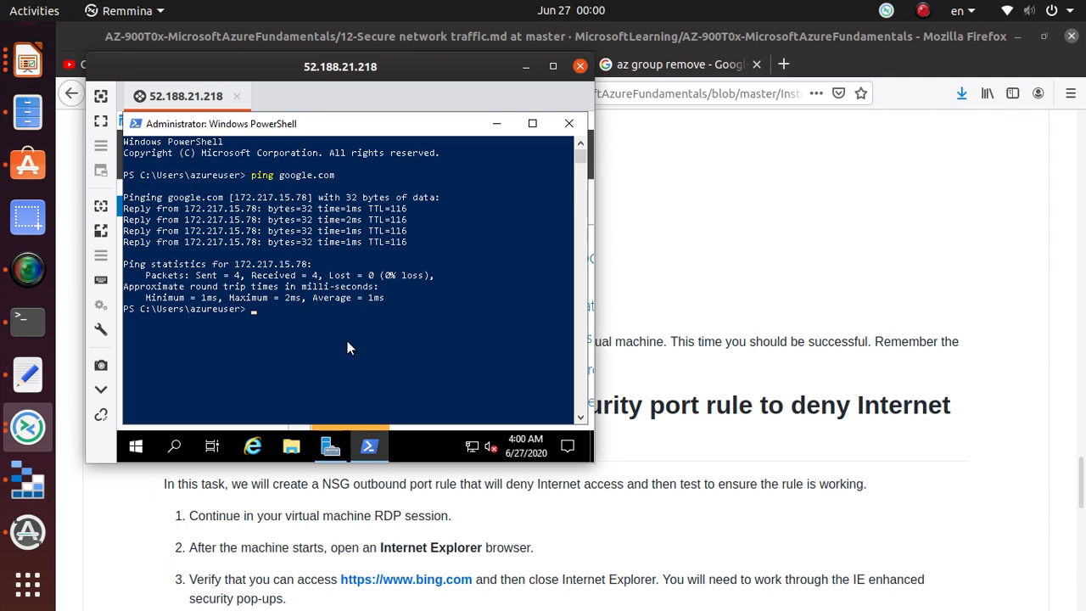
left_click(253, 446)
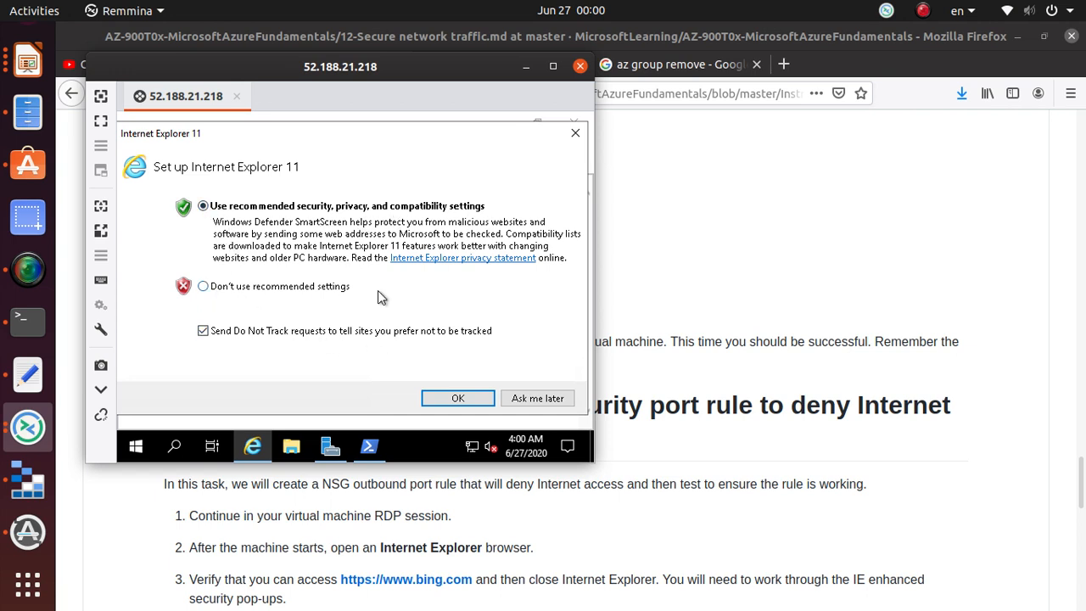
- Review lab steps 1 and 2 about opening Internet Explorer on the VM
left_click(861, 392)
scroll(419, 474, "down", 4)
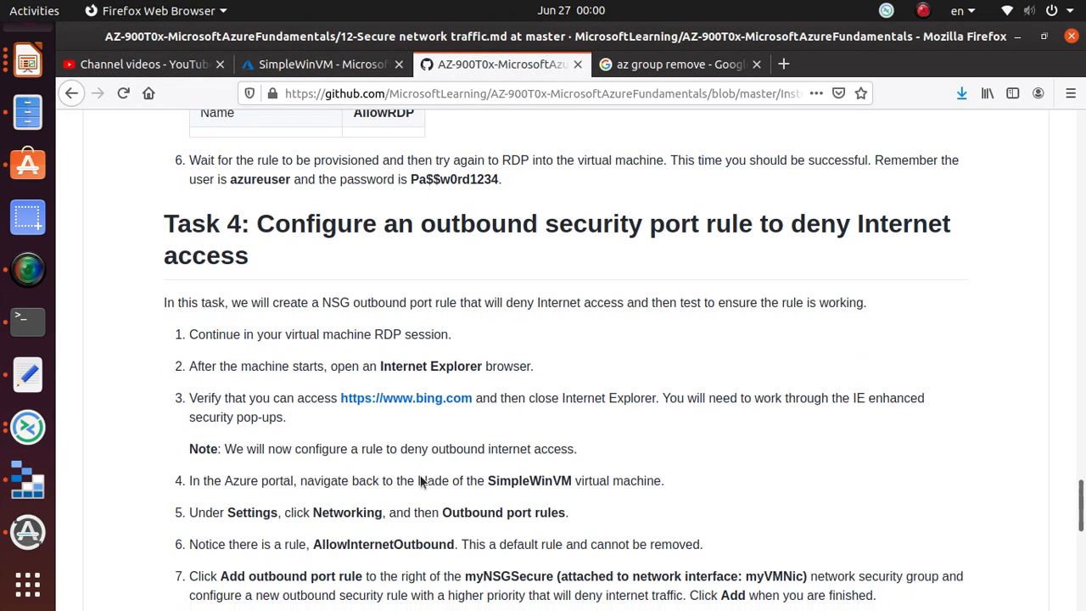
triple_click(284, 333)
scroll(407, 336, "down", 3)
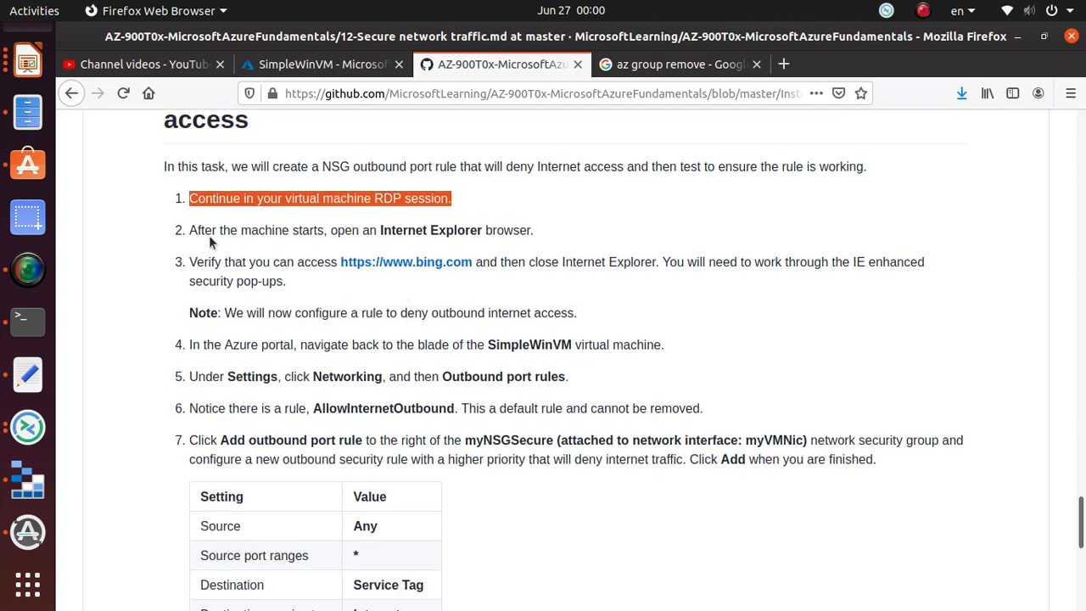
triple_click(219, 230)
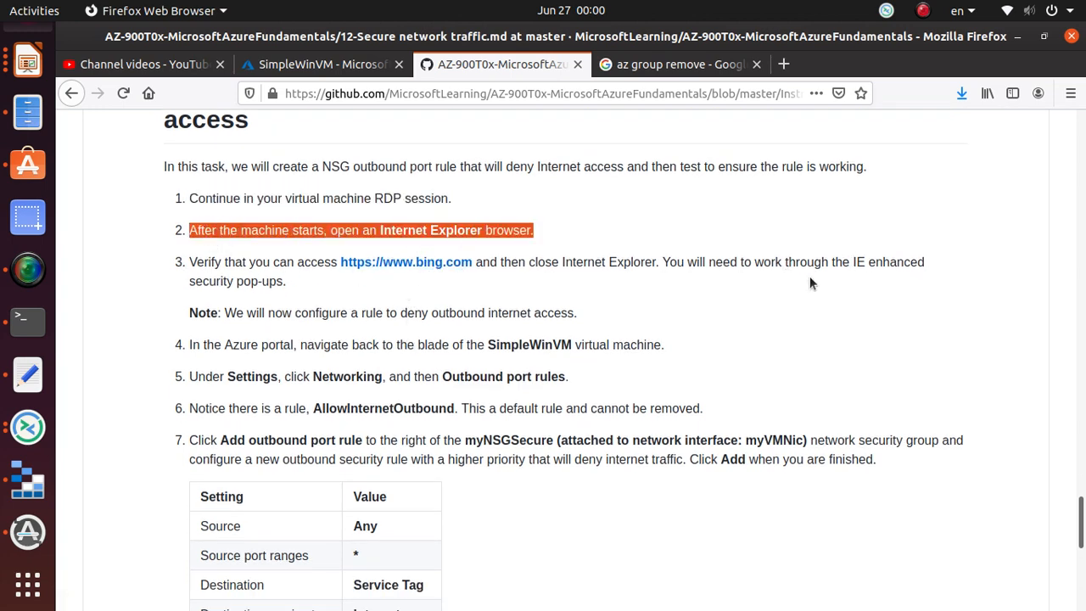
key("alt+Tab")
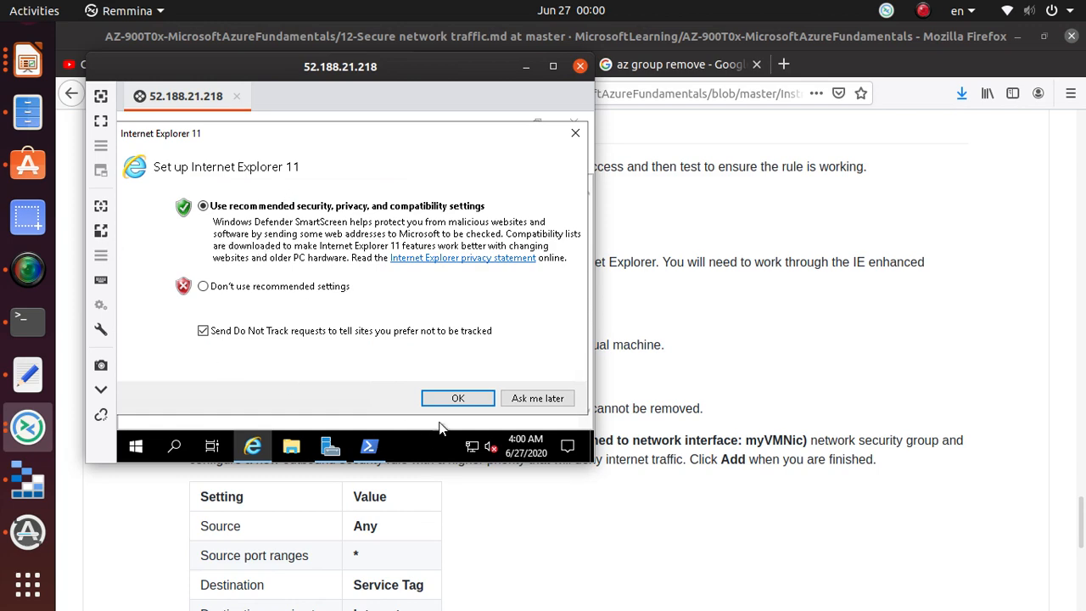
- Accept IE's recommended settings and browse to microsoft.com
left_click(456, 399)
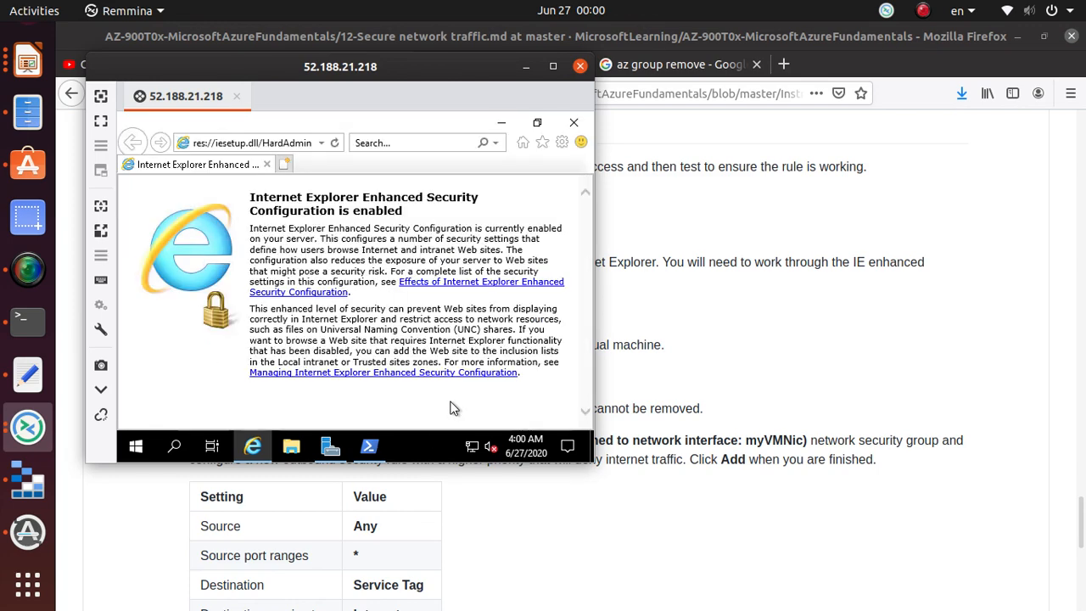
left_click(268, 146)
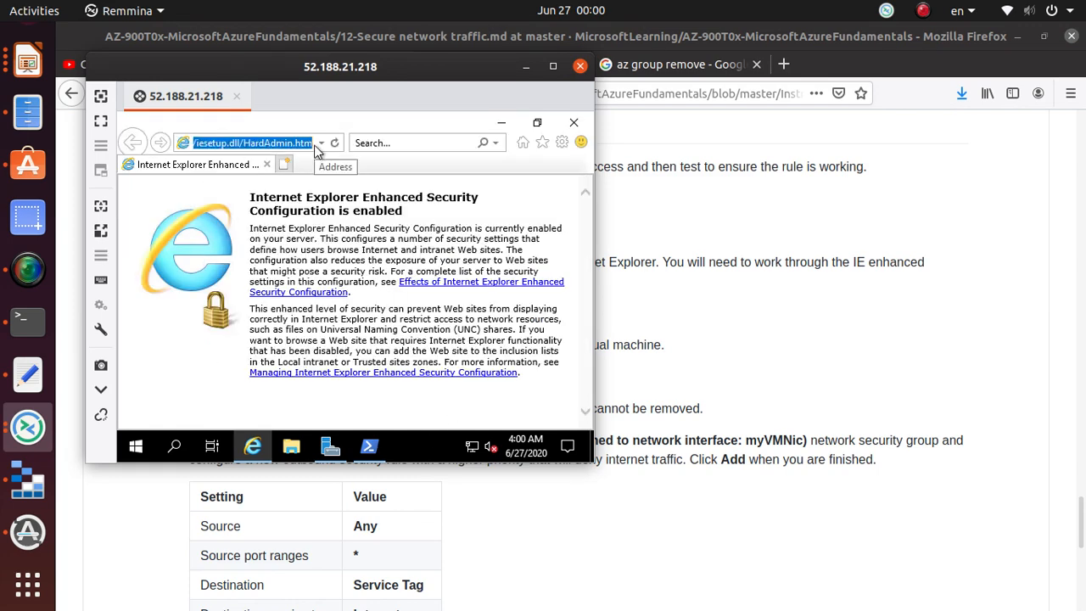
type("microsoft")
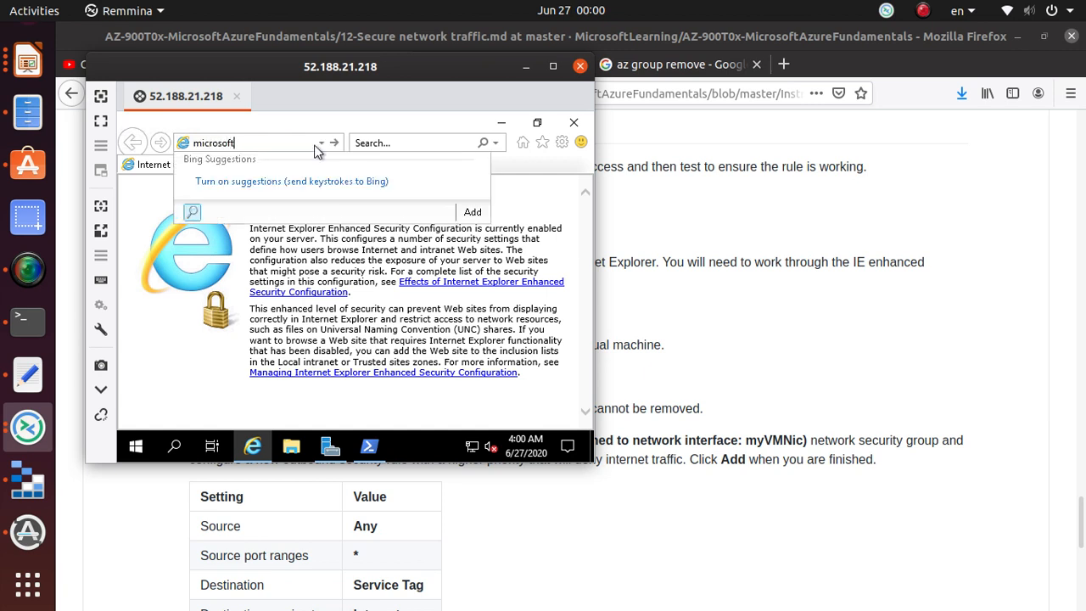
type(".com")
key("Return")
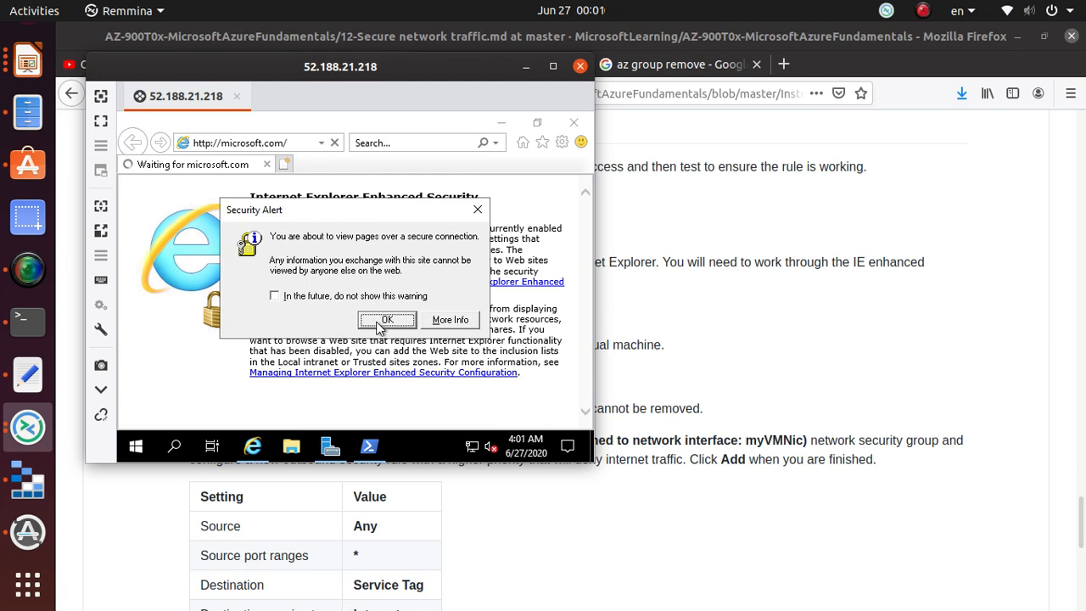
left_click(382, 320)
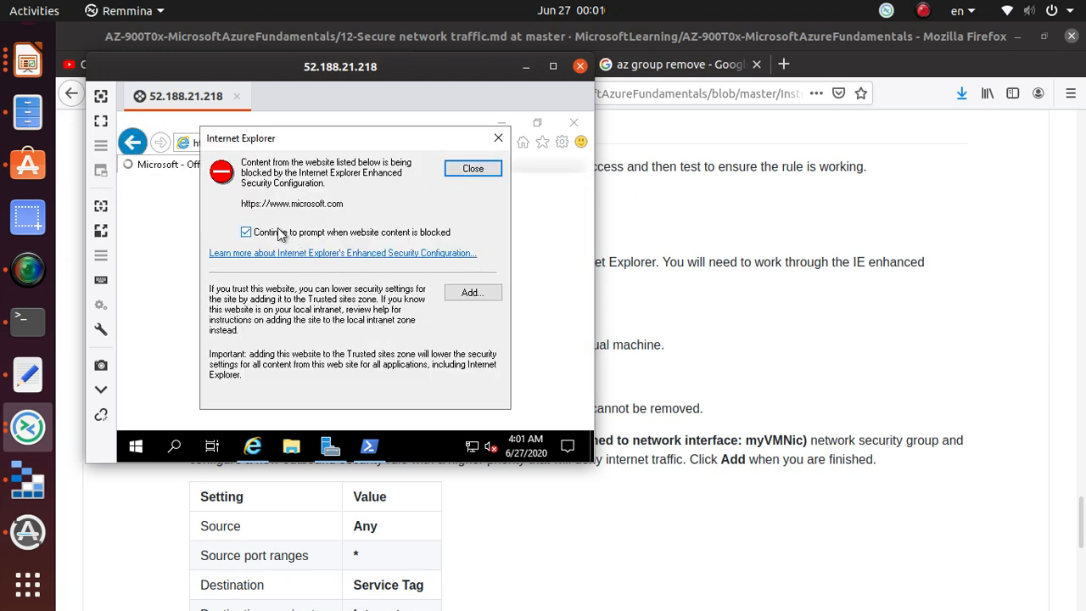
left_click(247, 233)
left_click(472, 293)
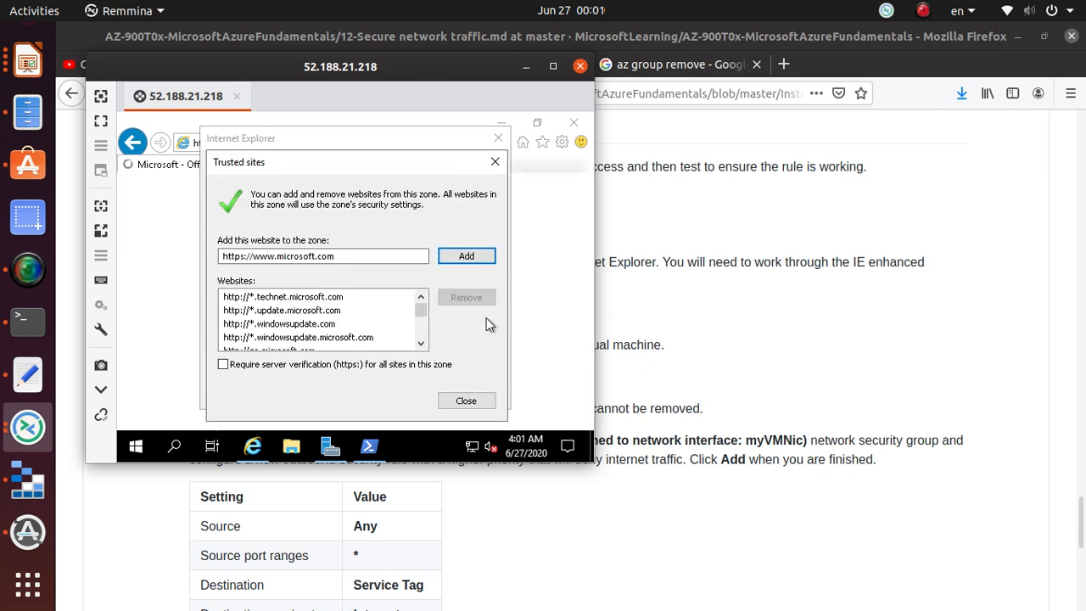
left_click(468, 255)
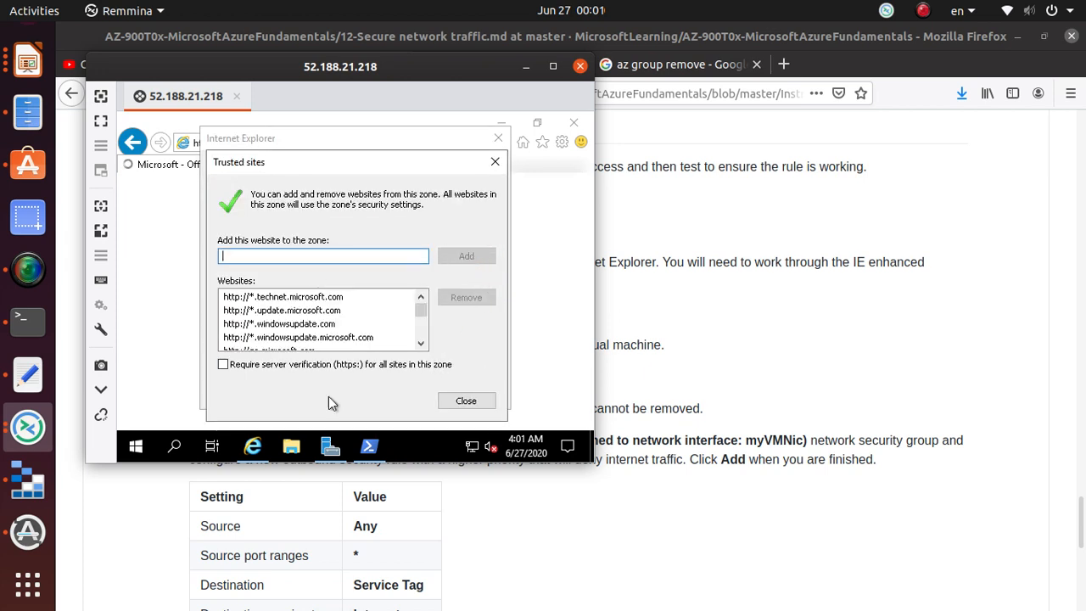
left_click(466, 400)
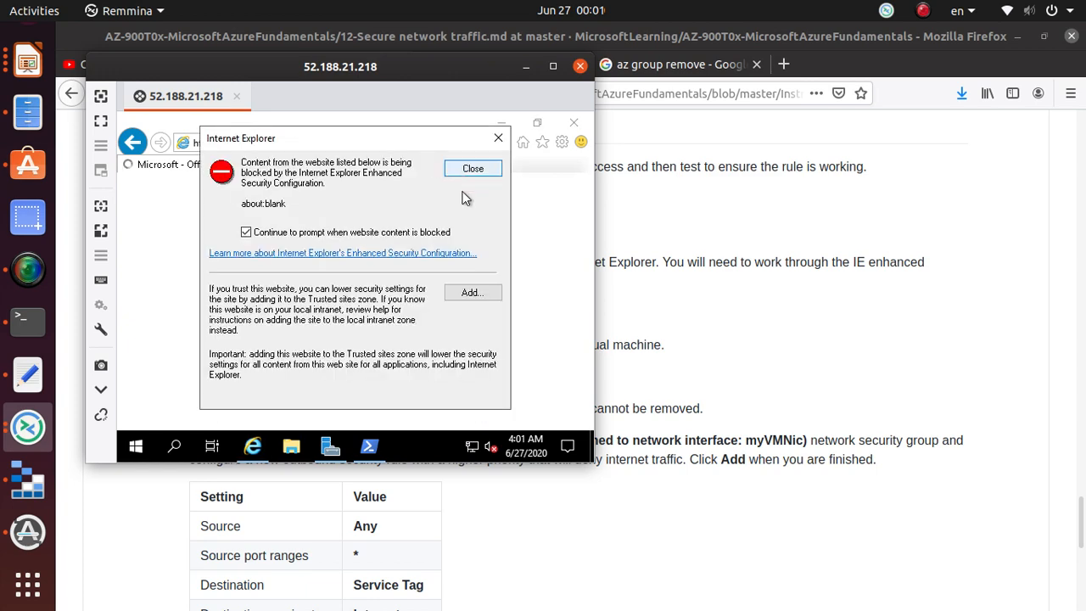
left_click(484, 295)
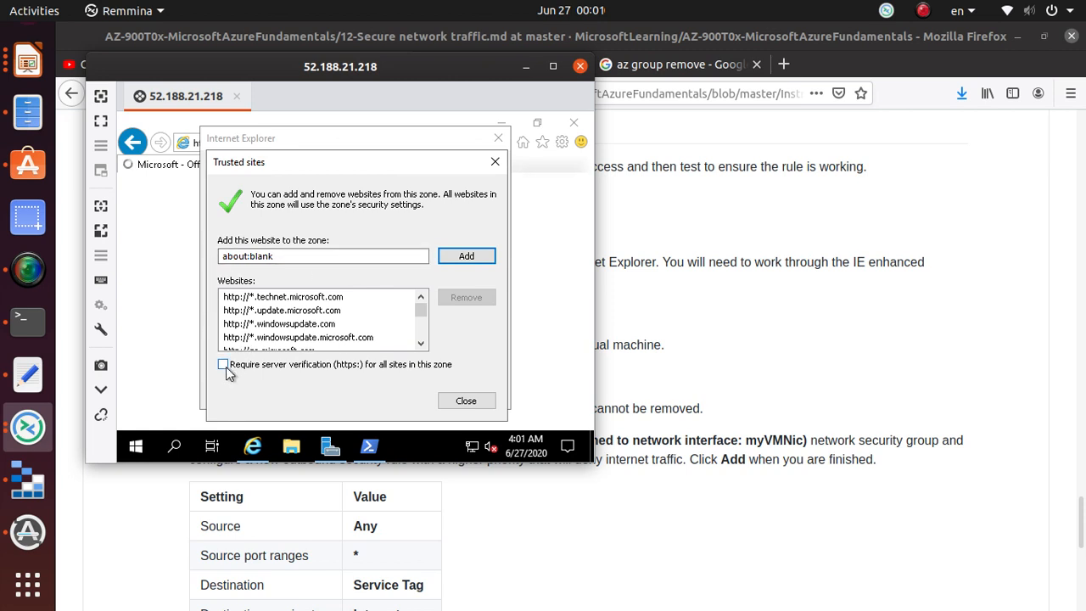
left_click(469, 256)
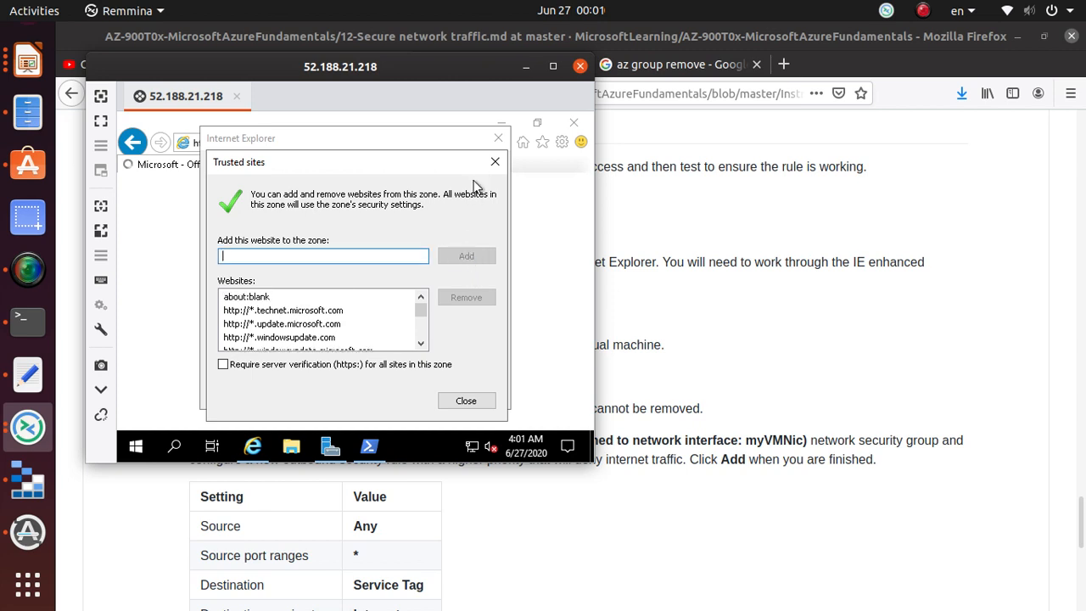
left_click(268, 314)
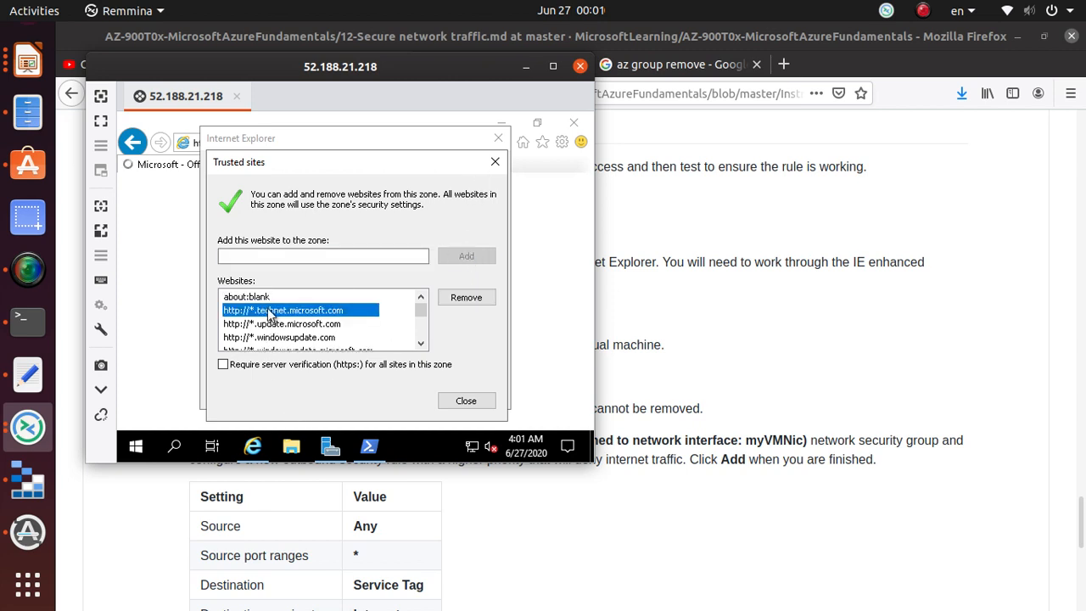
left_click(476, 401)
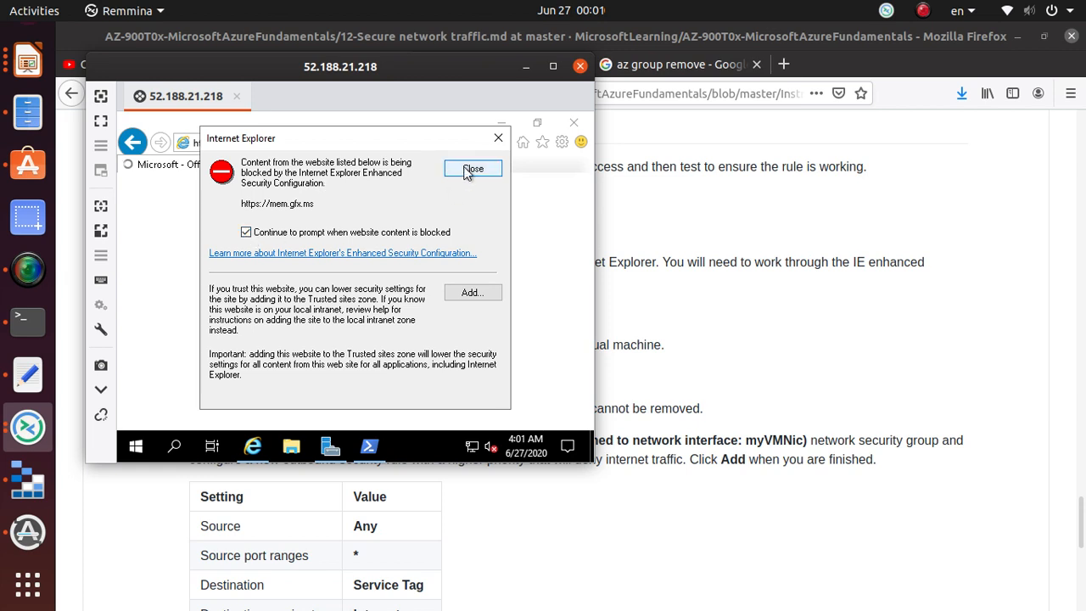
- Trust the blocked sites mem.gfx.ms, web.vortex.data.microsoft.com and cdnssl.clicktale.net
left_click(468, 293)
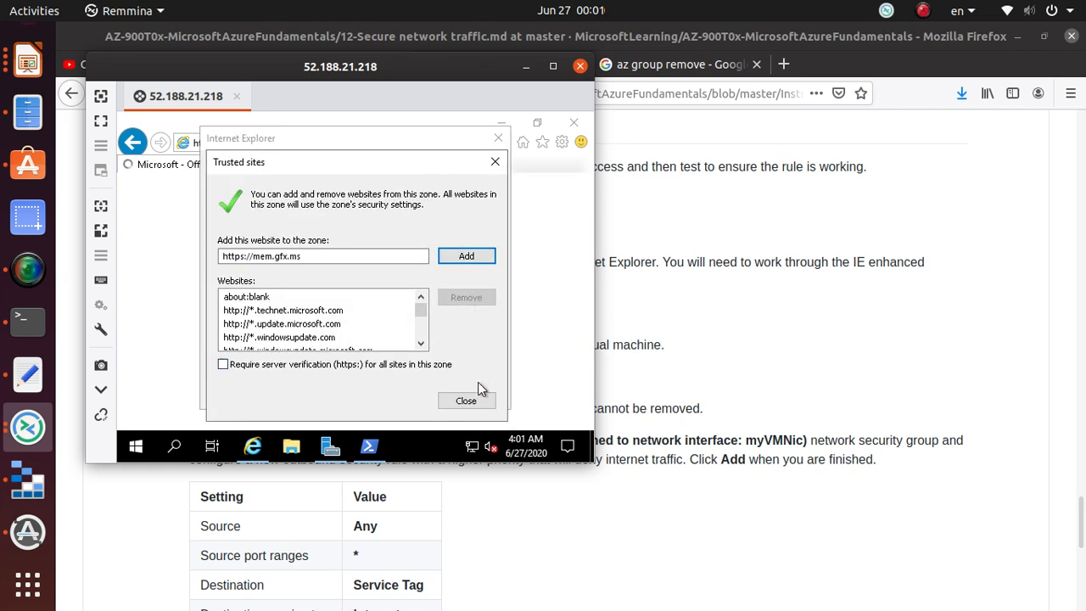
left_click(475, 263)
left_click(465, 401)
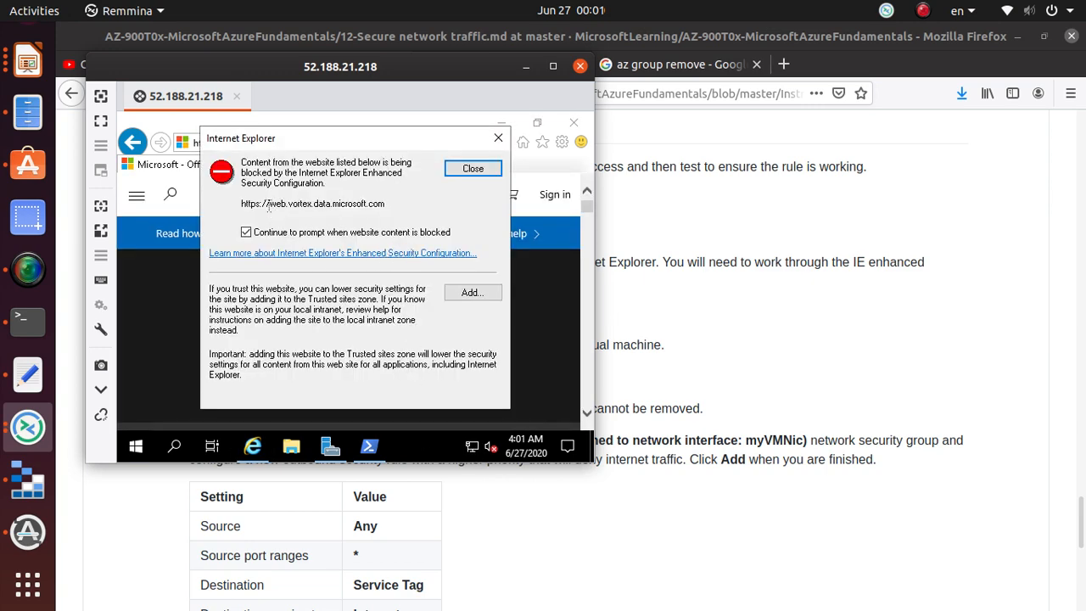
left_click_drag(267, 206, 386, 208)
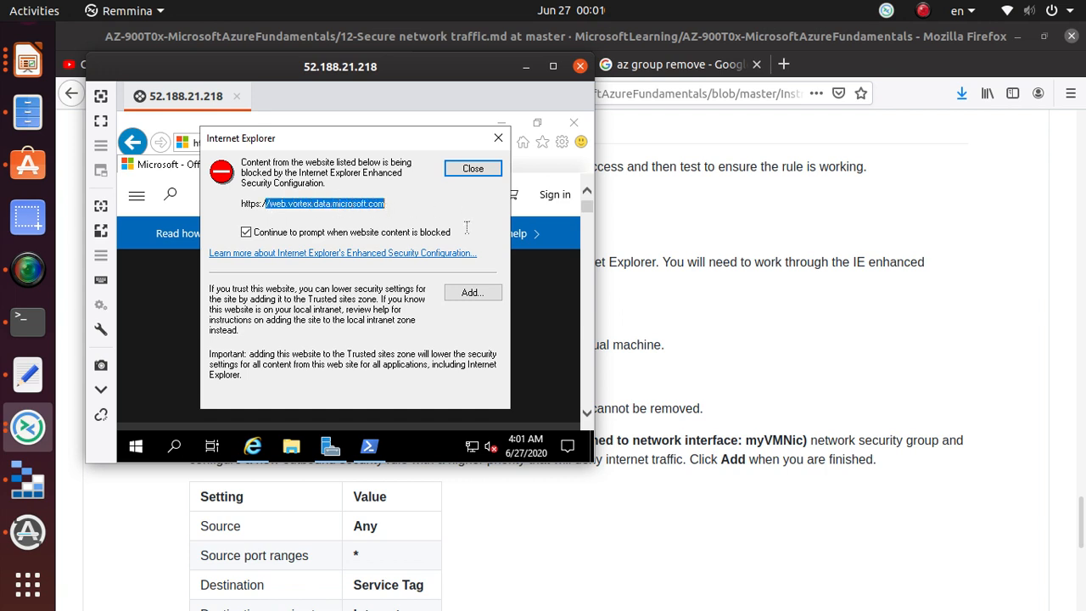
left_click(472, 292)
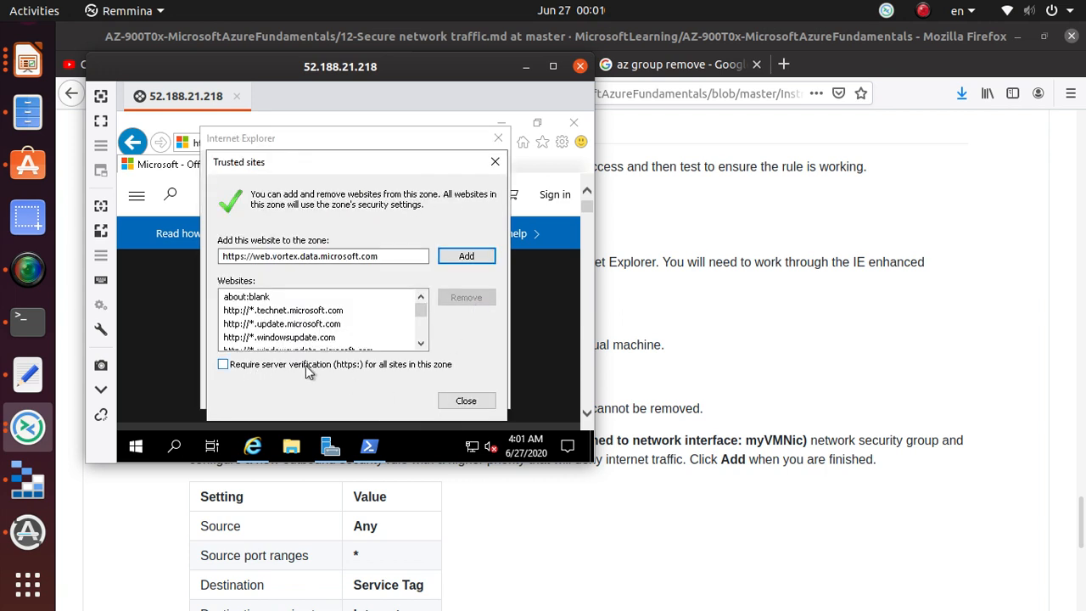
left_click(478, 255)
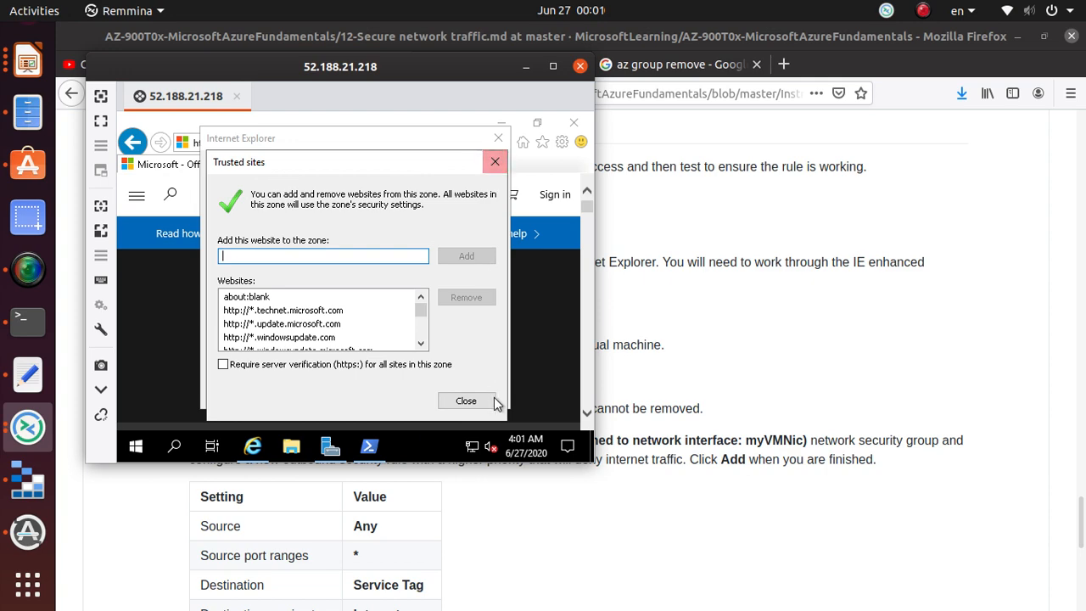
left_click(491, 400)
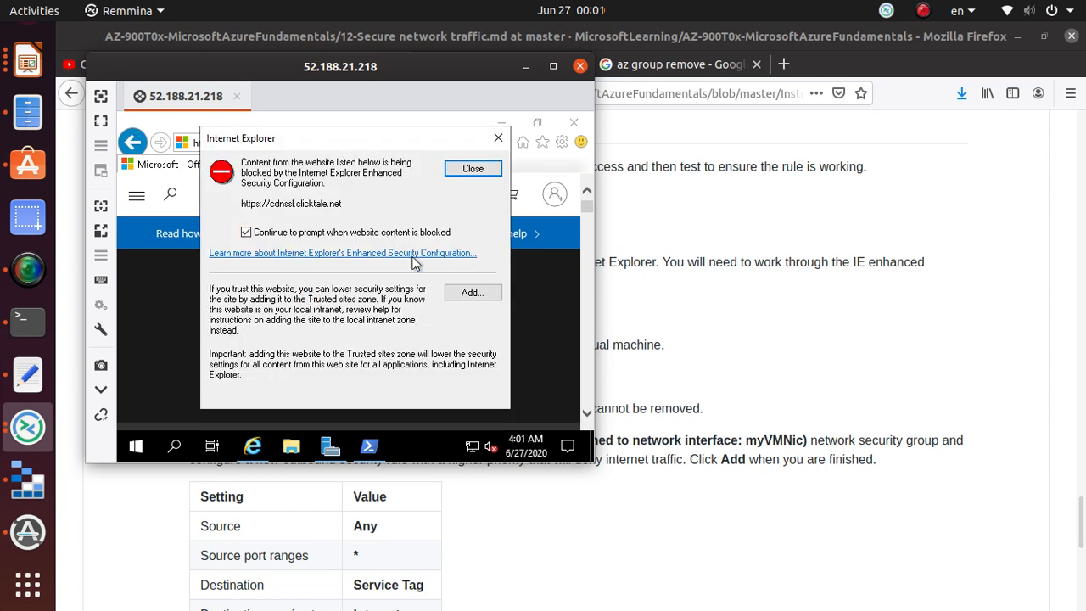
left_click(478, 292)
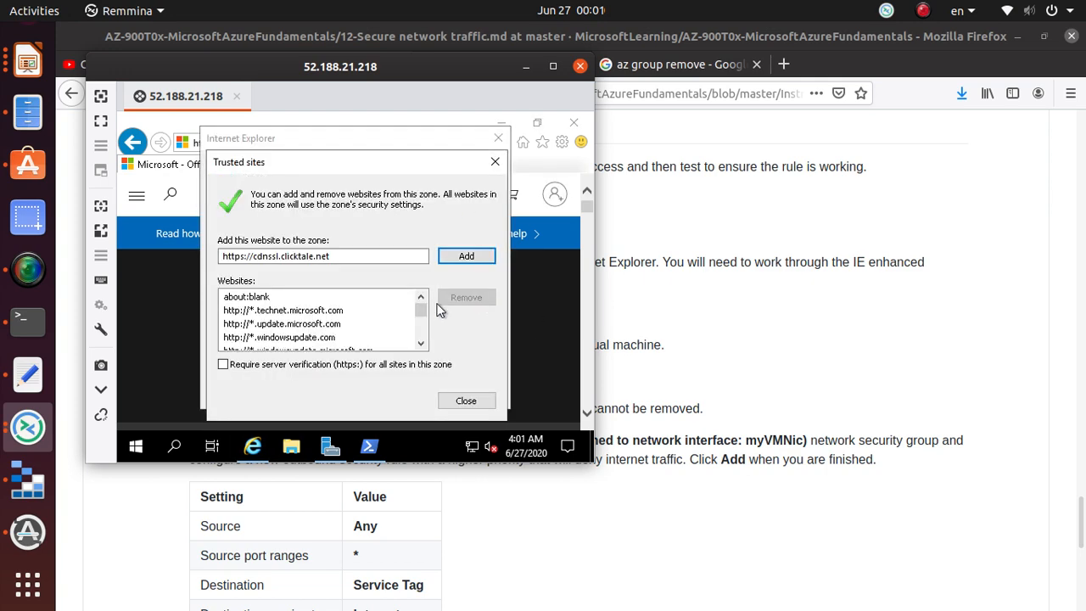
left_click(459, 404)
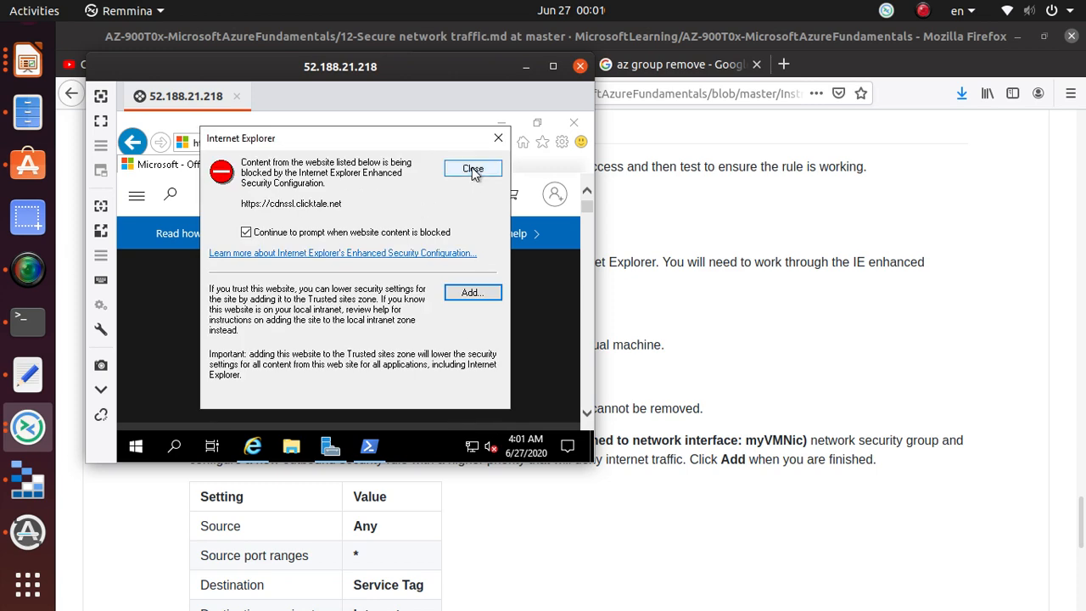
left_click(475, 301)
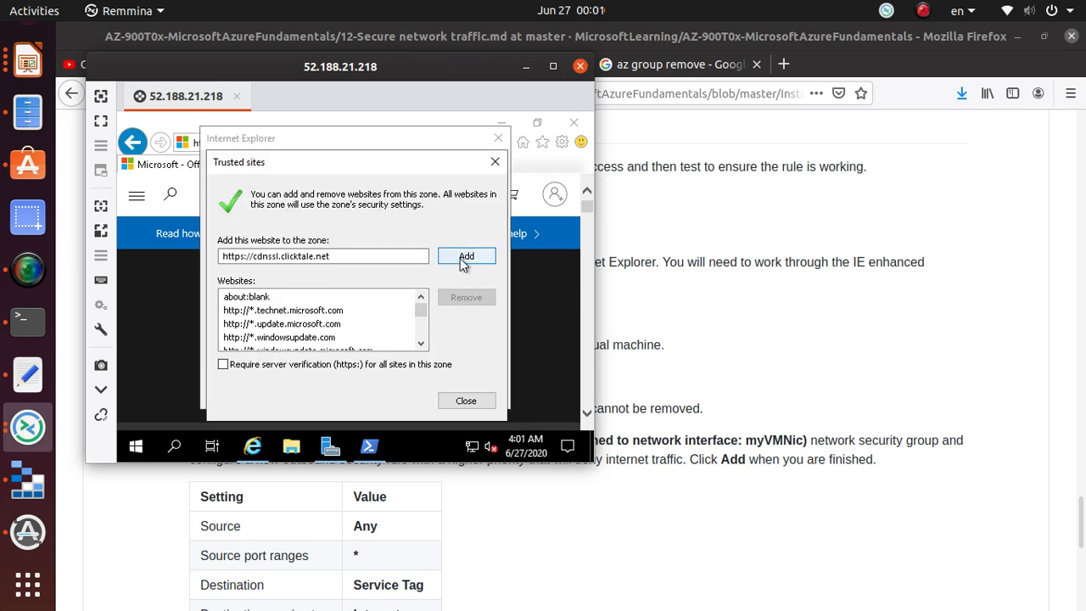
left_click(462, 259)
left_click(466, 404)
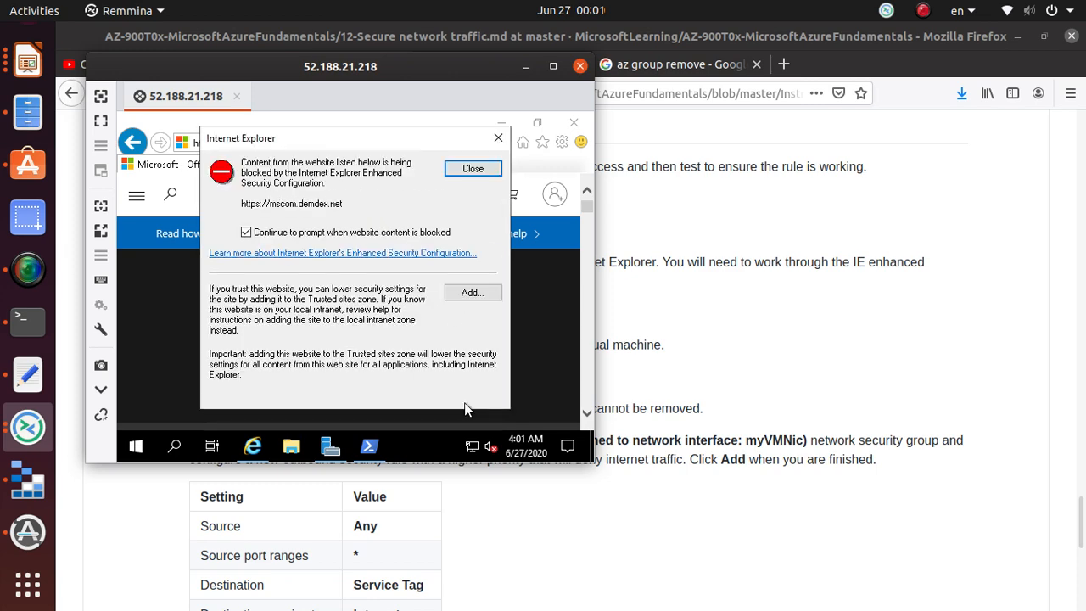
- Trust the blocked sites mscom.demdex.net, login.live.com and logincdn.msauth.net
left_click(464, 289)
left_click(479, 255)
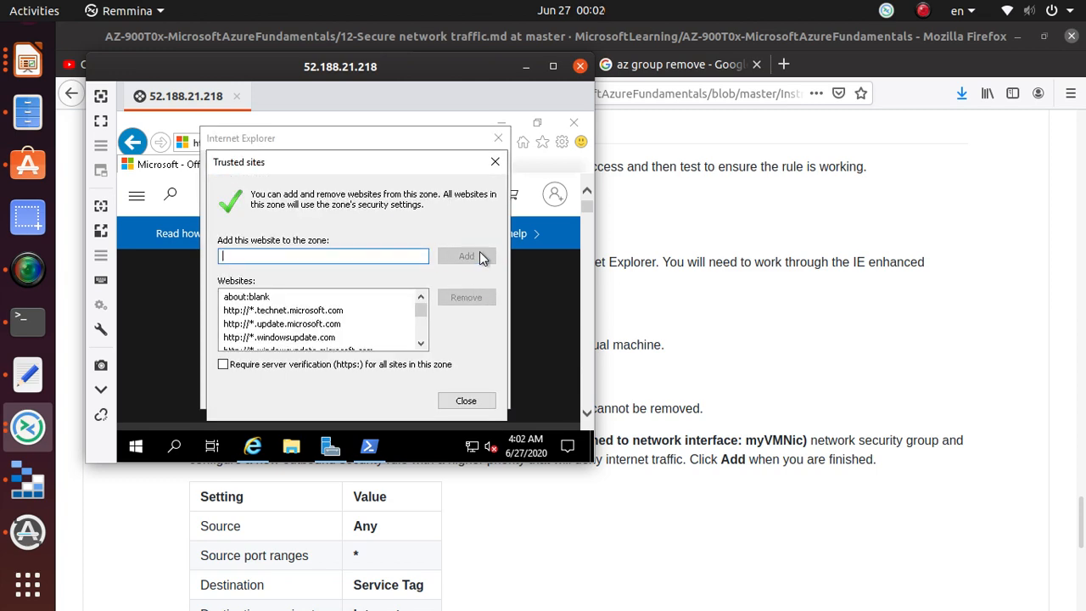
left_click(475, 403)
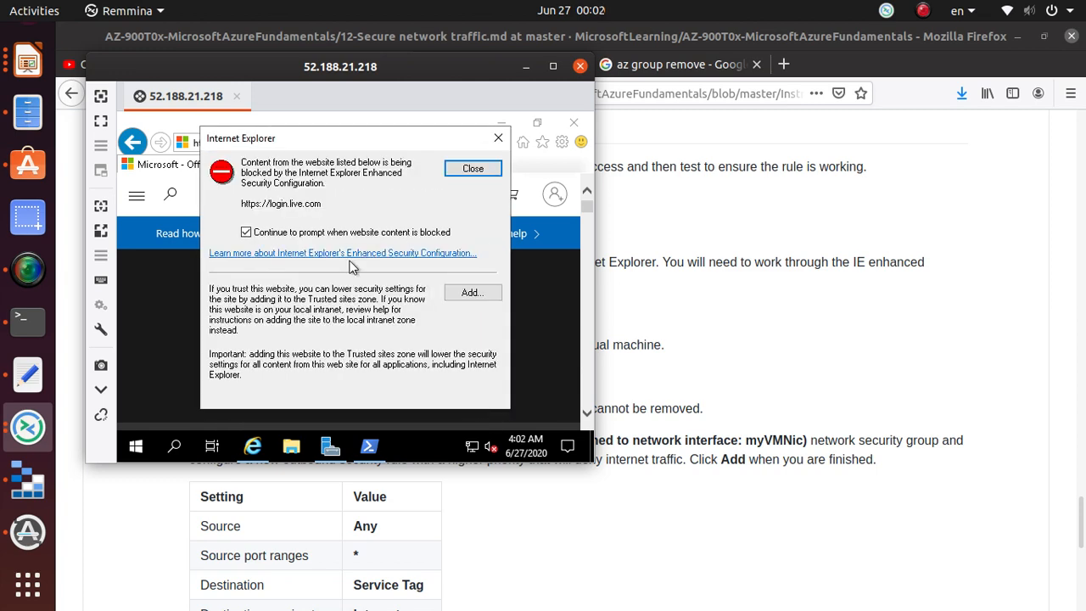
left_click(469, 292)
left_click(482, 257)
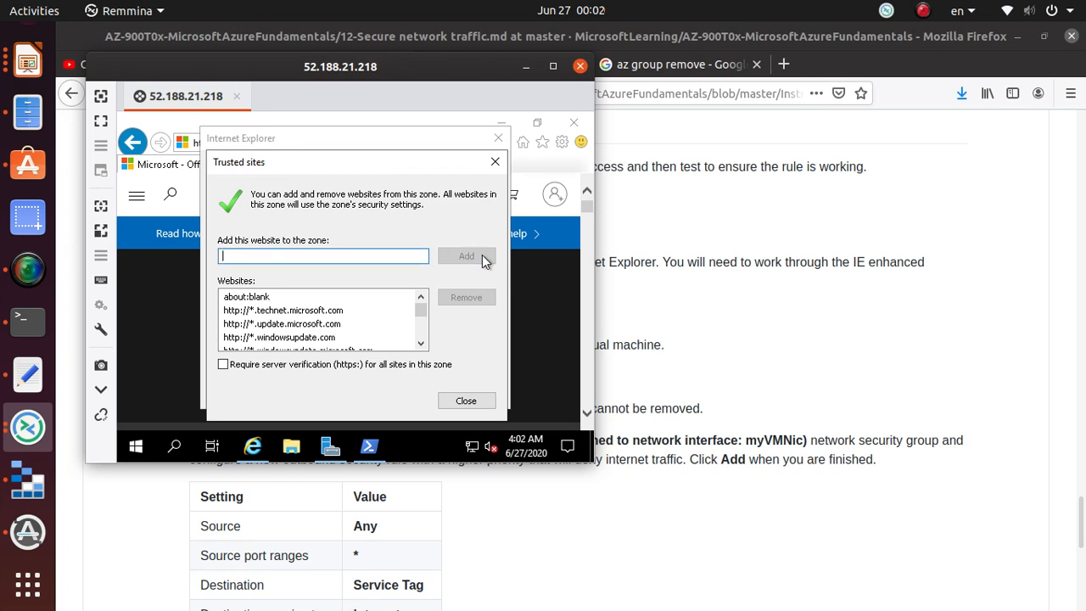
left_click(466, 401)
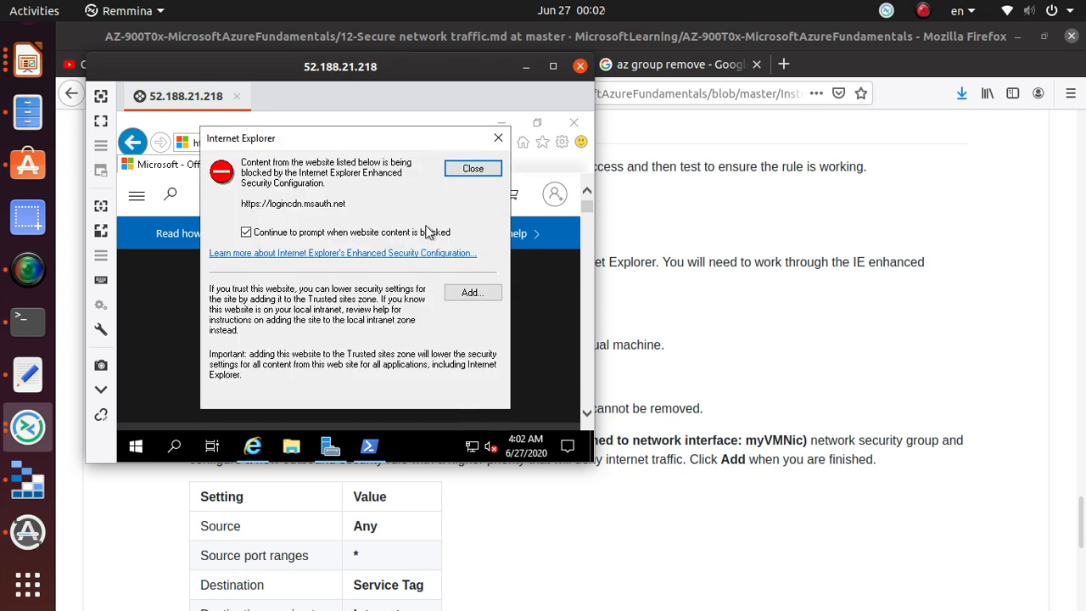
left_click(470, 292)
left_click(475, 256)
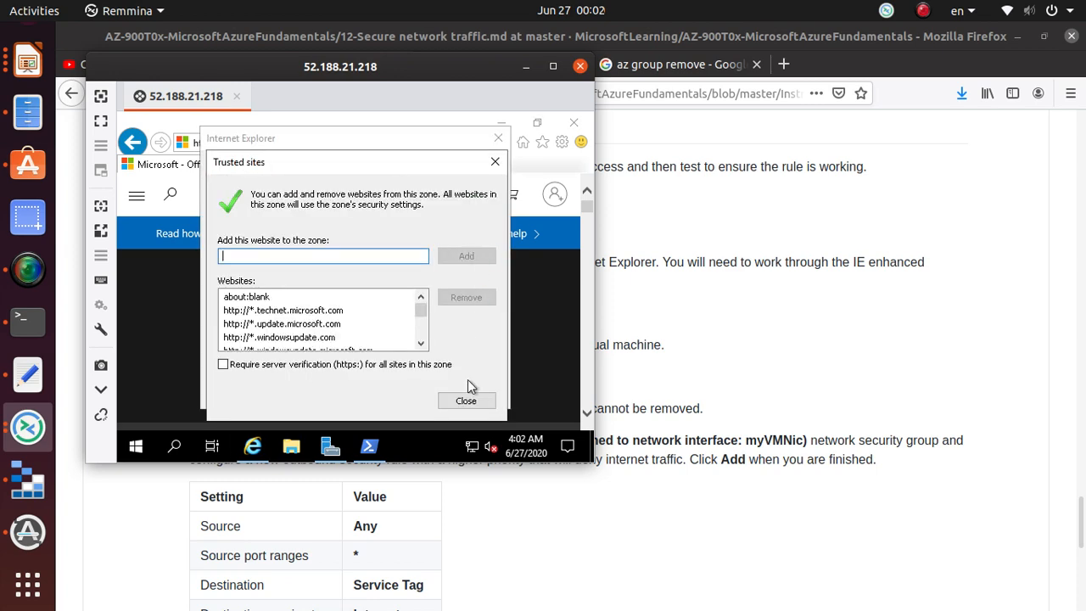
left_click(466, 400)
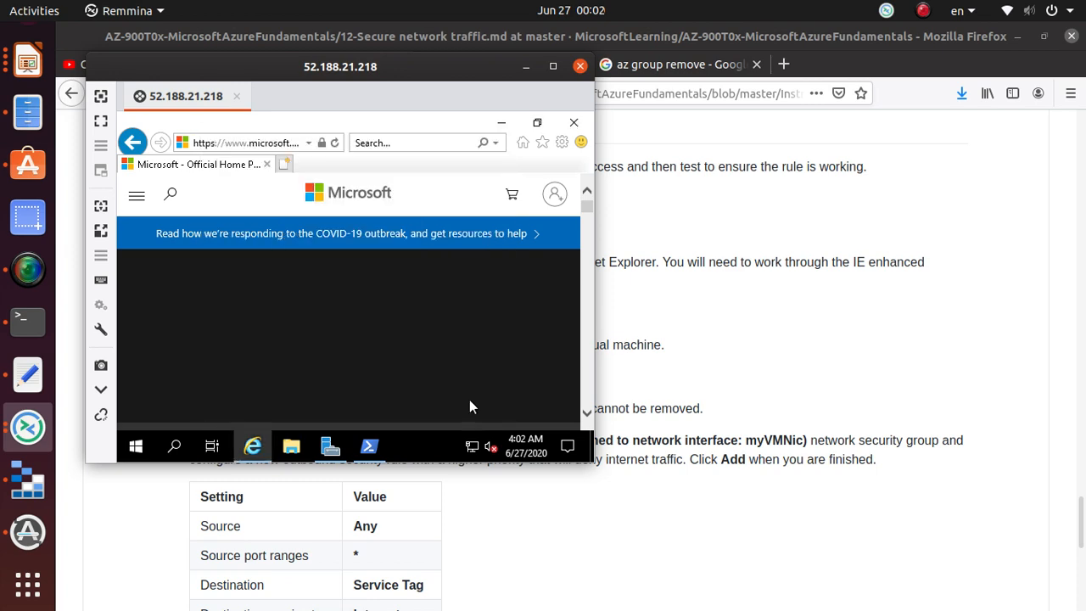
left_click(265, 144)
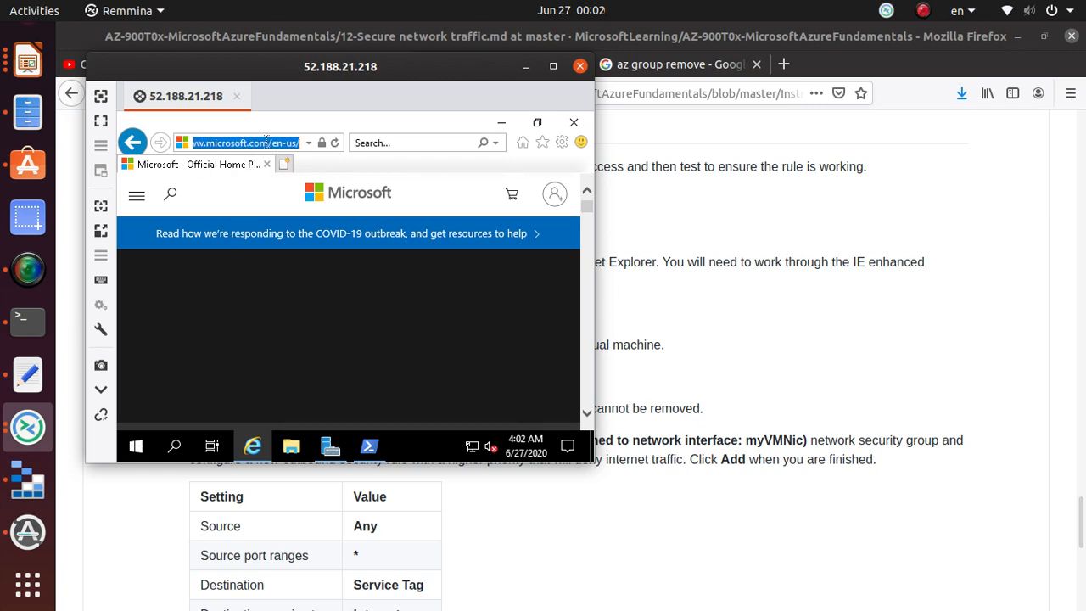
type("google.c")
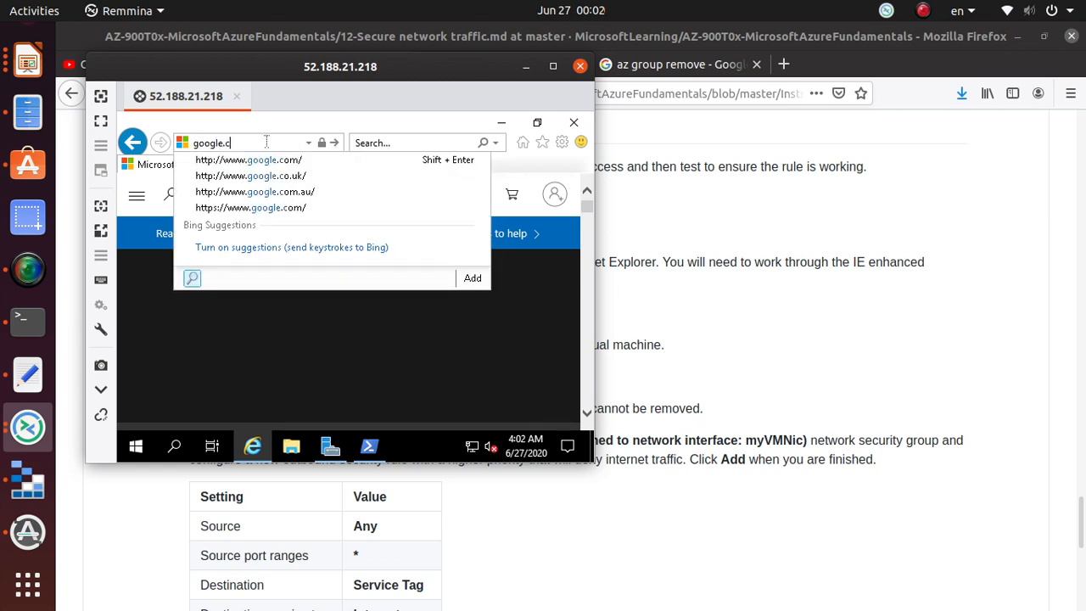
type("om")
key("Return")
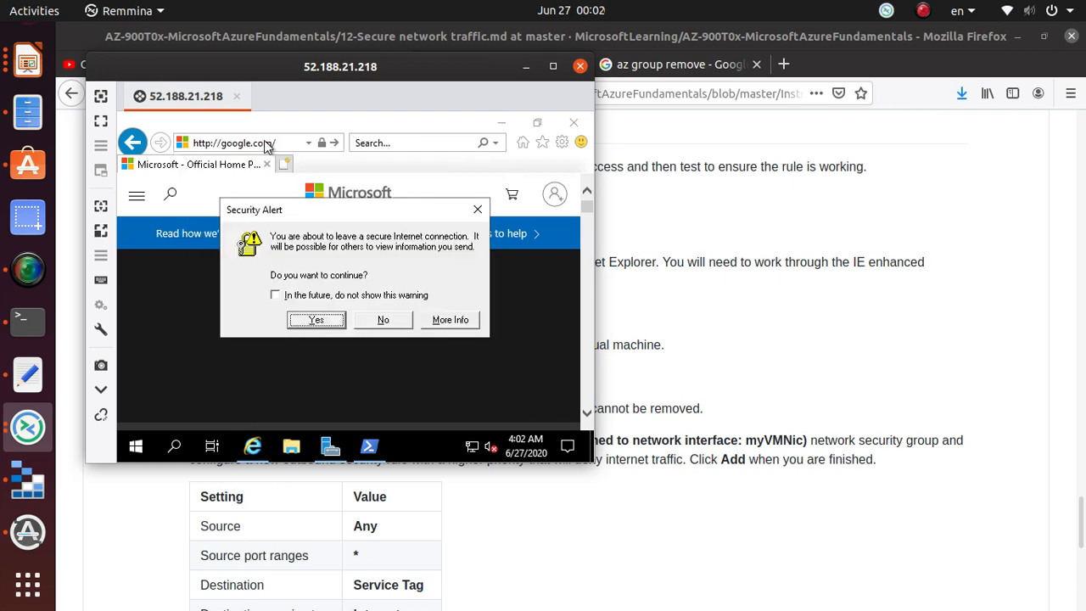
left_click(317, 320)
left_click(383, 322)
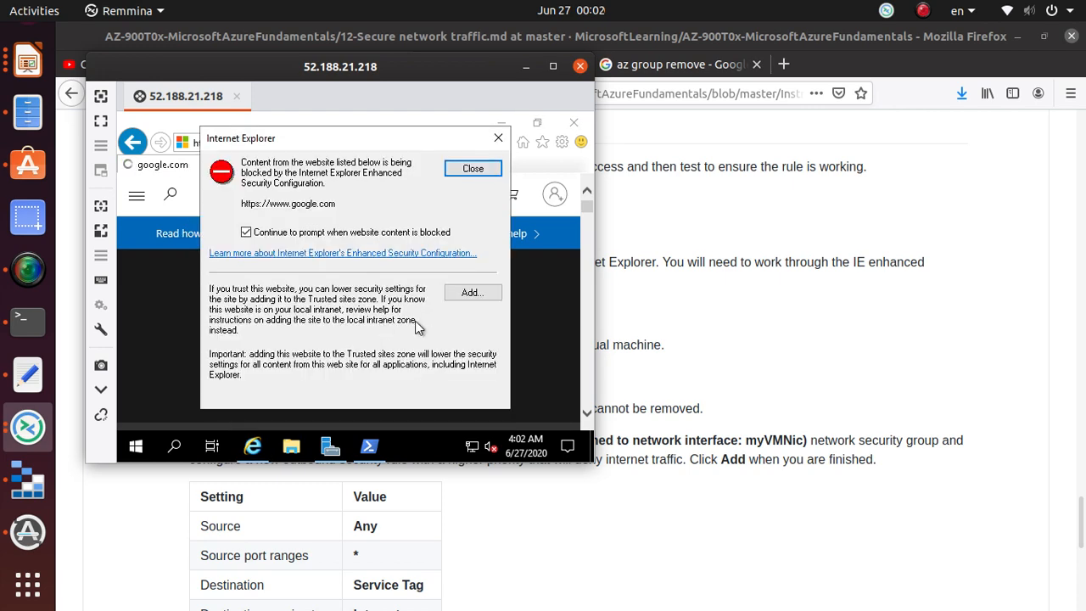
left_click(480, 300)
left_click(469, 257)
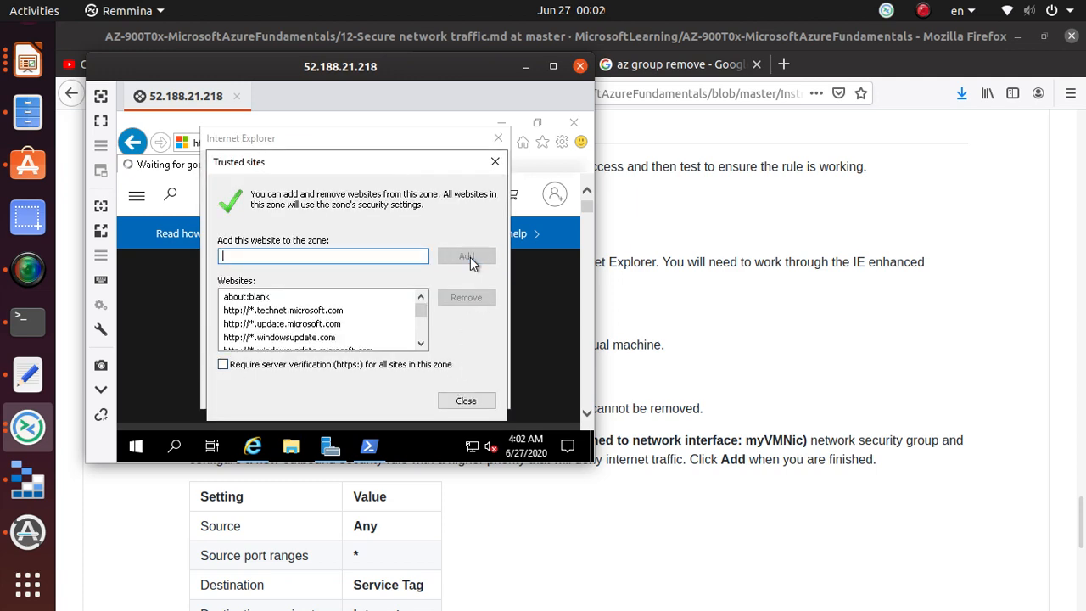
left_click(472, 403)
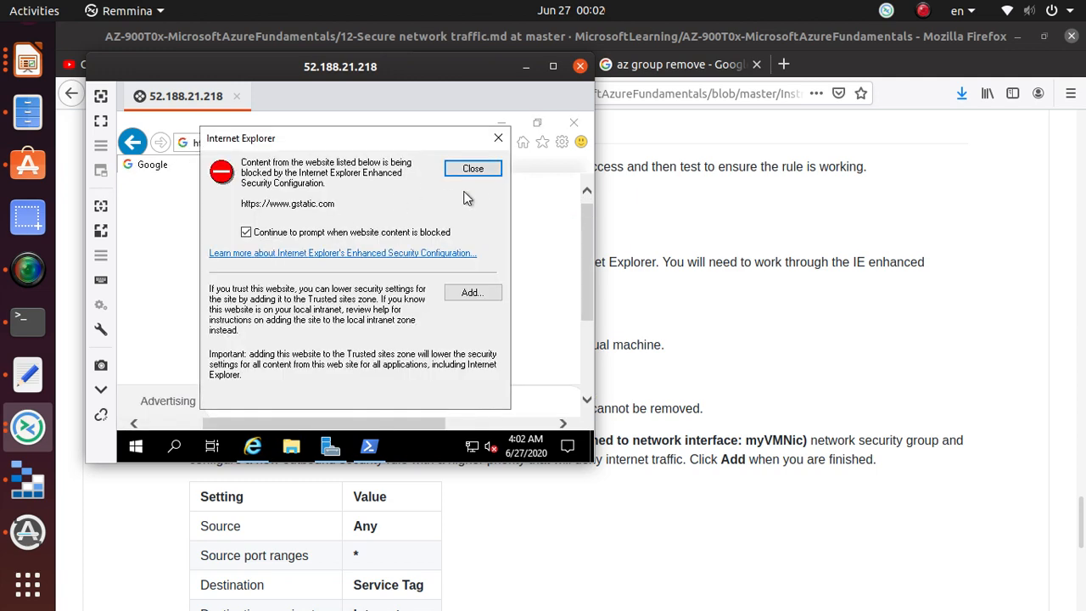
left_click(472, 294)
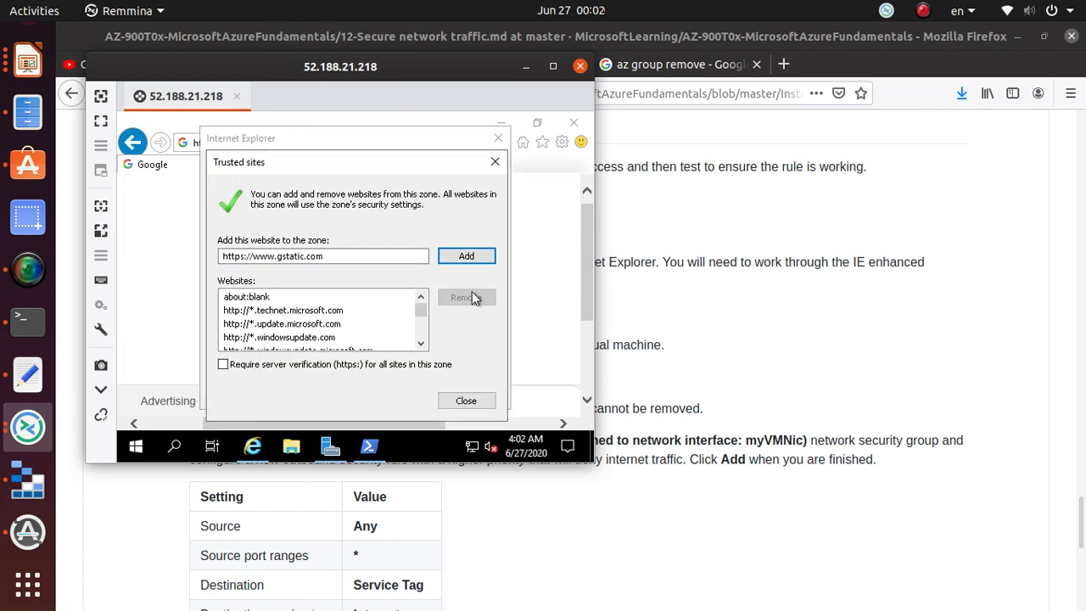
left_click(473, 257)
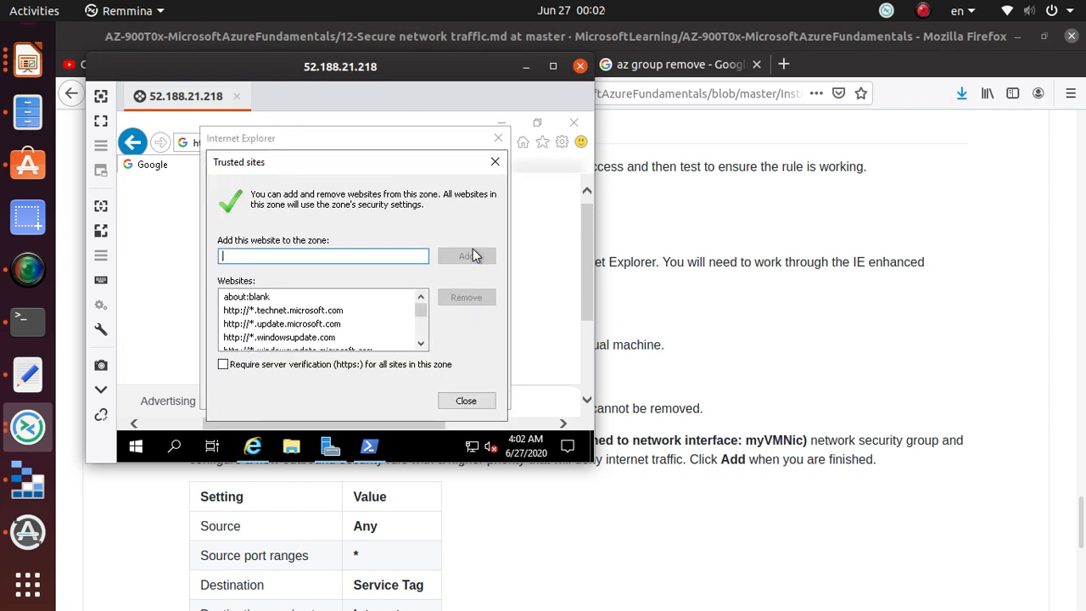
left_click(475, 402)
left_click(484, 293)
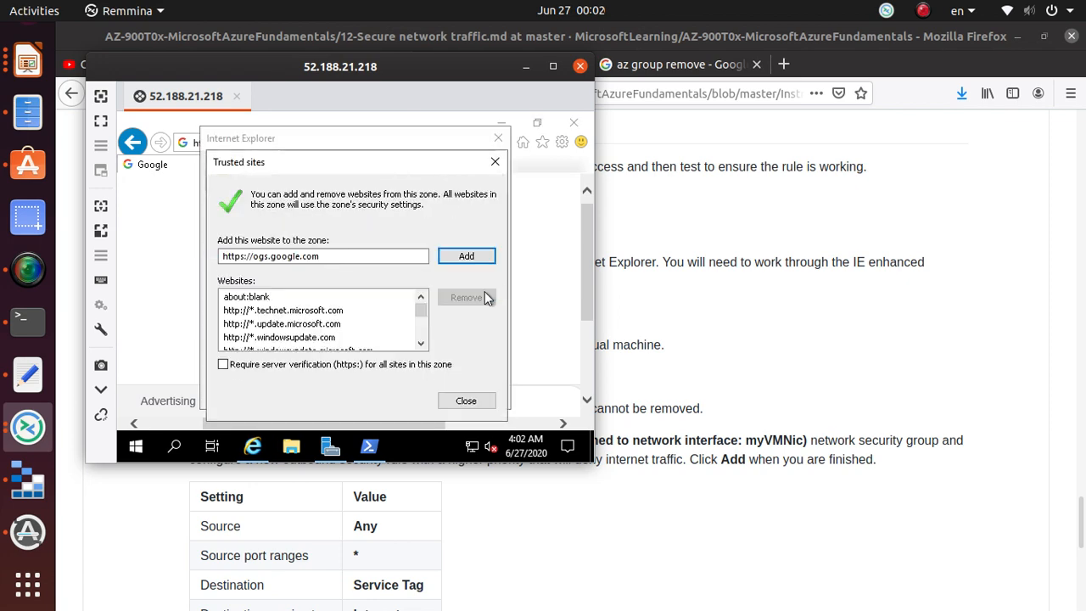
left_click(478, 255)
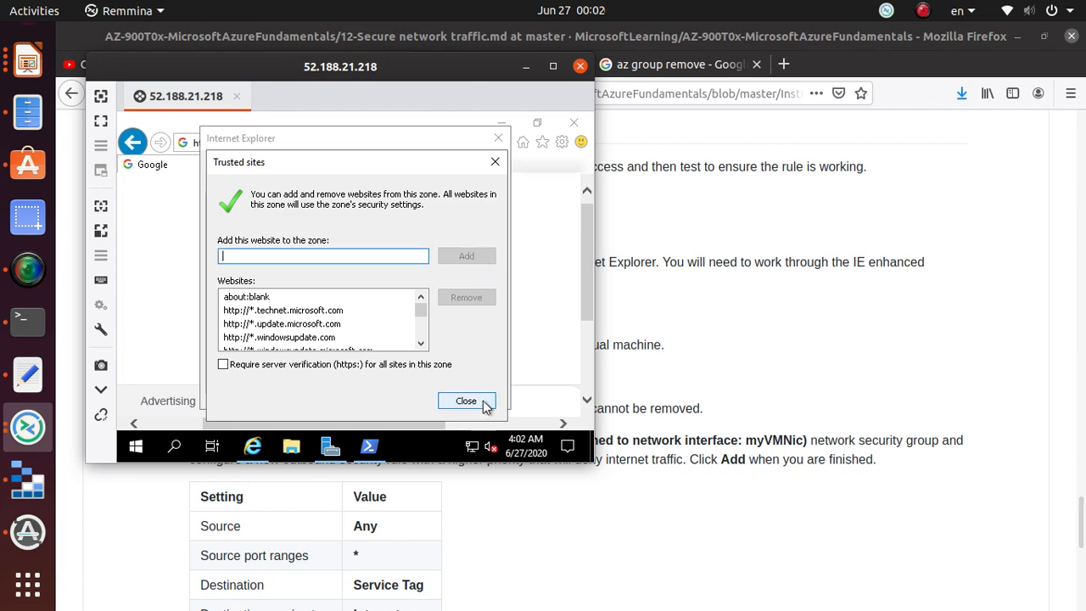
left_click(477, 400)
left_click(477, 293)
left_click(475, 256)
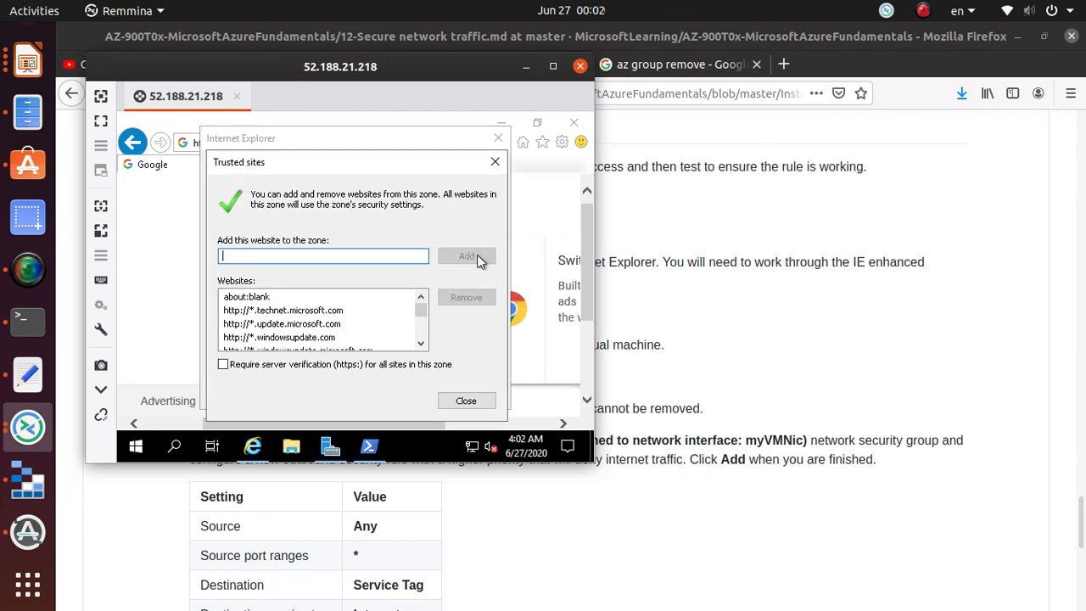
left_click(467, 404)
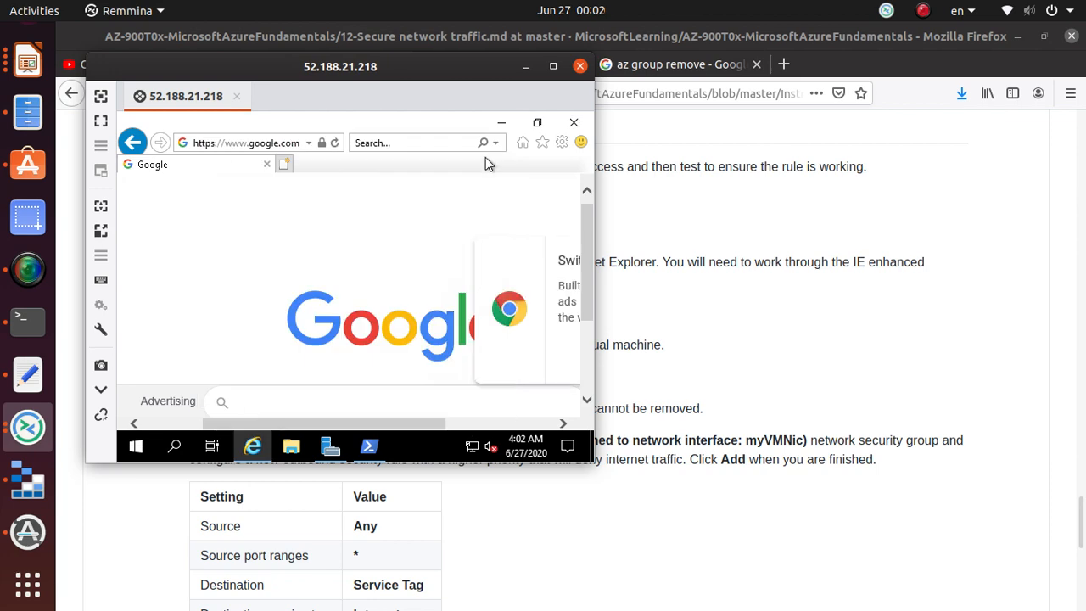
- In Internet Options > Security, set the Trusted sites zone slider to Medium-low
right_click(337, 124)
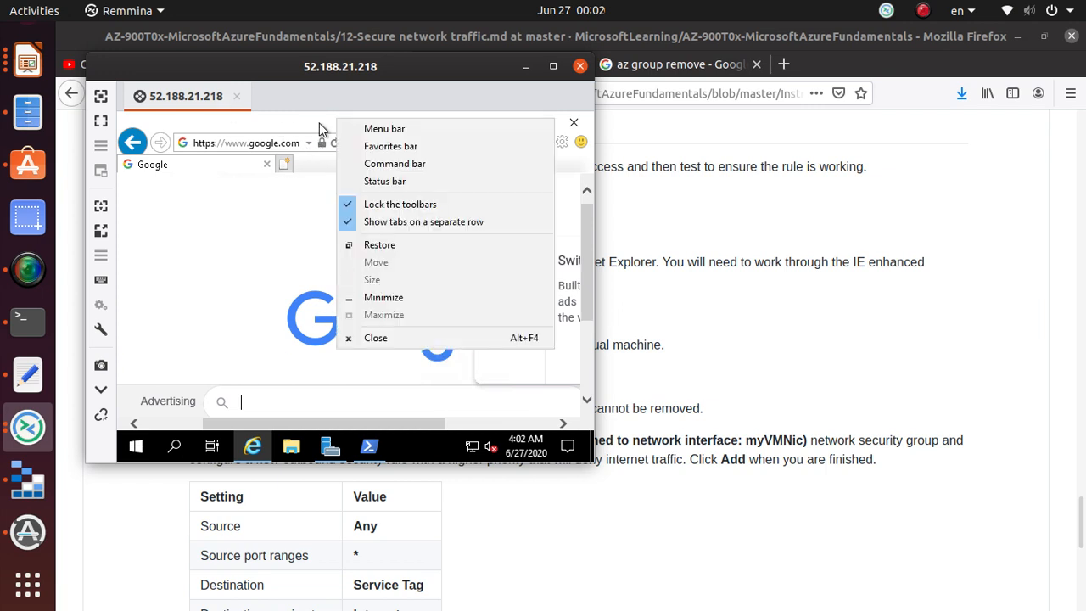
left_click(562, 144)
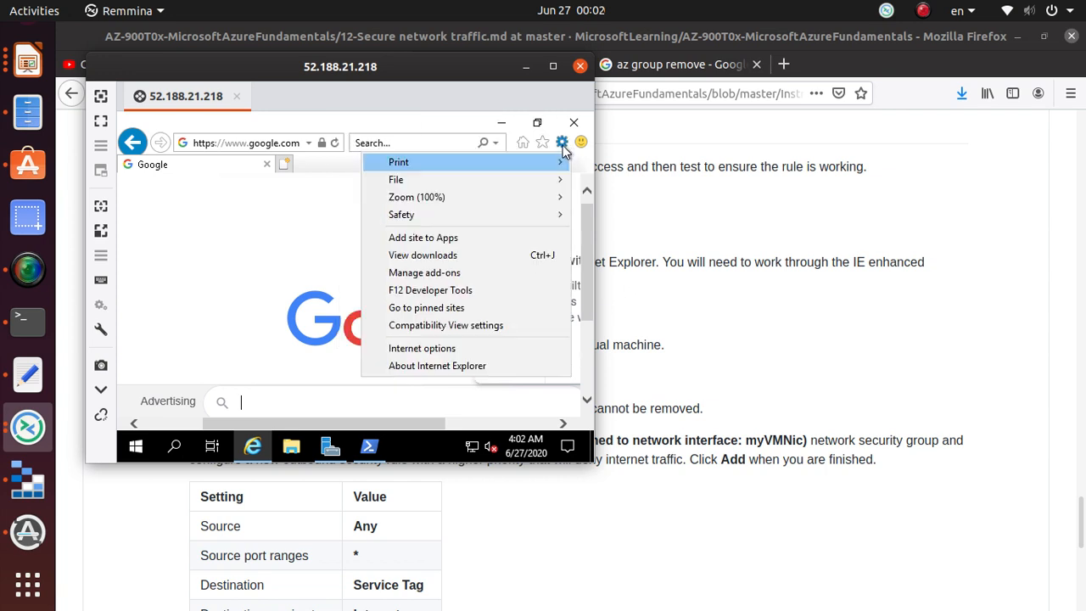
left_click(452, 355)
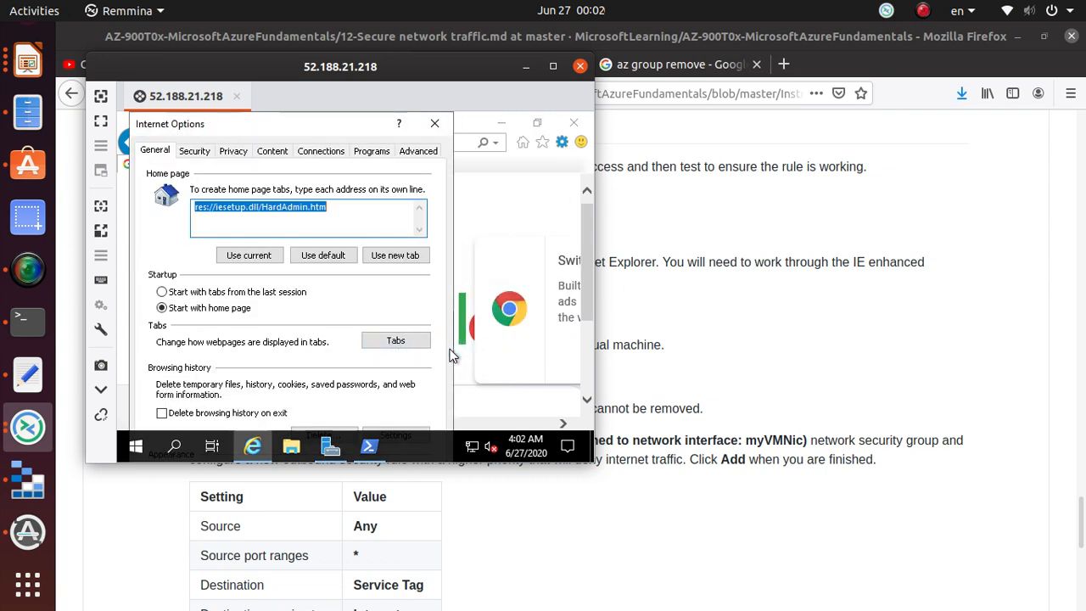
left_click(197, 153)
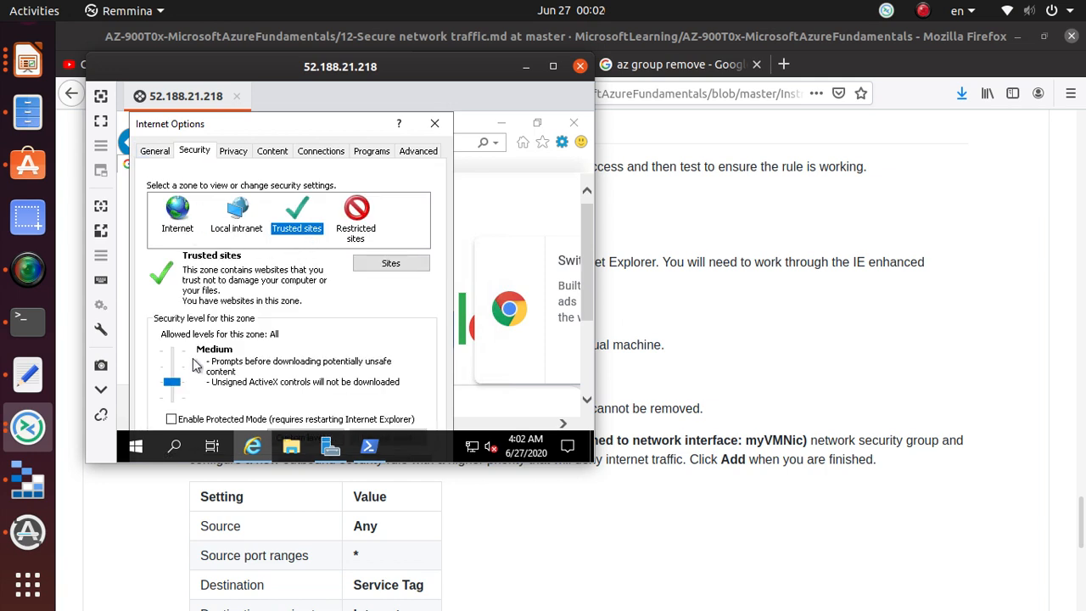
left_click_drag(172, 382, 176, 410)
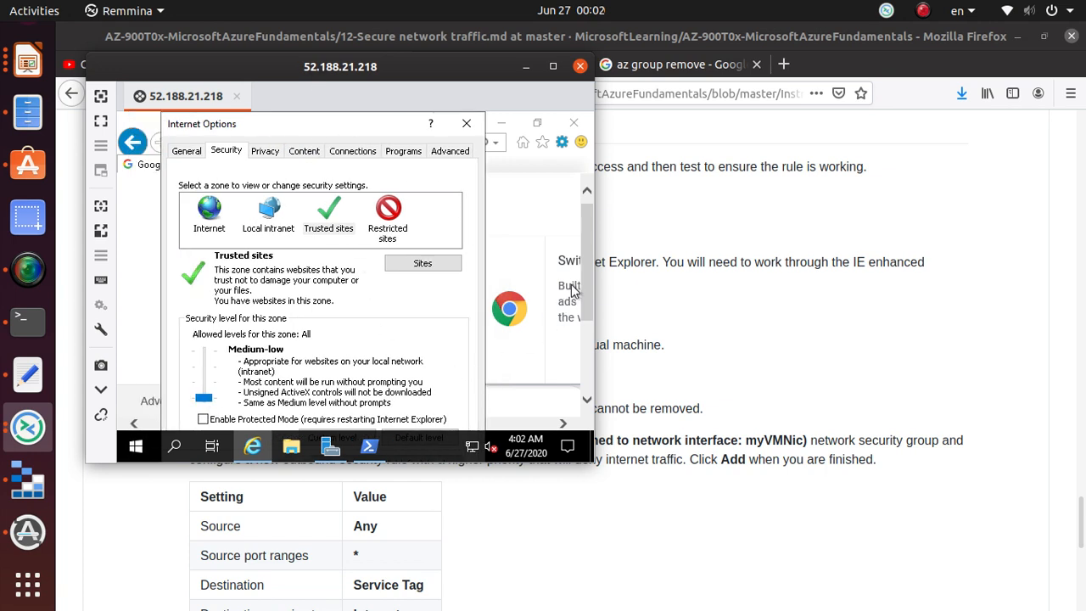
- Enlarge the remote window, view Trusted sites custom level settings, and close Internet Options
left_click_drag(573, 463, 572, 605)
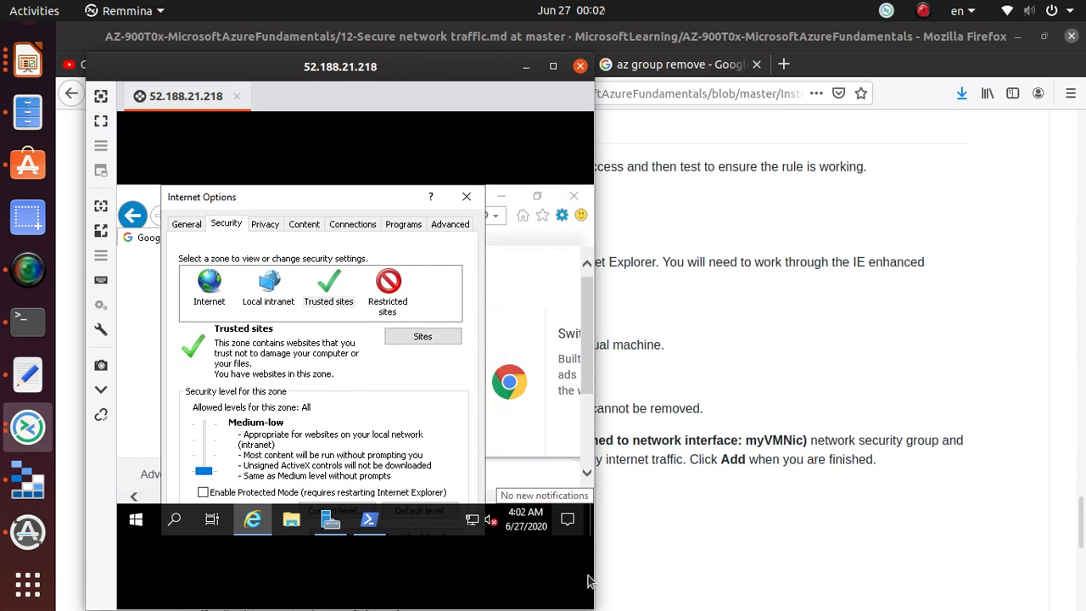
left_click(351, 501)
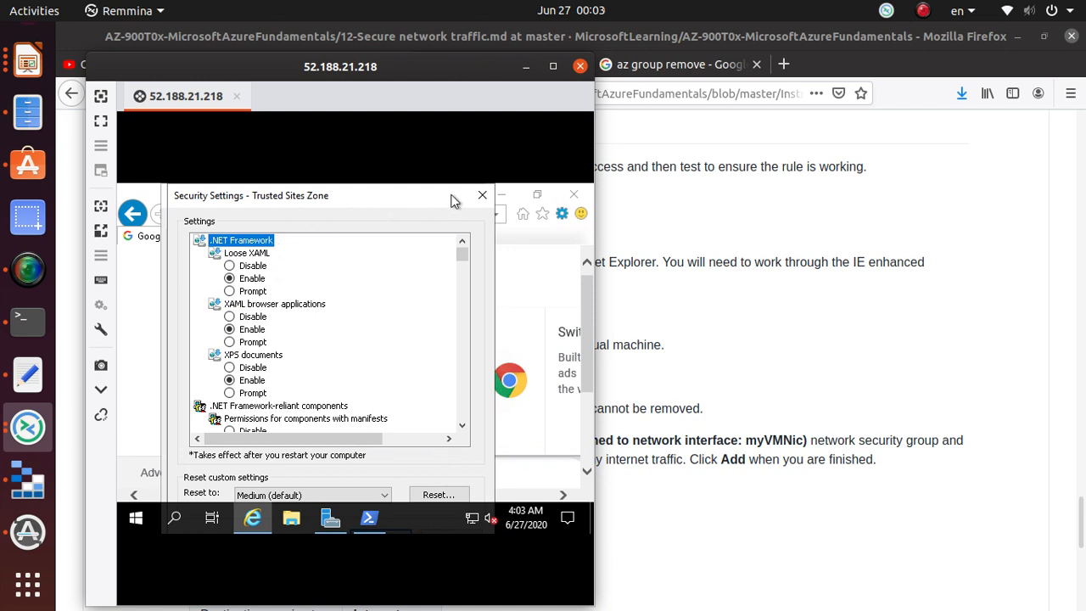
left_click(481, 196)
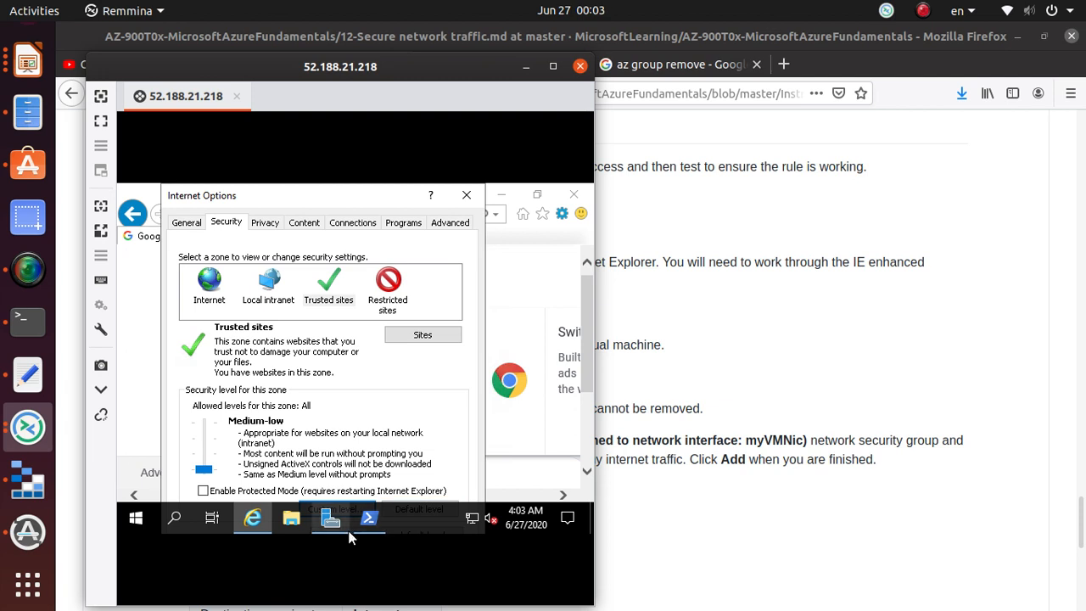
left_click_drag(333, 120, 301, 87)
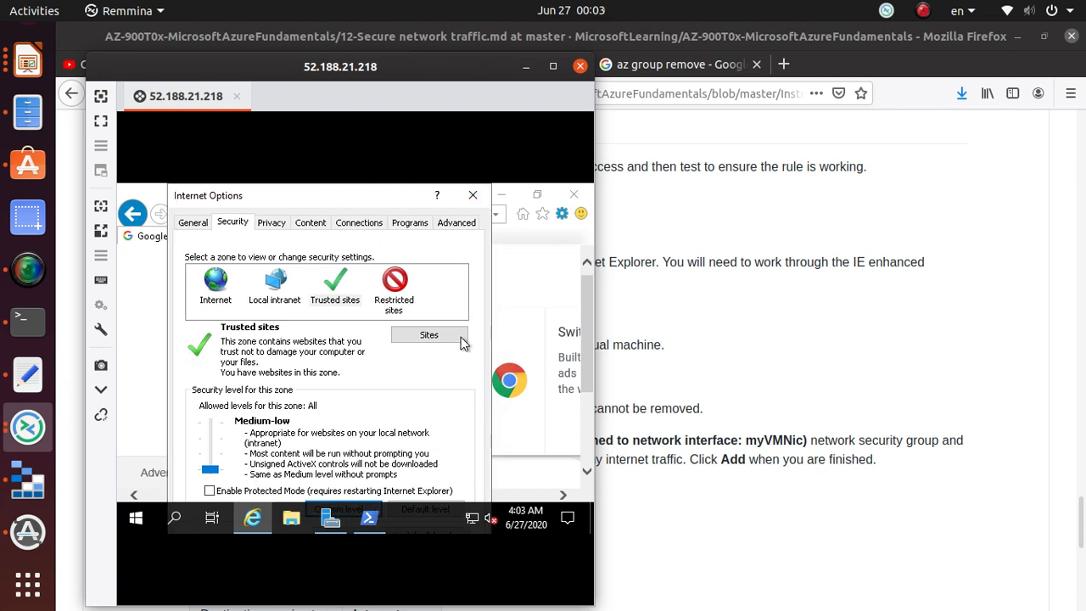
left_click(470, 195)
left_click(278, 214)
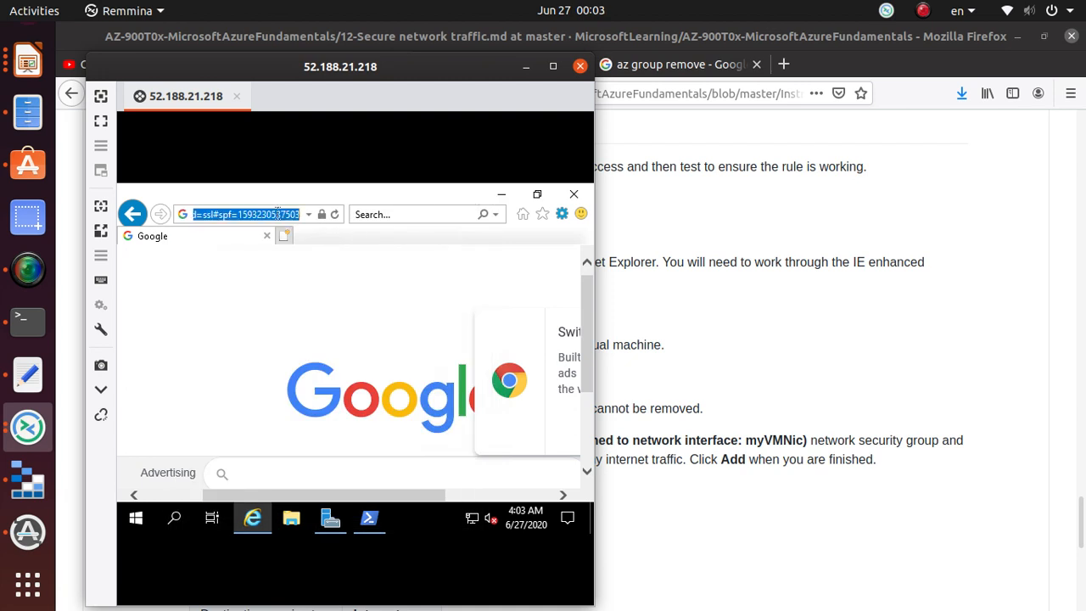
- Load google.com in IE, accepting the security alerts
type("google.com/")
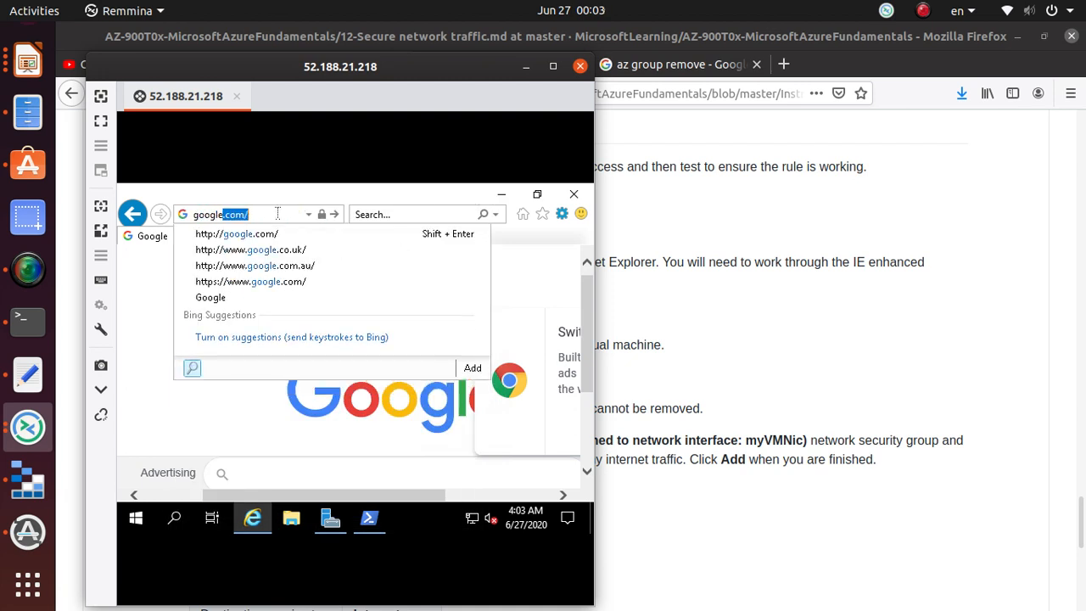
key("Return")
left_click(328, 390)
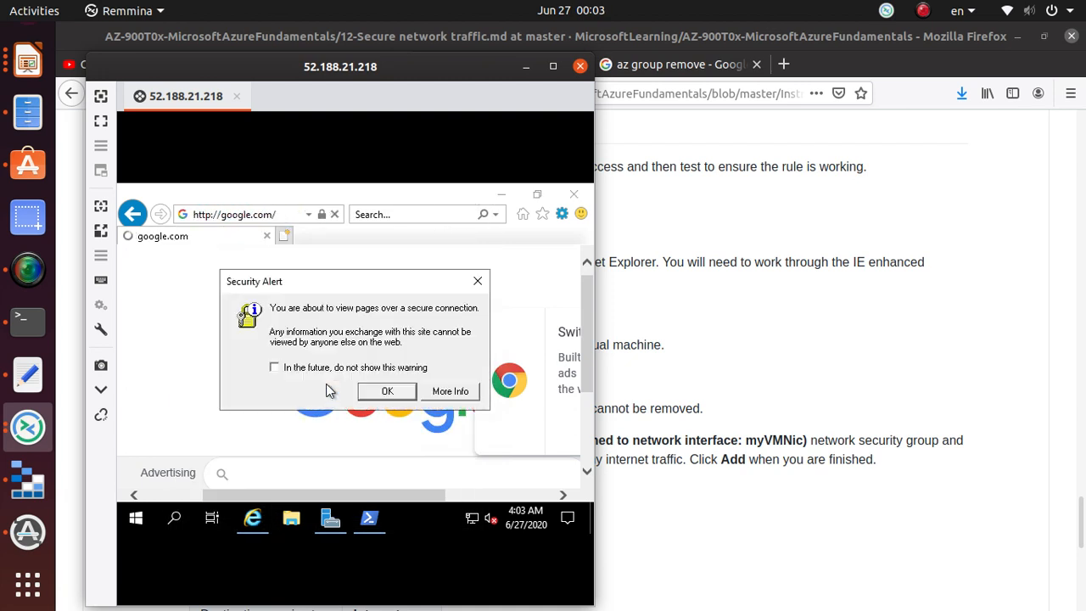
left_click(374, 395)
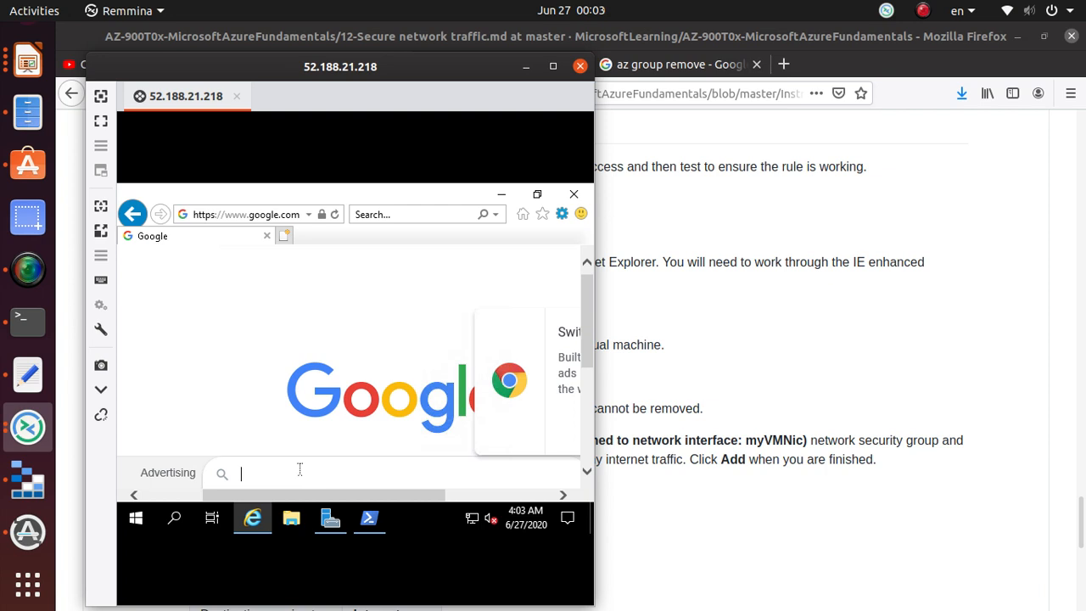
- Search Google for 'azure', scroll the results, then return to the lab instructions
type("azure")
key("Return")
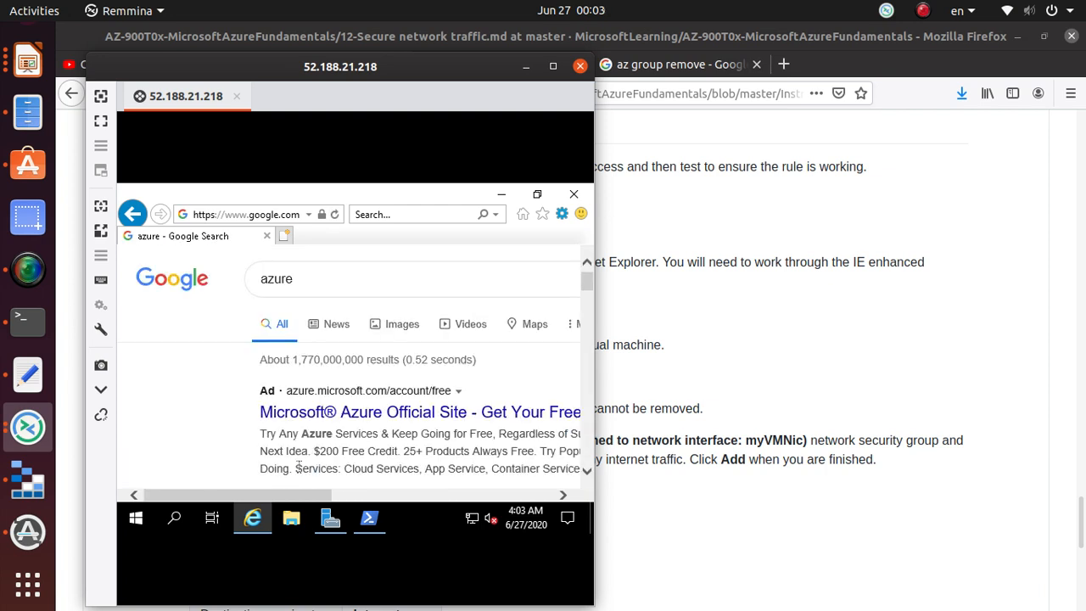
scroll(297, 466, "down", 3)
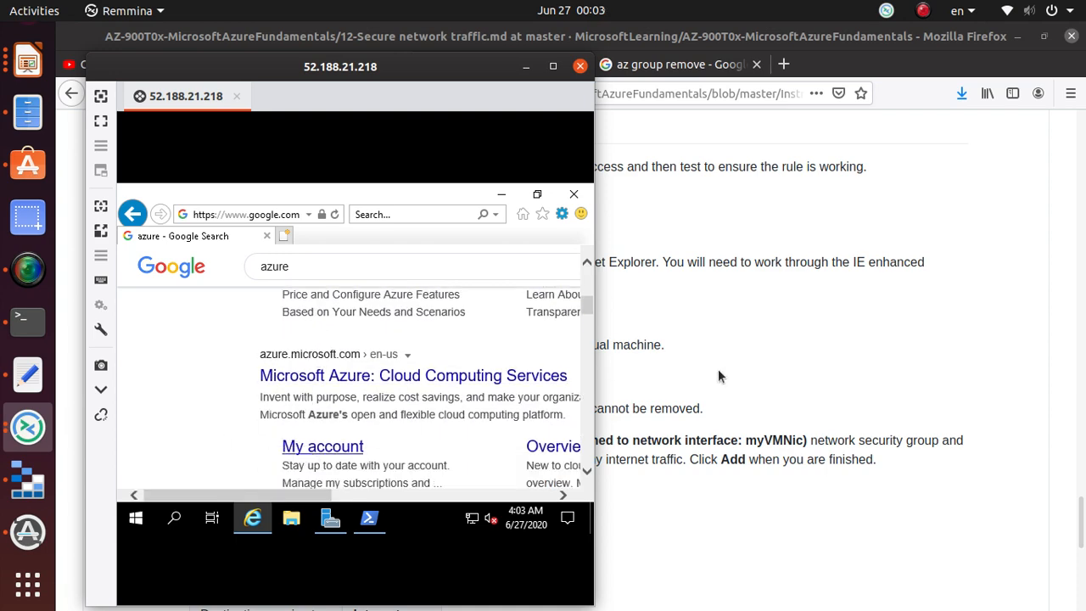
left_click(785, 308)
scroll(754, 312, "up", 3)
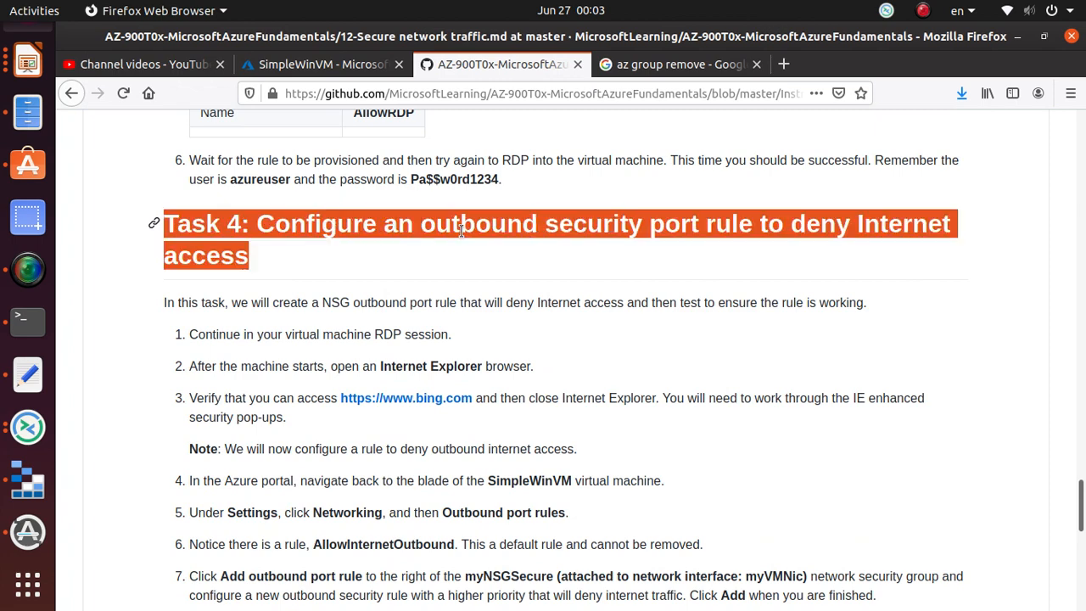
- Scroll to the Task 4 deny-rule table, highlight steps 5 and 6, then reopen the SimpleWinVM portal tab
scroll(462, 231, "down", 4)
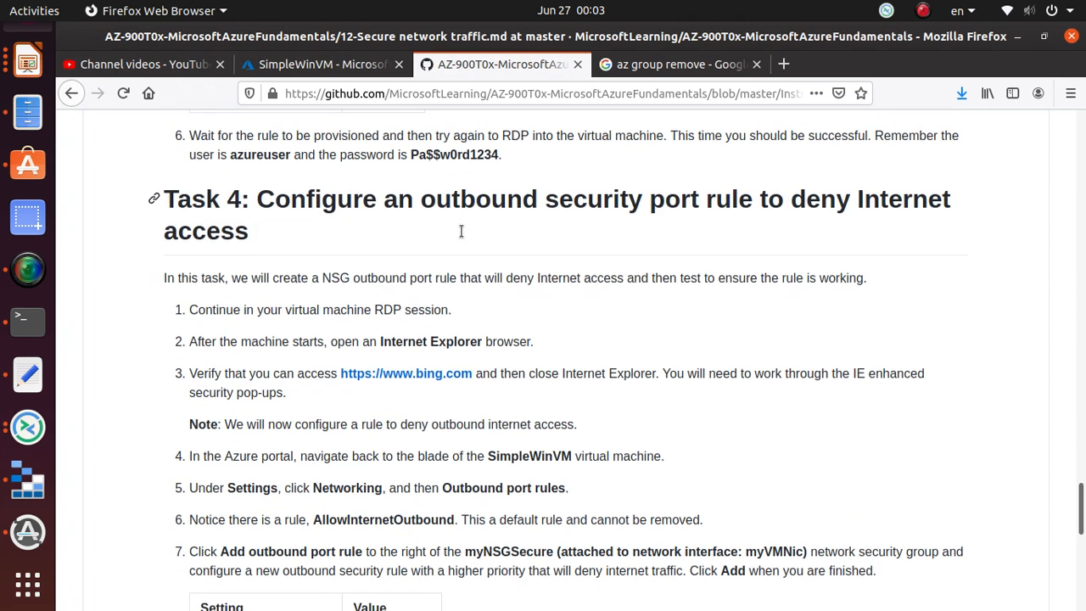
scroll(461, 235, "down", 2)
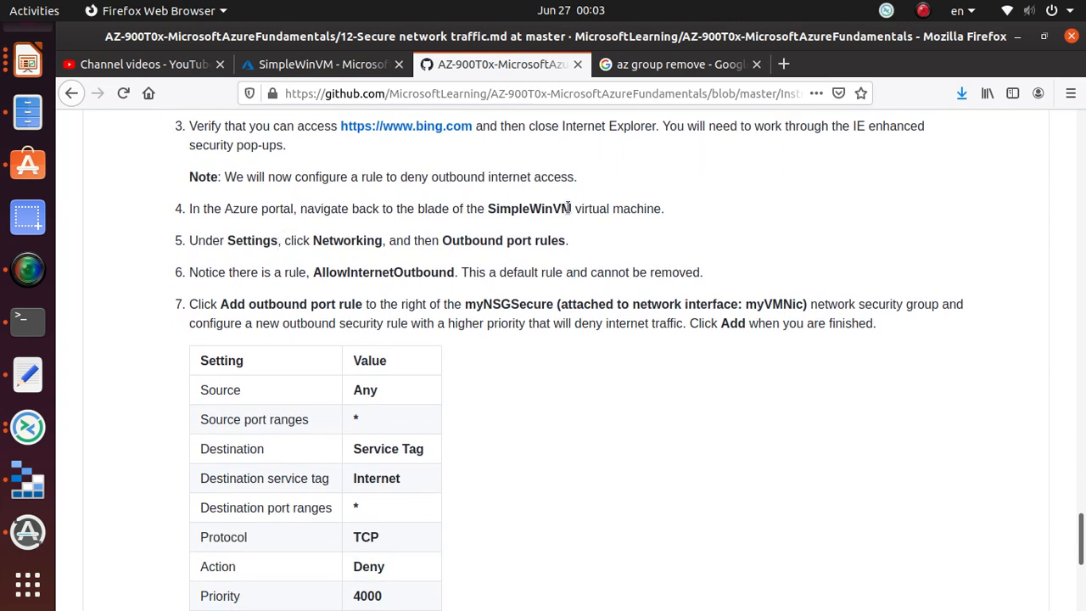
triple_click(353, 239)
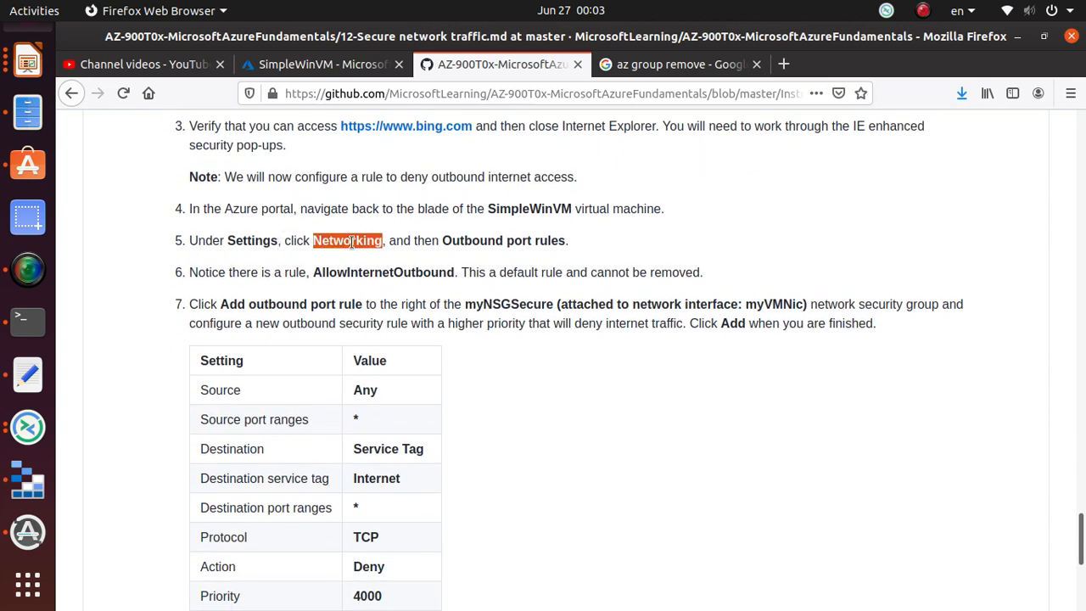
left_click(426, 278)
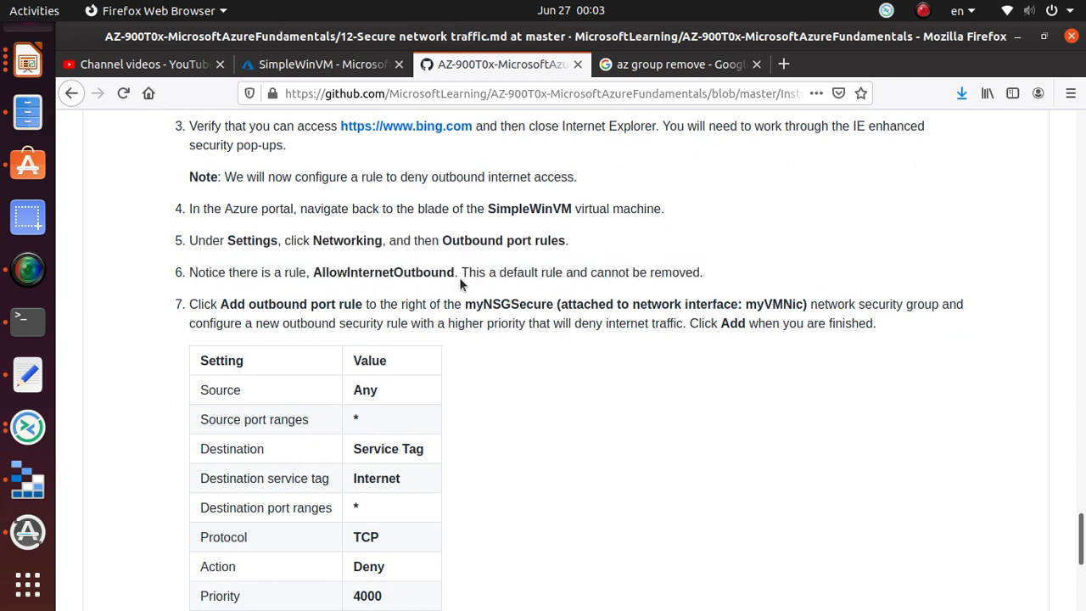
triple_click(549, 272)
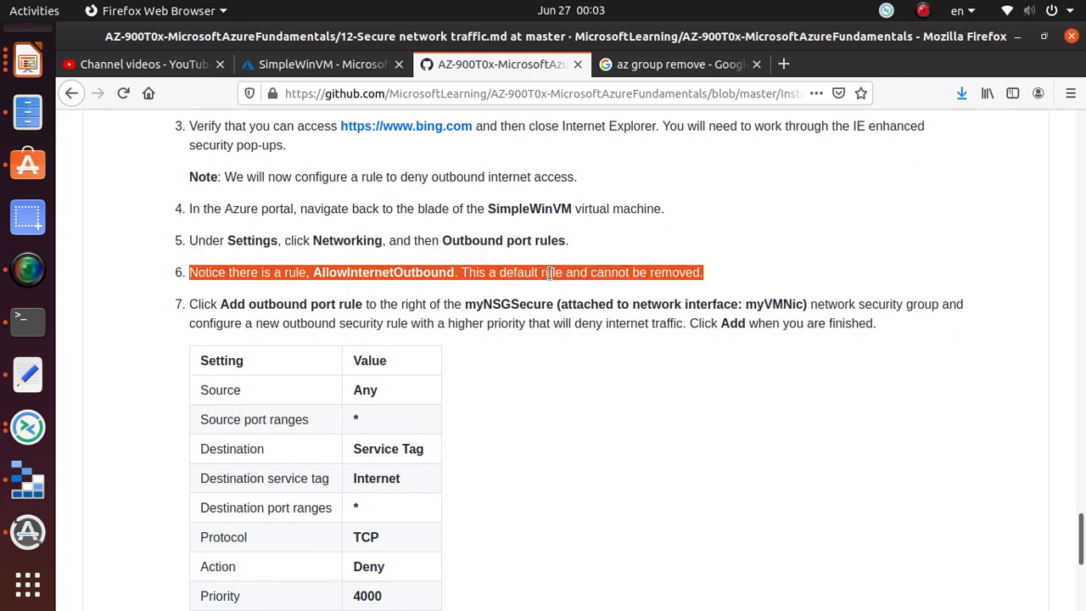
left_click(293, 66)
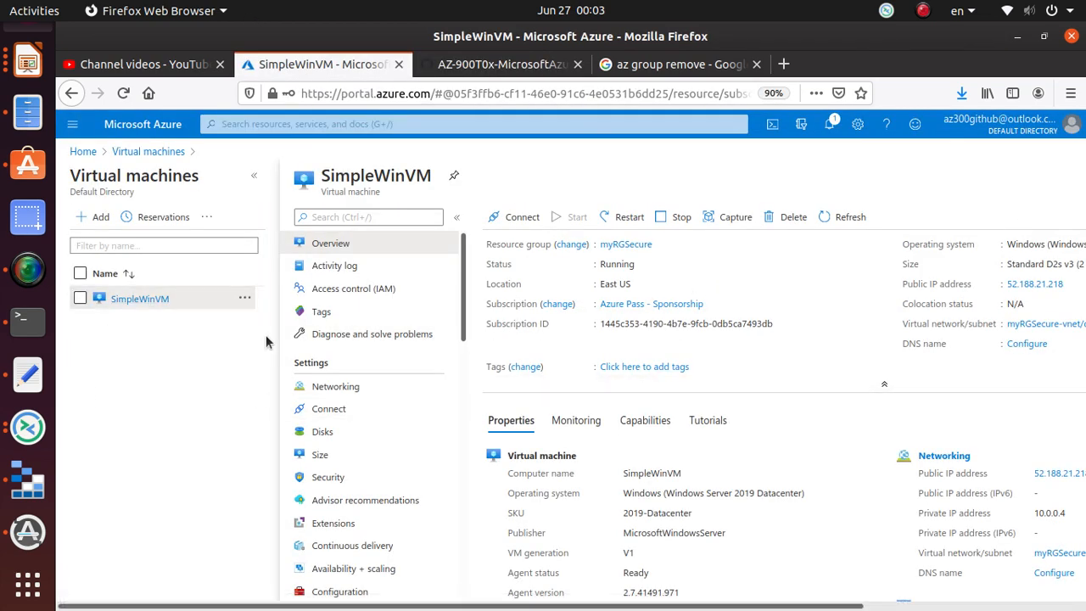
- Go from SimpleWinVM's Networking to myNSGSecure's outbound security rules
left_click(137, 300)
left_click(329, 390)
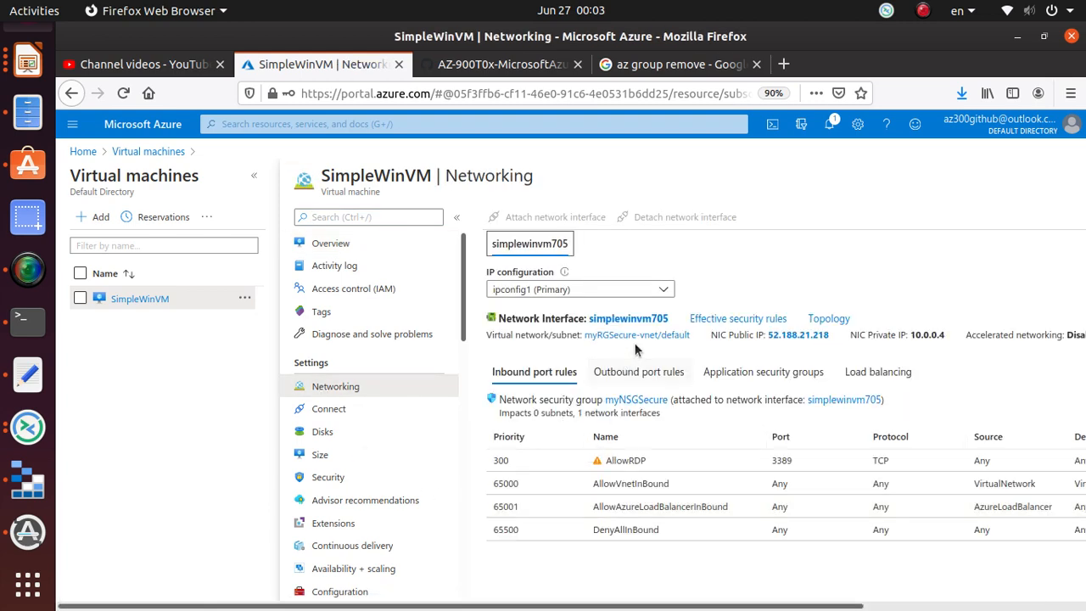
left_click(637, 399)
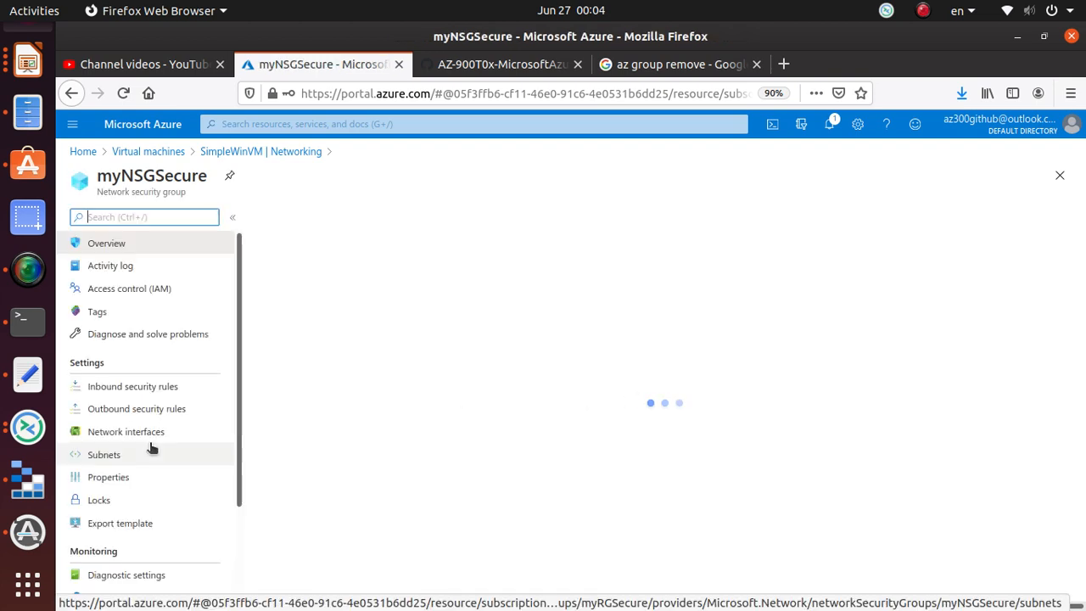
left_click(129, 409)
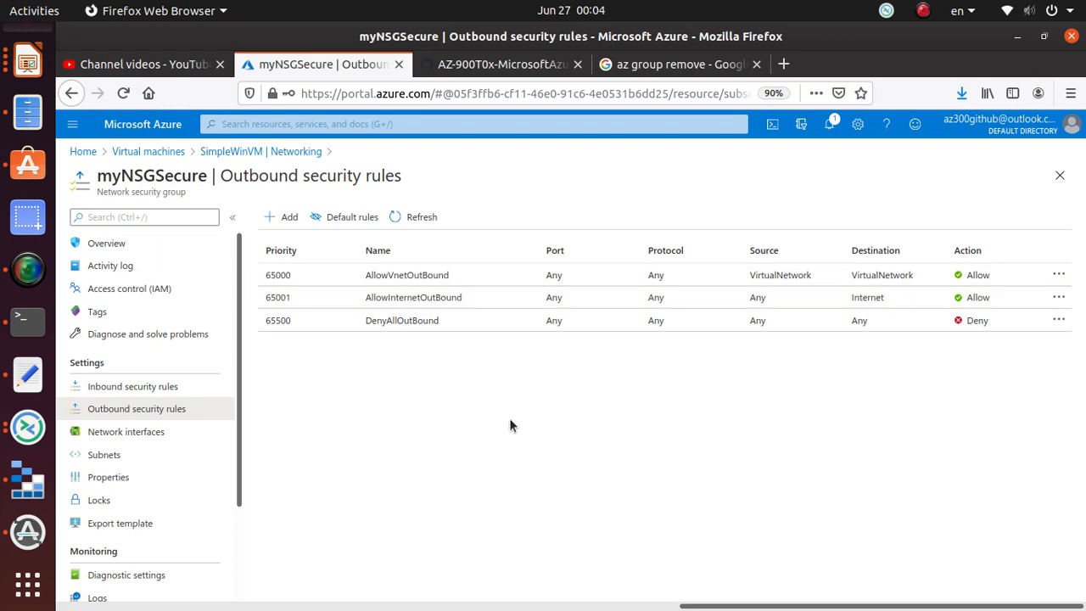
- Review lab step 7, then start adding a new outbound security rule
left_click(484, 71)
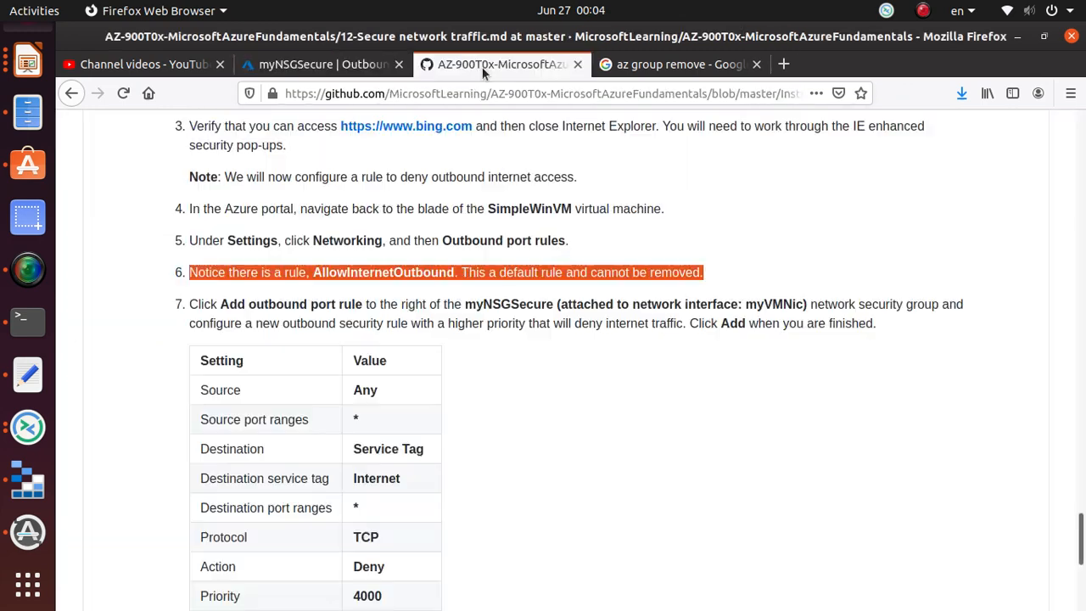
scroll(496, 433, "down", 3)
triple_click(260, 170)
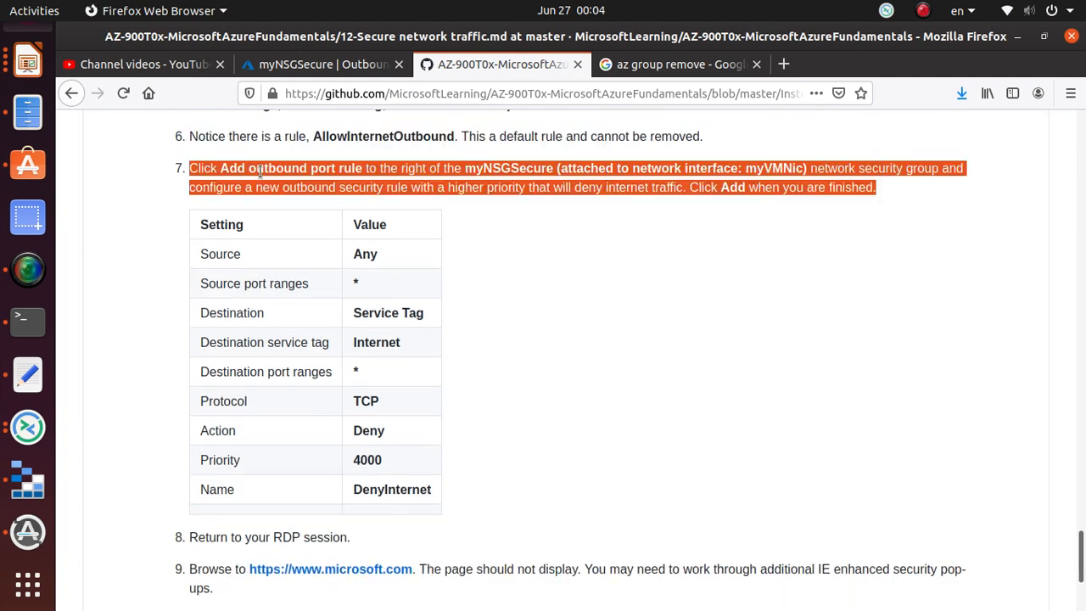
left_click(601, 276)
left_click(313, 71)
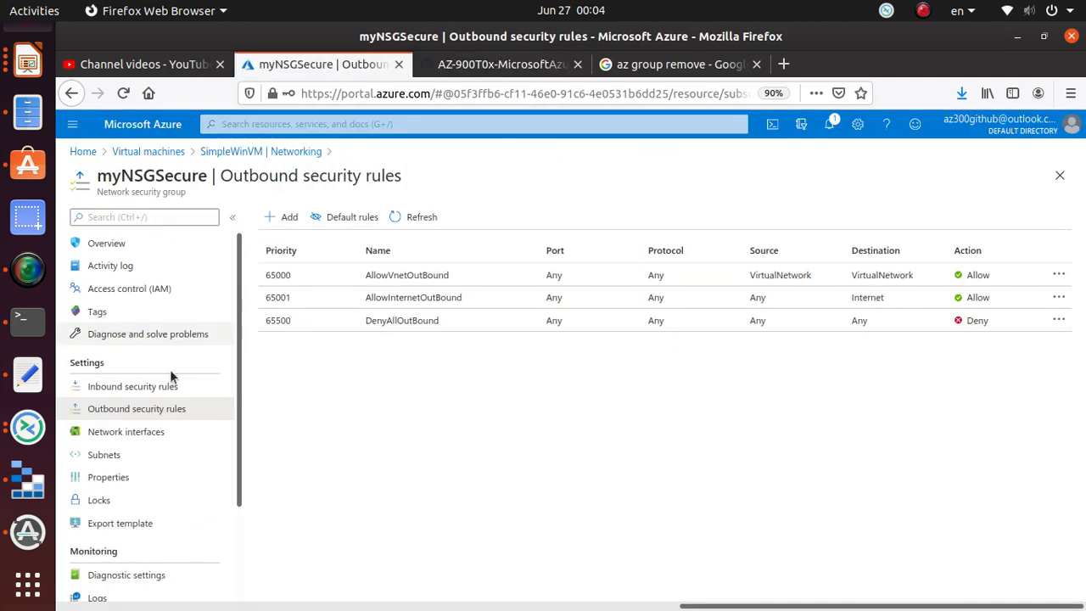
left_click(286, 220)
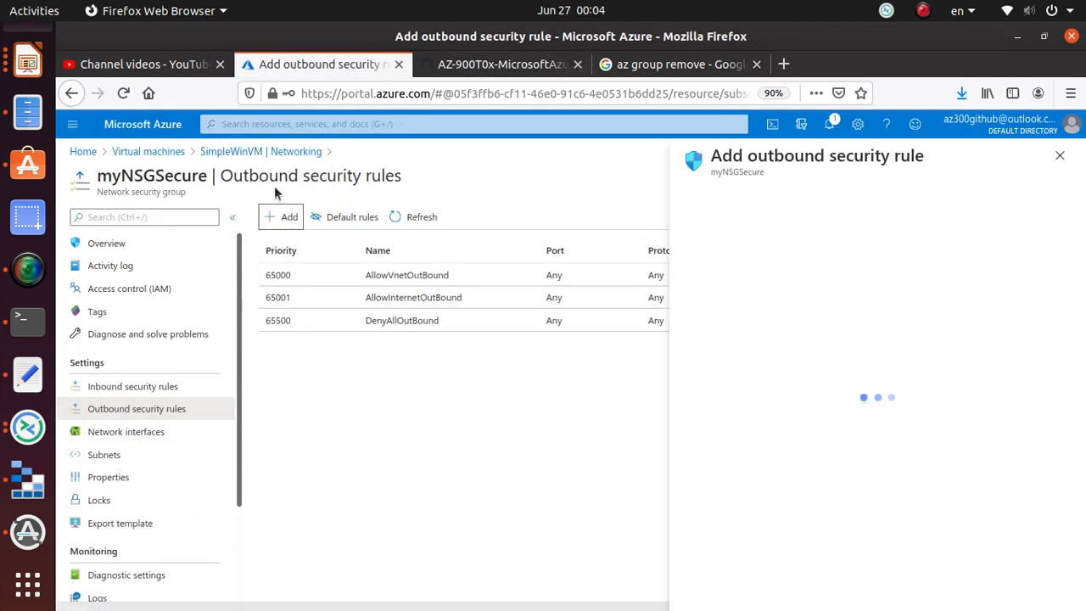
- Set the outbound rule's destination type to Service Tag, per the lab's Internet deny settings
left_click(495, 68)
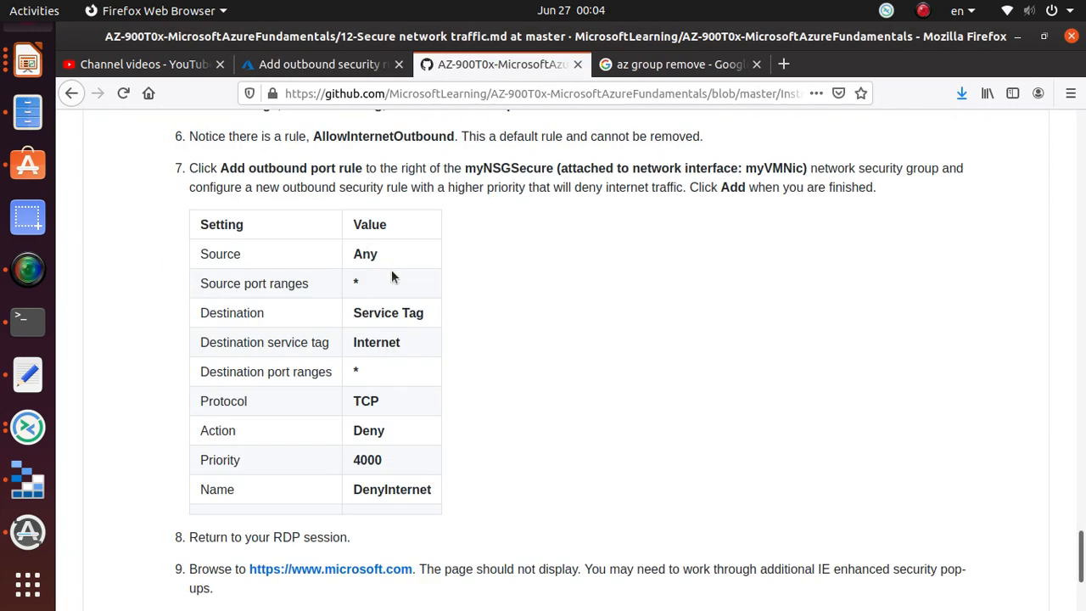
triple_click(392, 312)
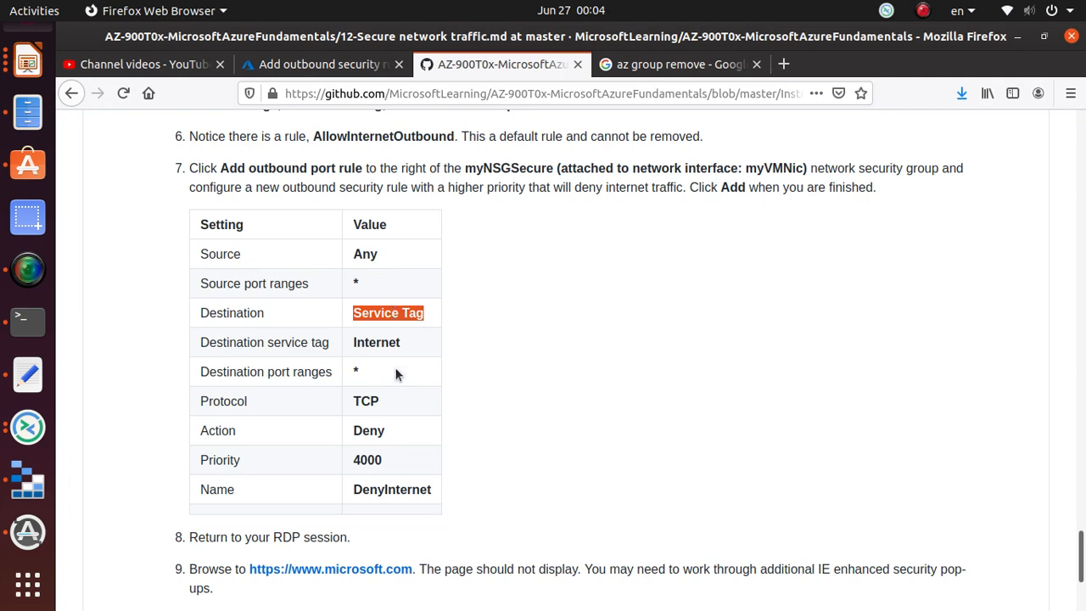
double_click(398, 342)
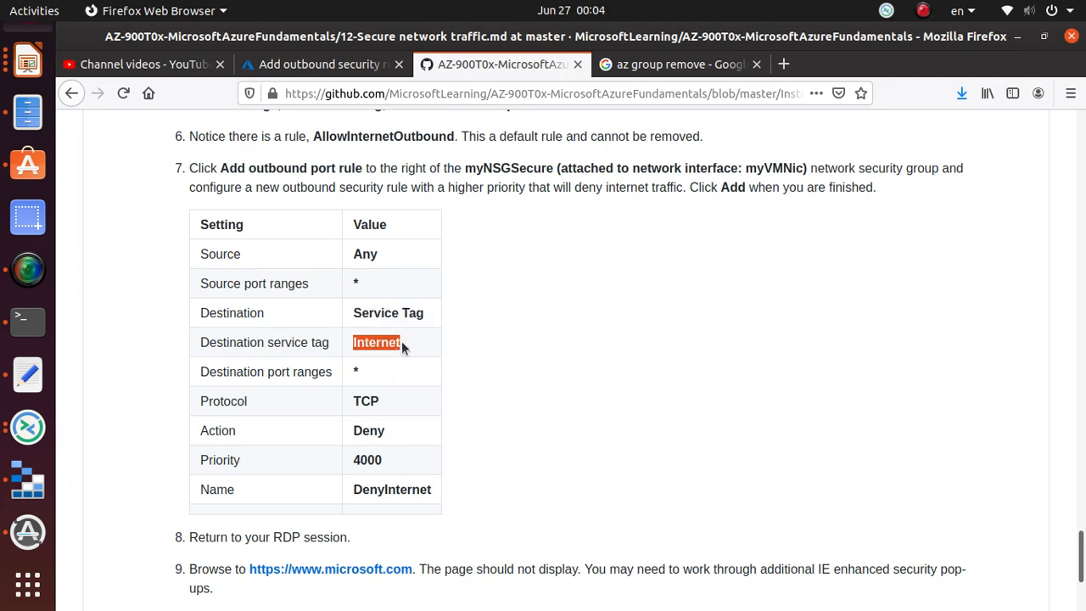
left_click(667, 75)
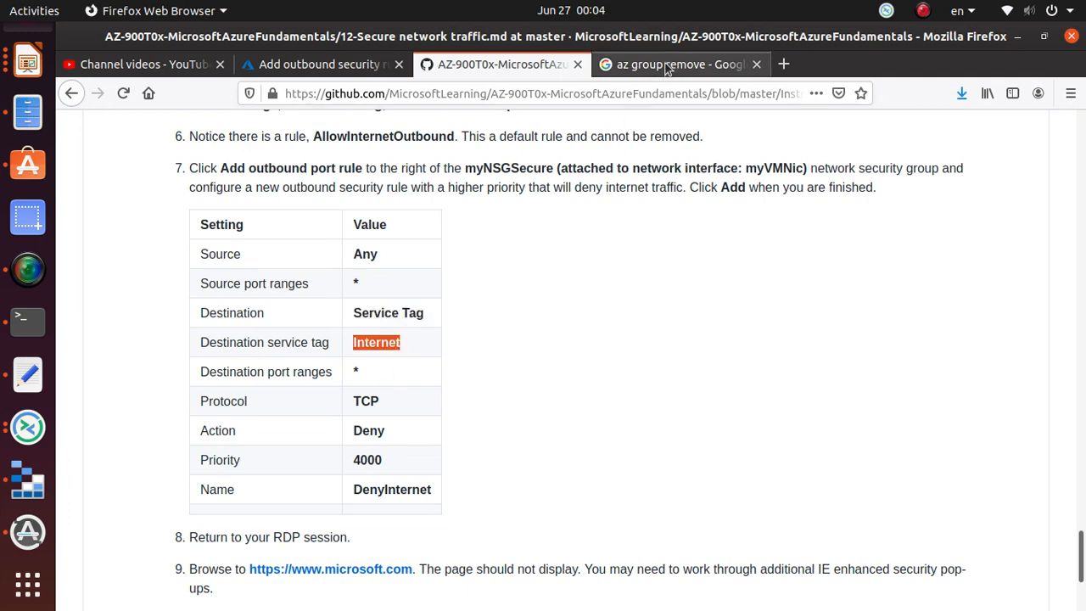
left_click(297, 63)
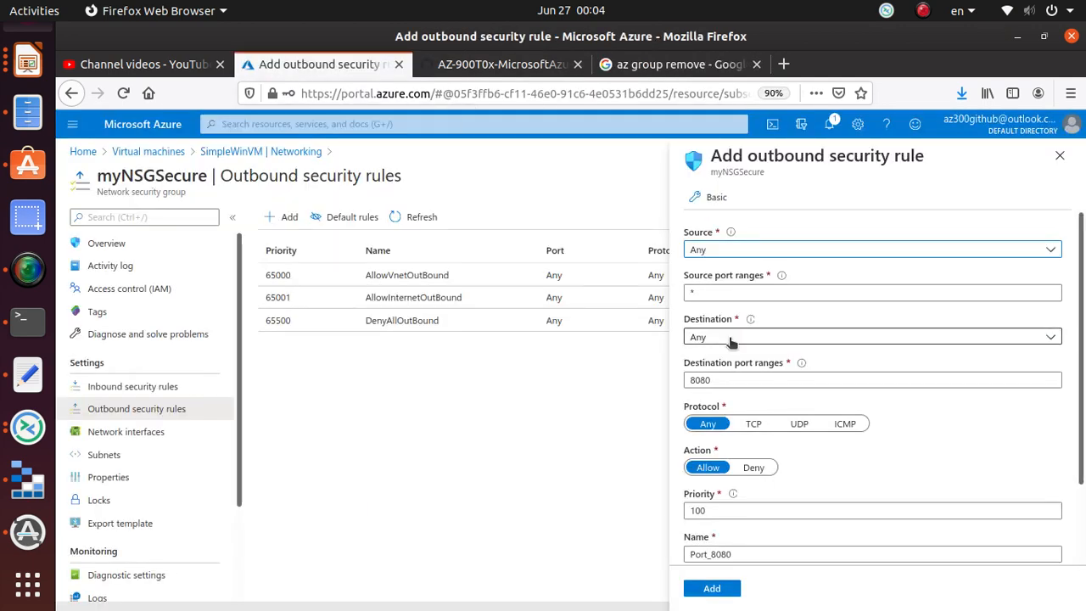
left_click(741, 338)
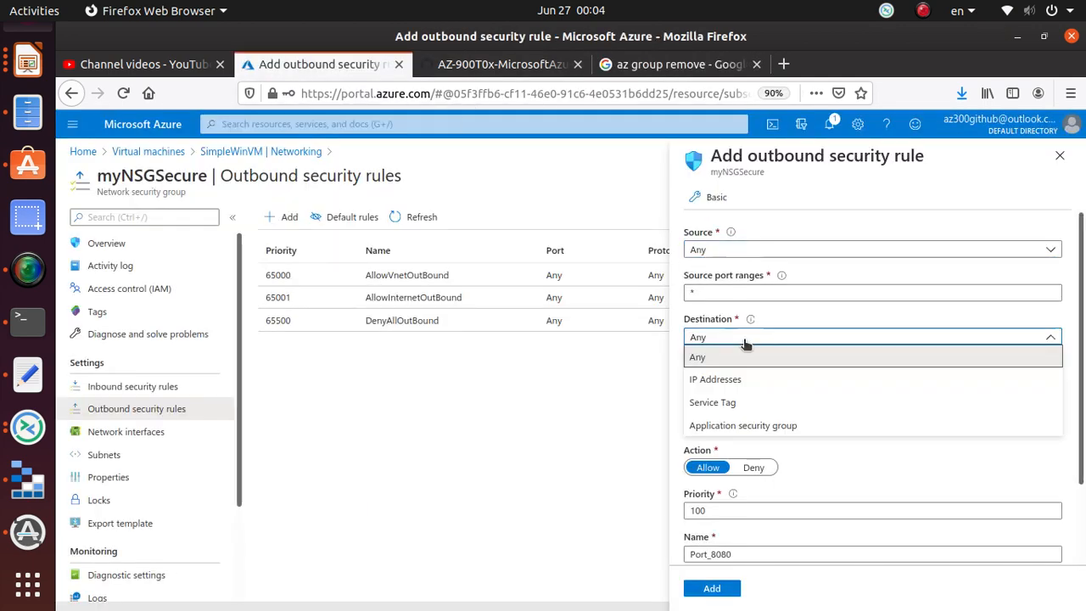
left_click(733, 404)
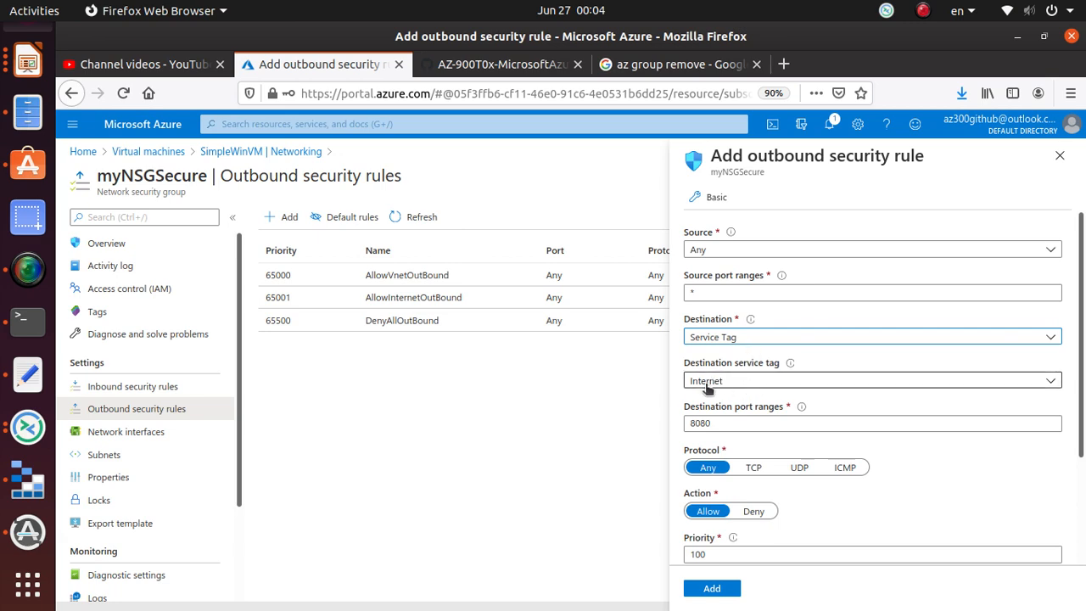
- Make the rule a Deny rule with priority 4000
left_click(501, 67)
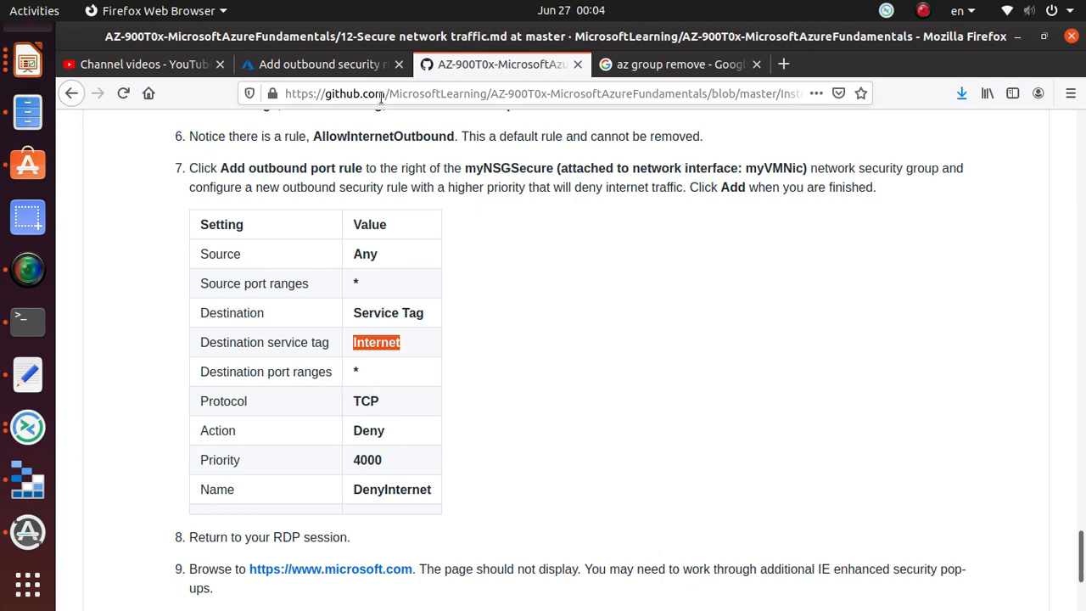
left_click(357, 66)
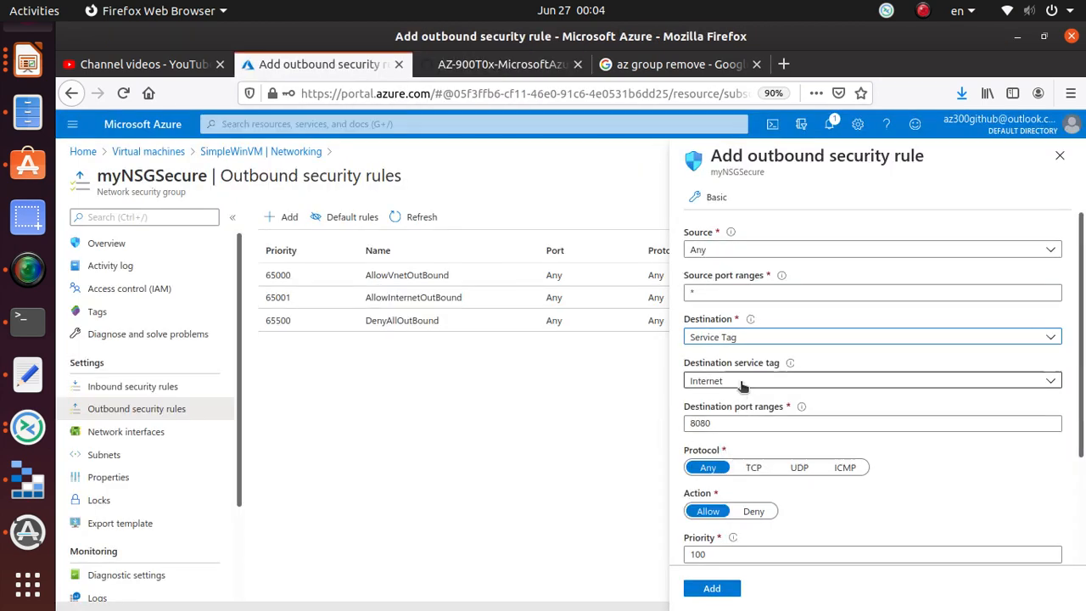
scroll(1001, 426, "down", 1)
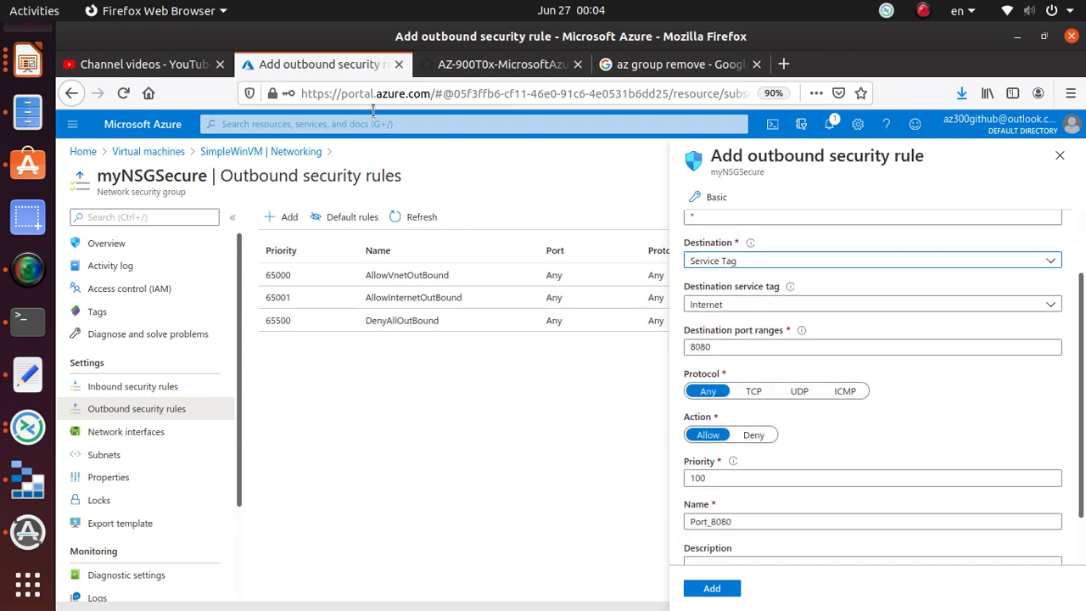
left_click(521, 67)
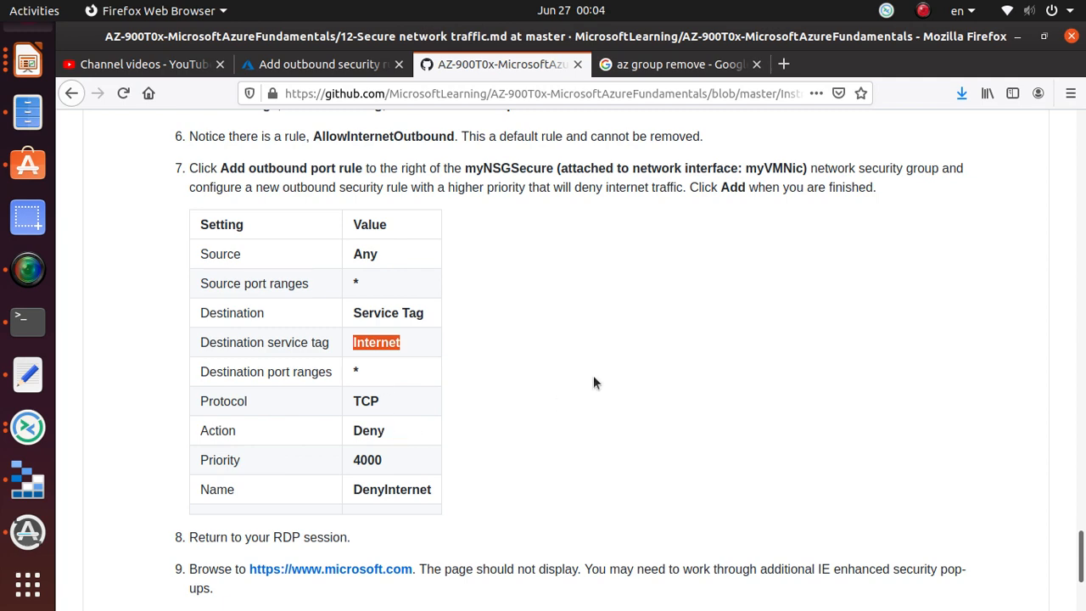
left_click(348, 75)
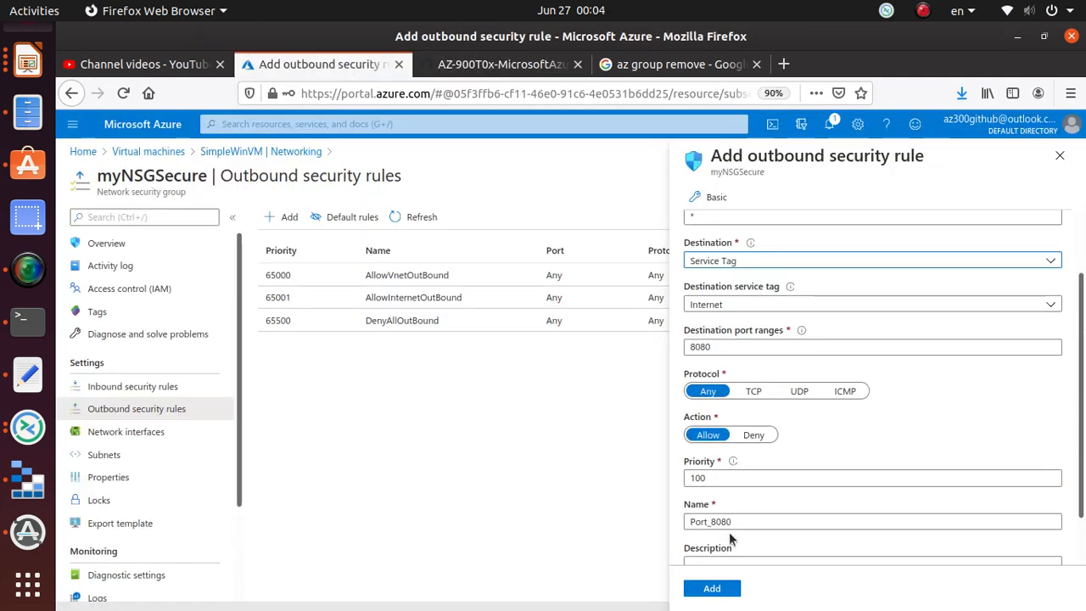
left_click(754, 434)
left_click_drag(739, 479, 640, 485)
type("4000")
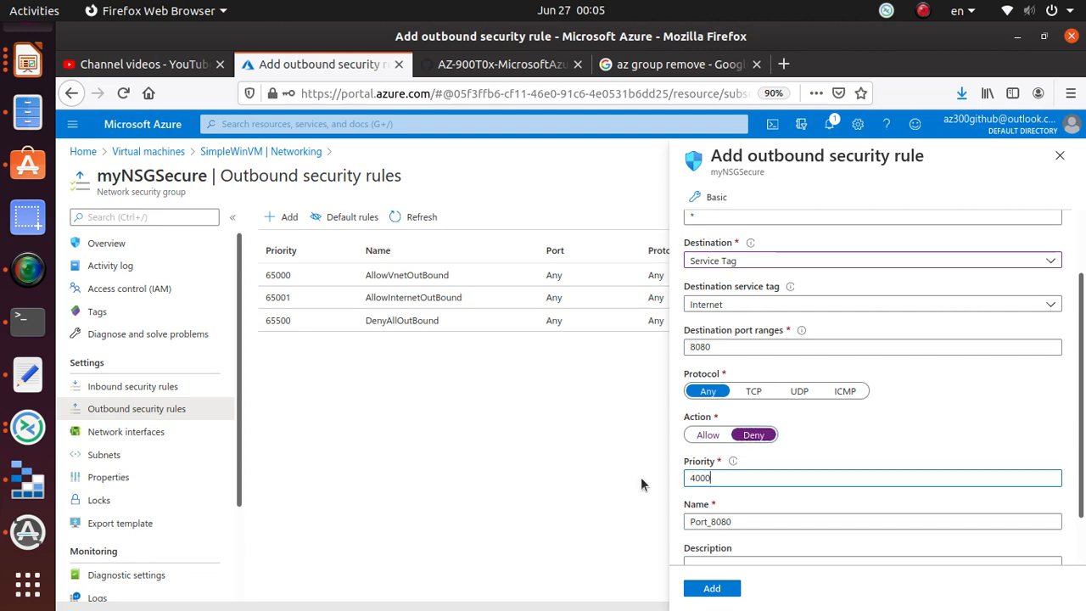
- Rename the rule from Port_8080 to DenyInternet, copied from the lab, and add it
left_click(494, 66)
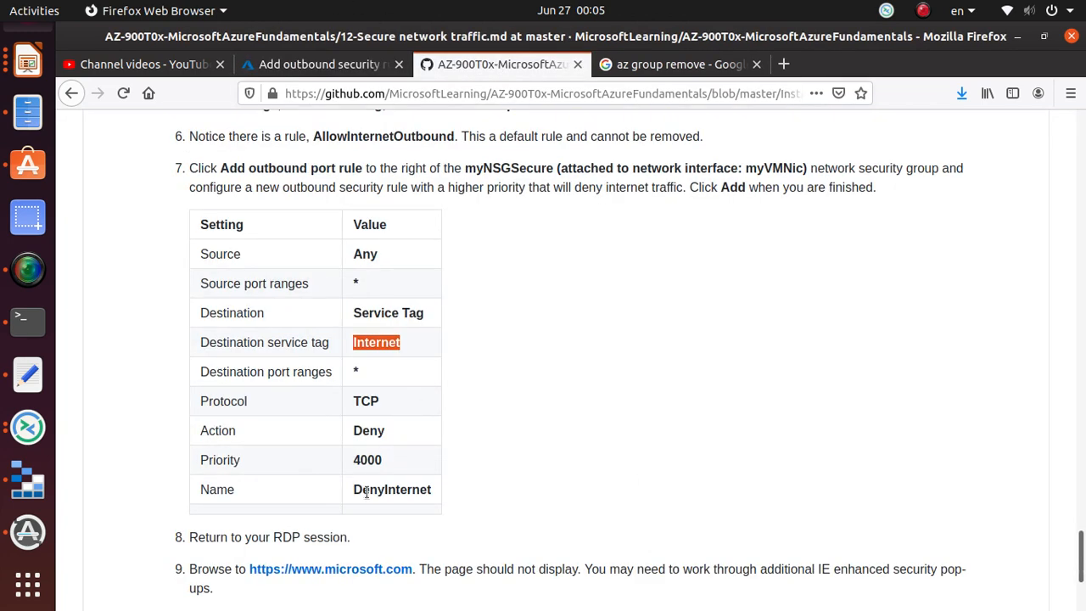
double_click(397, 492)
right_click(414, 490)
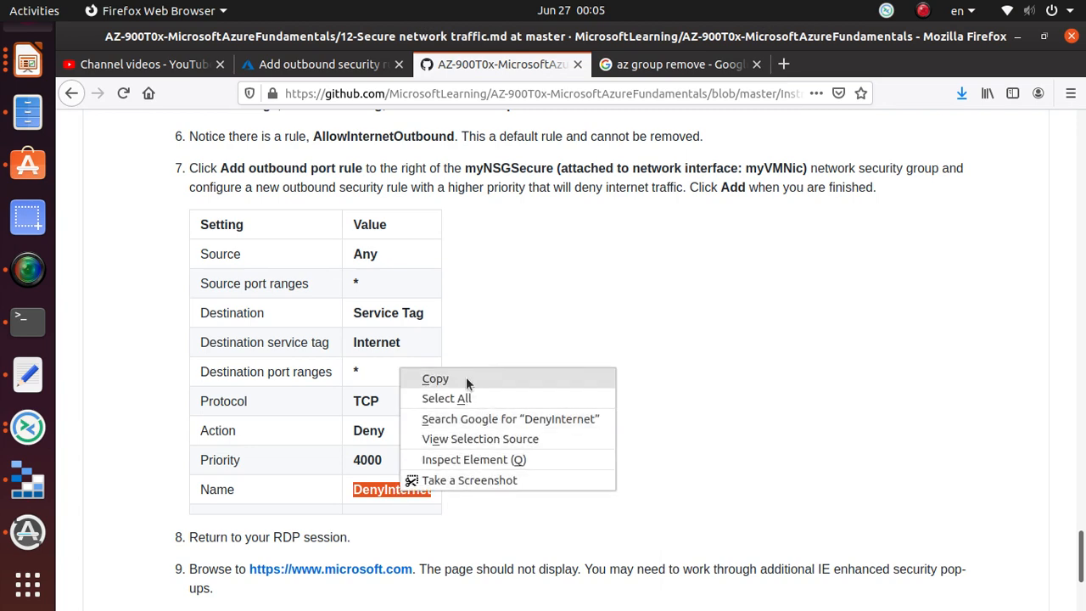
left_click(439, 378)
left_click(321, 64)
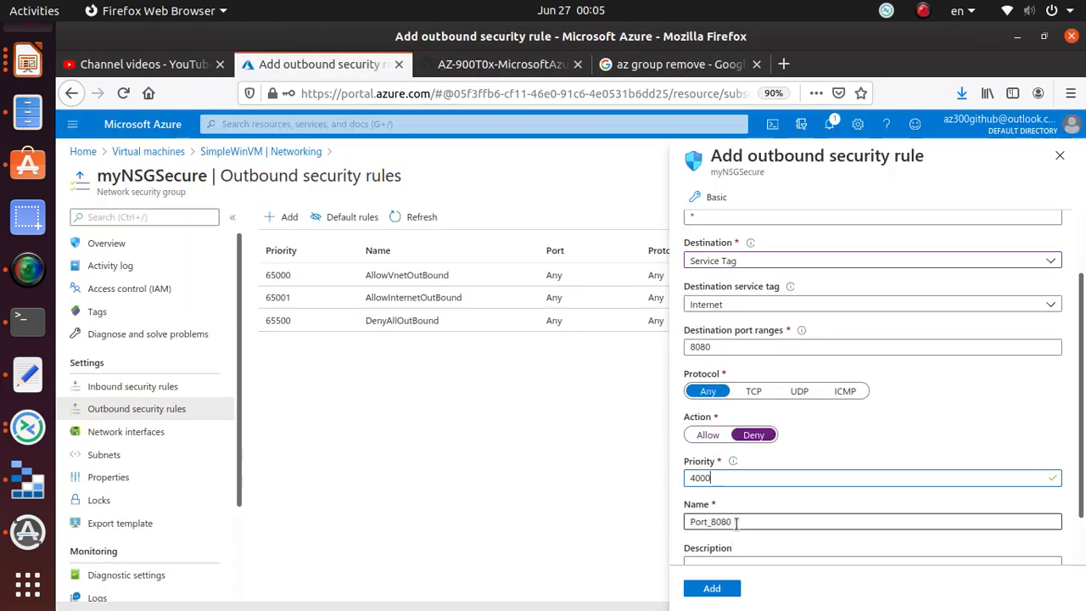
left_click_drag(736, 521, 612, 515)
key("ctrl+v")
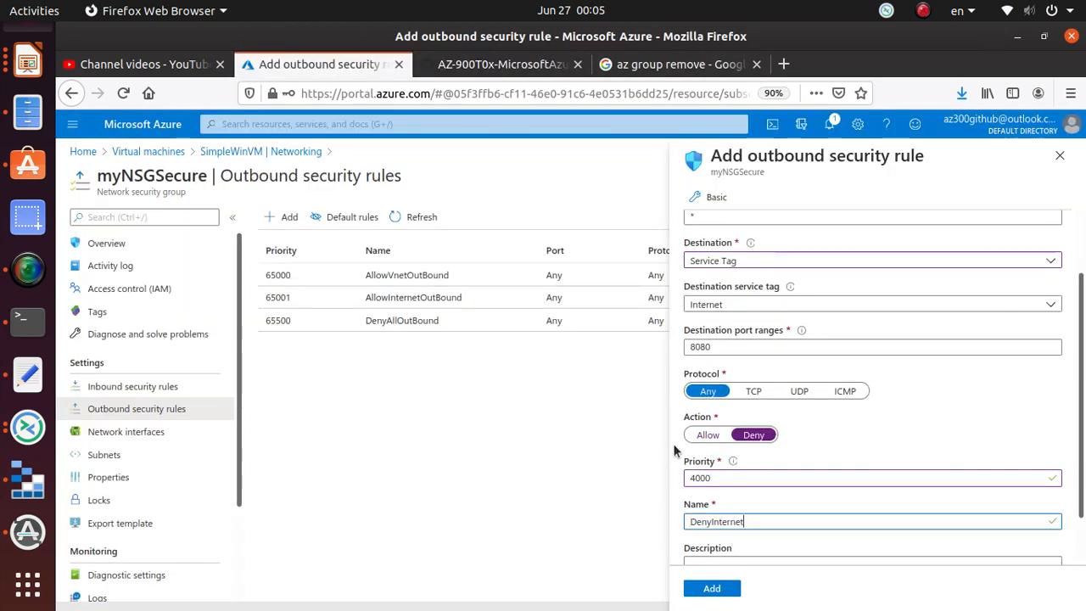
scroll(674, 454, "down", 1)
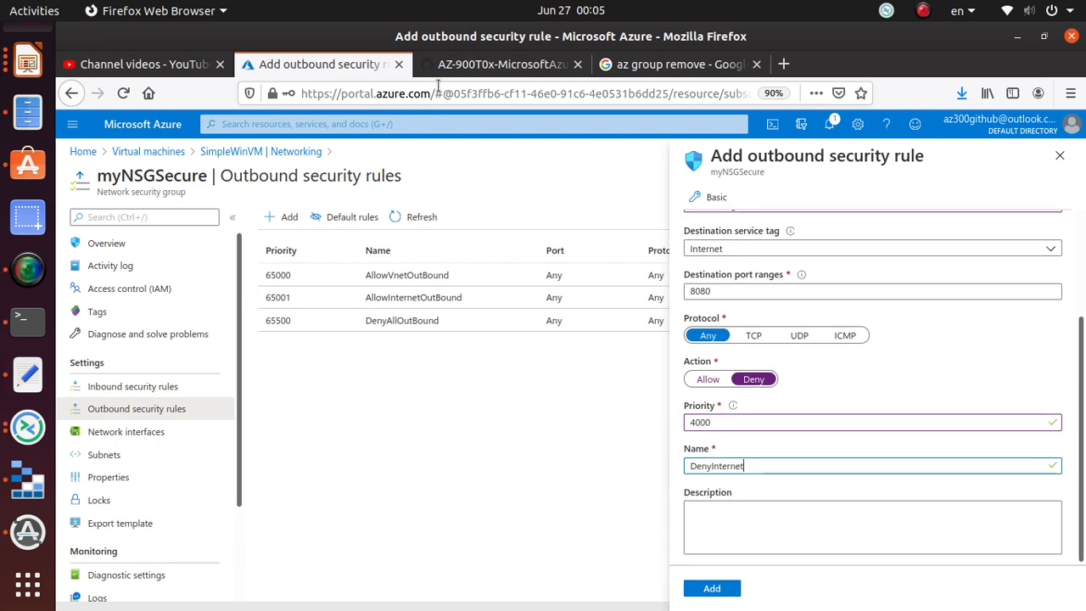
left_click(474, 66)
scroll(535, 414, "down", 3)
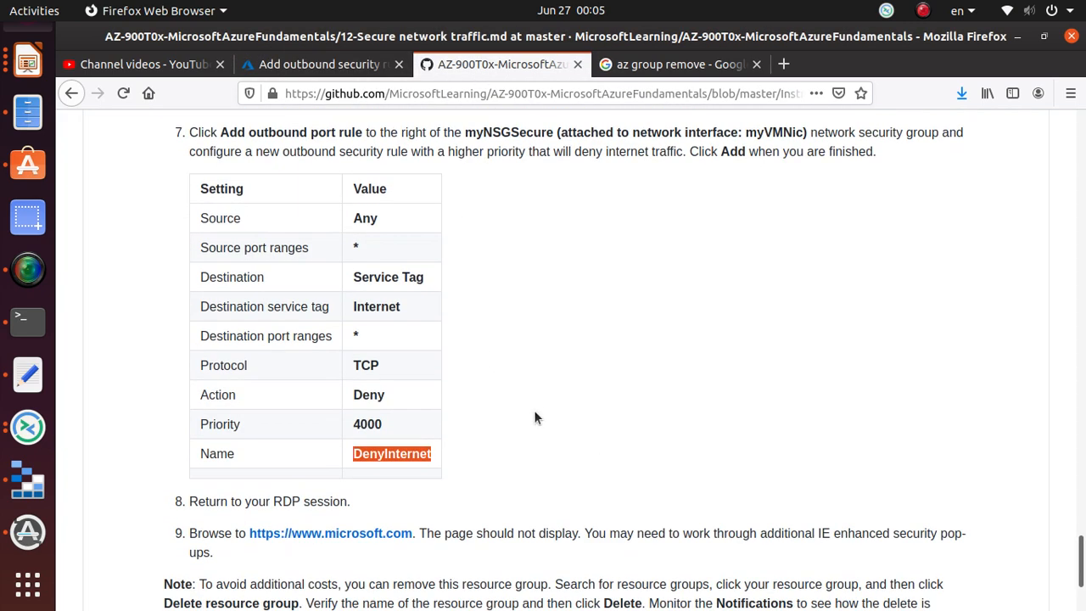
scroll(533, 416, "down", 1)
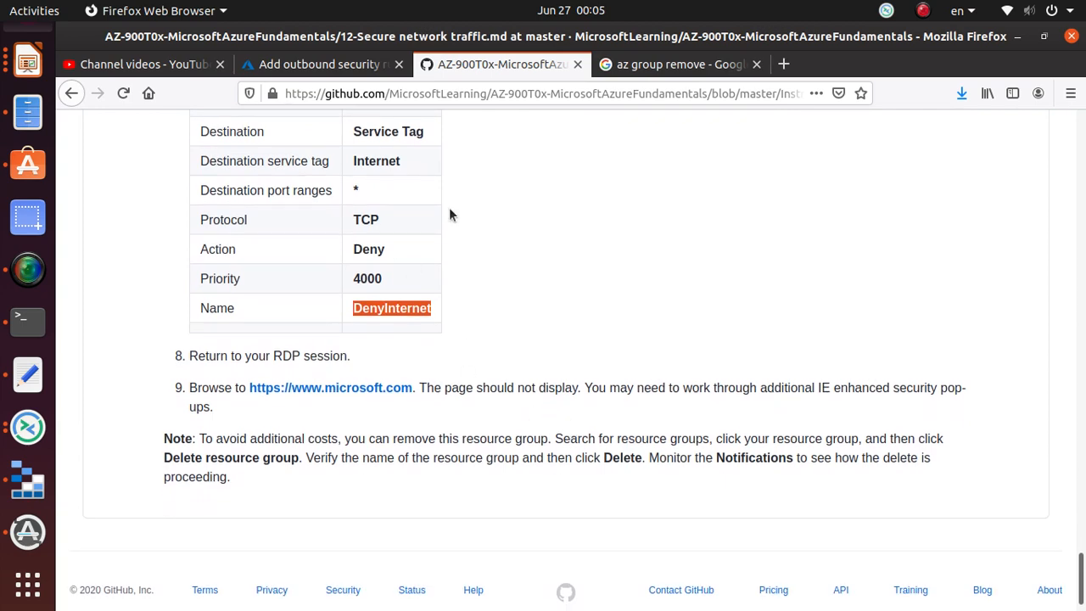
left_click(312, 66)
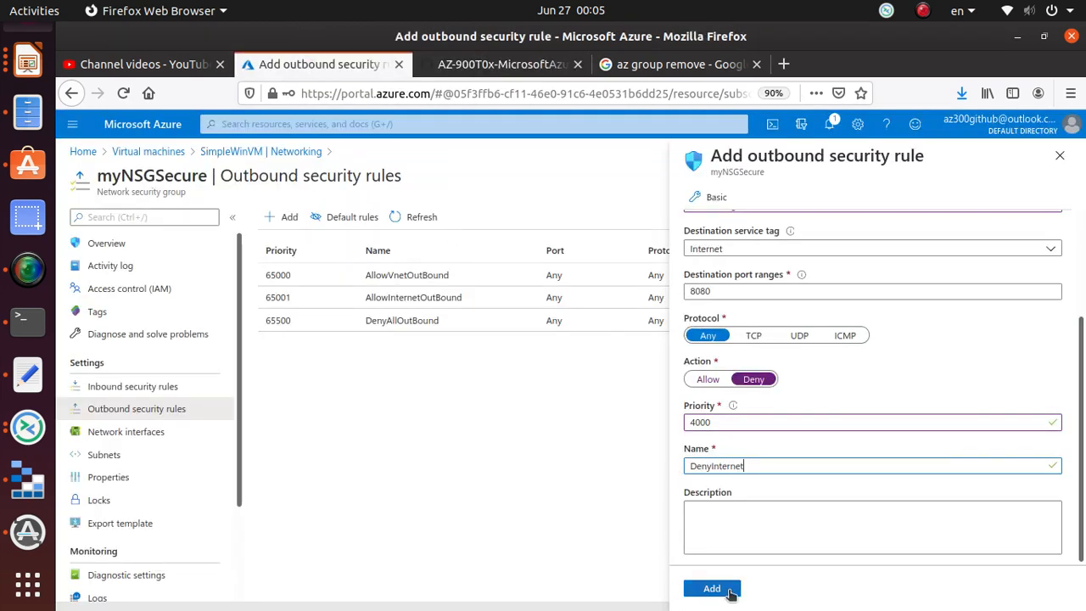
left_click(712, 588)
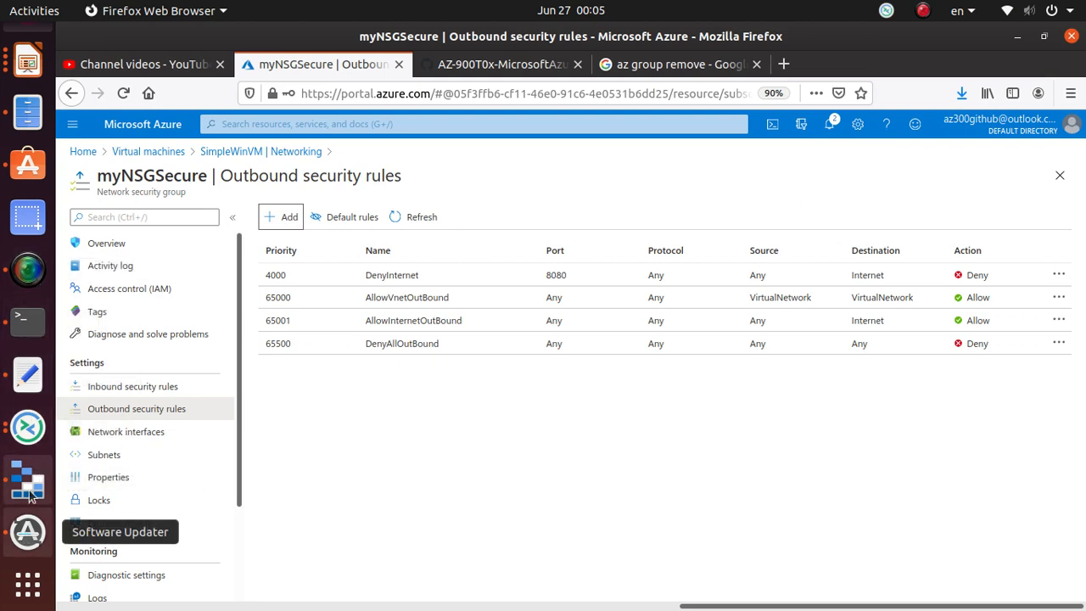
- With DenyInternet listed in the outbound rules, switch back to the Remmina VM session
key("alt+Tab")
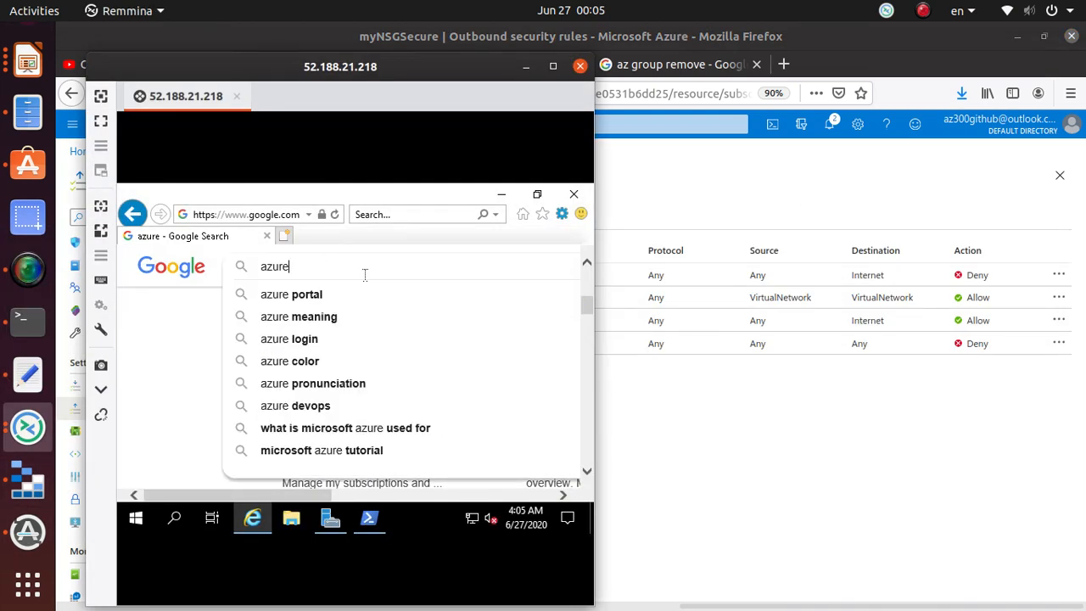
- Search Google on the VM for azure portal, azure portal app, azure app and azure application insights
left_click(286, 294)
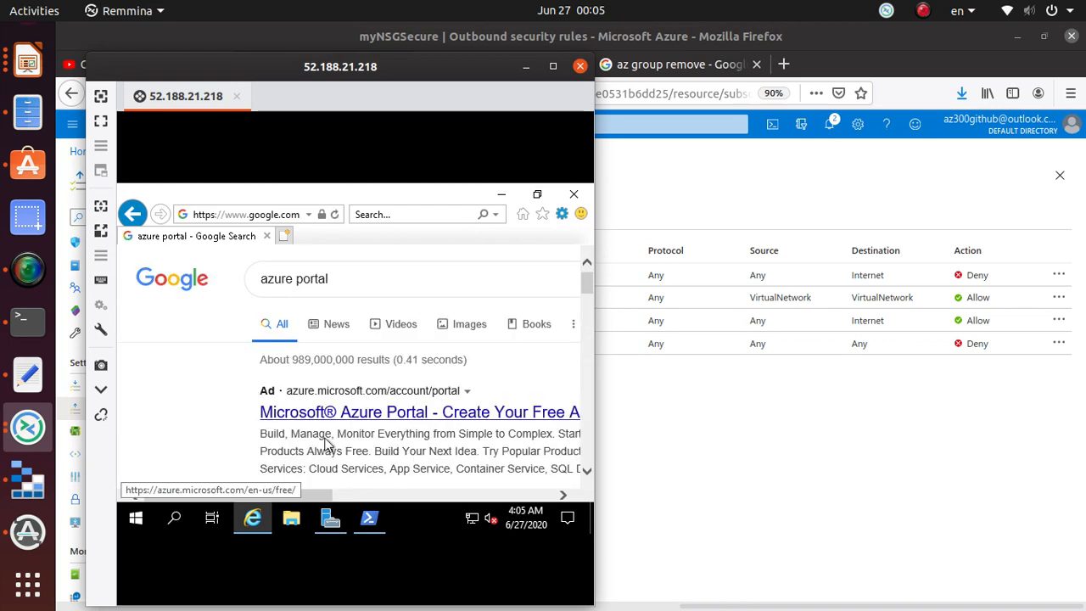
left_click(379, 279)
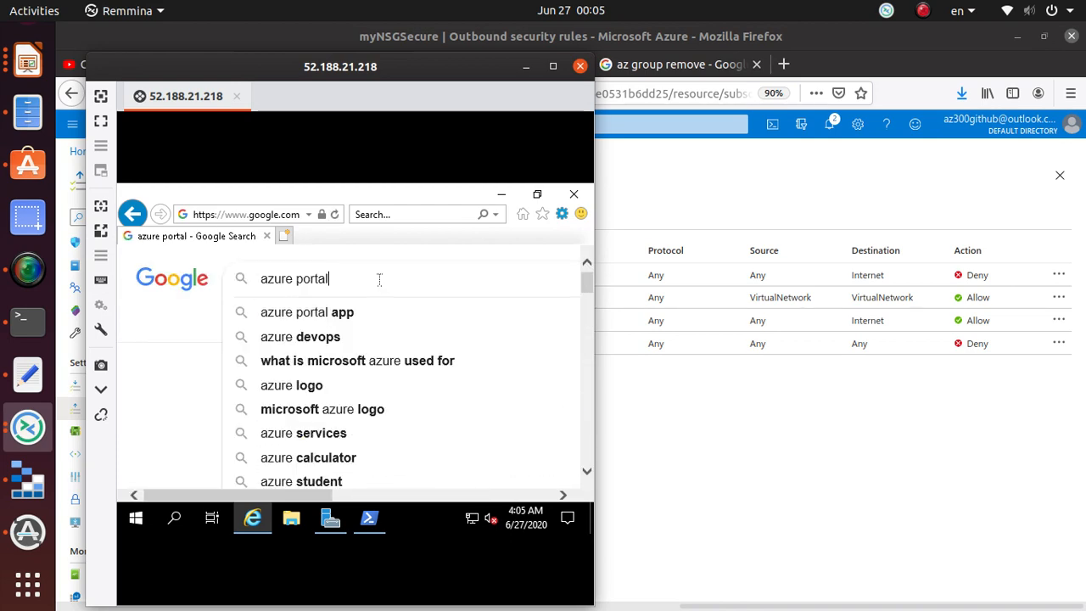
left_click(370, 320)
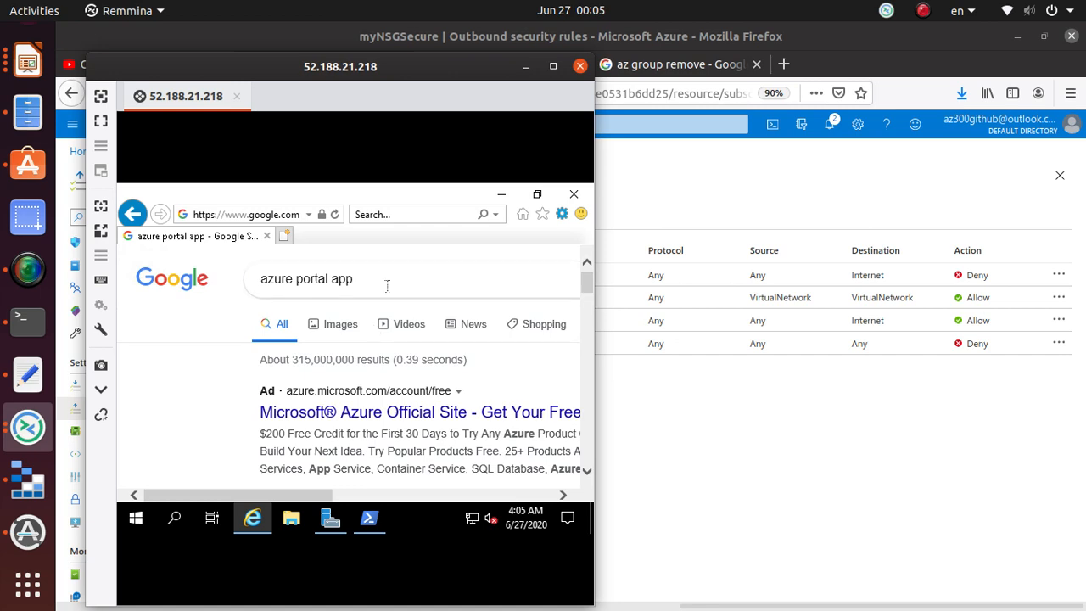
left_click(386, 286)
left_click(376, 337)
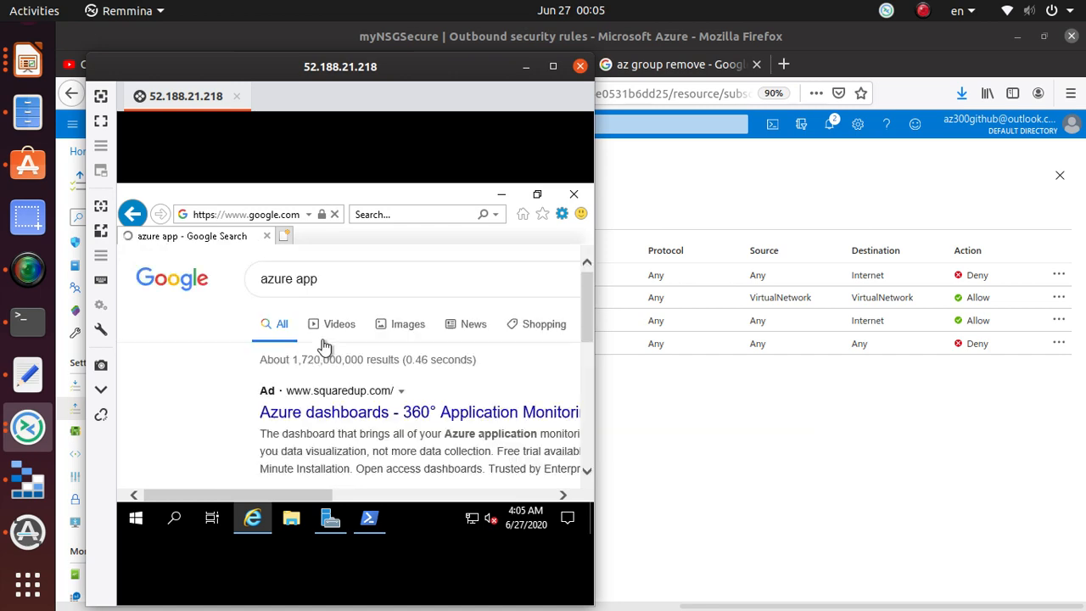
left_click(347, 283)
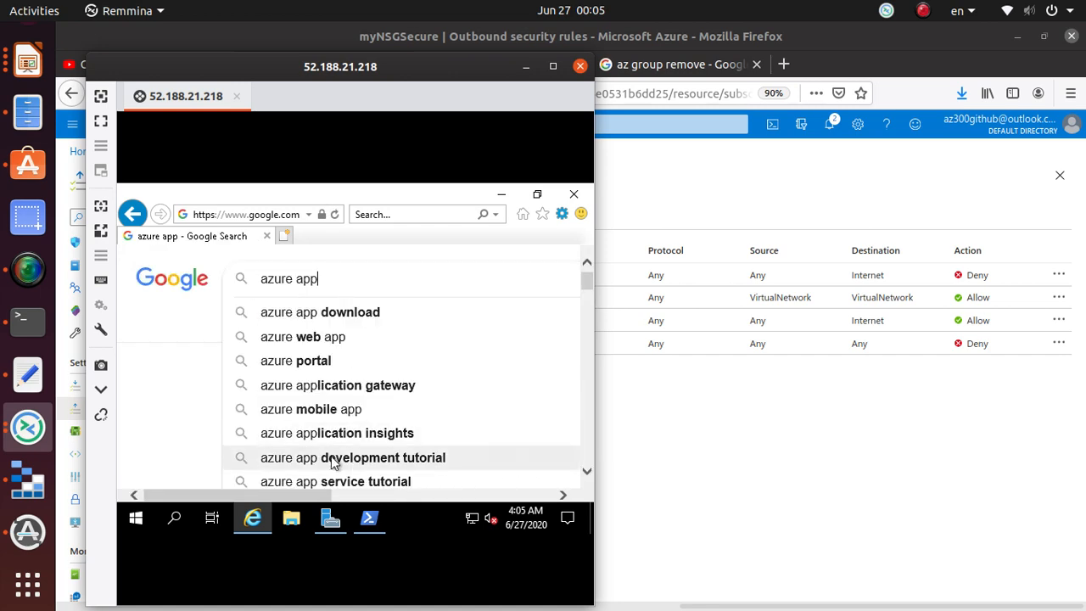
left_click(346, 430)
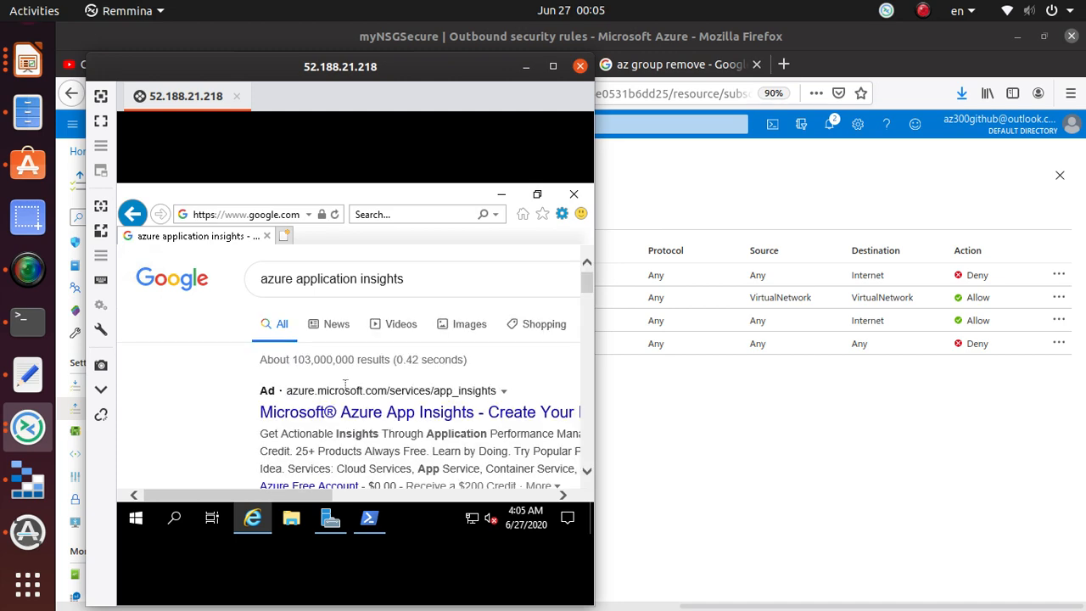
scroll(366, 428, "down", 5)
- Run suggested searches for application insights c#, custom dimensions, logging and javascript
left_click(408, 264)
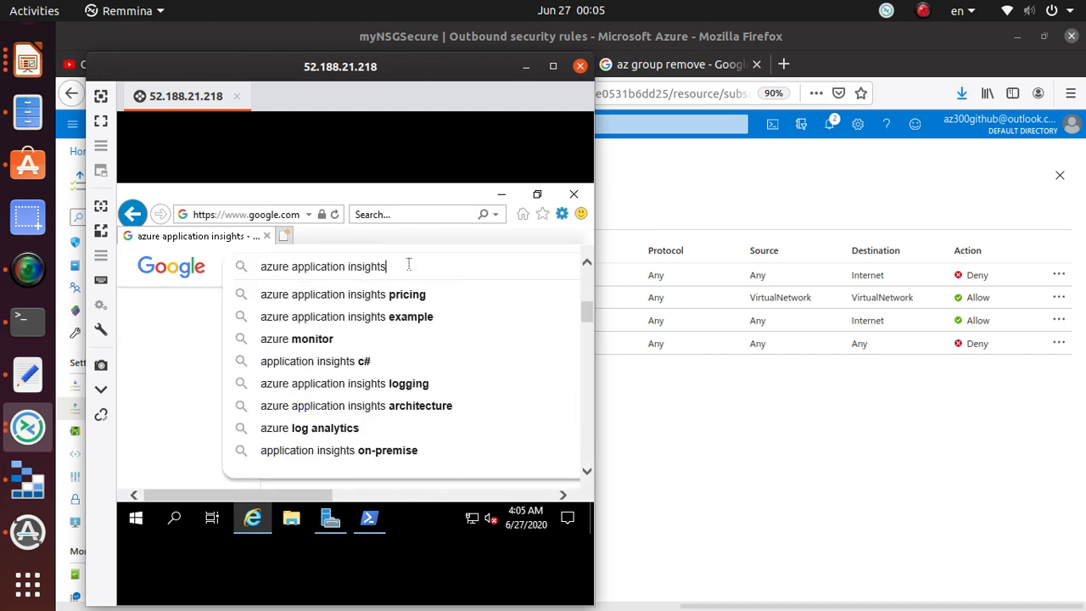
left_click(352, 363)
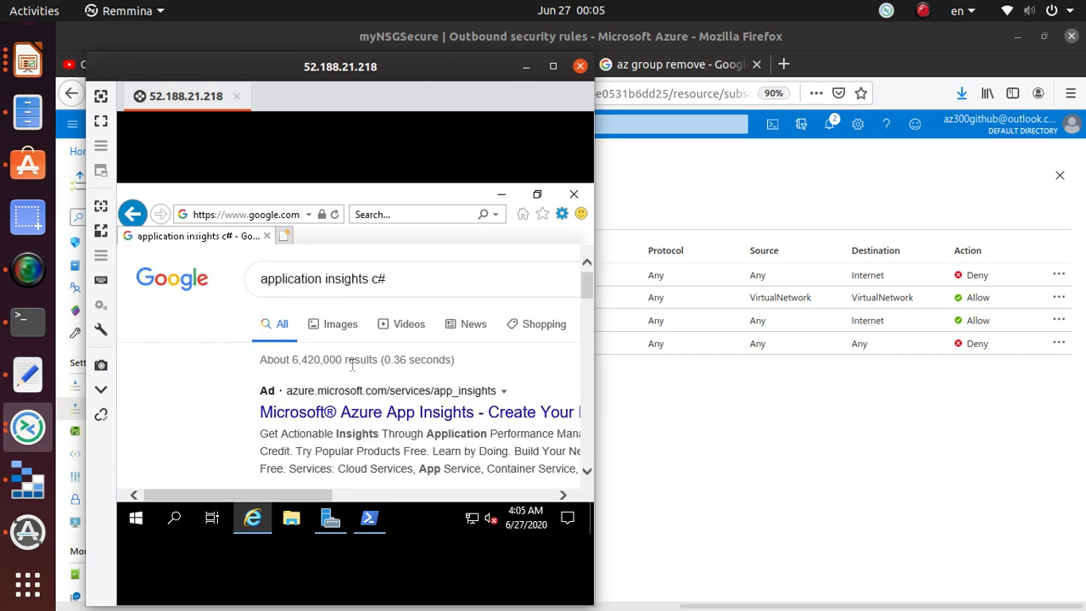
left_click(438, 269)
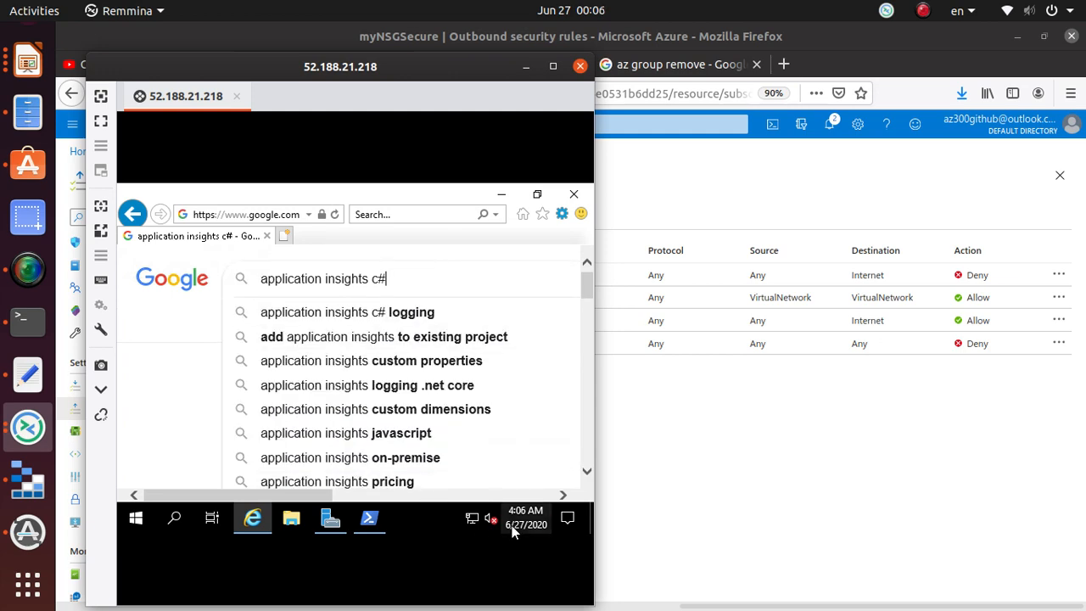
left_click(381, 409)
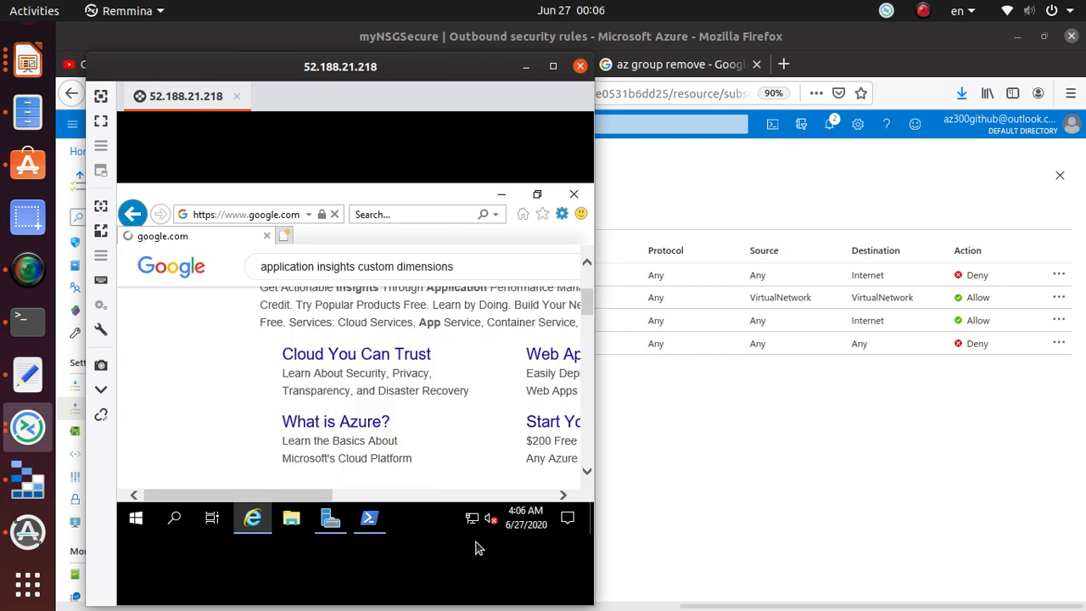
left_click(512, 277)
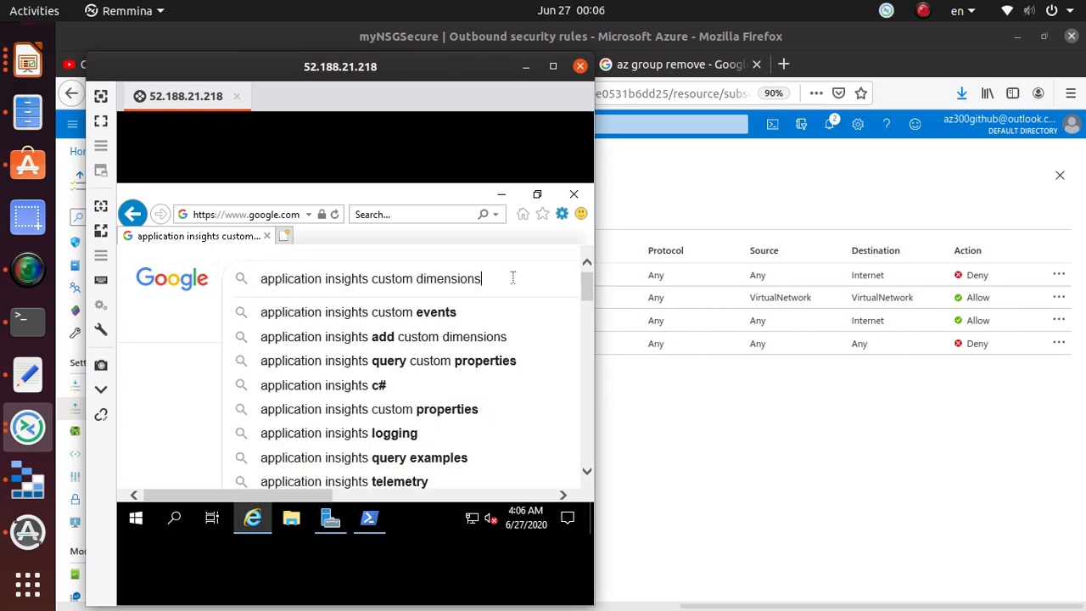
left_click(412, 434)
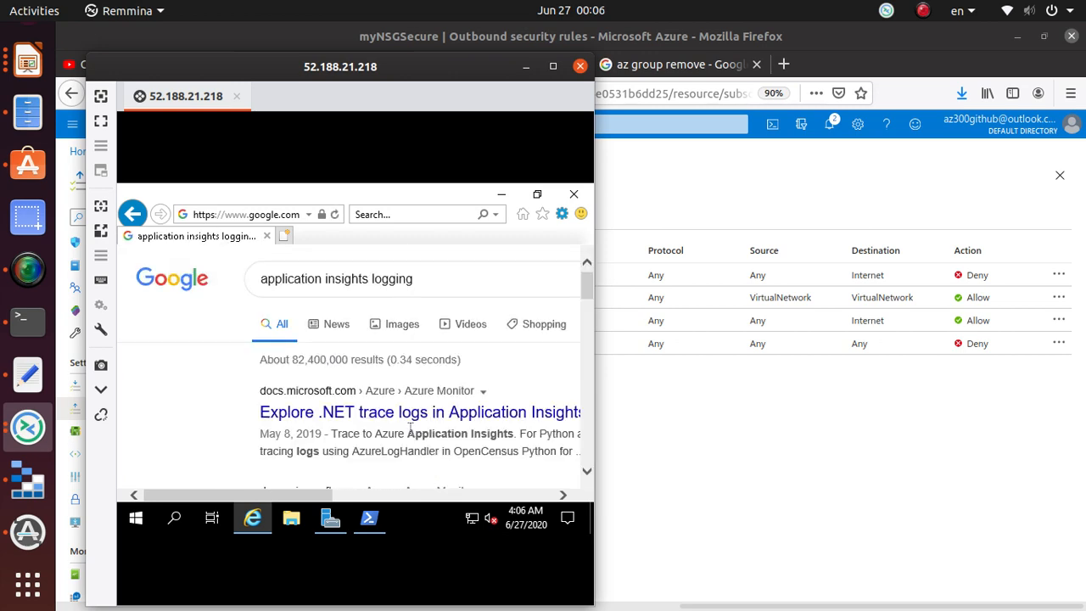
scroll(371, 344, "down", 2)
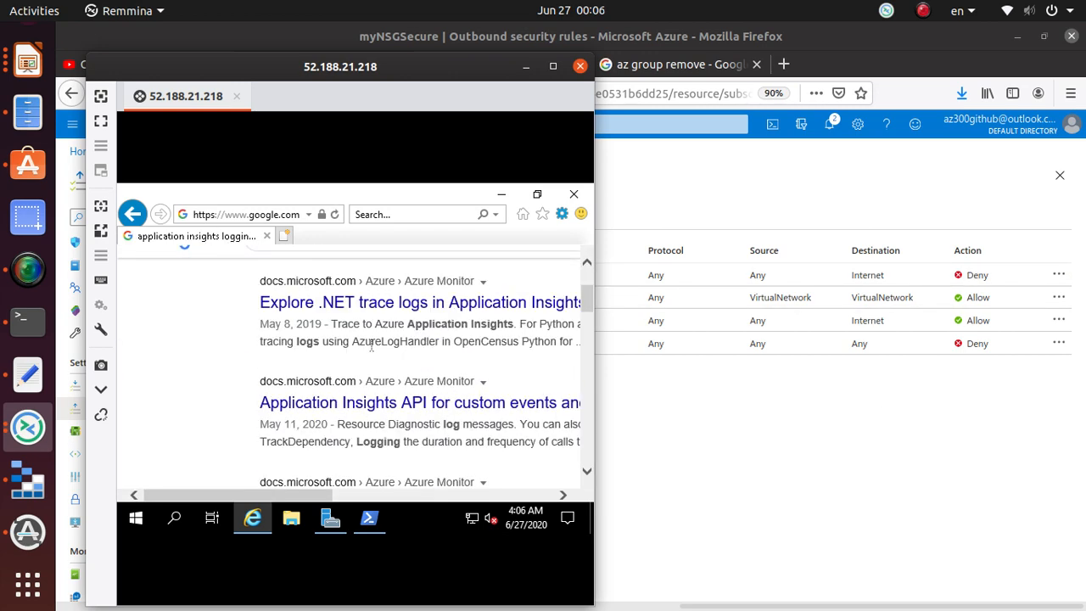
scroll(371, 344, "down", 3)
left_click(423, 270)
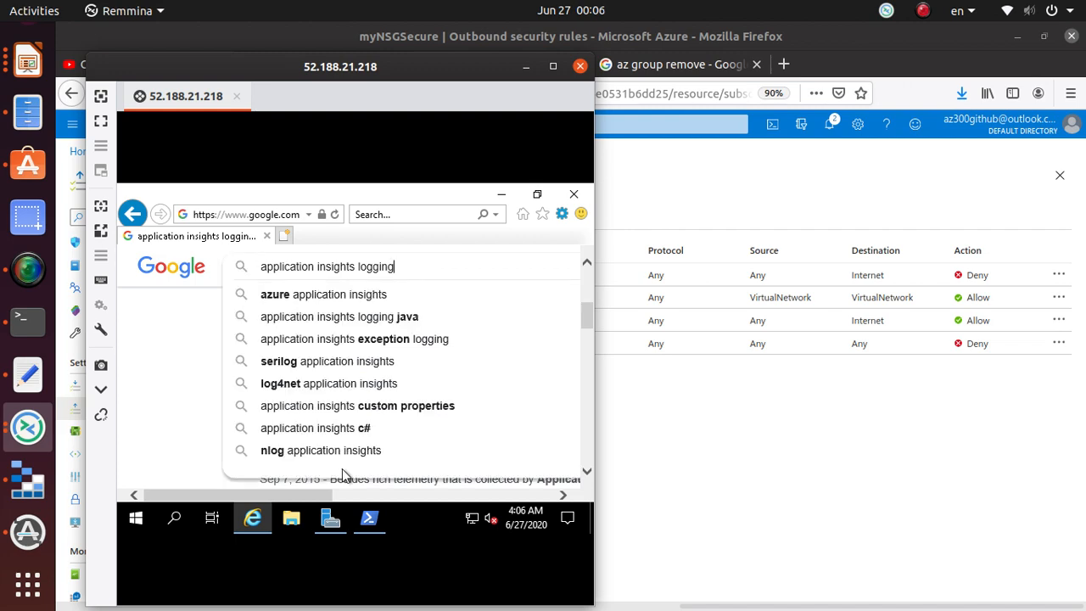
left_click(349, 427)
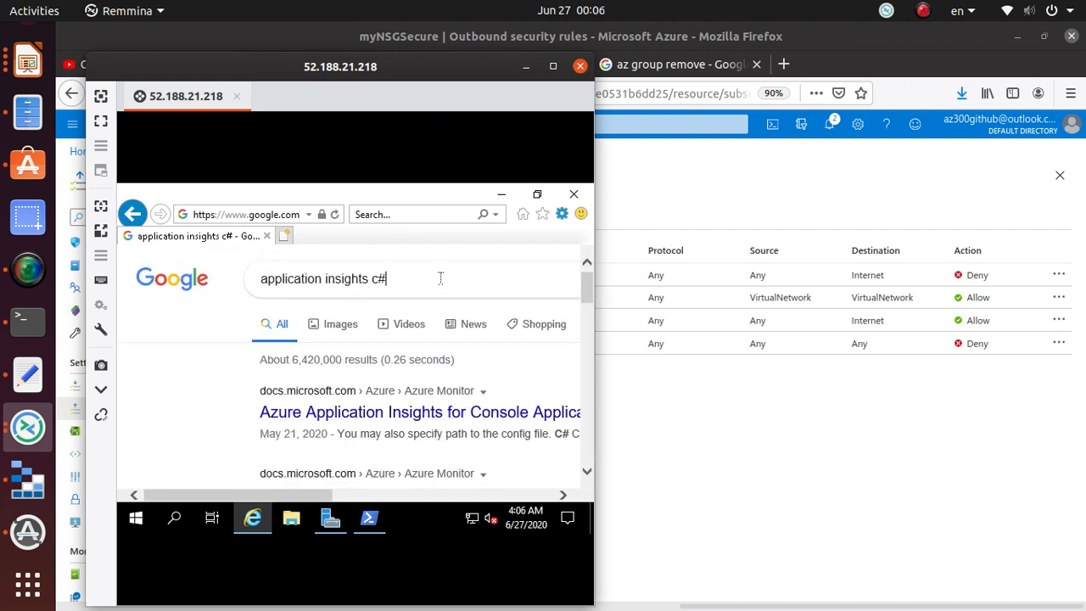
left_click(440, 278)
left_click(379, 413)
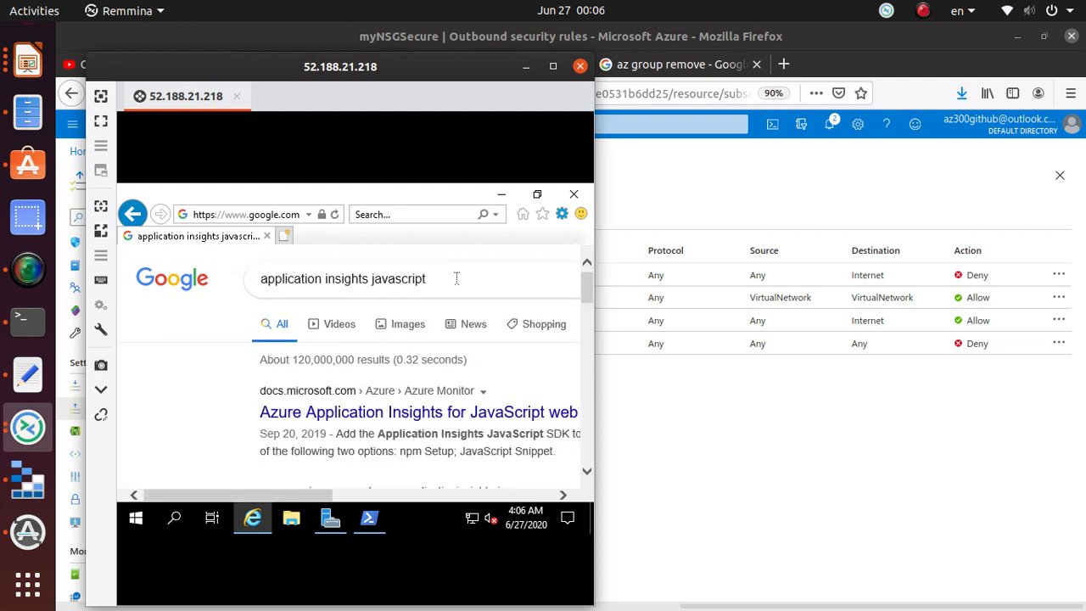
- Run the application insights custom properties and logging searches
left_click(482, 275)
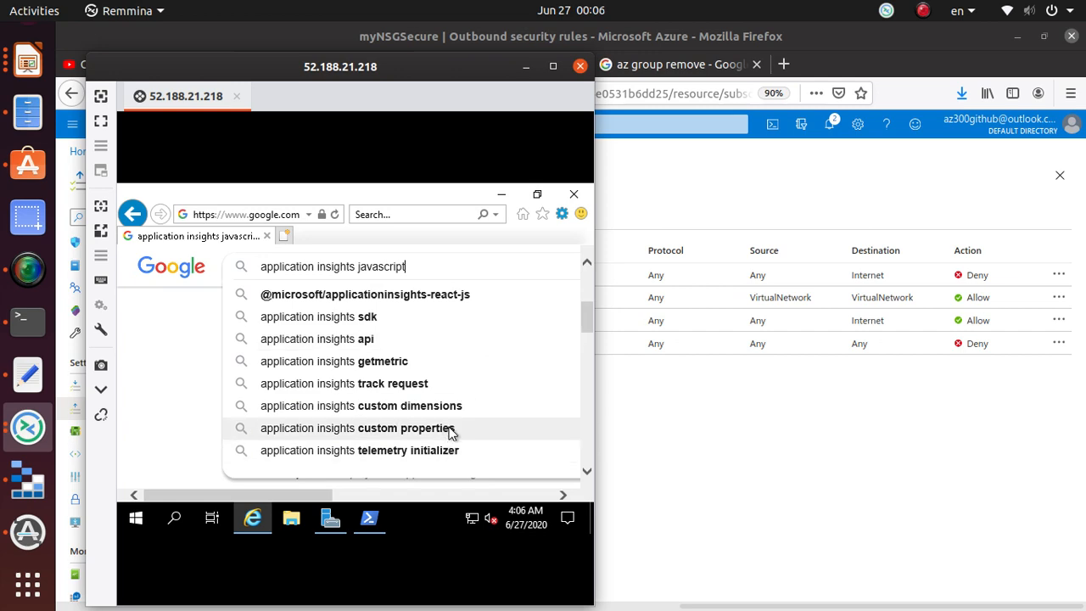
left_click(451, 431)
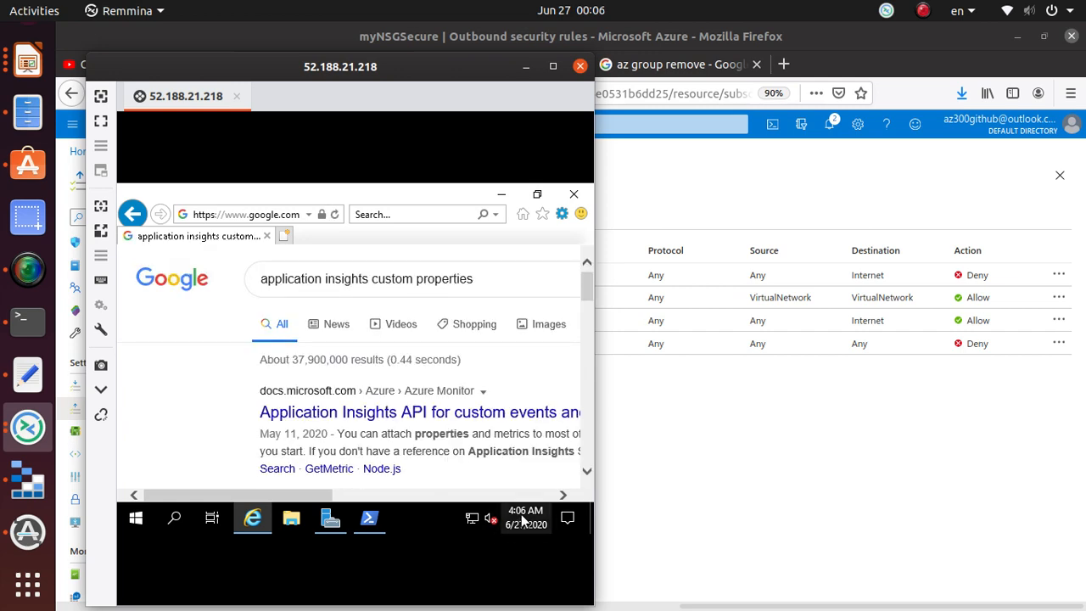
left_click(499, 282)
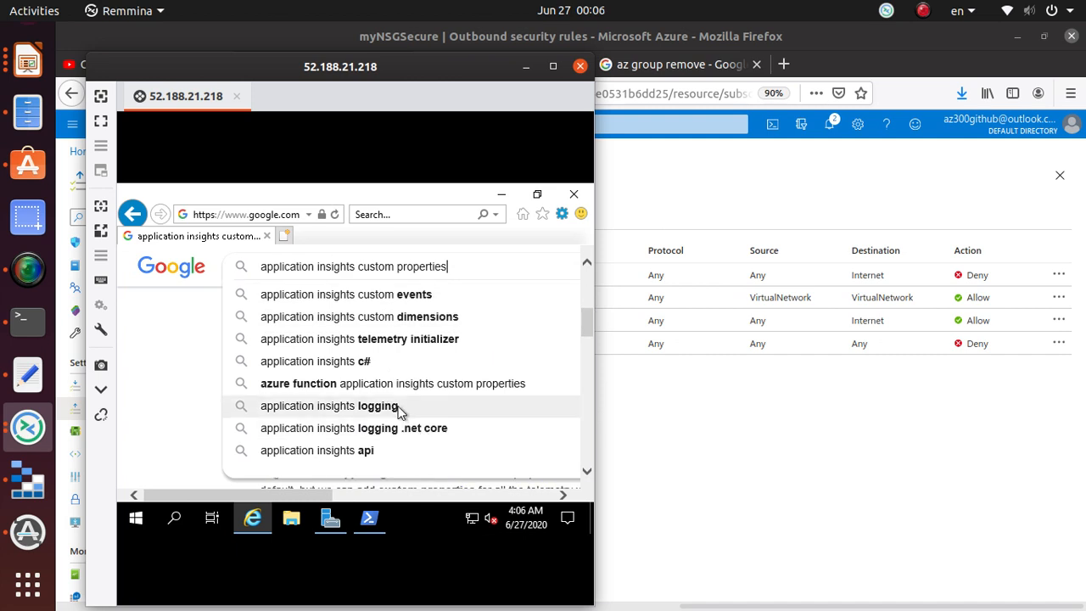
left_click(400, 407)
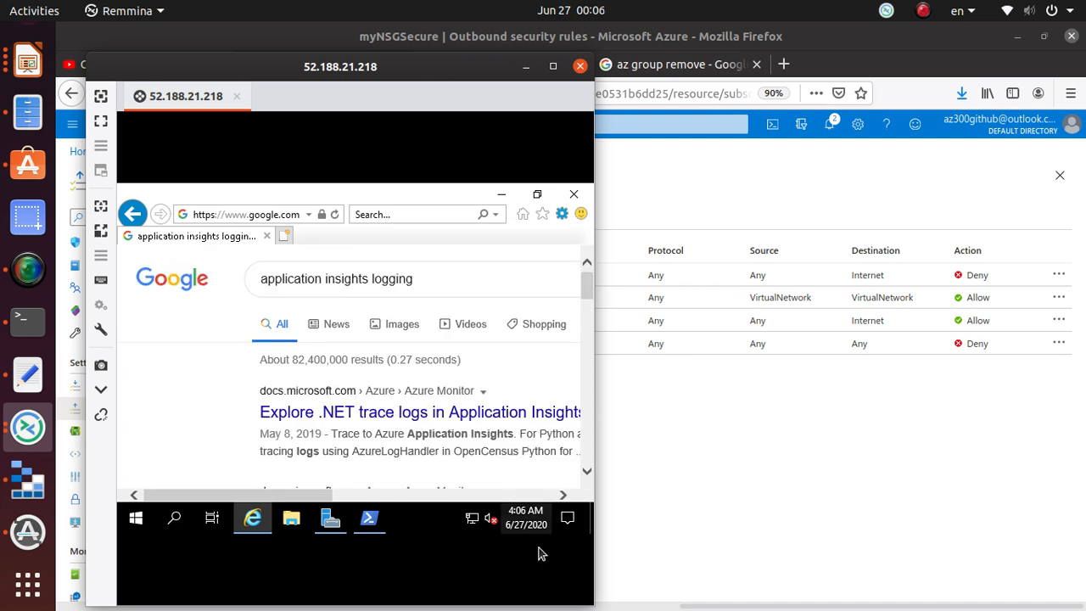
left_click(484, 272)
- Run the application insights custom dimensions search and glance at the VM's calendar
scroll(472, 440, "down", 3)
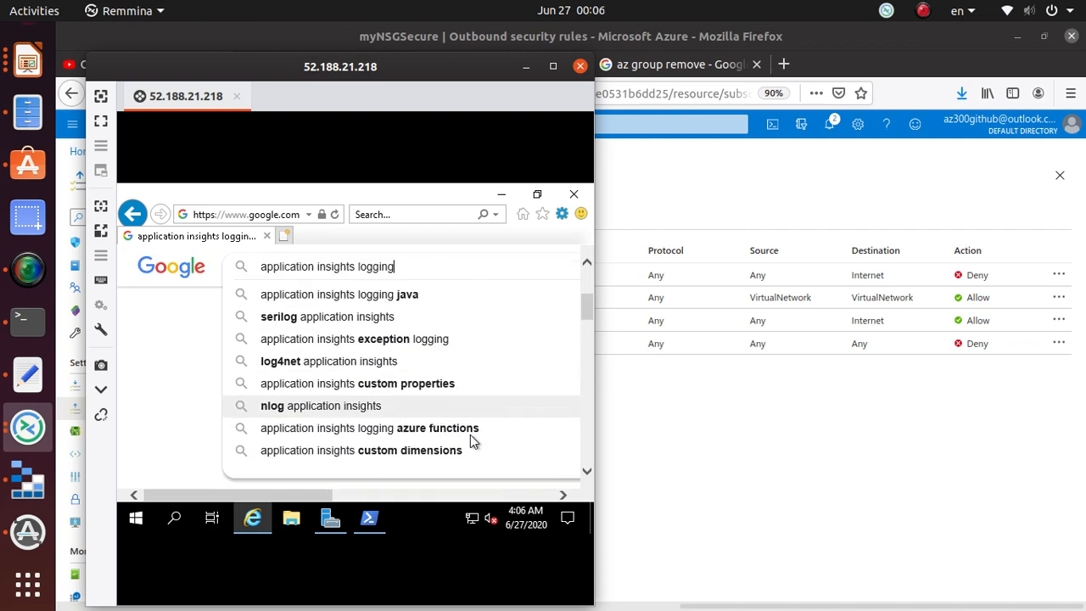
left_click(434, 452)
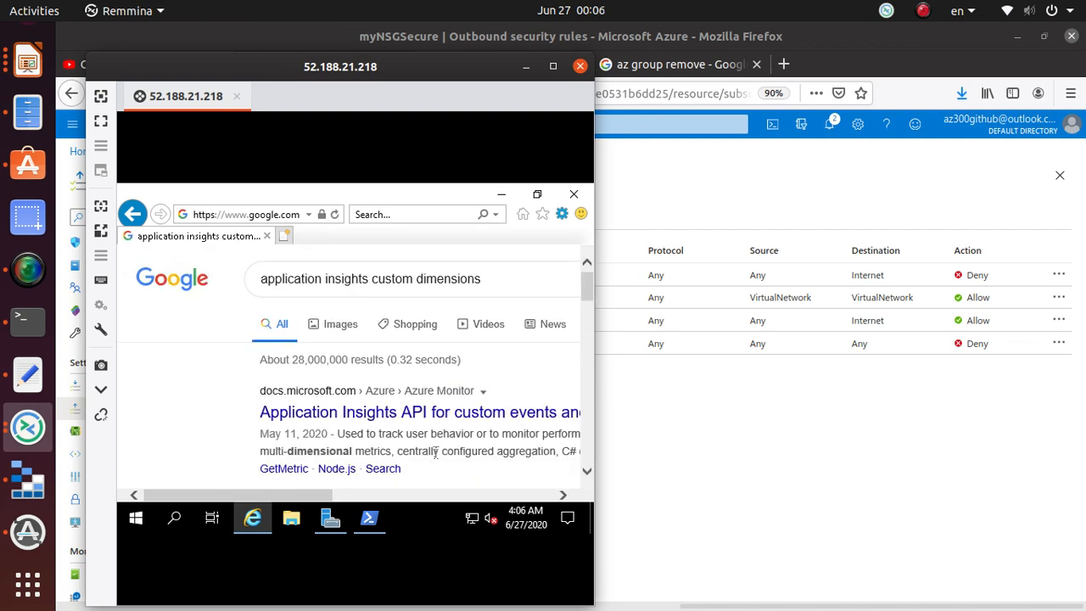
scroll(436, 458, "down", 5)
scroll(434, 458, "down", 3)
scroll(449, 339, "up", 3)
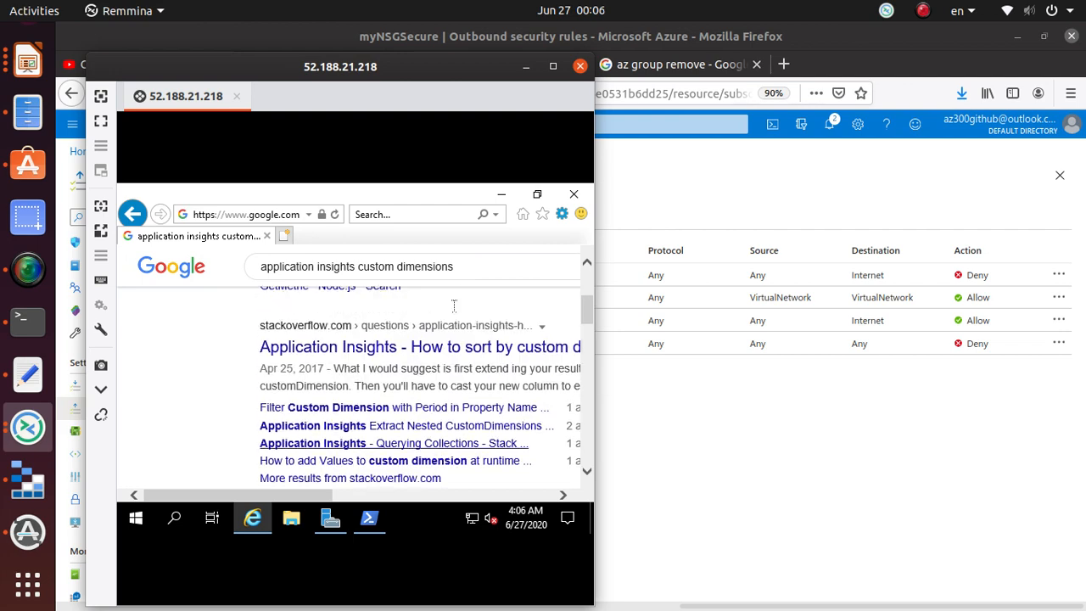
left_click(469, 269)
left_click(525, 519)
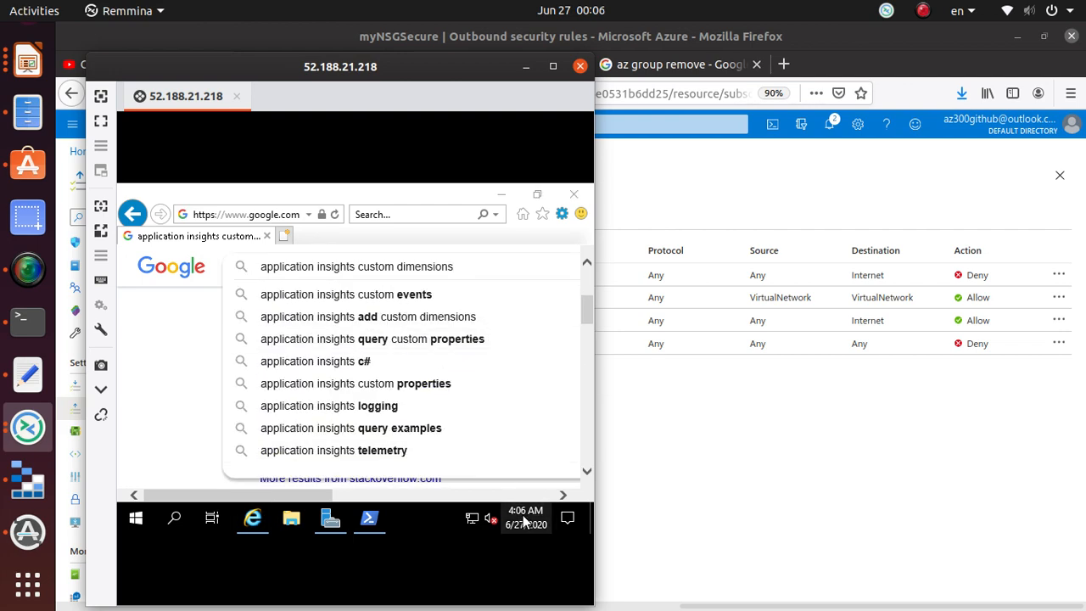
left_click(525, 519)
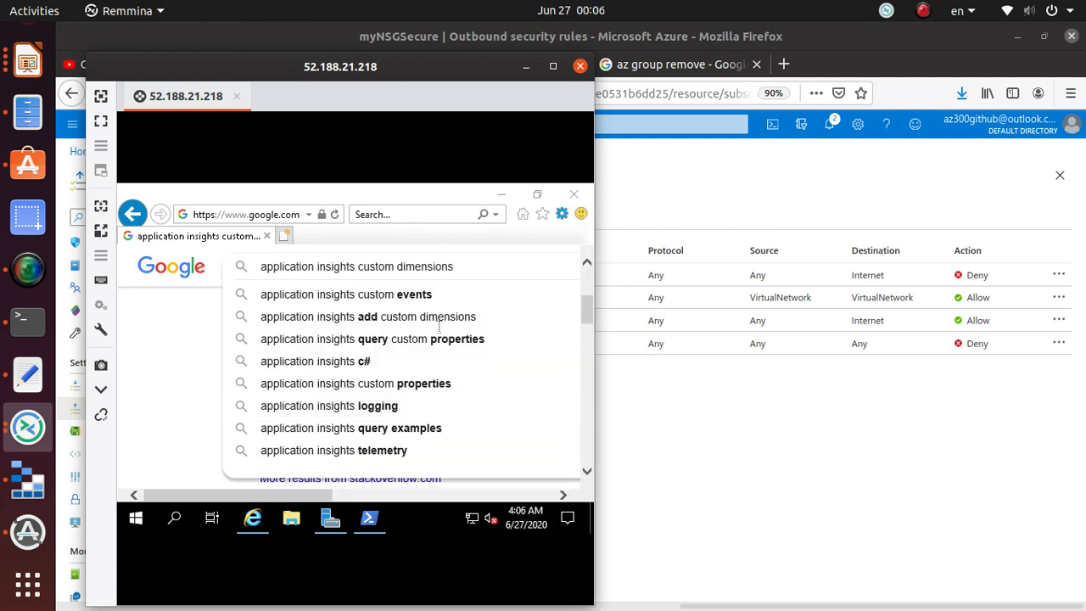
scroll(417, 456, "down", 3)
- Run the application insights telemetry, api and demo searches on the VM
left_click(406, 449)
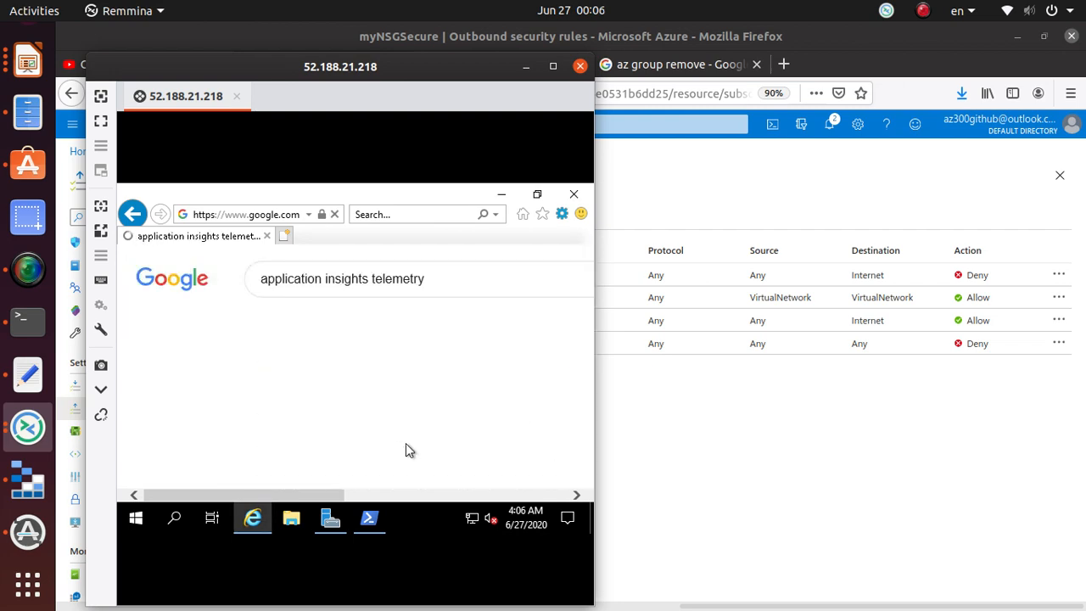
left_click(446, 286)
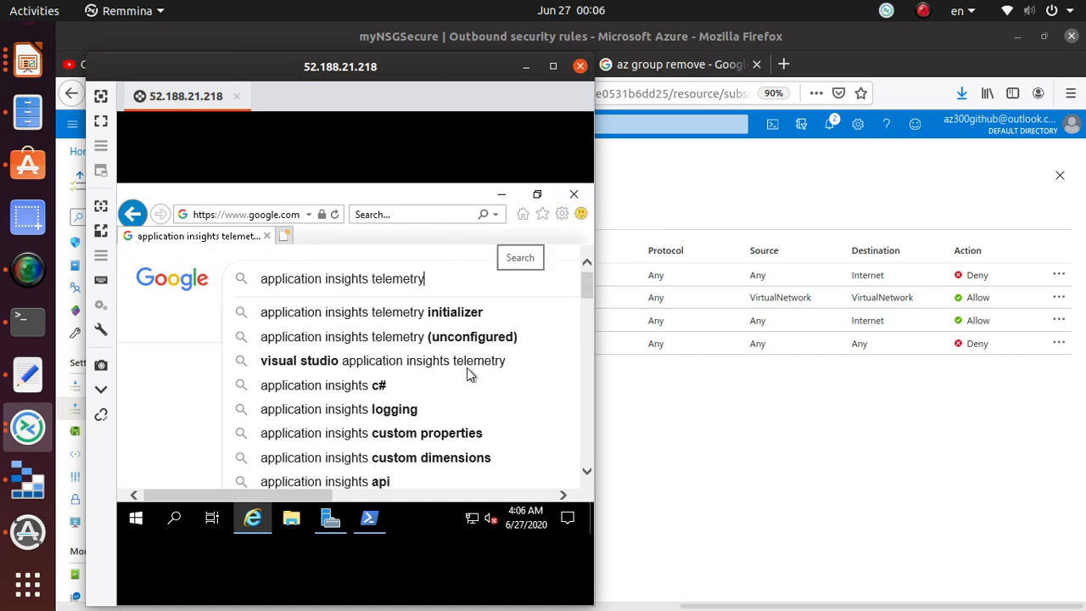
left_click(392, 449)
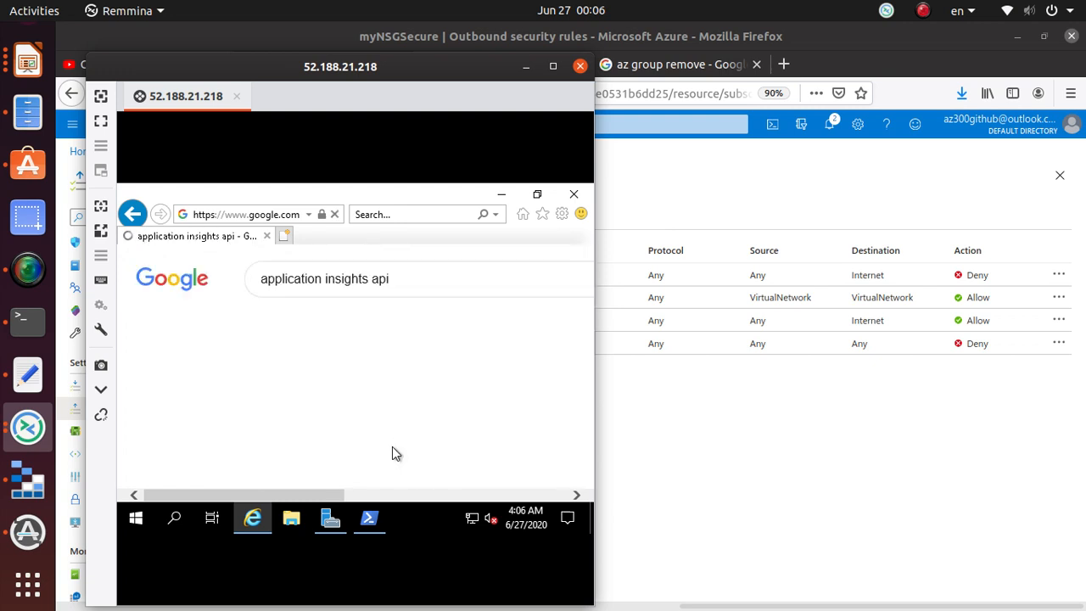
scroll(492, 384, "down", 1)
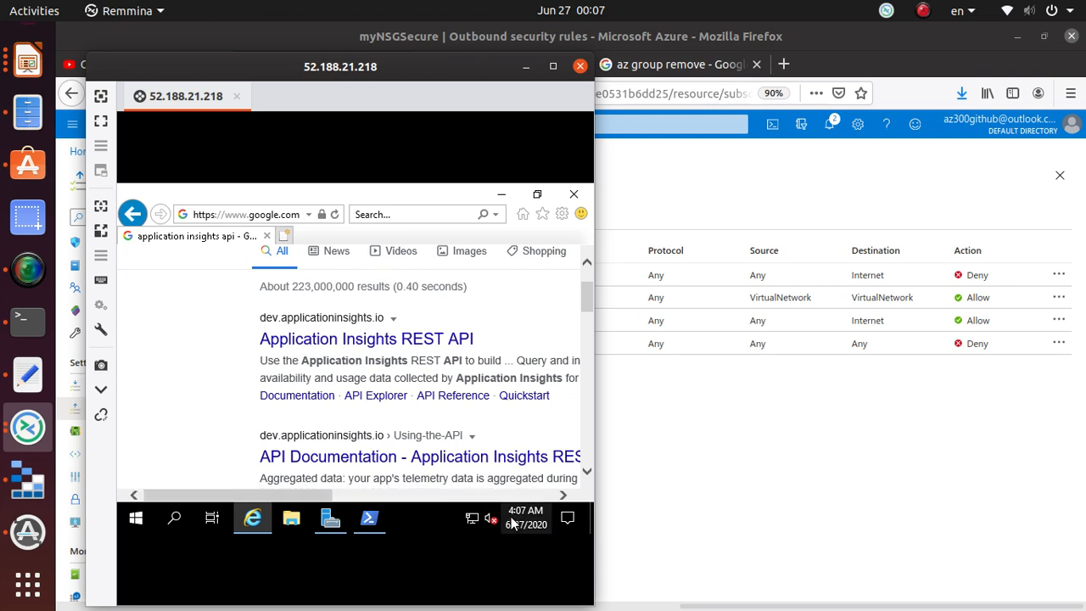
scroll(316, 383, "down", 3)
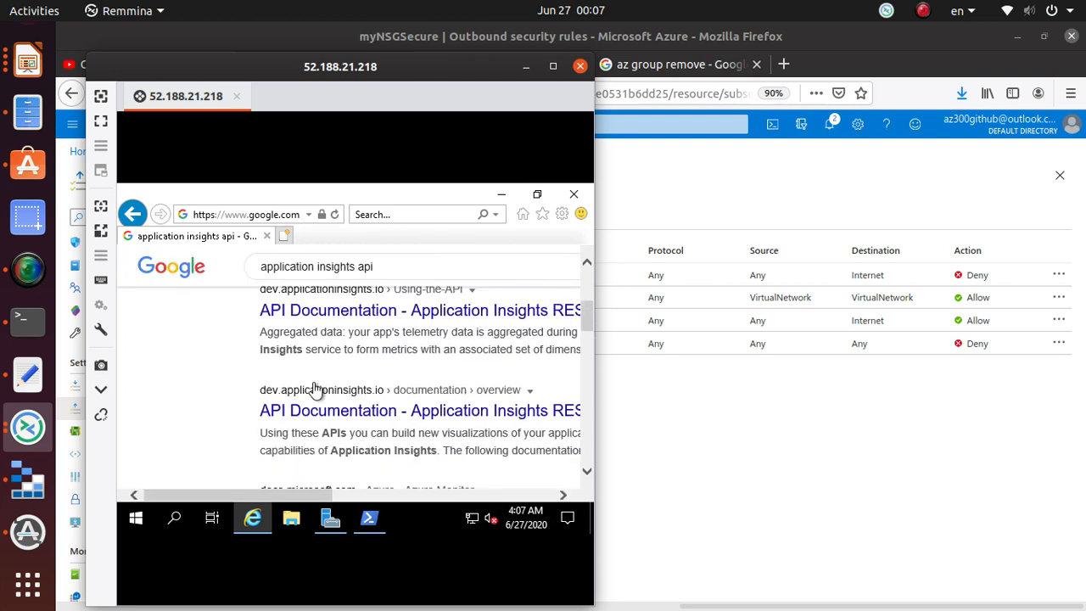
left_click(381, 264)
left_click(376, 428)
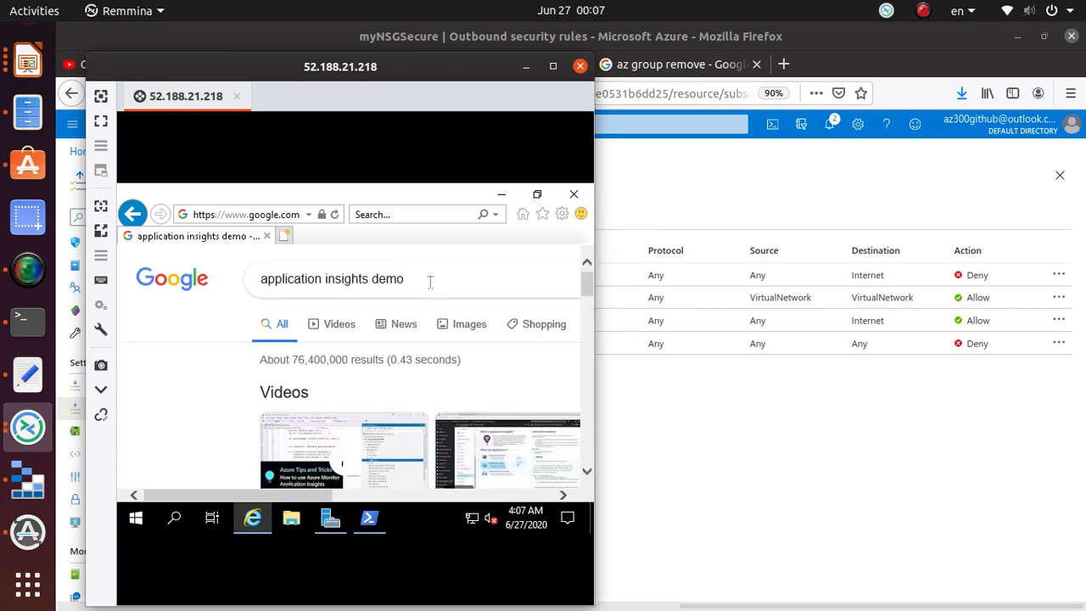
- Glance at the Azure outbound rules page, then run the application insights react search
left_click(719, 463)
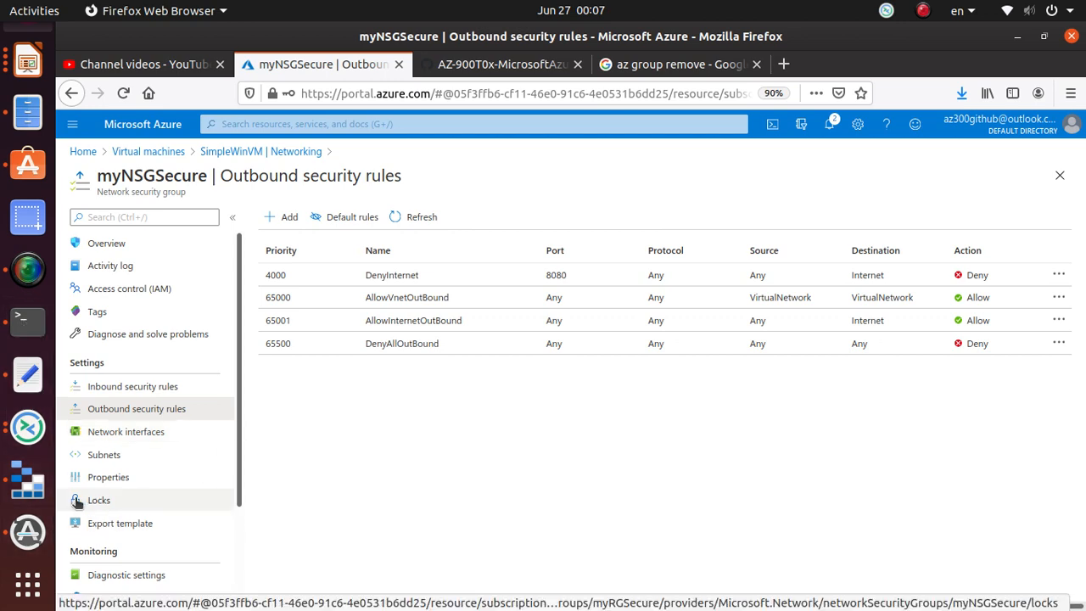
key("alt+Tab")
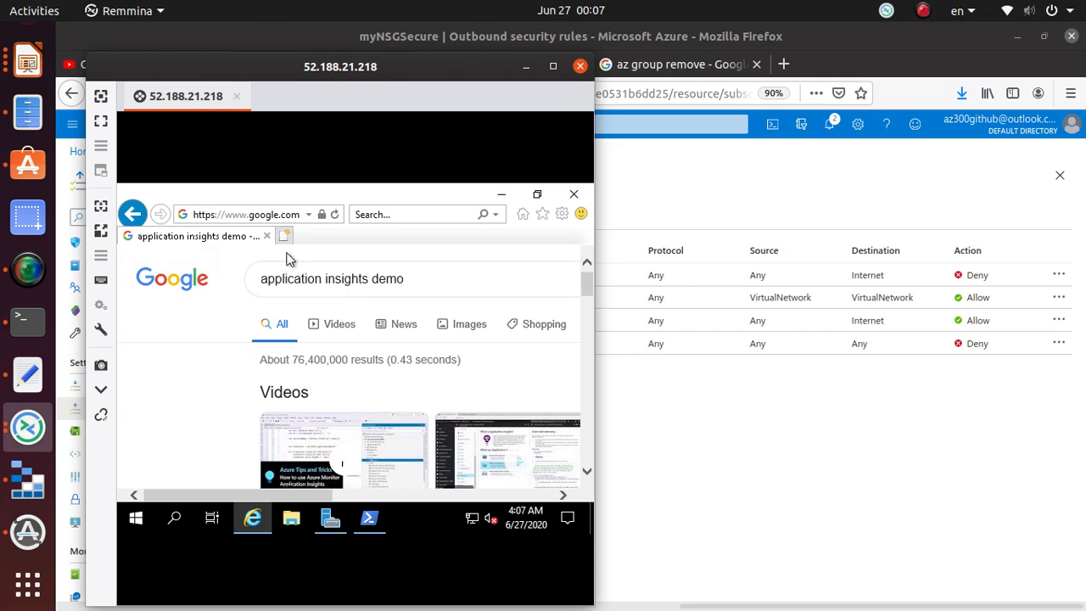
scroll(347, 415, "down", 3)
left_click(405, 264)
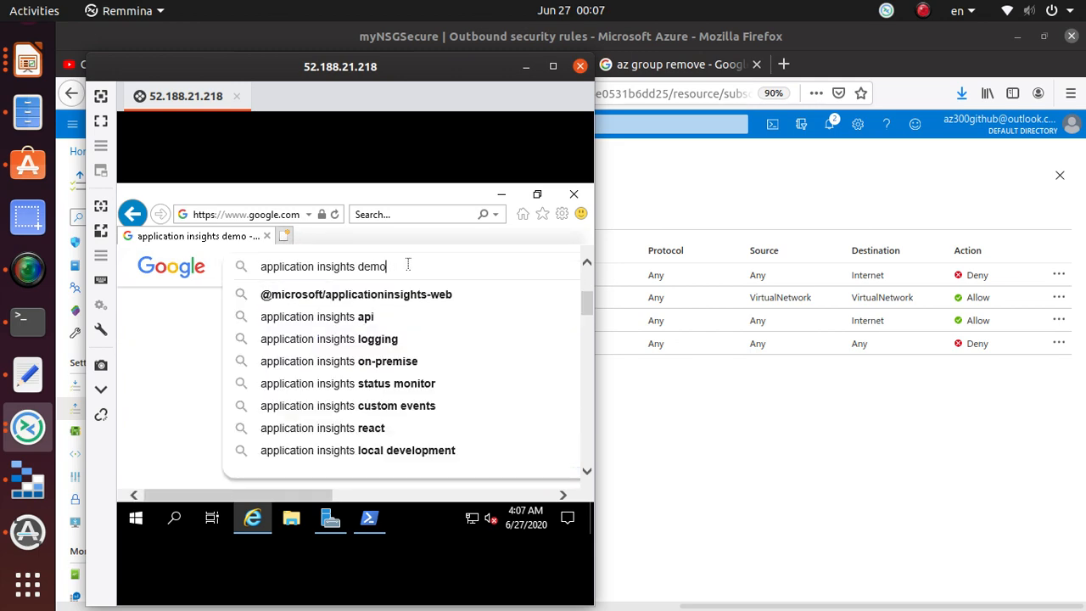
left_click(379, 430)
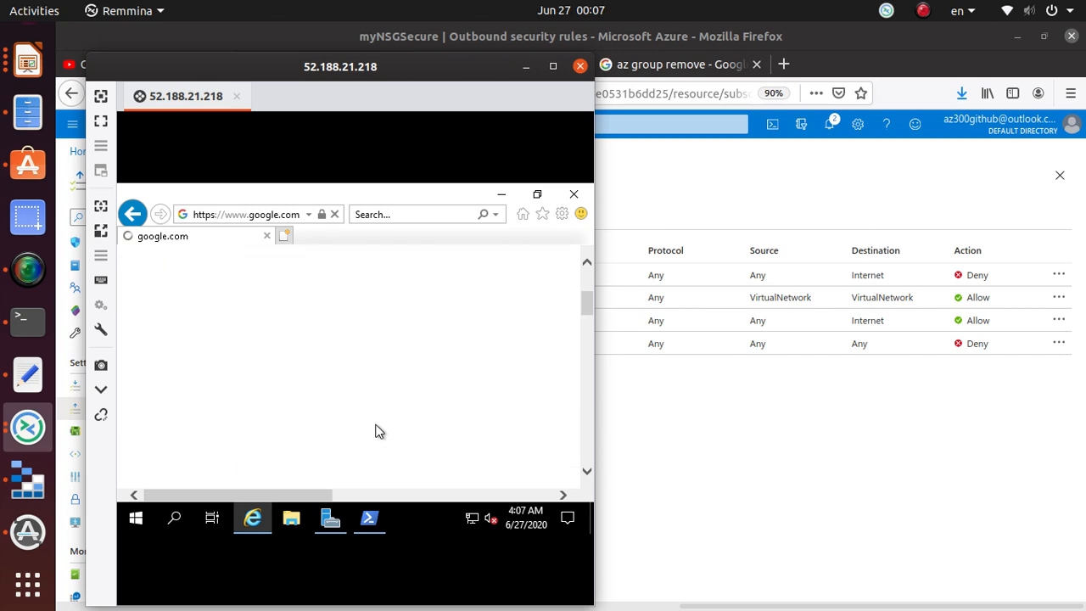
left_click(28, 268)
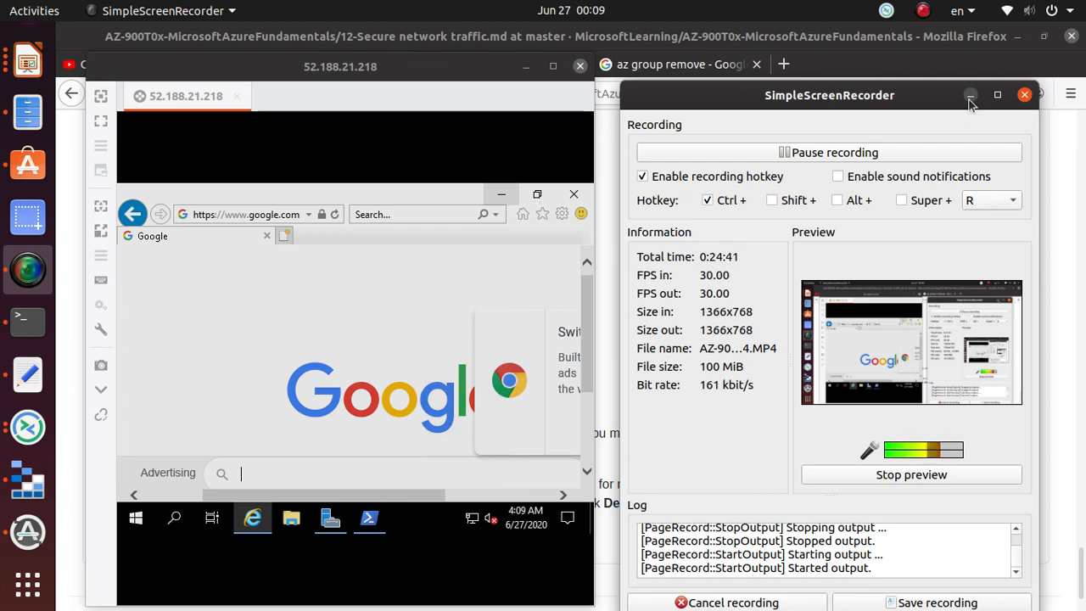
left_click(970, 98)
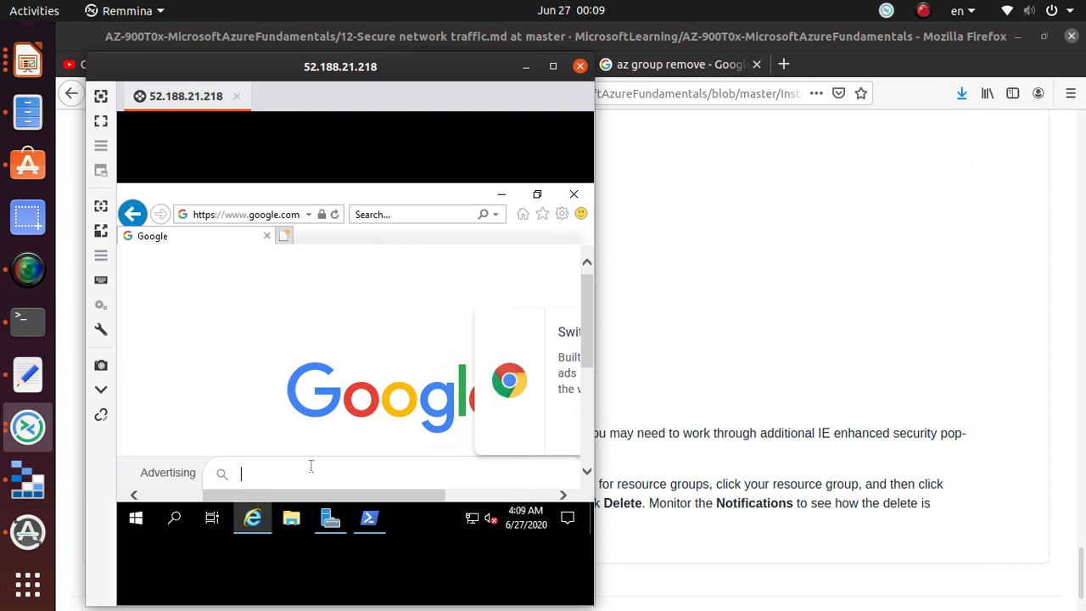
- Search Google for 'test' on the VM, then close the remote desktop session
type("g")
key("BackSpace")
type("test")
key("Return")
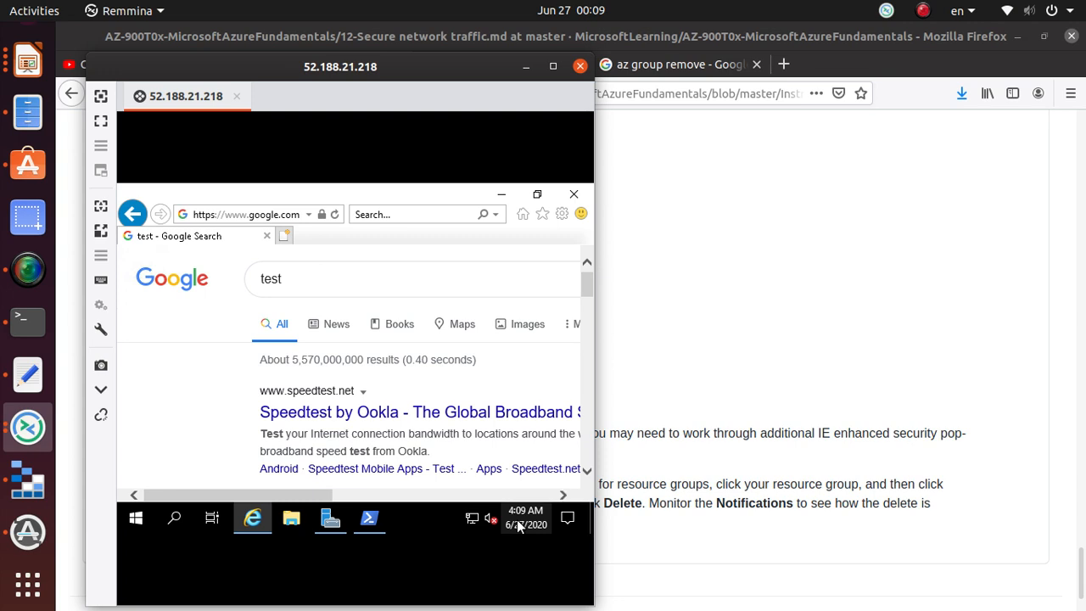
left_click(580, 67)
- Start a Remmina connection to 52.188.21.218 and scroll the lab instructions up to the credentials
left_click(28, 426)
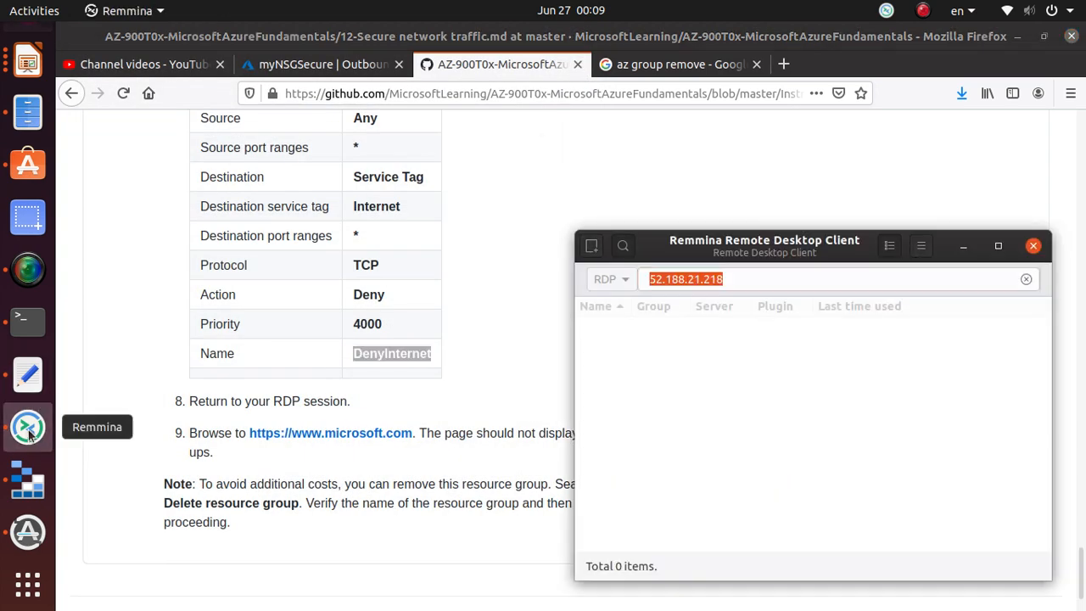
left_click(733, 282)
key("Return")
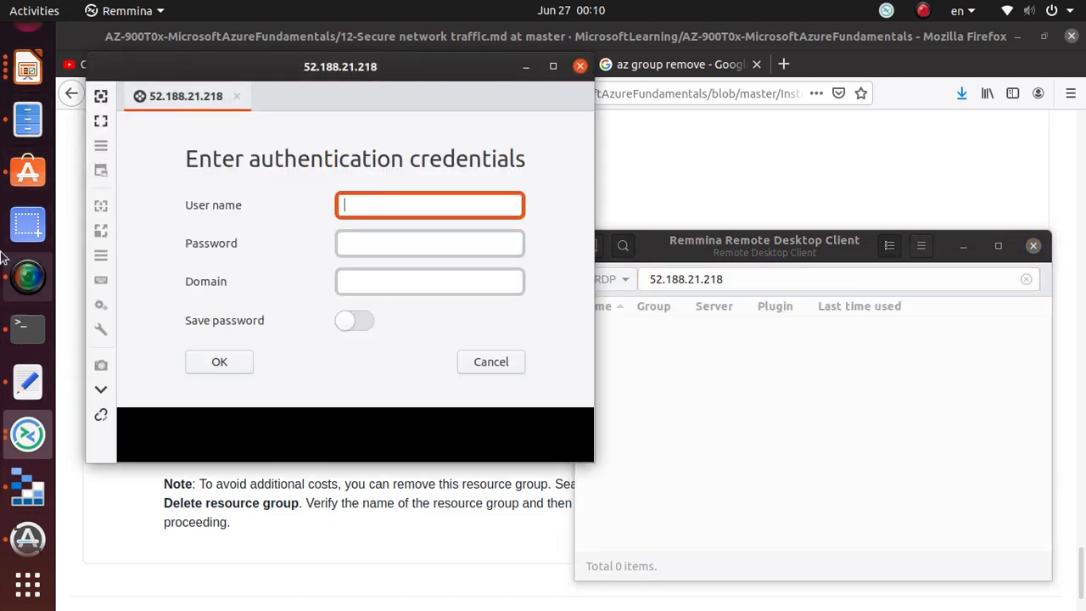
left_click(30, 48)
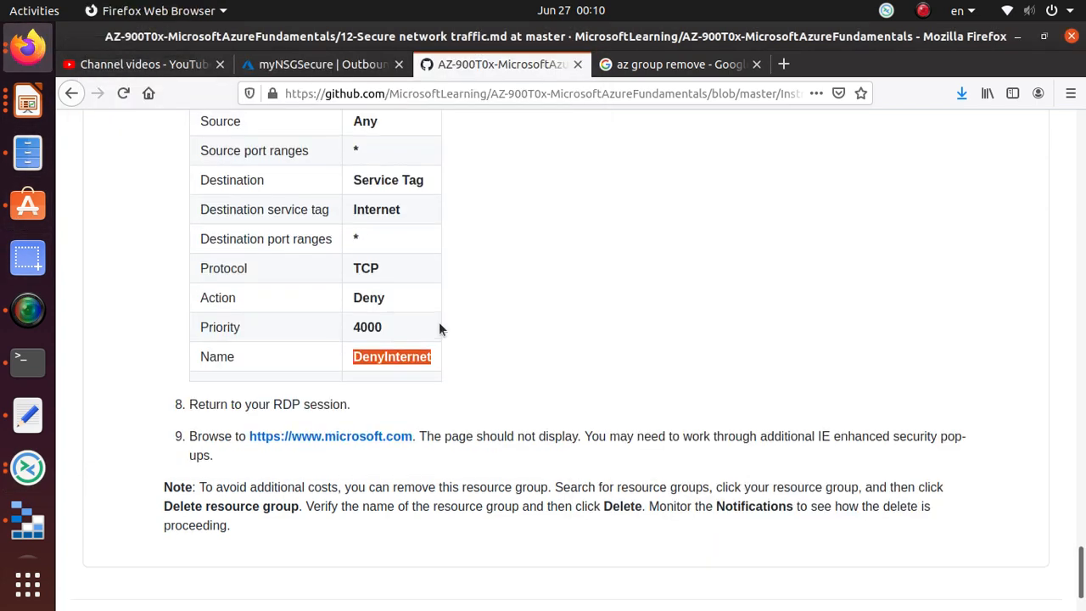
scroll(438, 321, "up", 3)
scroll(438, 329, "up", 11)
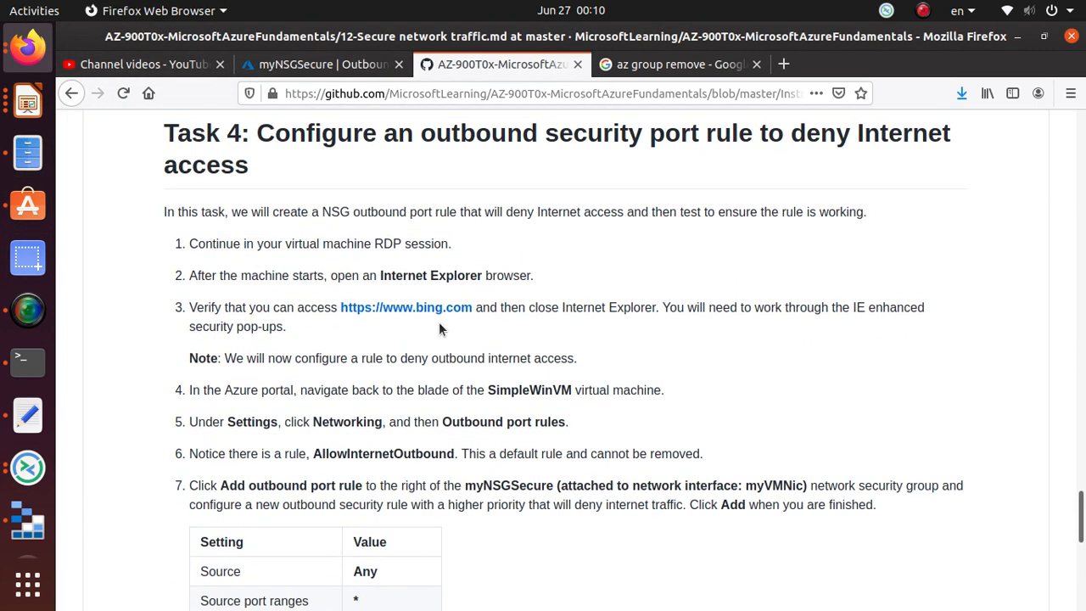
scroll(438, 329, "up", 14)
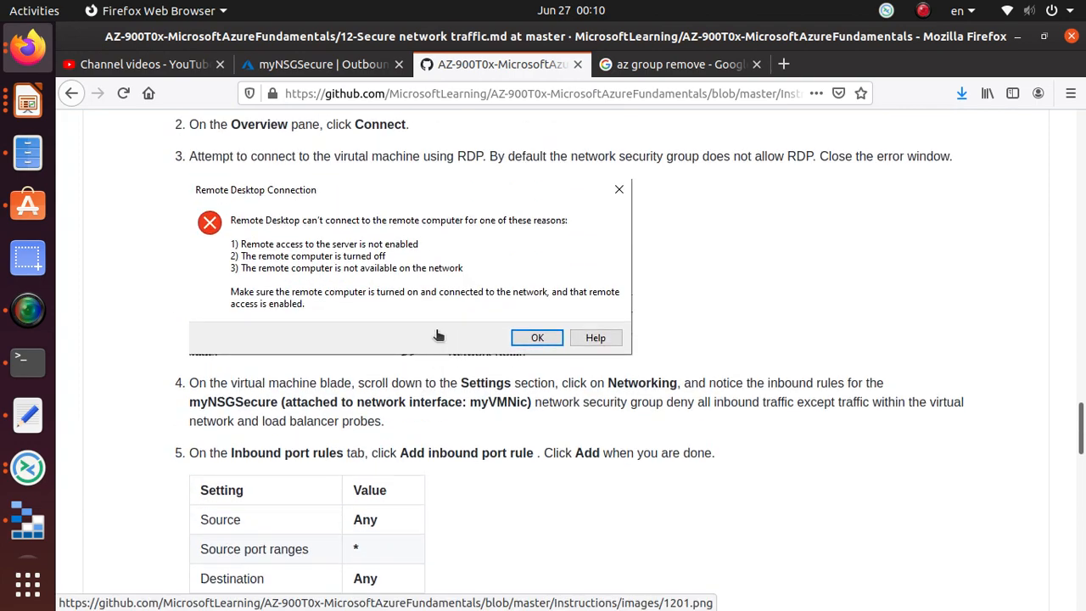
scroll(435, 334, "up", 13)
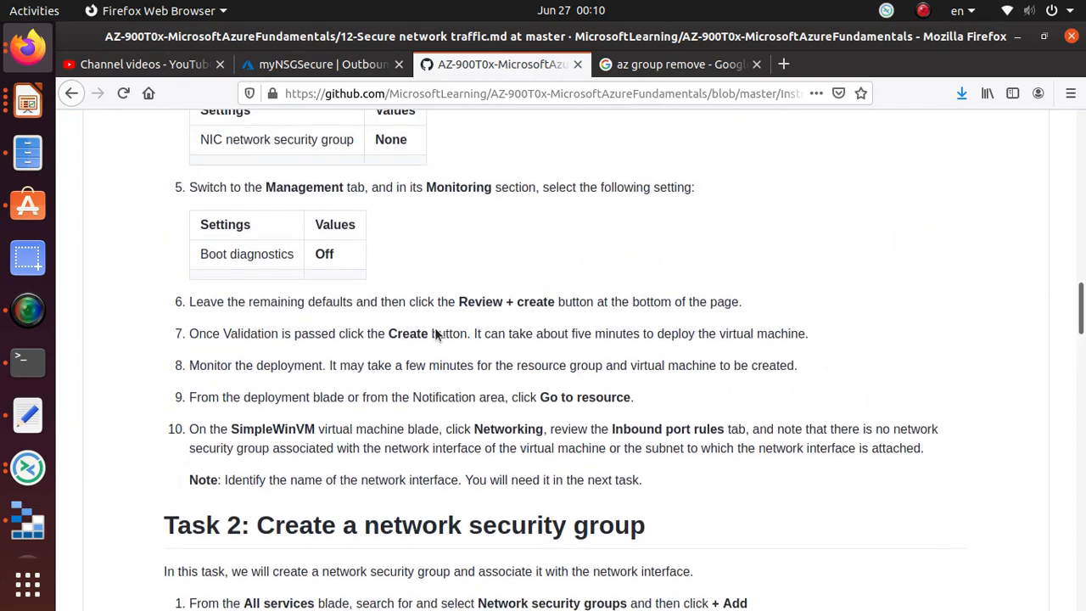
- Copy the lab's administrator username into the login prompt's User name field
double_click(443, 339)
right_click(443, 339)
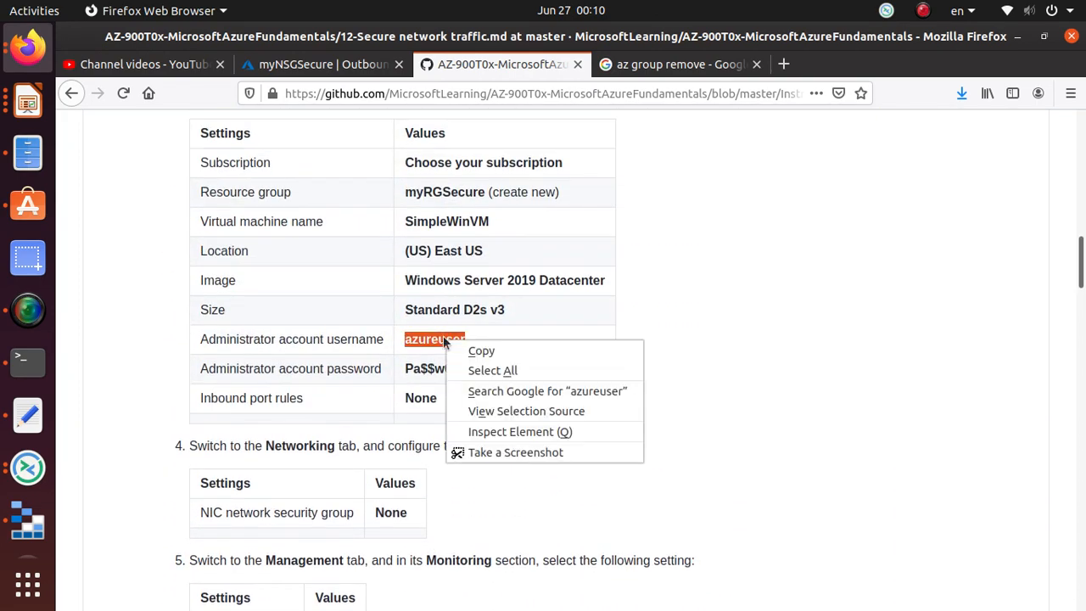
left_click(472, 345)
key("alt+Tab")
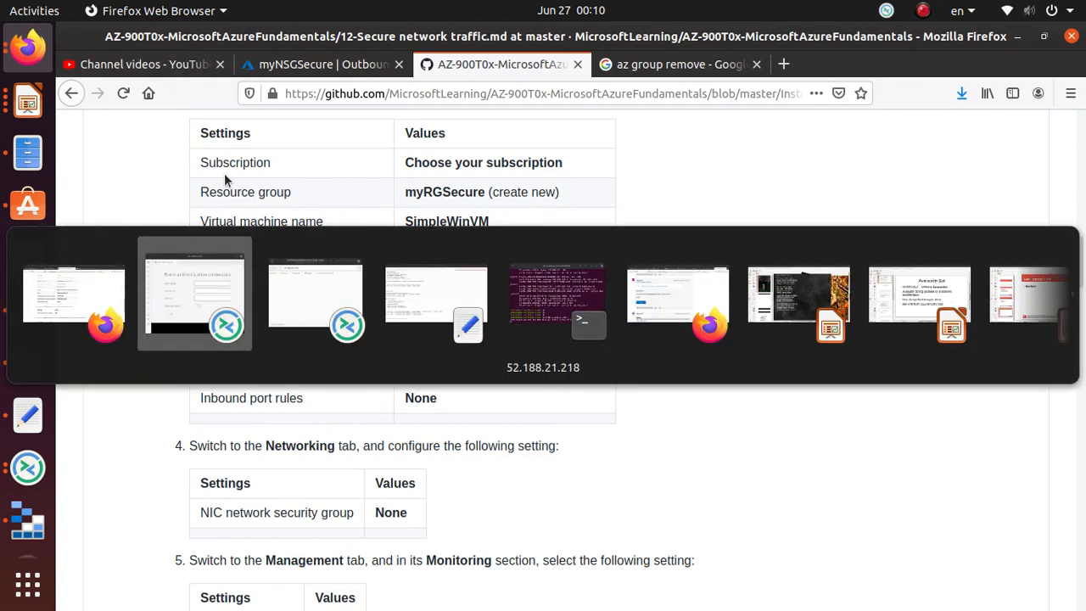
key("ctrl+v")
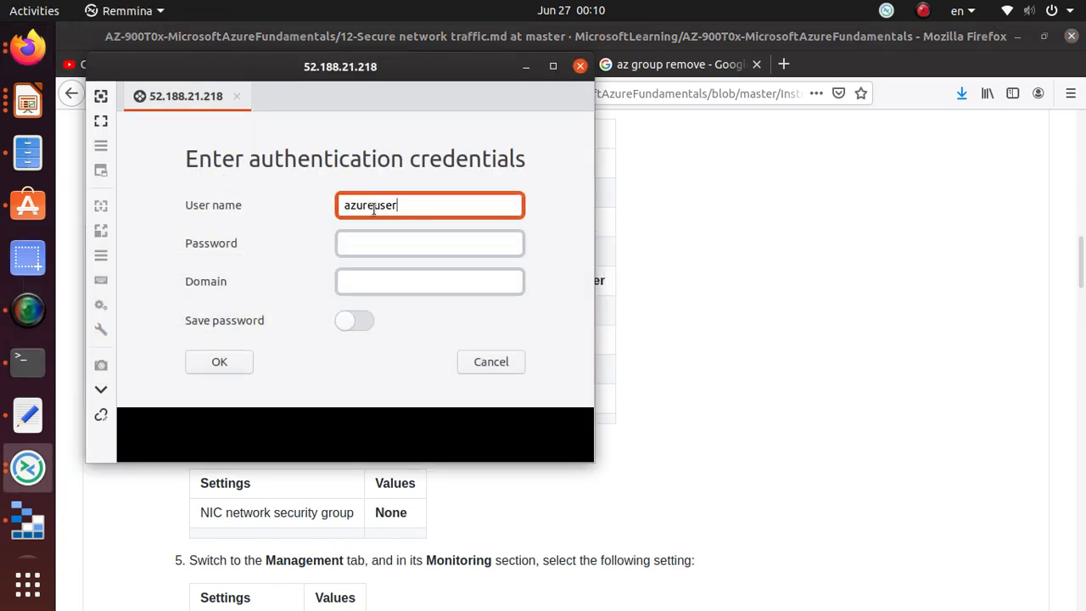
left_click(370, 241)
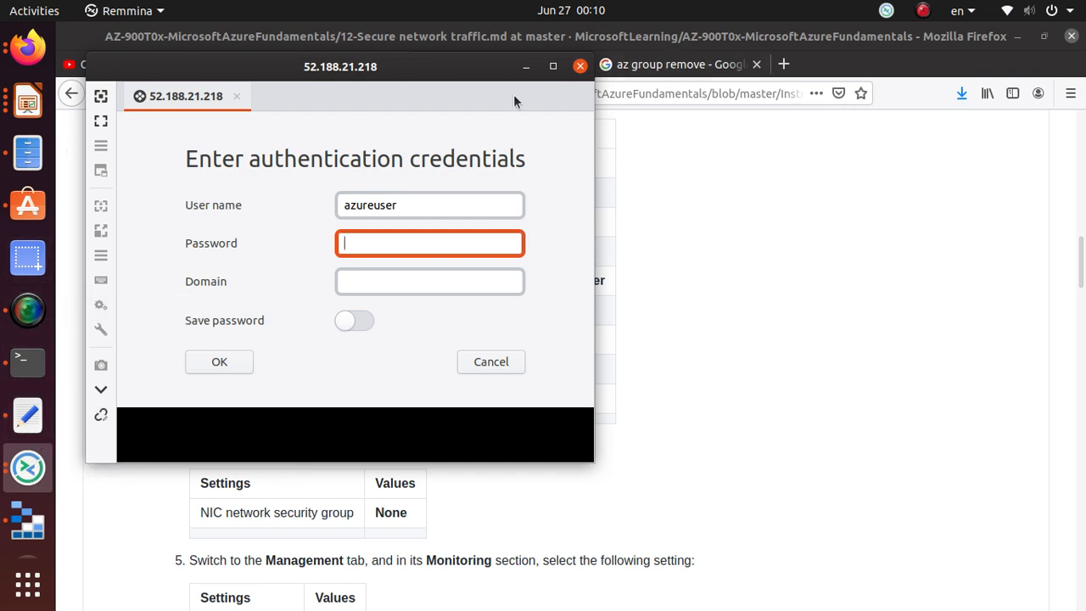
- Copy the administrator password from the lab table, paste it and connect
key("alt+Tab")
triple_click(459, 367)
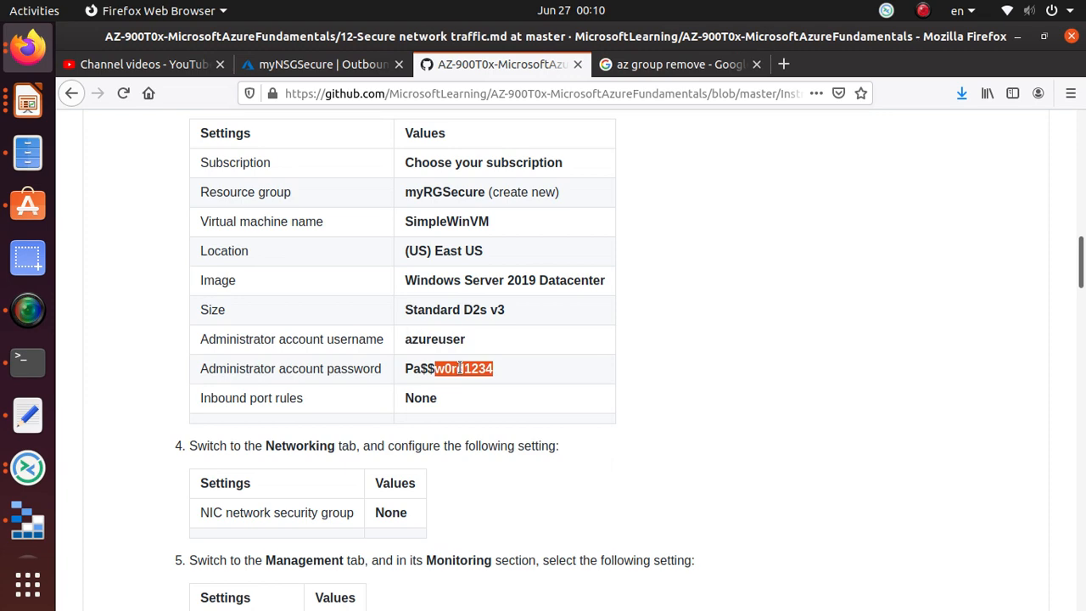
right_click(487, 371)
left_click(526, 380)
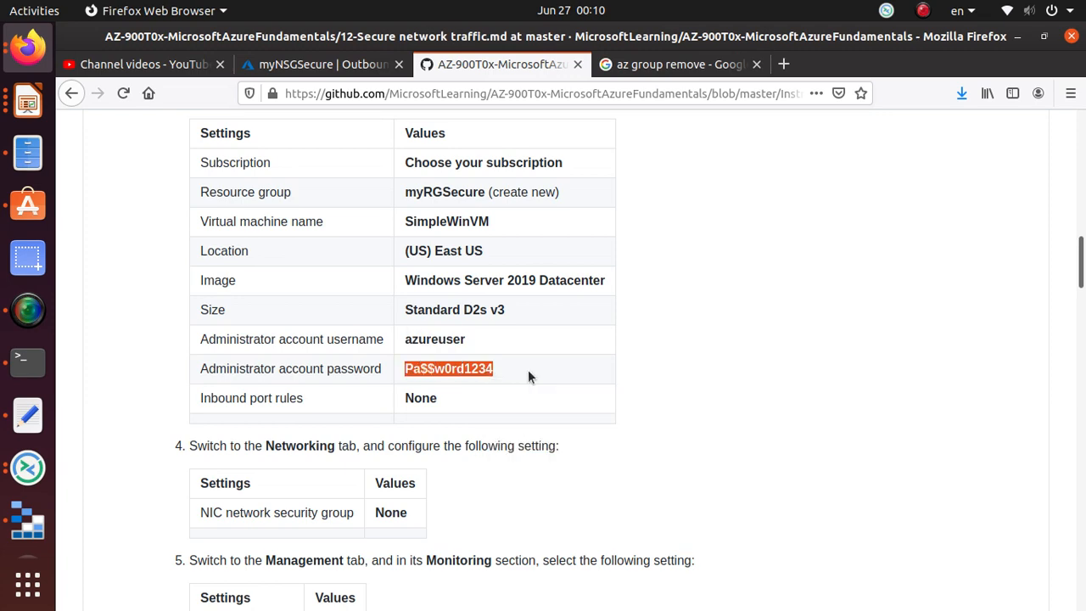
left_click(318, 64)
left_click(477, 65)
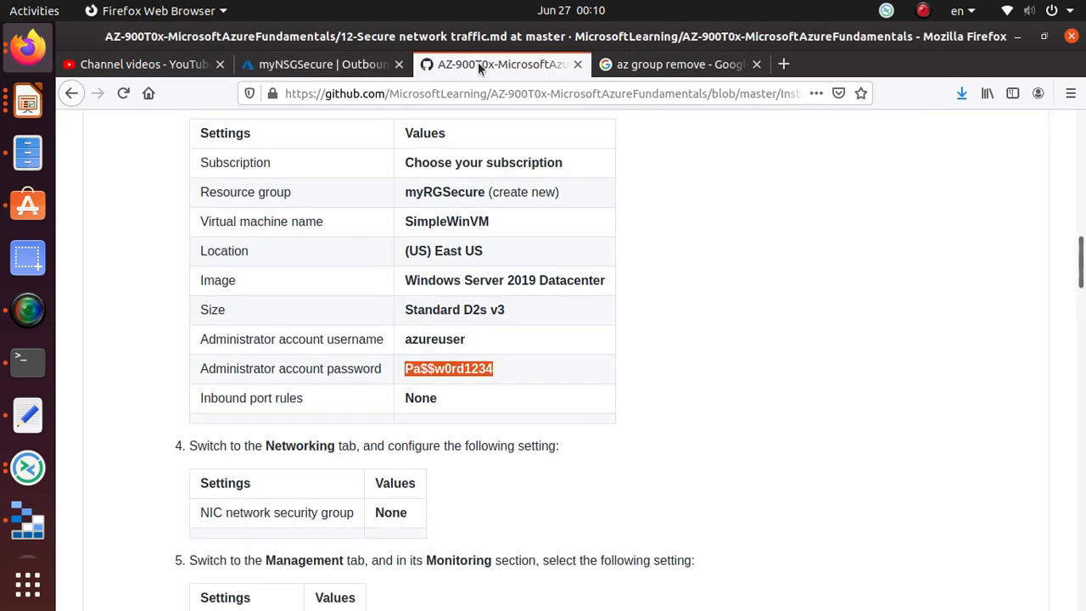
left_click(356, 65)
key("alt+Tab")
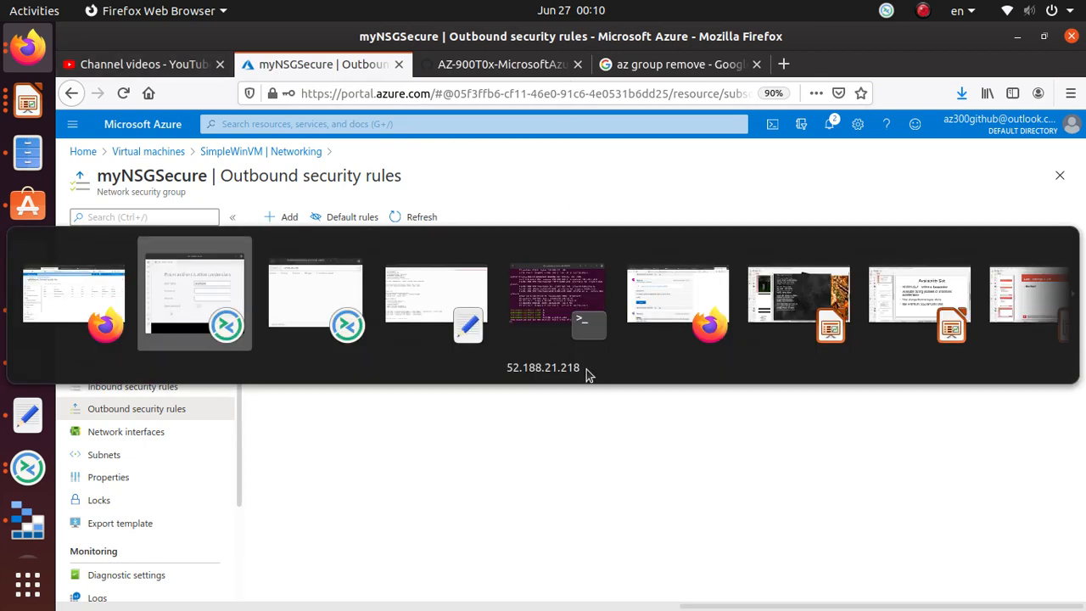
key("ctrl+v")
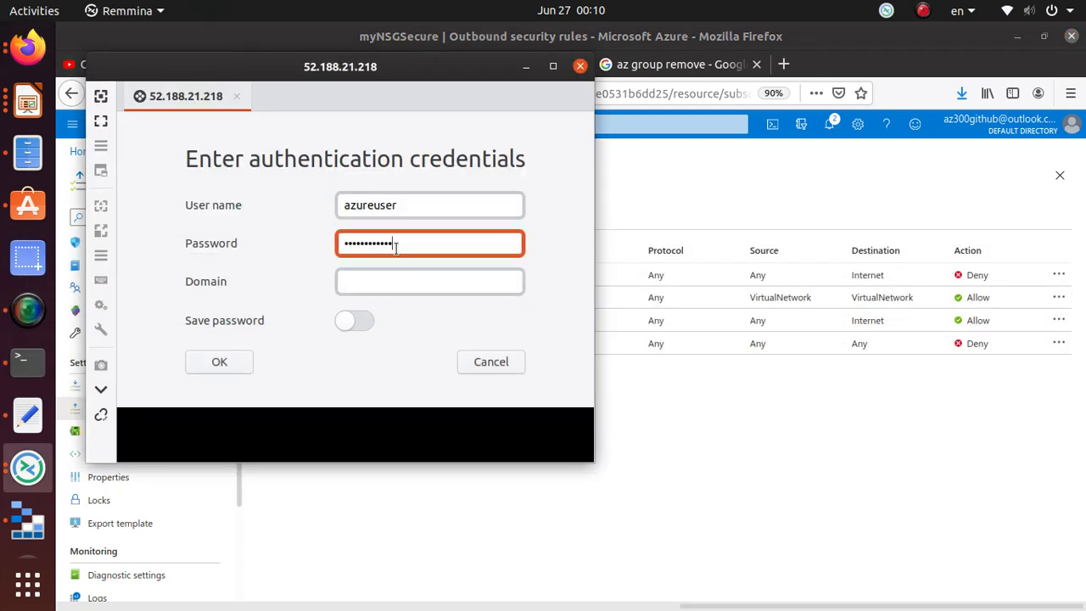
left_click(209, 363)
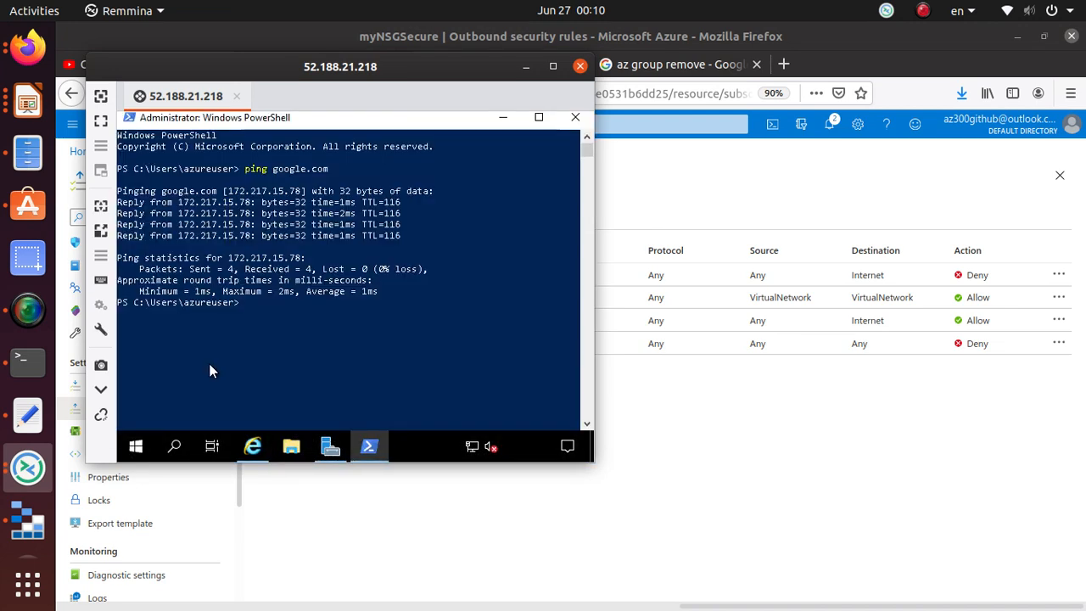
- Search Google for ping test in the VM's web browser
left_click(252, 446)
left_click_drag(314, 206, 202, 206)
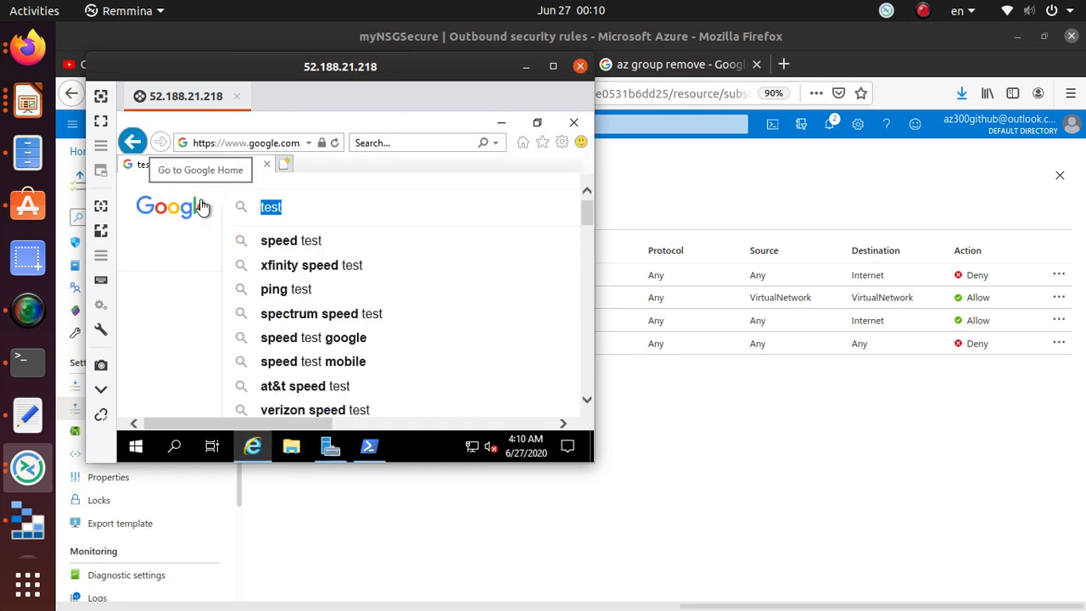
left_click(282, 289)
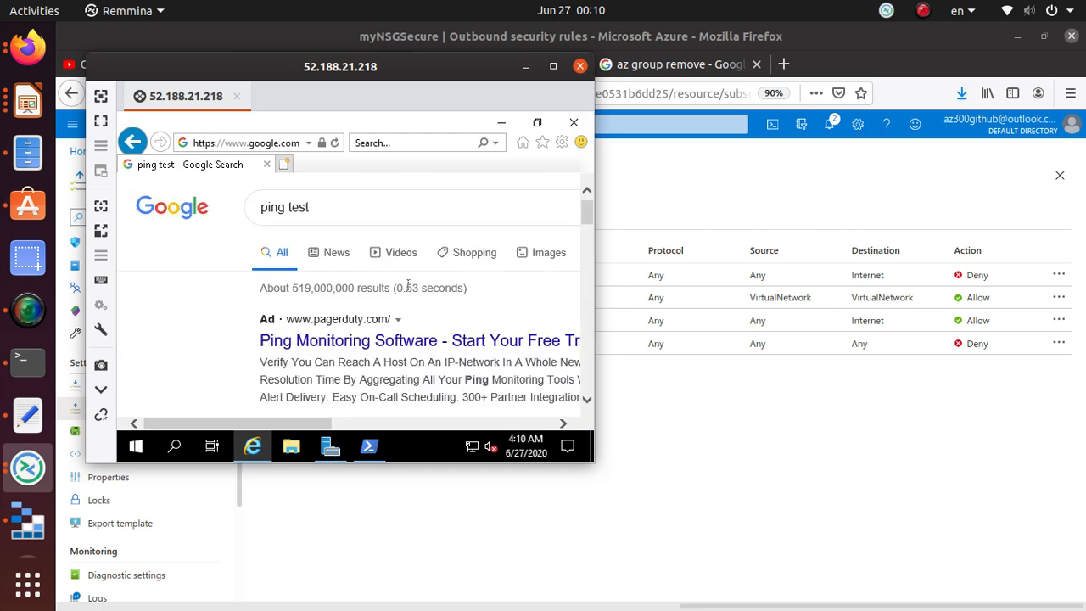
- Minimize the VM browser, PowerShell and Remmina to show the Azure outbound rules page
left_click(502, 123)
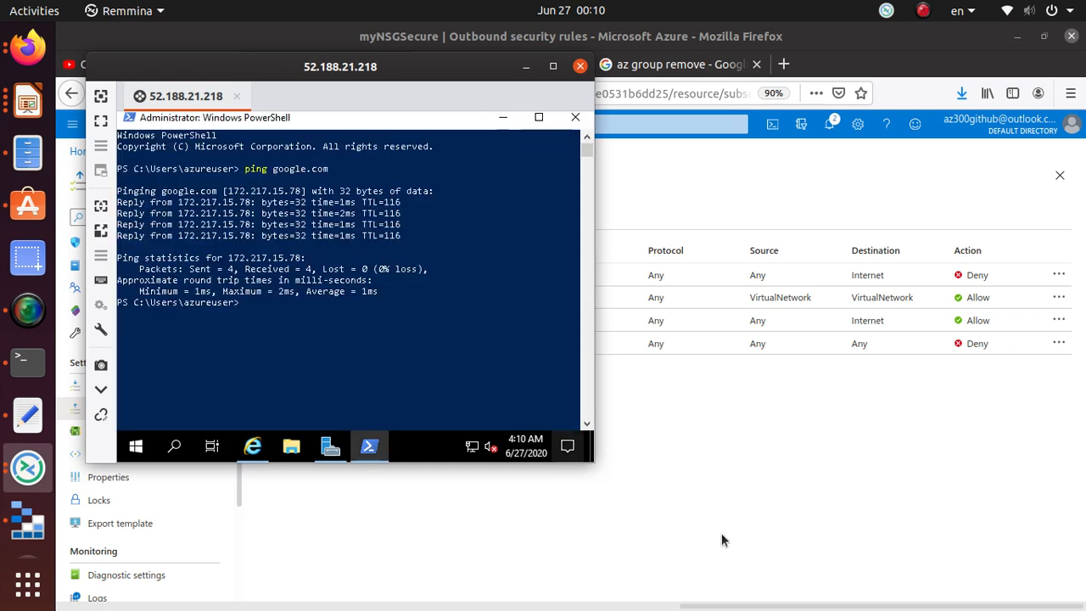
left_click(503, 117)
left_click(525, 68)
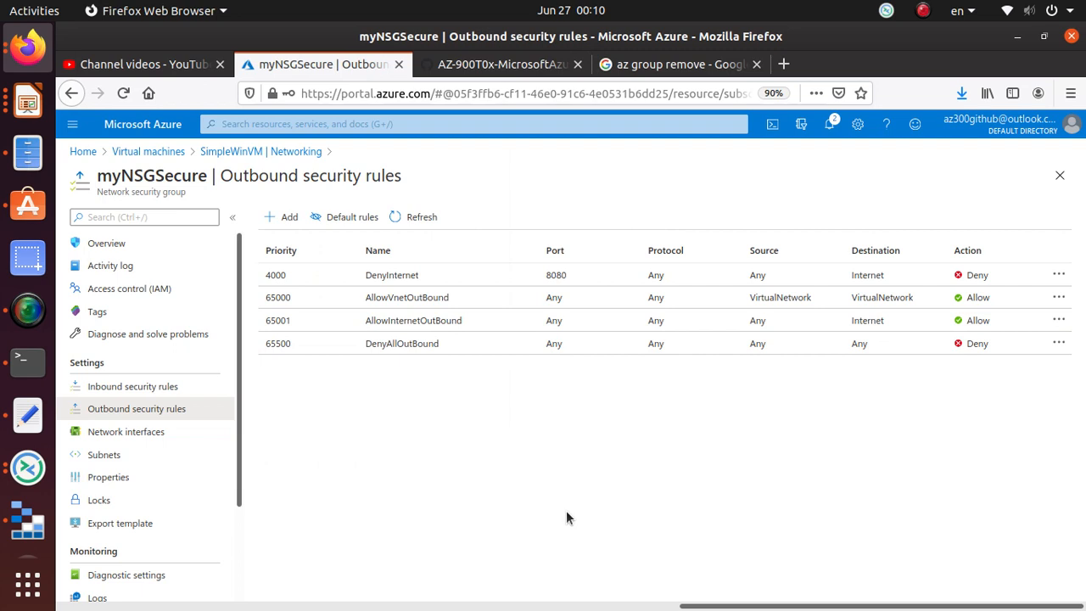
triple_click(325, 178)
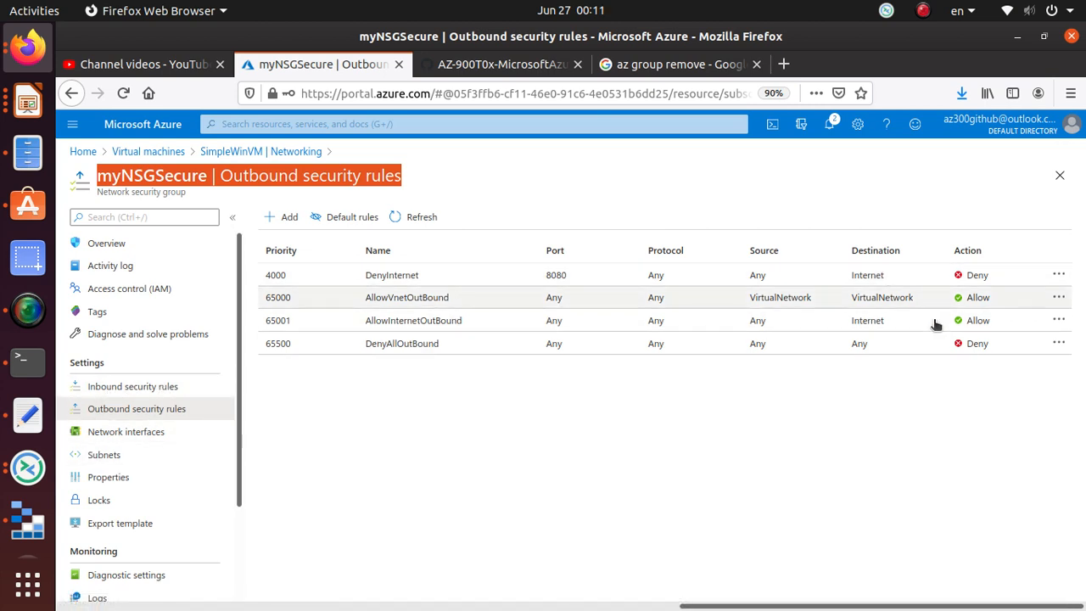
- Change DenyInternet's destination port range from 8080 to * and save the rule
left_click(598, 284)
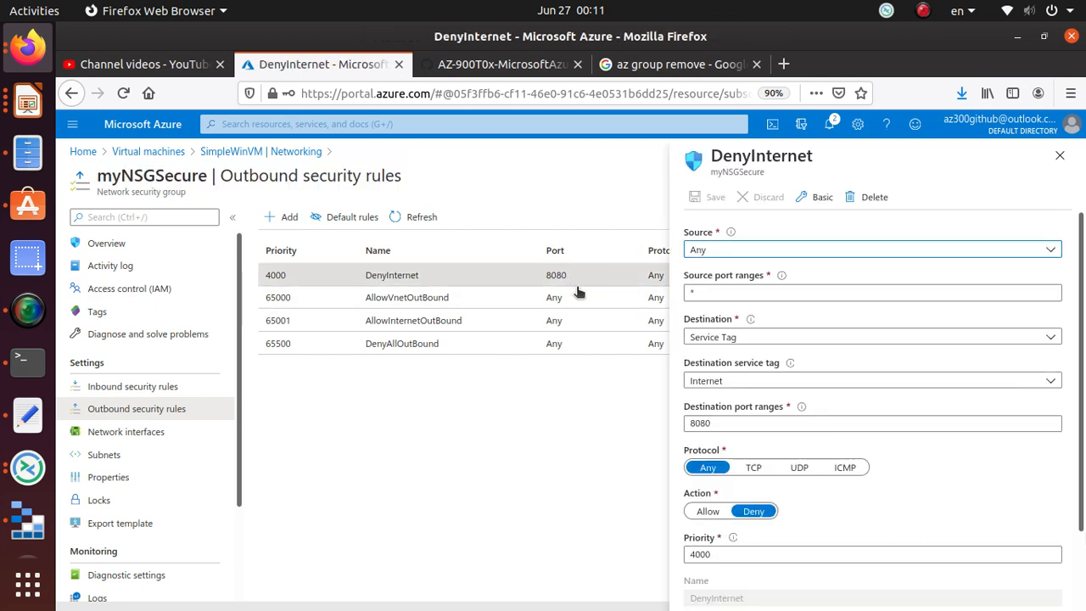
left_click(725, 424)
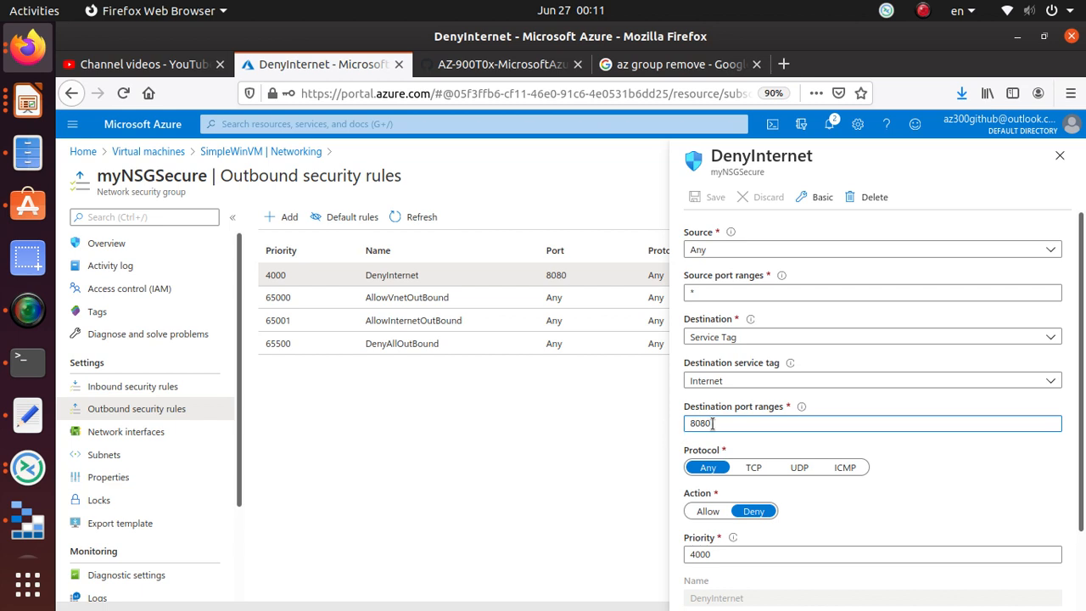
left_click_drag(711, 423, 685, 421)
type("*")
scroll(878, 228, "down", 1)
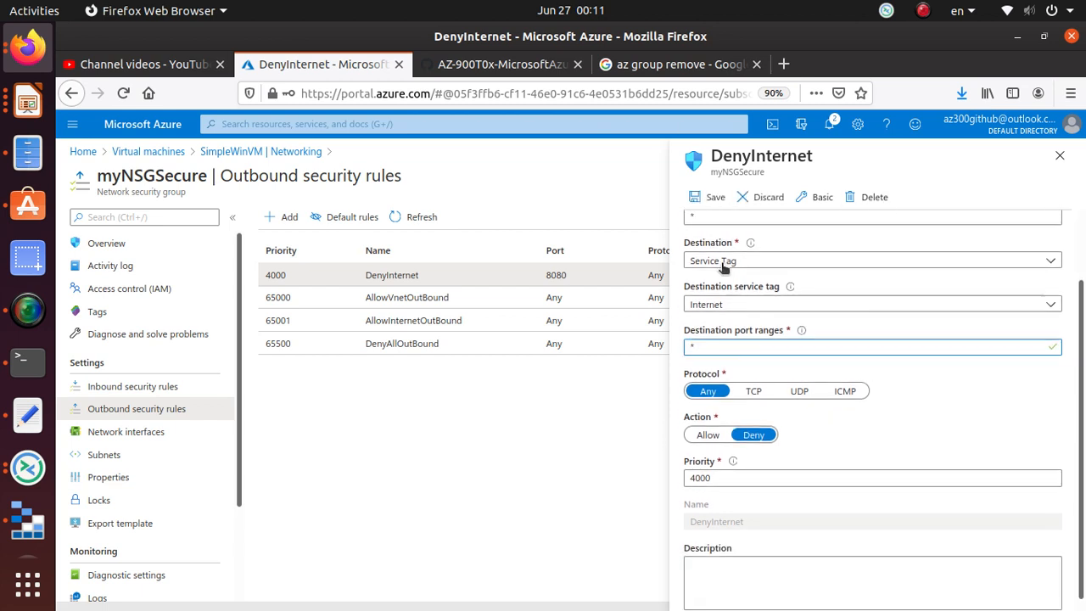
scroll(829, 408, "up", 1)
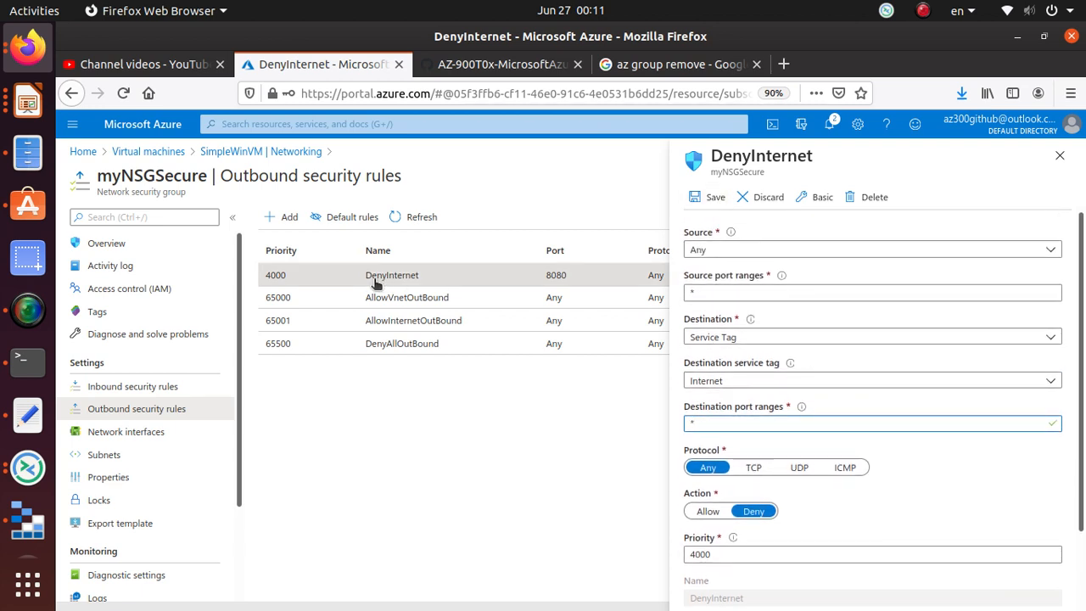
left_click(715, 197)
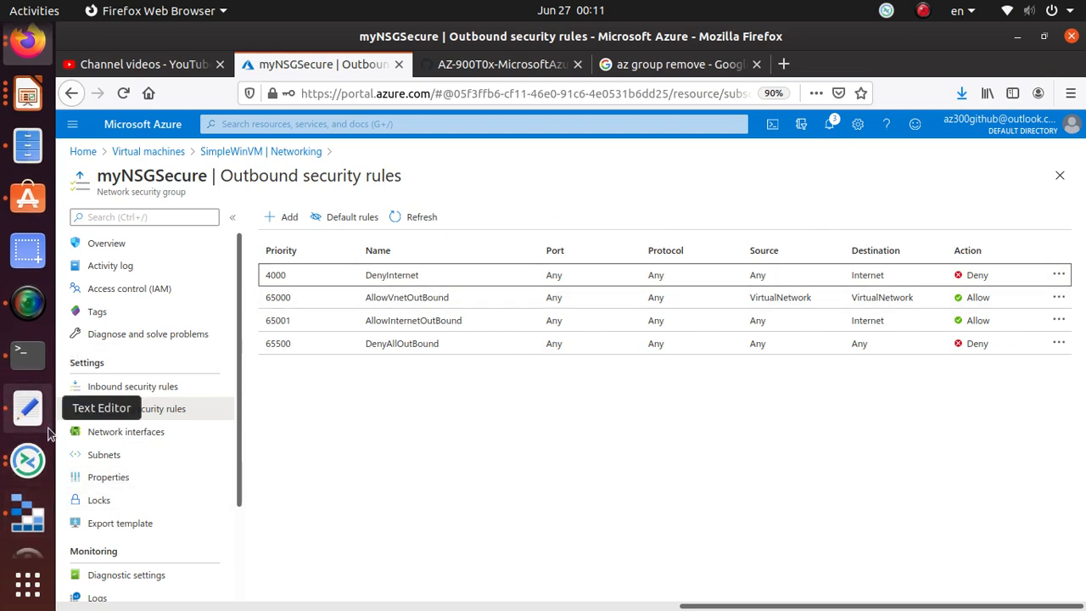
- Restore the VM session, dismiss Windows Admin Center, and re-run the ping test search
left_click(51, 463)
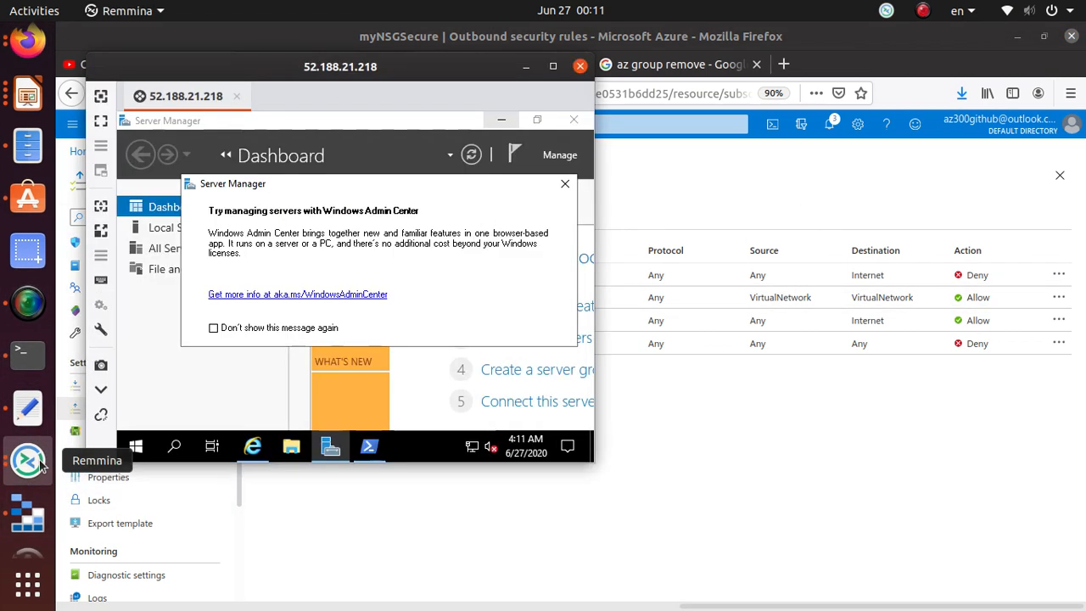
left_click(566, 181)
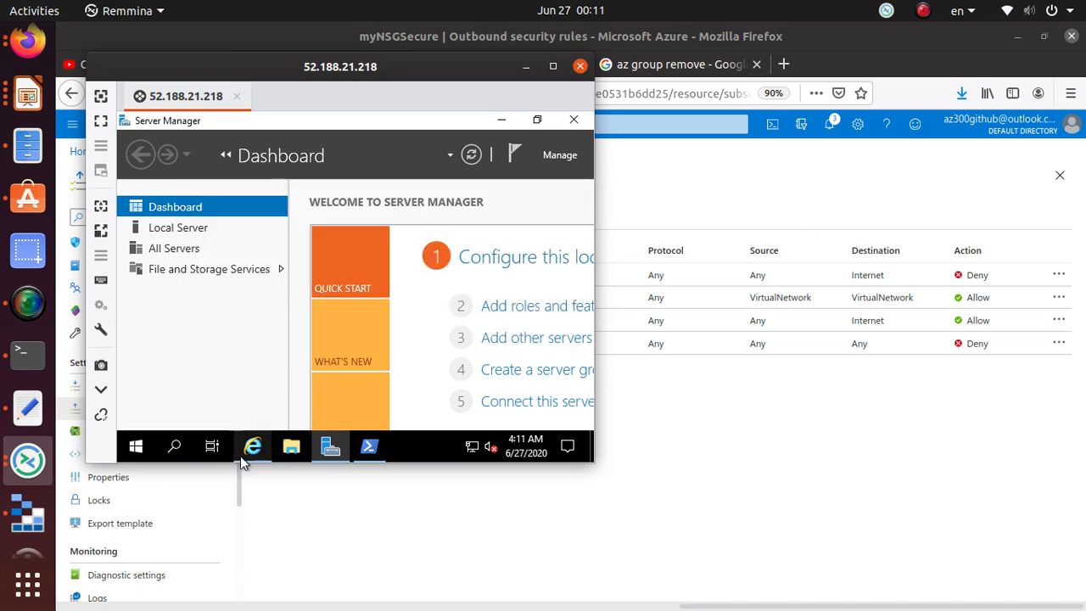
left_click(252, 450)
left_click(400, 207)
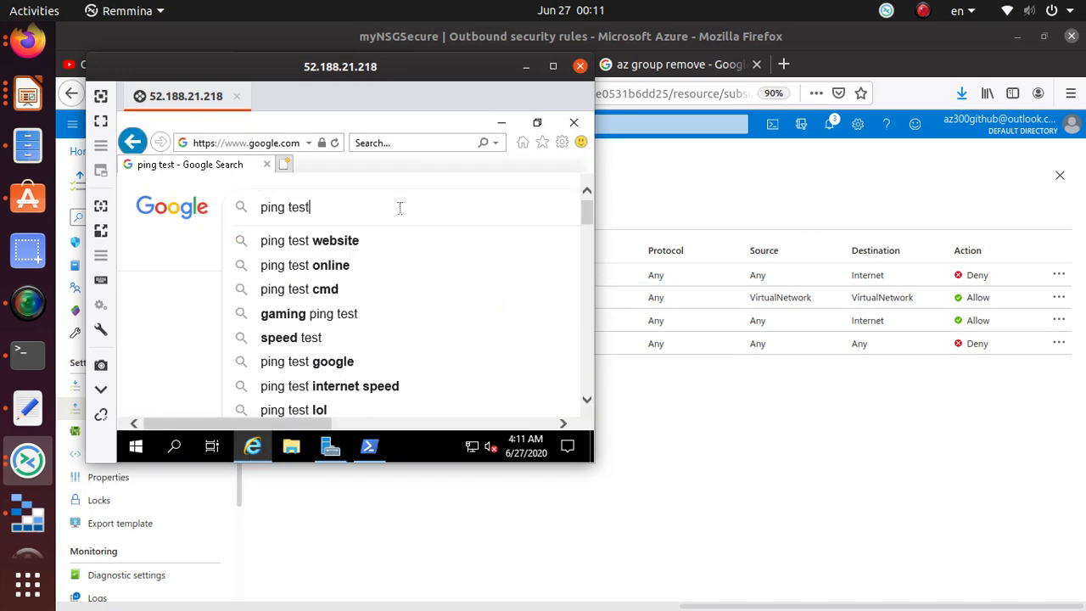
key("Return")
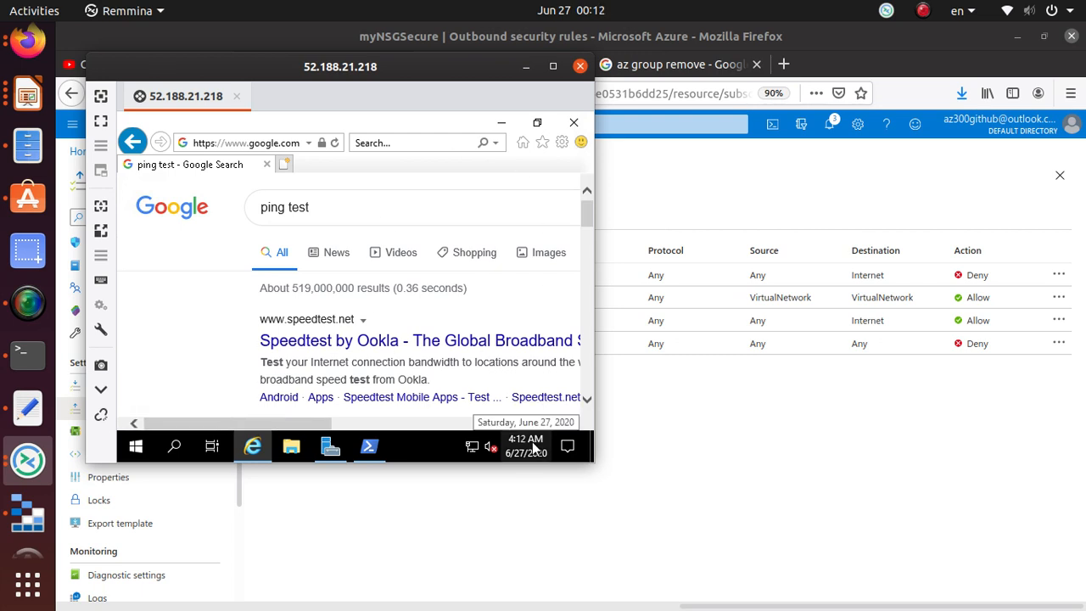
left_click(383, 206)
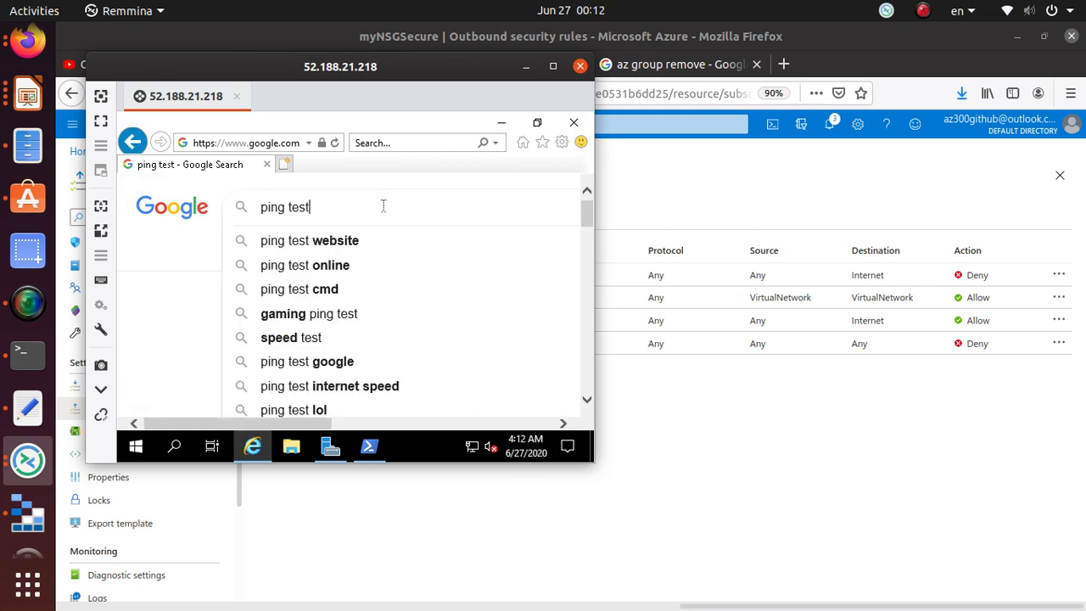
key("Return")
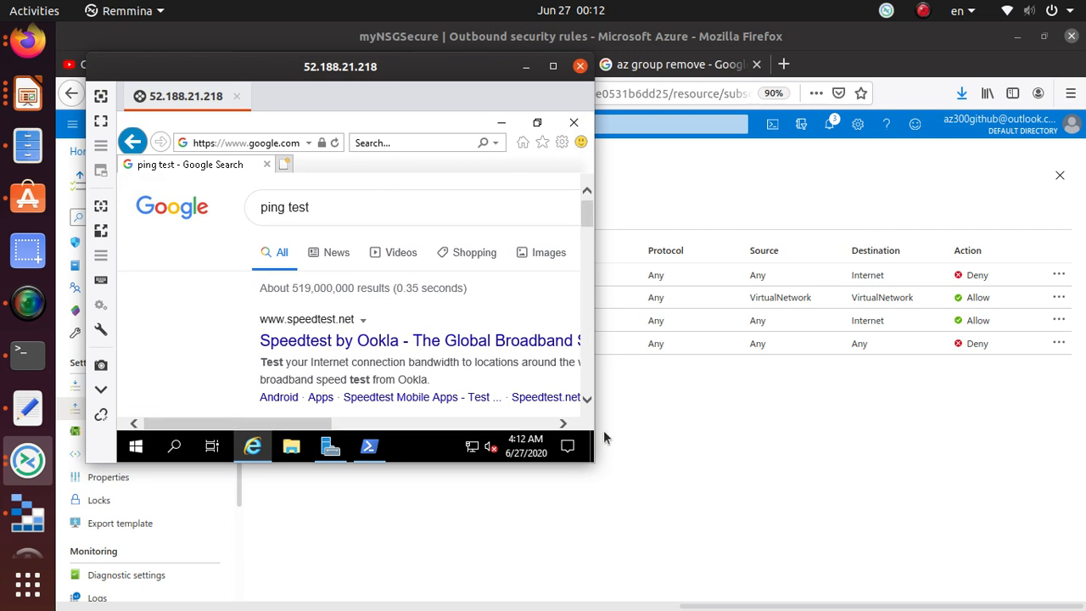
- Move the remote window aside and keep re-running the ping test search
left_click(405, 211)
key("Return")
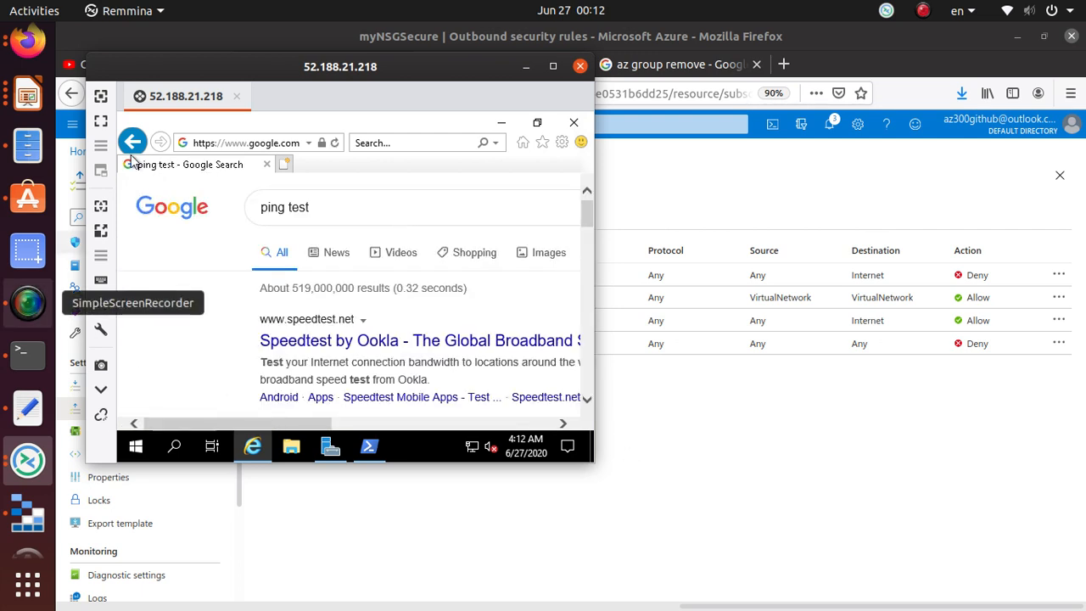
left_click_drag(263, 78, 660, 351)
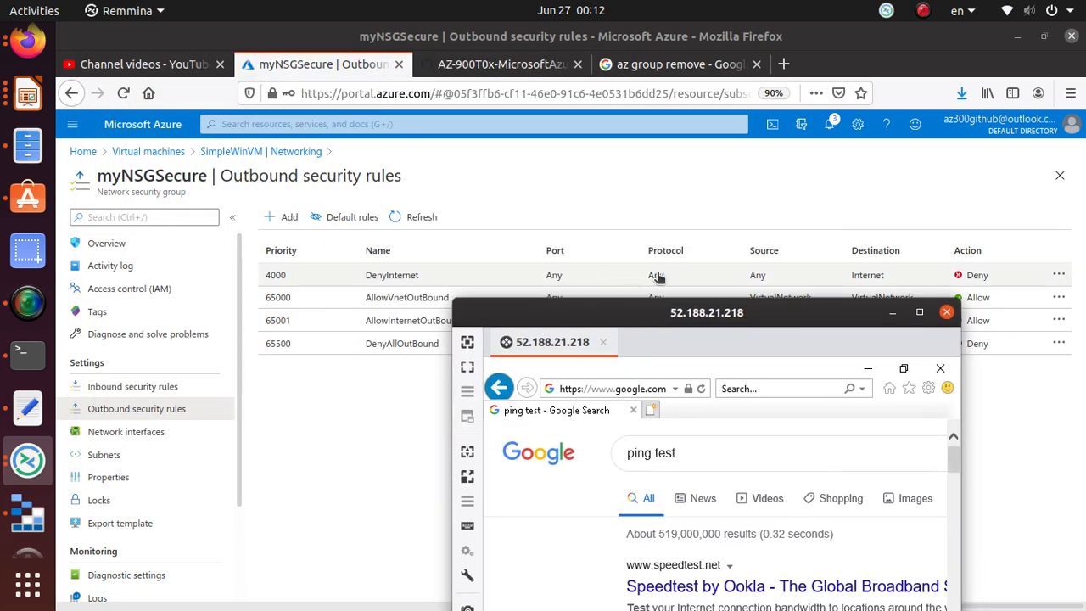
left_click(723, 465)
key("Return")
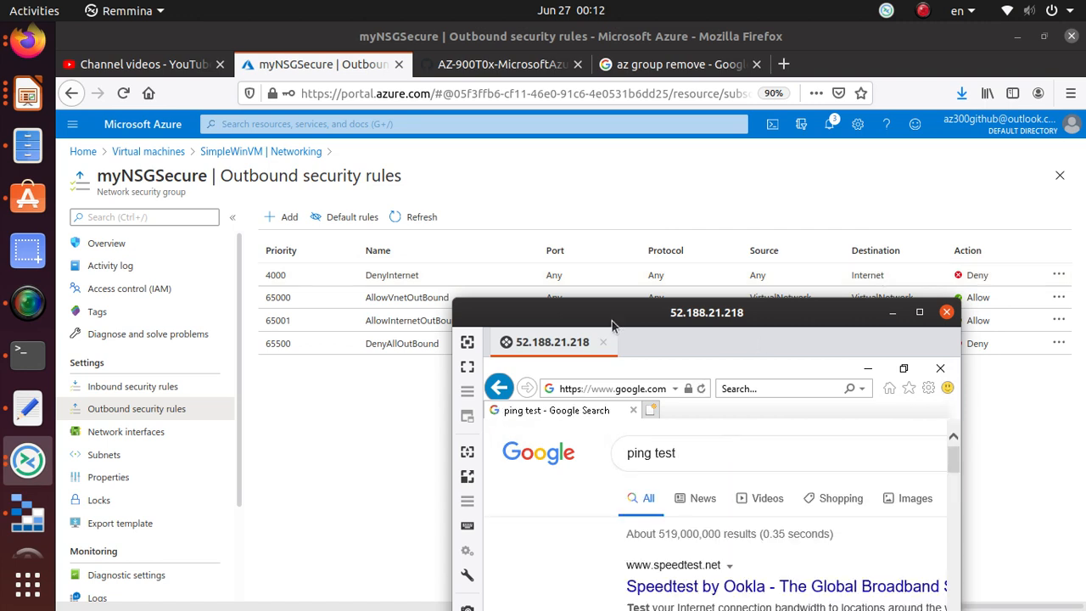
left_click(28, 303)
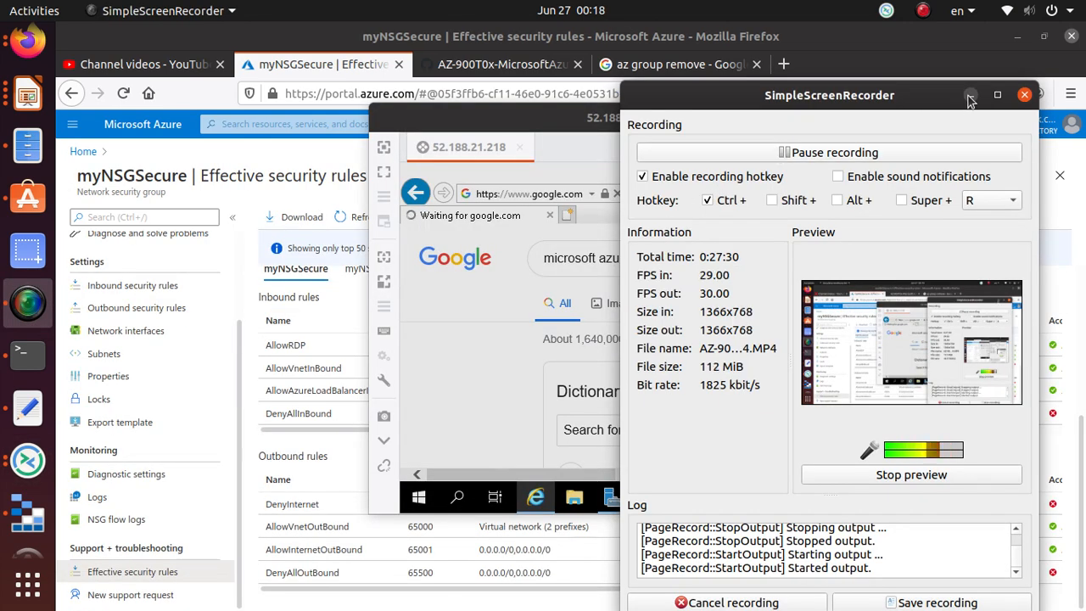
- Dismiss the IE Enhanced Security warning, confirm 'Can't reach this page', then view GitHub lab steps 8–9
left_click(970, 96)
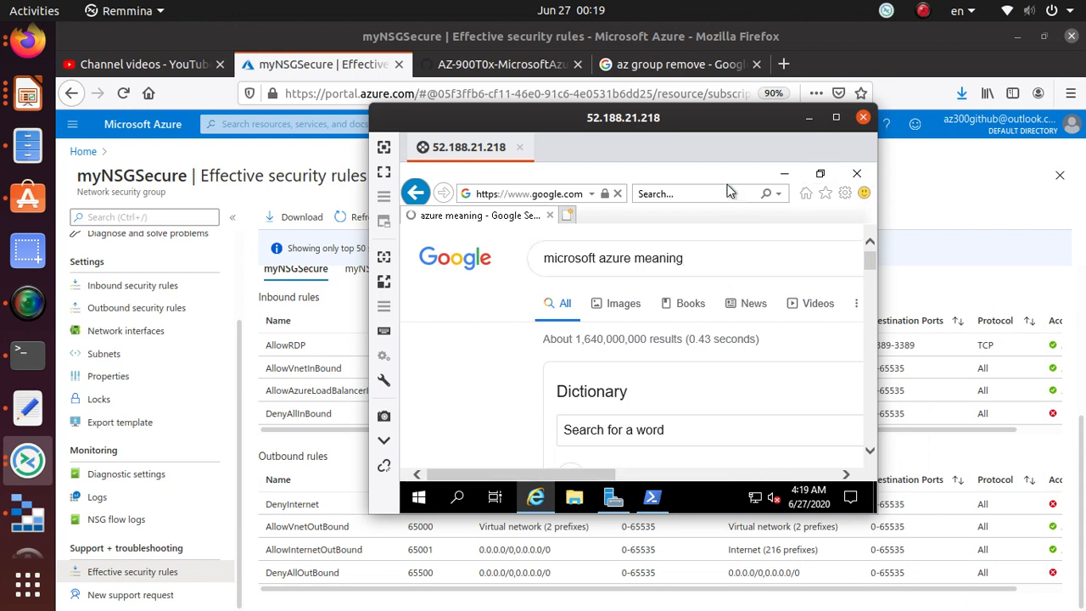
scroll(684, 294, "down", 2)
scroll(684, 294, "up", 2)
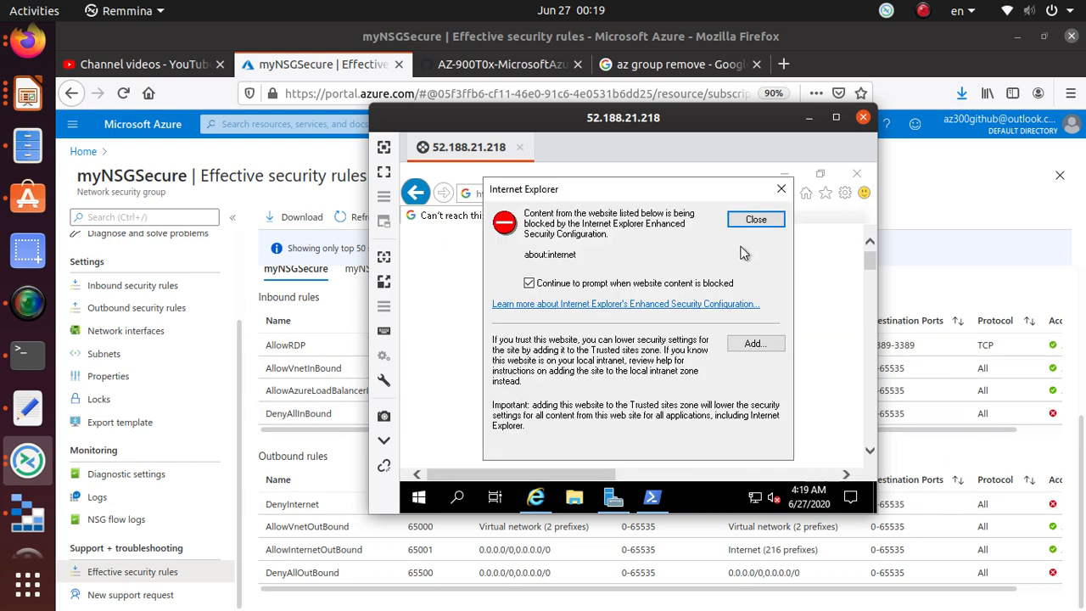
left_click(755, 219)
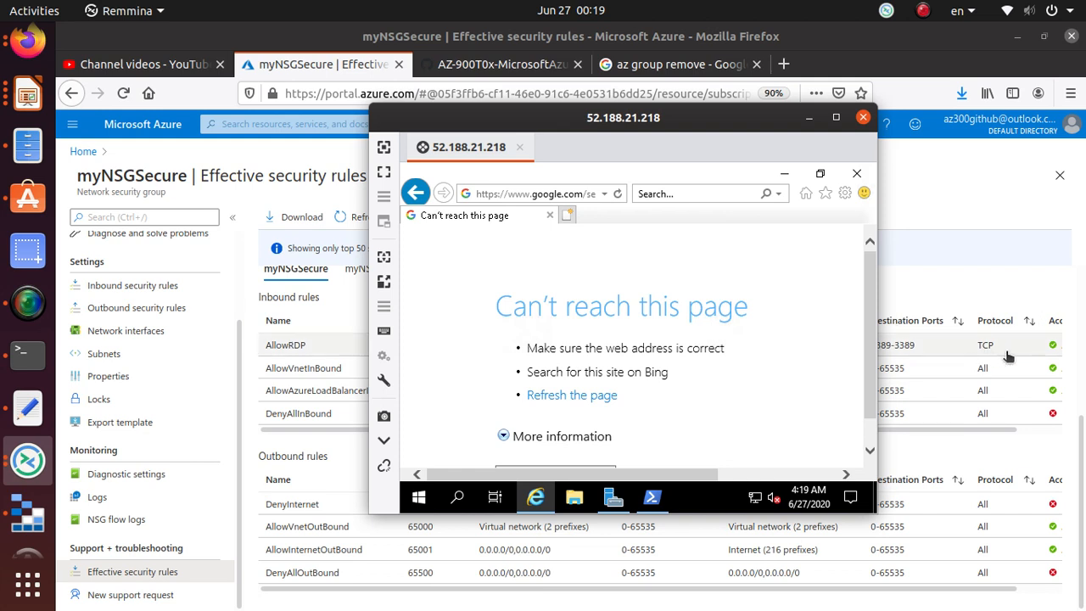
scroll(621, 333, "down", 1)
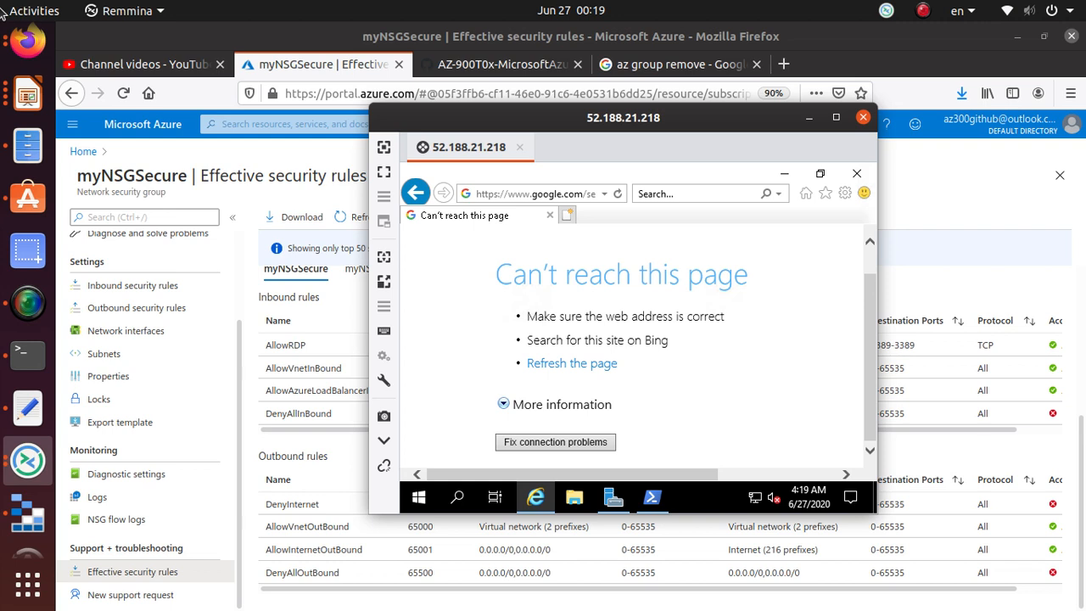
left_click(535, 68)
scroll(556, 480, "down", 4)
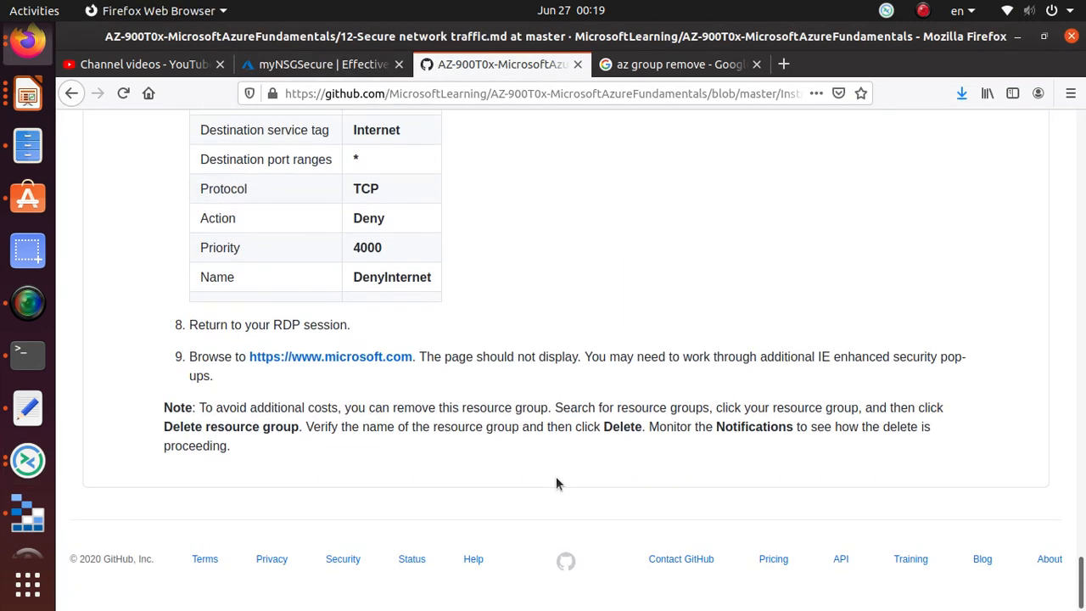